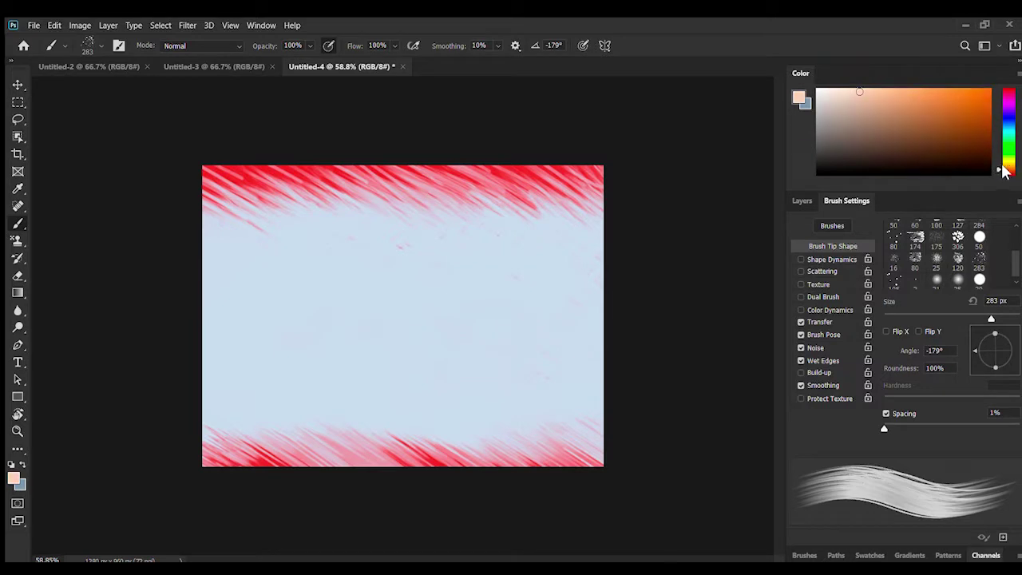
# Expand the swatch groups and set the foreground color to the red swatch in the Pure group.
pyautogui.click(945, 93)
pyautogui.click(1008, 166)
pyautogui.click(948, 555)
pyautogui.click(870, 395)
pyautogui.click(794, 459)
pyautogui.scroll(-1, 804, 463)
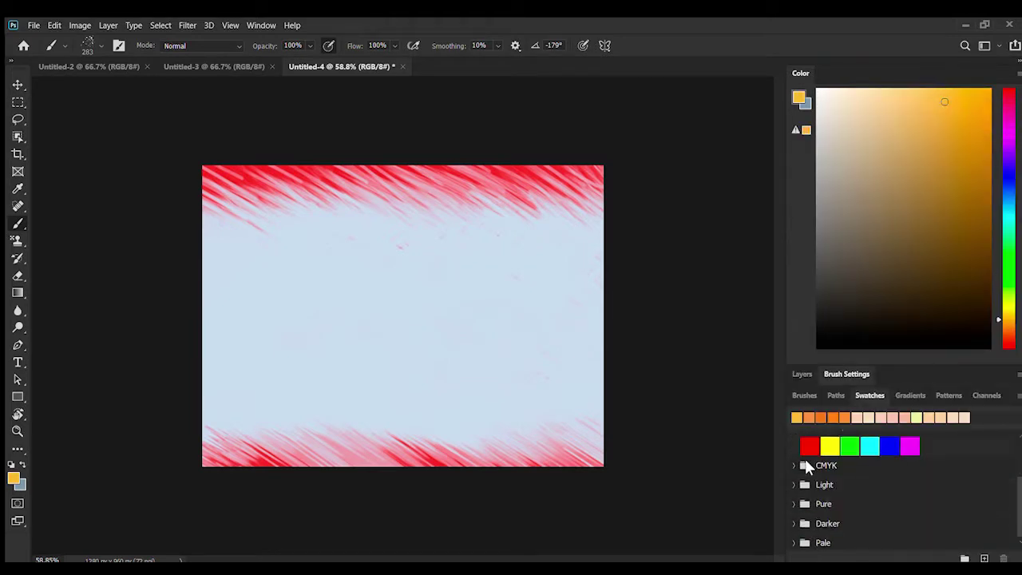
pyautogui.click(794, 465)
pyautogui.click(794, 485)
pyautogui.scroll(-1, 805, 502)
pyautogui.click(794, 503)
pyautogui.scroll(-2, 794, 505)
pyautogui.click(794, 522)
pyautogui.scroll(4, 1012, 509)
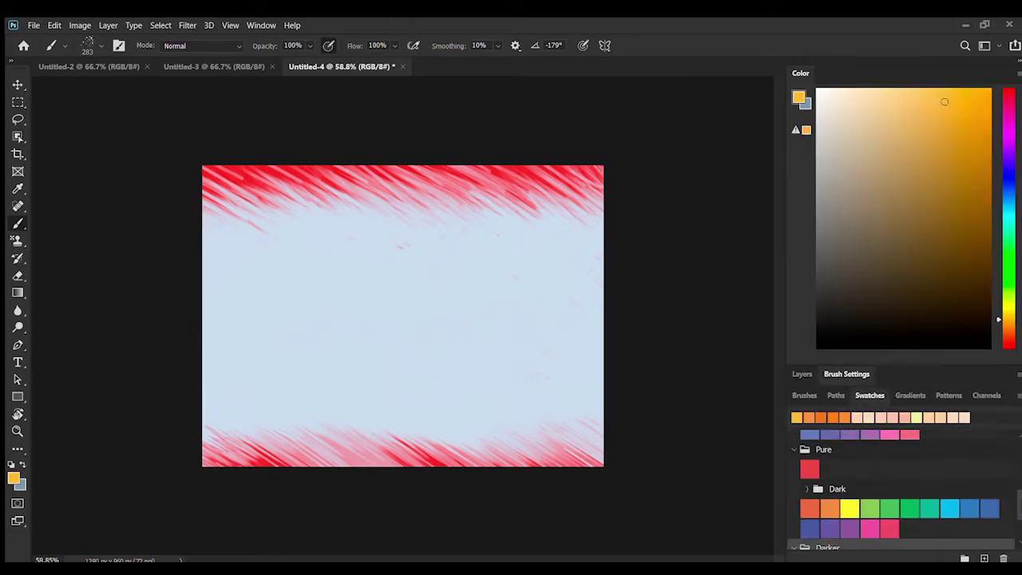
pyautogui.click(810, 474)
# Brush strokes along the canvas's top edge and set the foreground color to a fully saturated bright red.
pyautogui.moveTo(587, 156)
pyautogui.mouseDown()
pyautogui.moveTo(559, 171)
pyautogui.moveTo(231, 156)
pyautogui.moveTo(495, 139)
pyautogui.moveTo(311, 144)
pyautogui.mouseUp()
pyautogui.click(986, 103)
pyautogui.click(802, 373)
pyautogui.click(846, 163)
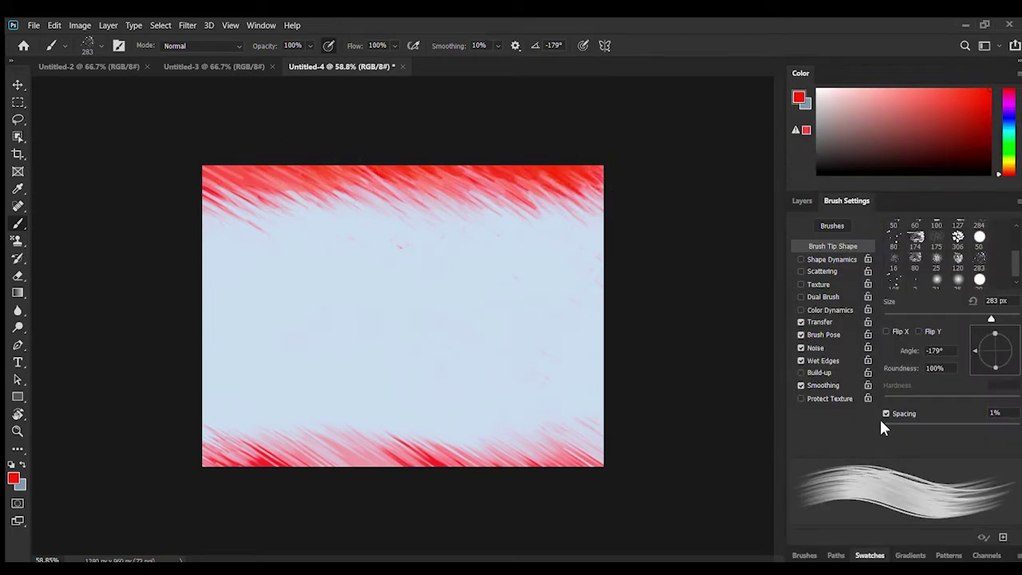
# Set the brush angle to 140° and paint slanted bright red strokes along the canvas's top and bottom edges.
pyautogui.click(1010, 349)
pyautogui.click(1008, 362)
pyautogui.moveTo(463, 160); pyautogui.dragTo(232, 171)
pyautogui.moveTo(983, 337); pyautogui.dragTo(959, 319)
pyautogui.moveTo(595, 495); pyautogui.dragTo(232, 499)
# Fit the whole canvas in view and switch the brush to the hard round 30 px tip.
pyautogui.click(18, 432)
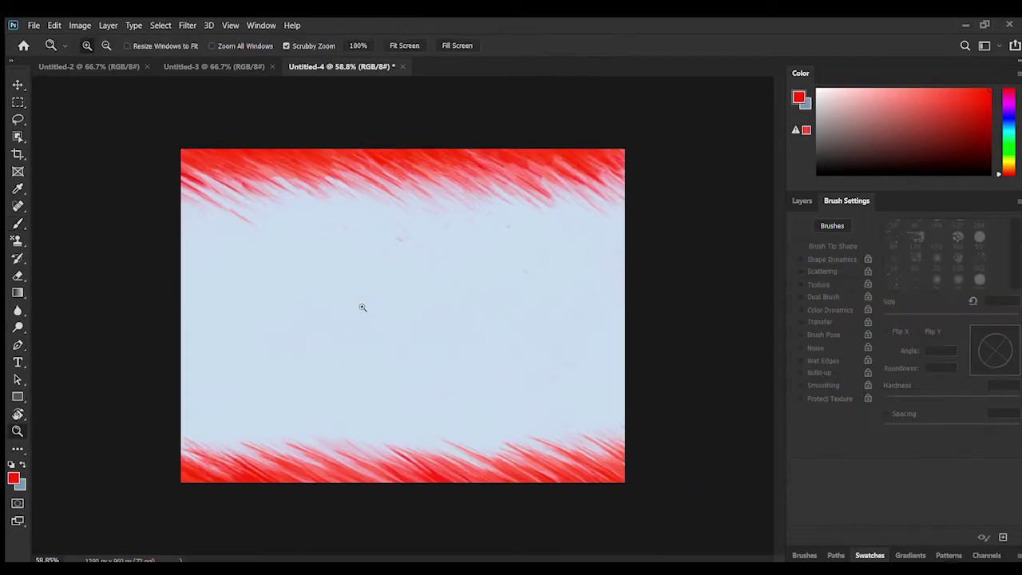
pyautogui.click(360, 306)
pyautogui.hotkey('ctrl', '0')
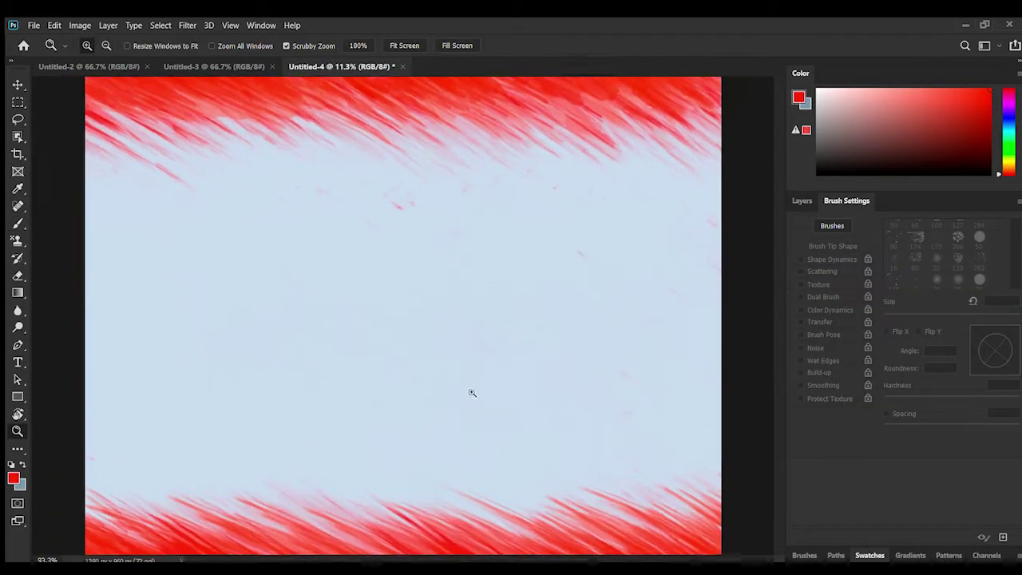
pyautogui.click(433, 367)
pyautogui.hotkey('ctrl', '0')
pyautogui.click(18, 223)
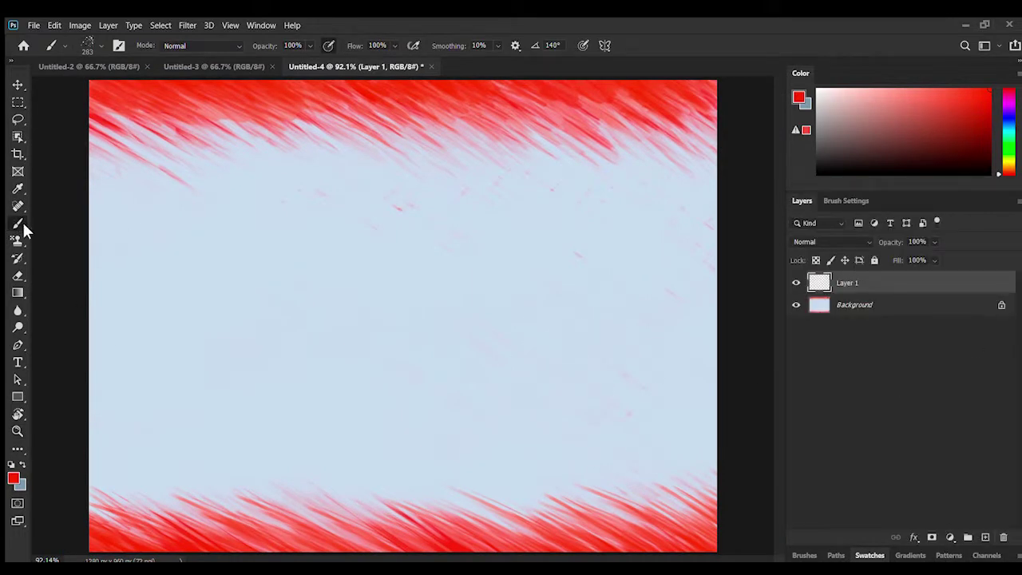
pyautogui.press('F5')
pyautogui.moveTo(1010, 262); pyautogui.dragTo(1012, 273)
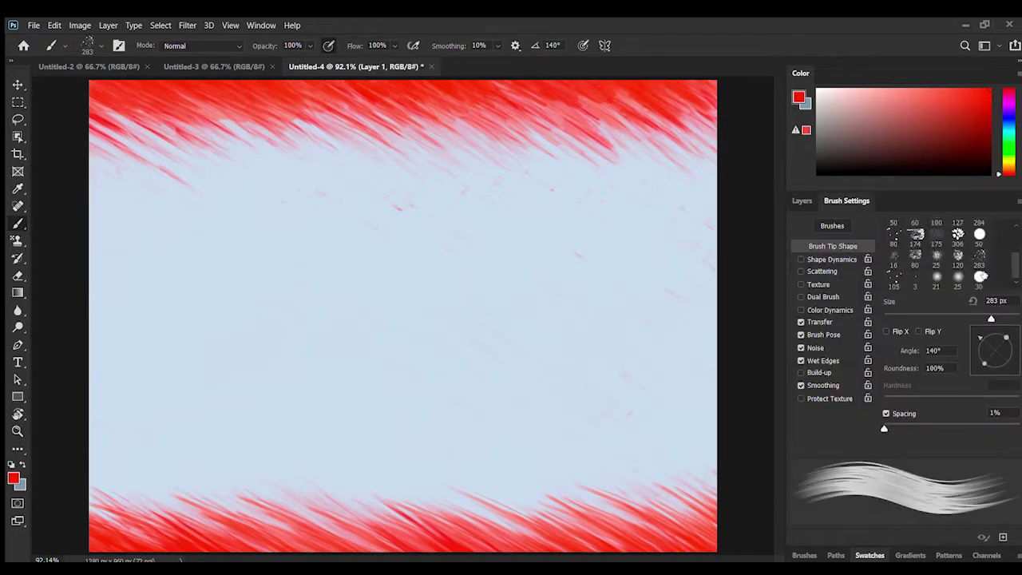
pyautogui.click(980, 277)
pyautogui.click(825, 228)
pyautogui.hotkey('ctrl', 'z')
pyautogui.doubleClick(831, 396)
# Try combinations of Shape Dynamics, Dual Brush, Transfer, Wet Edges, Build-up, Smoothing and Protect Texture on the round brush tip.
pyautogui.click(802, 259)
pyautogui.click(800, 297)
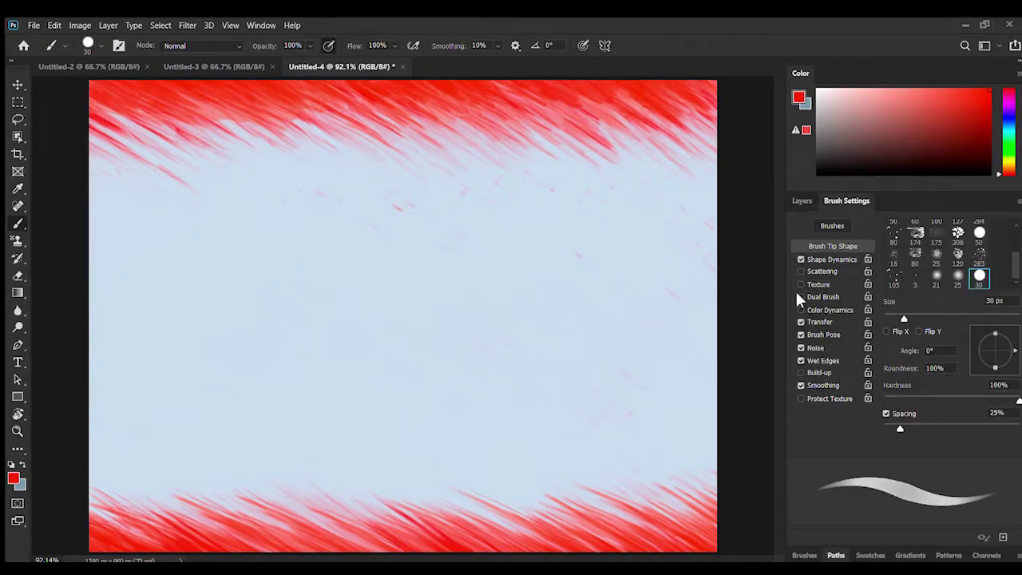
pyautogui.click(800, 322)
pyautogui.click(801, 399)
pyautogui.moveTo(905, 319)
pyautogui.mouseDown()
pyautogui.moveTo(994, 318)
pyautogui.moveTo(931, 320)
pyautogui.mouseUp()
pyautogui.click(801, 361)
pyautogui.click(801, 373)
pyautogui.click(801, 386)
pyautogui.click(802, 399)
pyautogui.click(802, 260)
# Set the round brush to 1% spacing, a -75° angle and 406 px size, with Scattering and Shape Dynamics enabled.
pyautogui.moveTo(900, 429)
pyautogui.mouseDown()
pyautogui.moveTo(946, 433)
pyautogui.moveTo(884, 430)
pyautogui.mouseUp()
pyautogui.click(802, 348)
pyautogui.moveTo(928, 319)
pyautogui.mouseDown()
pyautogui.moveTo(1018, 319)
pyautogui.moveTo(1001, 370)
pyautogui.mouseUp()
pyautogui.moveTo(1018, 319); pyautogui.dragTo(1000, 319)
pyautogui.click(801, 361)
pyautogui.click(802, 272)
pyautogui.click(801, 260)
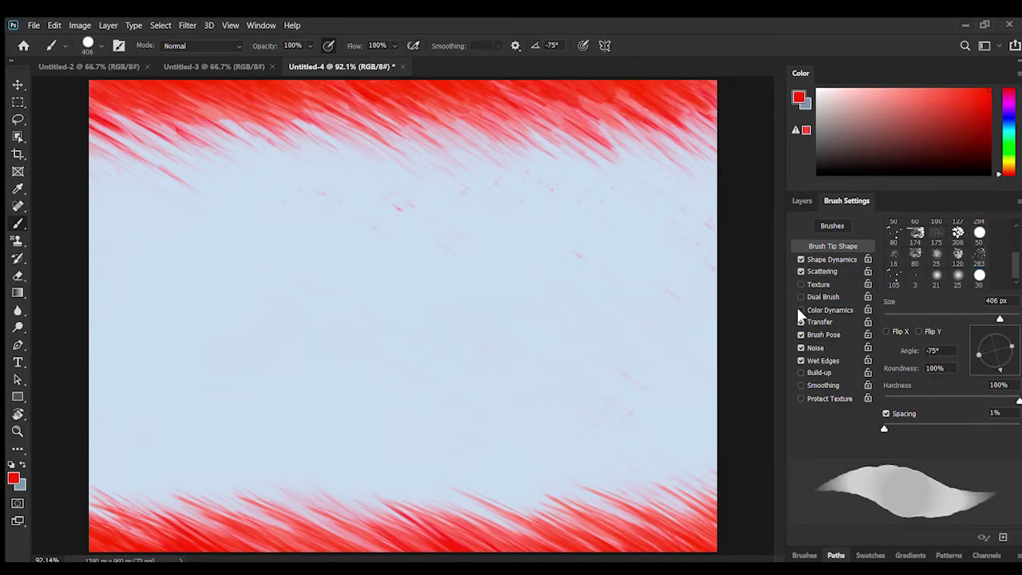
# Enable Protect Texture, raise the brush smoothing to 52% and set the brush size to 3 px.
pyautogui.click(801, 399)
pyautogui.moveTo(498, 46); pyautogui.dragTo(531, 61)
pyautogui.moveTo(1000, 319); pyautogui.dragTo(886, 318)
pyautogui.click(1004, 299)
pyautogui.write('252')
pyautogui.press('Return')
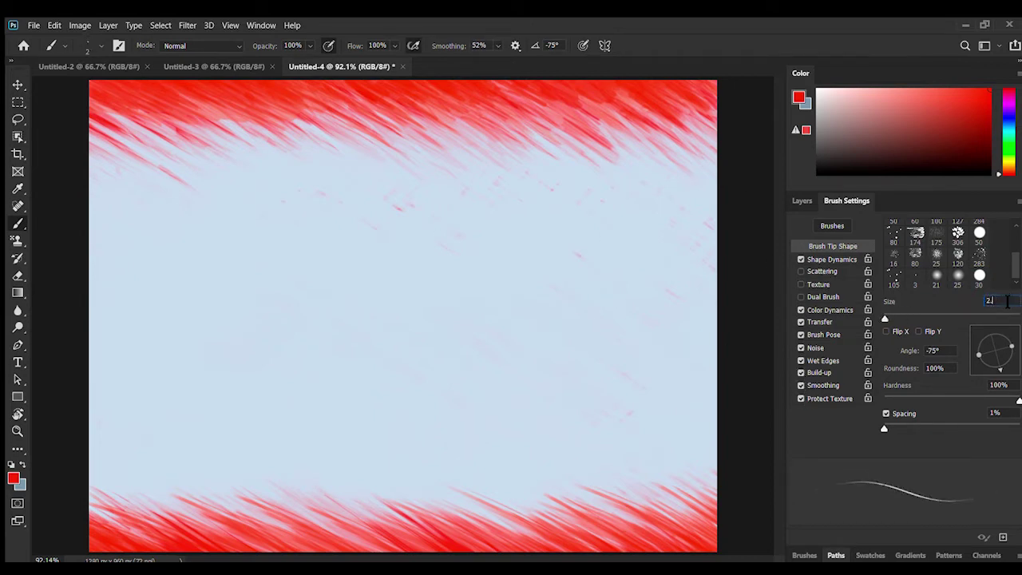
pyautogui.write('3')
pyautogui.press('Return')
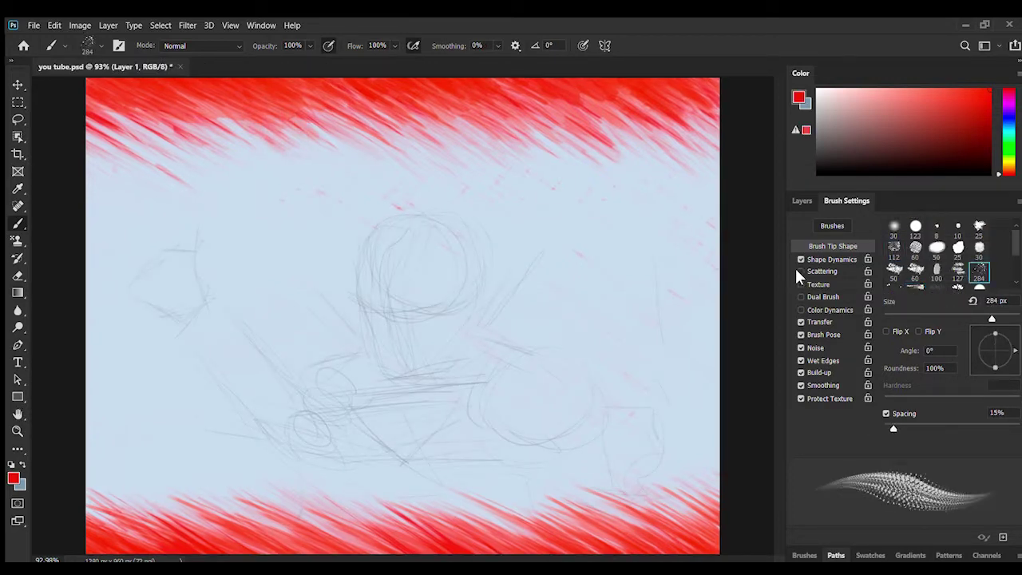
# Turn off Shape Dynamics, set the bristle tip to 210 px with 1% spacing, and paint red strokes along the top border.
pyautogui.click(801, 259)
pyautogui.moveTo(992, 319); pyautogui.dragTo(986, 319)
pyautogui.moveTo(894, 429); pyautogui.dragTo(865, 422)
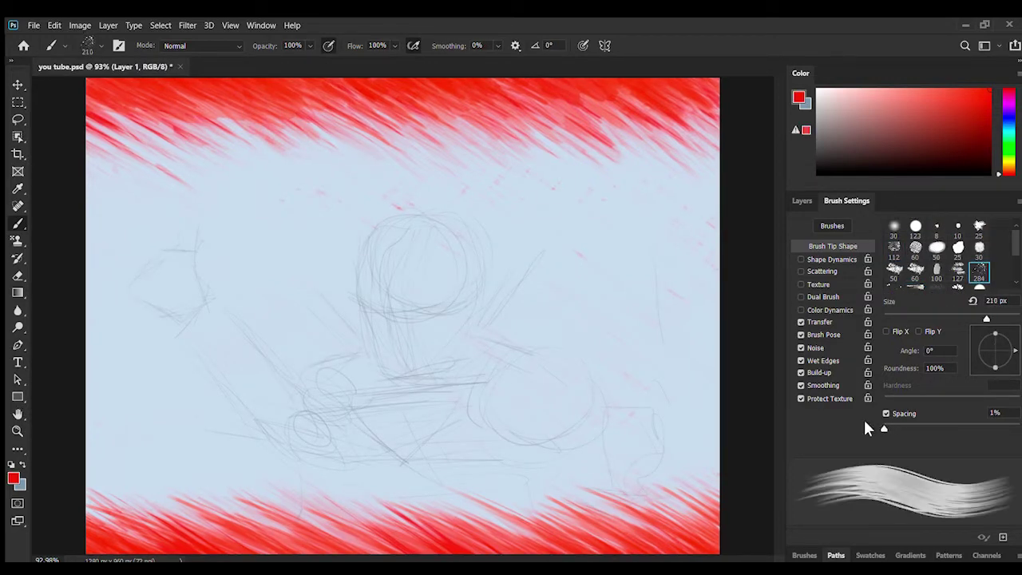
pyautogui.moveTo(216, 128)
pyautogui.mouseDown()
pyautogui.moveTo(252, 140)
pyautogui.moveTo(375, 91)
pyautogui.moveTo(519, 104)
pyautogui.moveTo(547, 179)
pyautogui.mouseUp()
pyautogui.press('z')
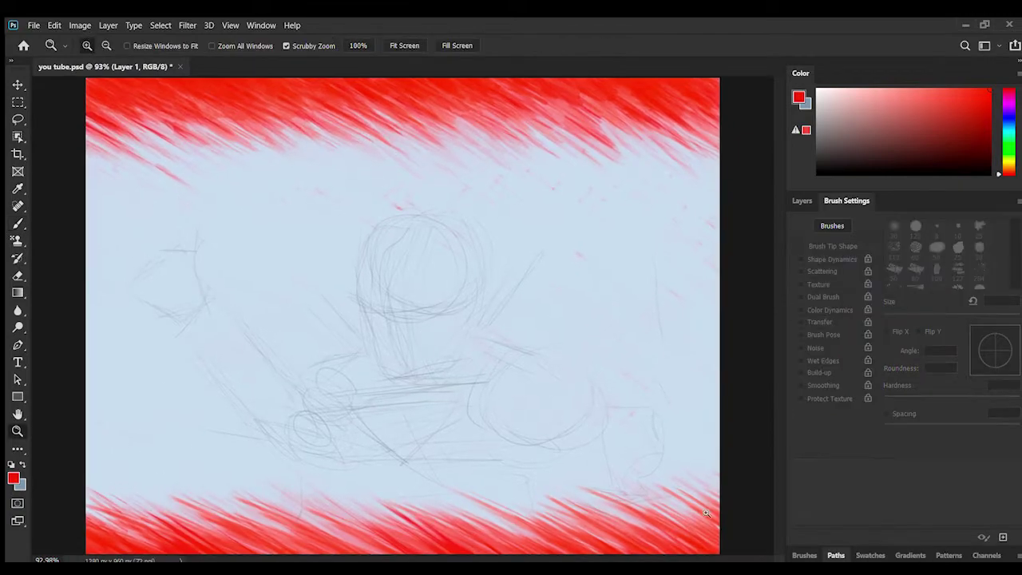
# Pick yellow as the foreground color and brush it along the top edge of the Background layer.
pyautogui.click(1009, 164)
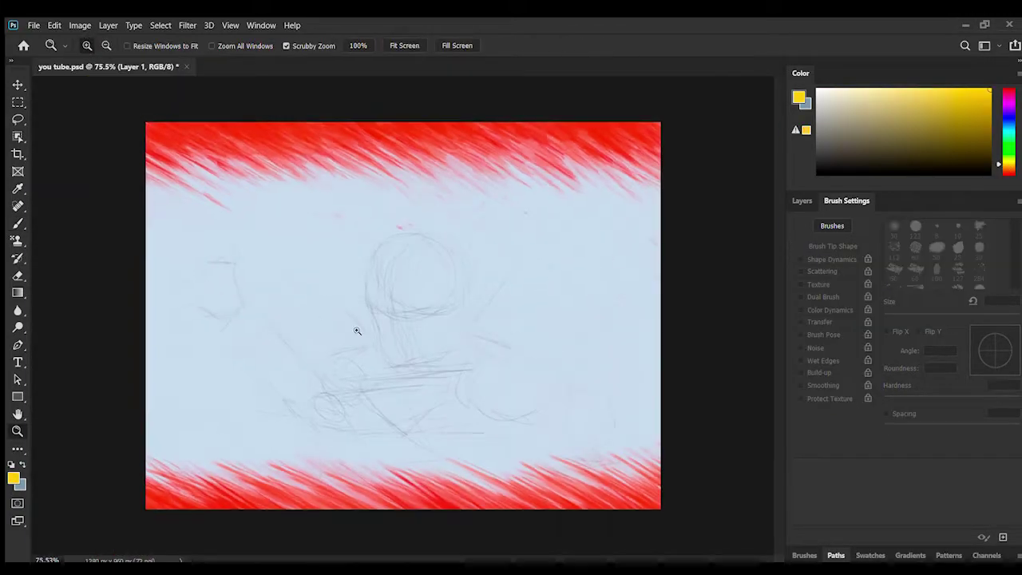
pyautogui.press('F7')
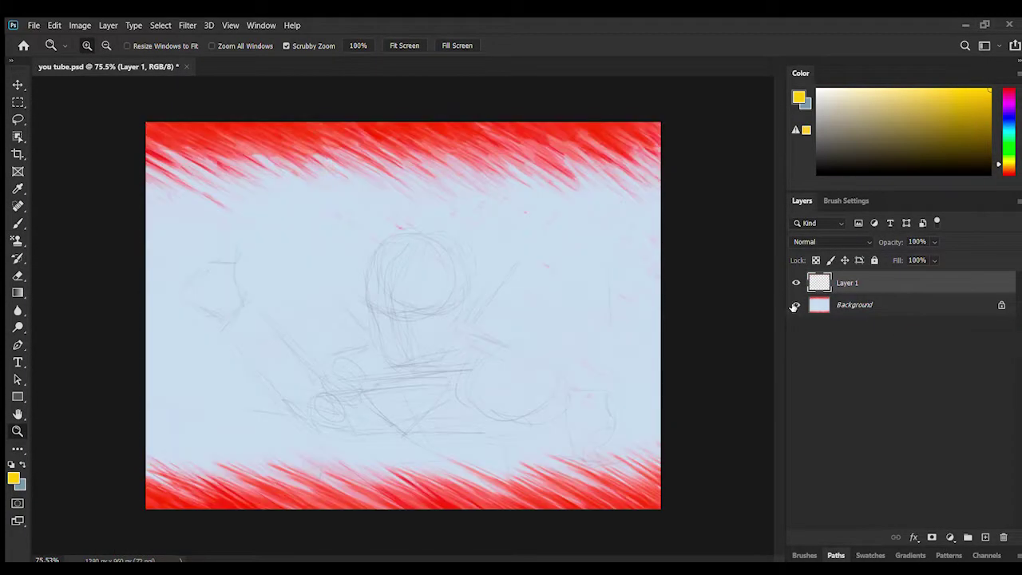
pyautogui.click(1001, 306)
pyautogui.press('b')
pyautogui.moveTo(164, 110); pyautogui.dragTo(664, 118)
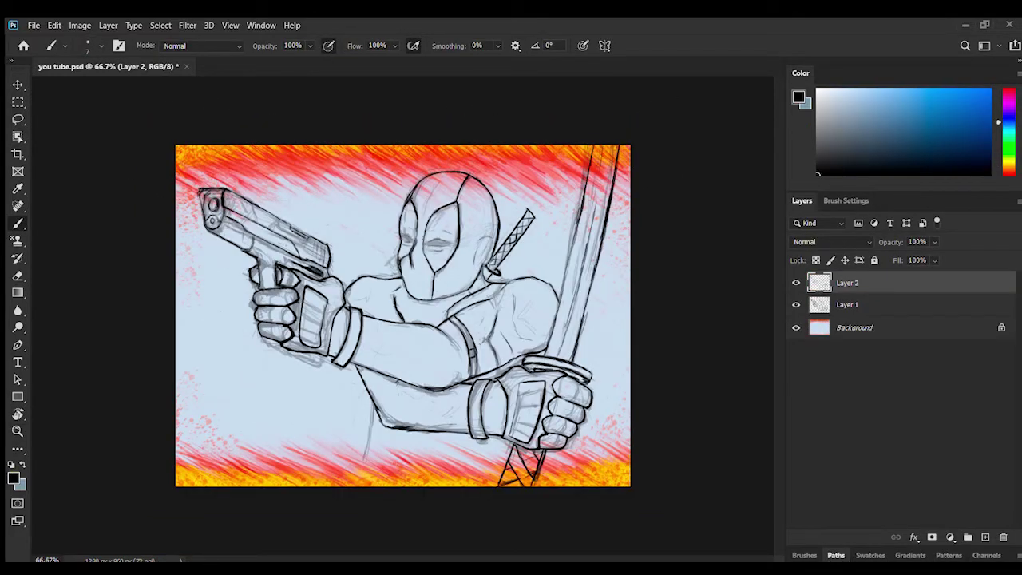
# Ink black outlines around both eyes of the mask on Layer 2.
pyautogui.scroll(5, 438, 238)
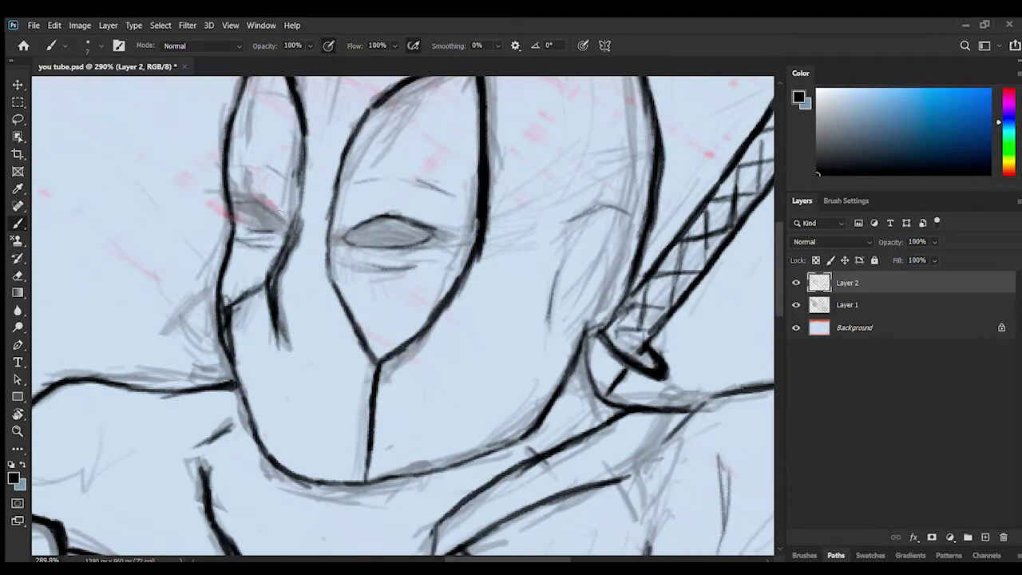
pyautogui.moveTo(276, 207); pyautogui.dragTo(234, 221)
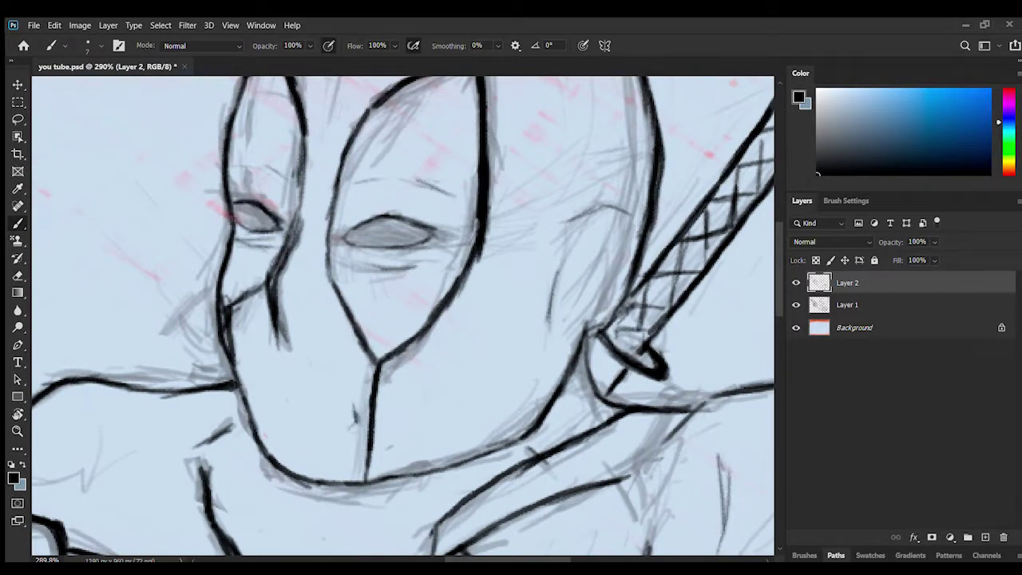
pyautogui.moveTo(421, 246); pyautogui.dragTo(348, 243)
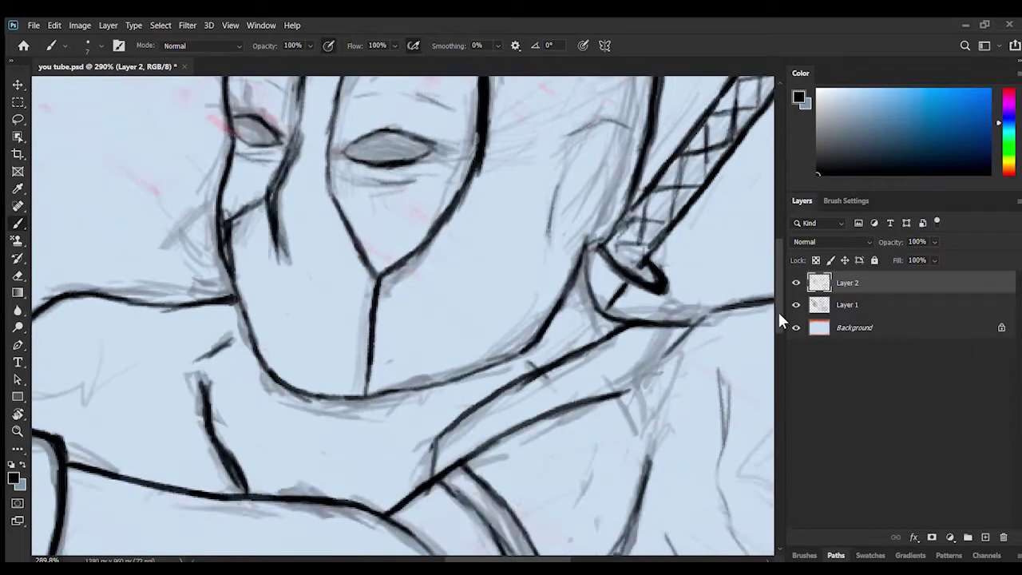
pyautogui.moveTo(778, 310); pyautogui.dragTo(775, 292)
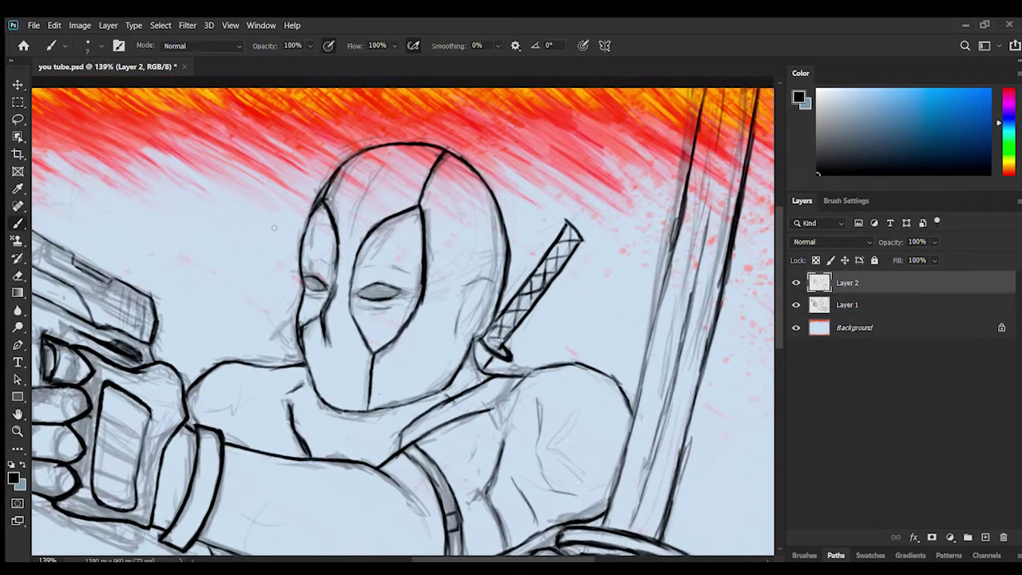
# Erase the inked sword handle behind the character's shoulder from Layer 2.
pyautogui.press('e')
pyautogui.moveTo(571, 230)
pyautogui.mouseDown()
pyautogui.moveTo(568, 272)
pyautogui.moveTo(529, 294)
pyautogui.moveTo(514, 351)
pyautogui.mouseUp()
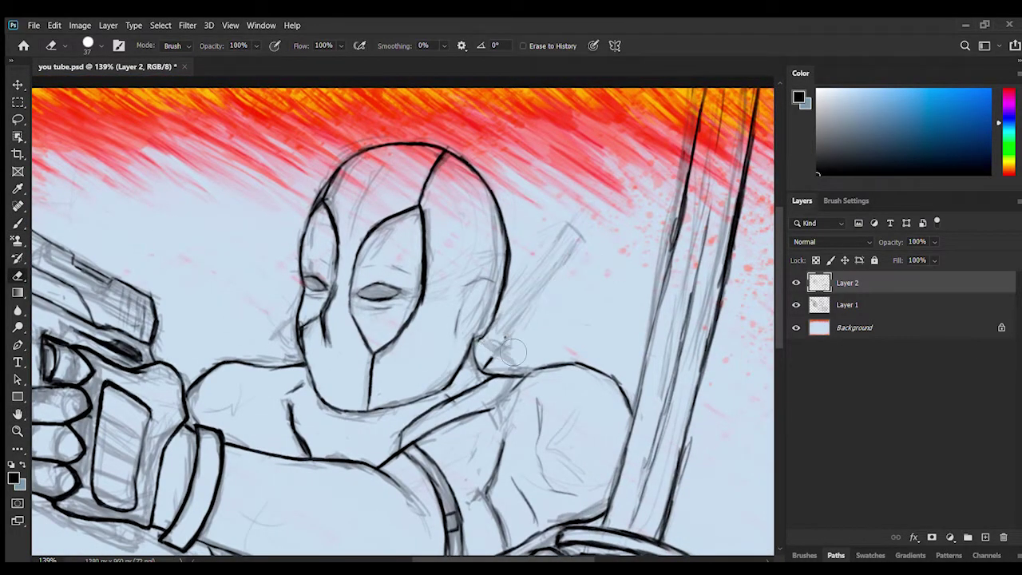
pyautogui.click(18, 223)
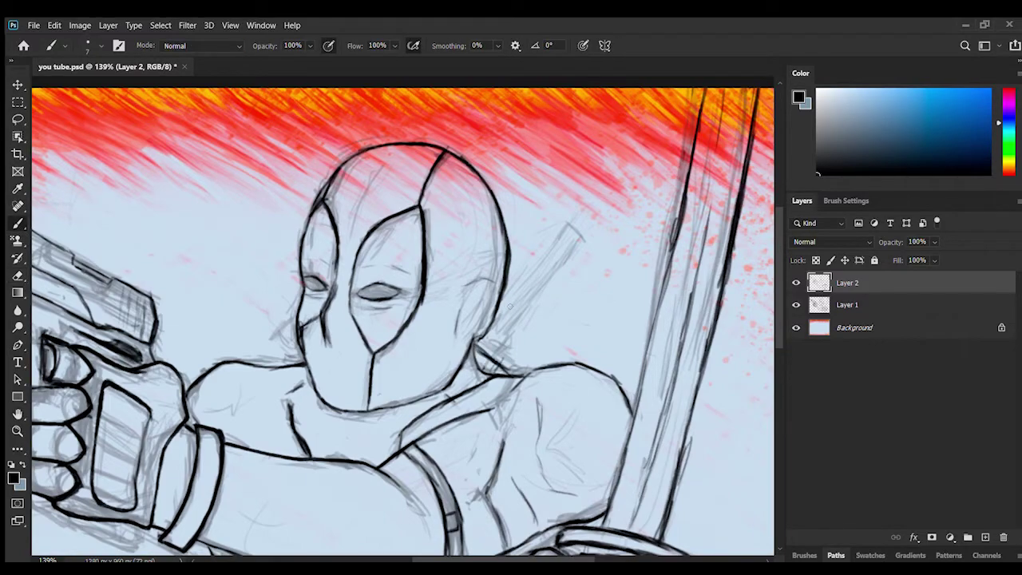
# Rotate the view to about -64° and ink new side edges and an end cap for the sword handle.
pyautogui.press('r')
pyautogui.moveTo(511, 307); pyautogui.dragTo(426, 167)
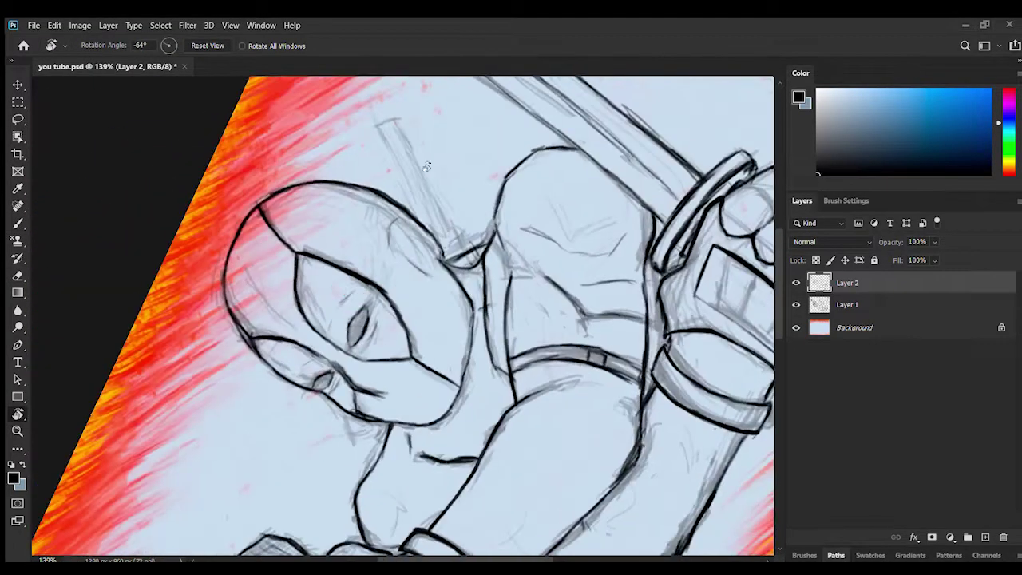
pyautogui.moveTo(451, 234)
pyautogui.mouseDown()
pyautogui.moveTo(383, 251)
pyautogui.moveTo(469, 361)
pyautogui.mouseUp()
pyautogui.moveTo(483, 395)
pyautogui.mouseDown()
pyautogui.moveTo(359, 111)
pyautogui.moveTo(431, 280)
pyautogui.mouseUp()
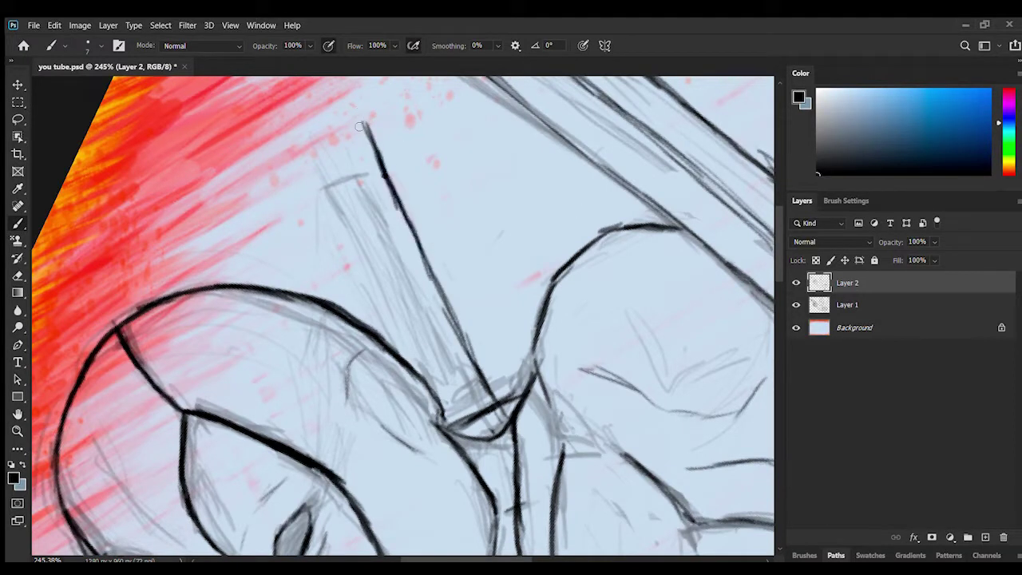
pyautogui.moveTo(363, 123)
pyautogui.mouseDown()
pyautogui.moveTo(302, 138)
pyautogui.moveTo(404, 360)
pyautogui.mouseUp()
pyautogui.moveTo(308, 156)
pyautogui.mouseDown()
pyautogui.moveTo(399, 350)
pyautogui.moveTo(378, 157)
pyautogui.moveTo(376, 238)
pyautogui.mouseUp()
pyautogui.moveTo(315, 171)
pyautogui.mouseDown()
pyautogui.moveTo(404, 219)
pyautogui.moveTo(375, 309)
pyautogui.mouseUp()
# Ink the crisscross wrapping on the sword handle and the line at its base.
pyautogui.moveTo(354, 245); pyautogui.dragTo(439, 286)
pyautogui.moveTo(437, 280)
pyautogui.mouseDown()
pyautogui.moveTo(381, 304)
pyautogui.moveTo(457, 333)
pyautogui.mouseUp()
pyautogui.moveTo(431, 288); pyautogui.dragTo(405, 351)
pyautogui.moveTo(458, 346); pyautogui.dragTo(443, 399)
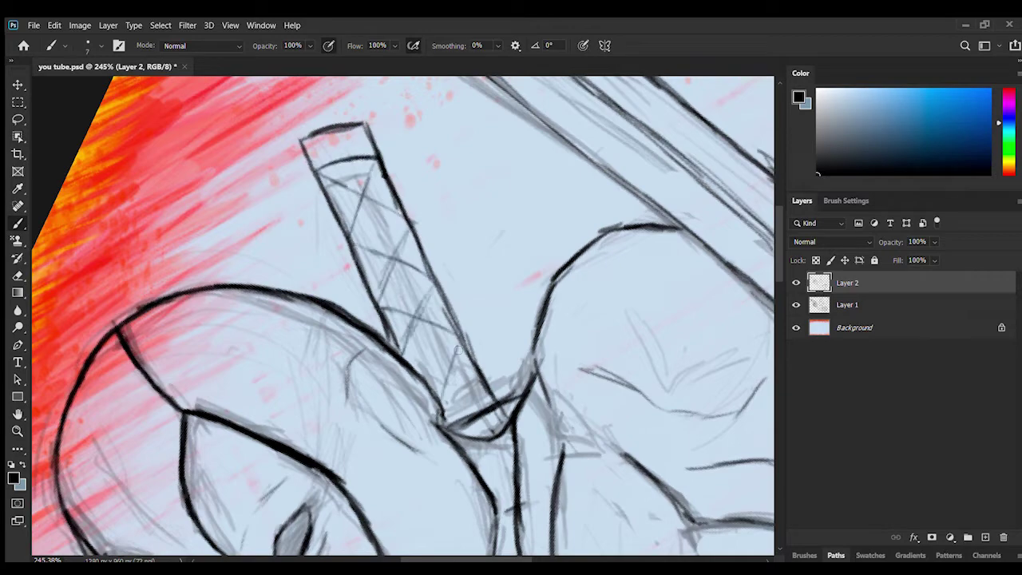
pyautogui.moveTo(404, 355)
pyautogui.mouseDown()
pyautogui.moveTo(481, 388)
pyautogui.moveTo(429, 272)
pyautogui.mouseUp()
pyautogui.moveTo(448, 425); pyautogui.dragTo(522, 391)
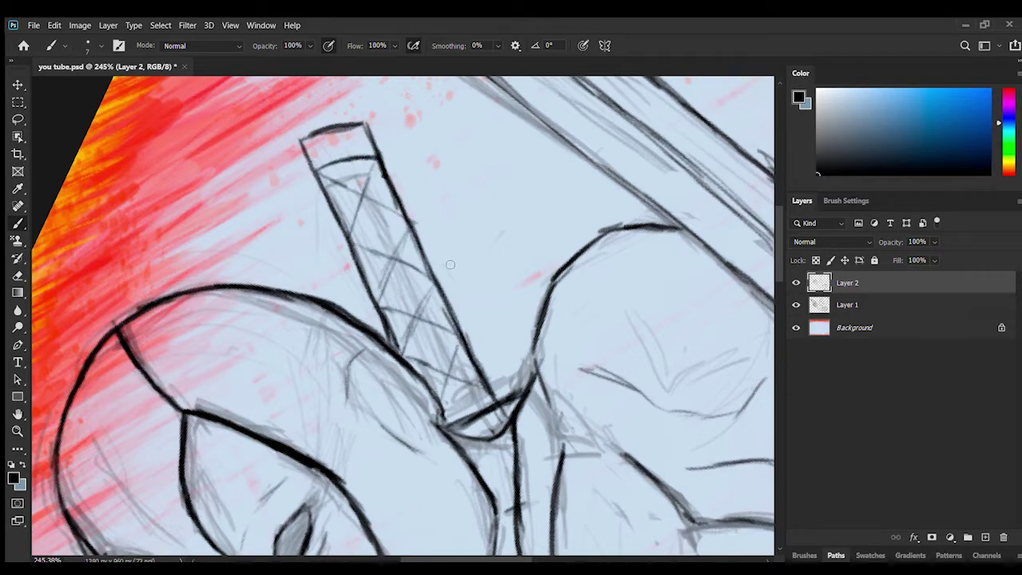
# Turn the canvas nearly upright, compare the inks without the Layer 1 sketch, and ink the torso line below the lower arm.
pyautogui.moveTo(314, 429); pyautogui.dragTo(360, 407)
pyautogui.moveTo(407, 307); pyautogui.dragTo(415, 443)
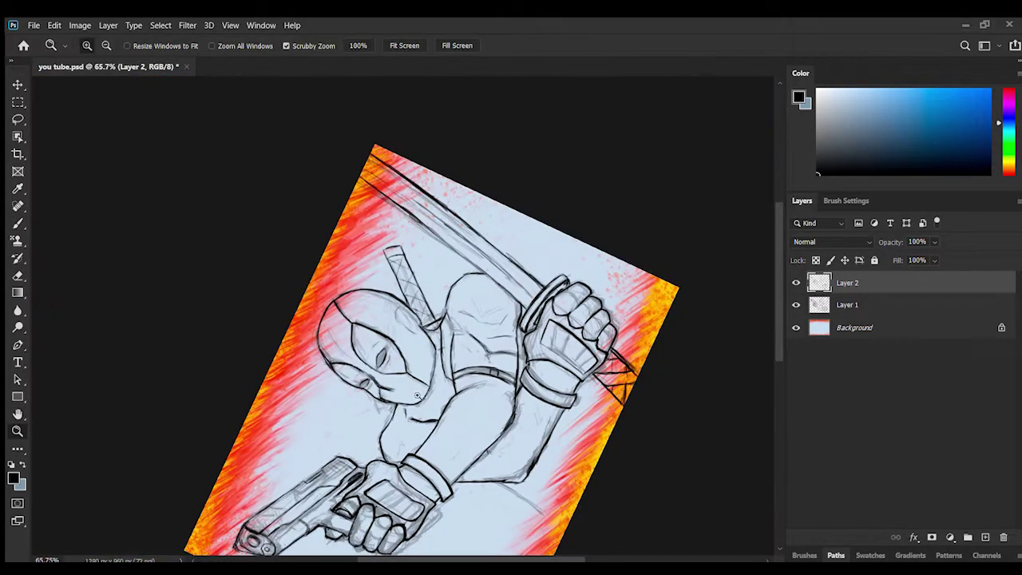
pyautogui.moveTo(415, 270); pyautogui.dragTo(408, 271)
pyautogui.press('r')
pyautogui.moveTo(424, 231); pyautogui.dragTo(508, 292)
pyautogui.moveTo(404, 319); pyautogui.dragTo(480, 321)
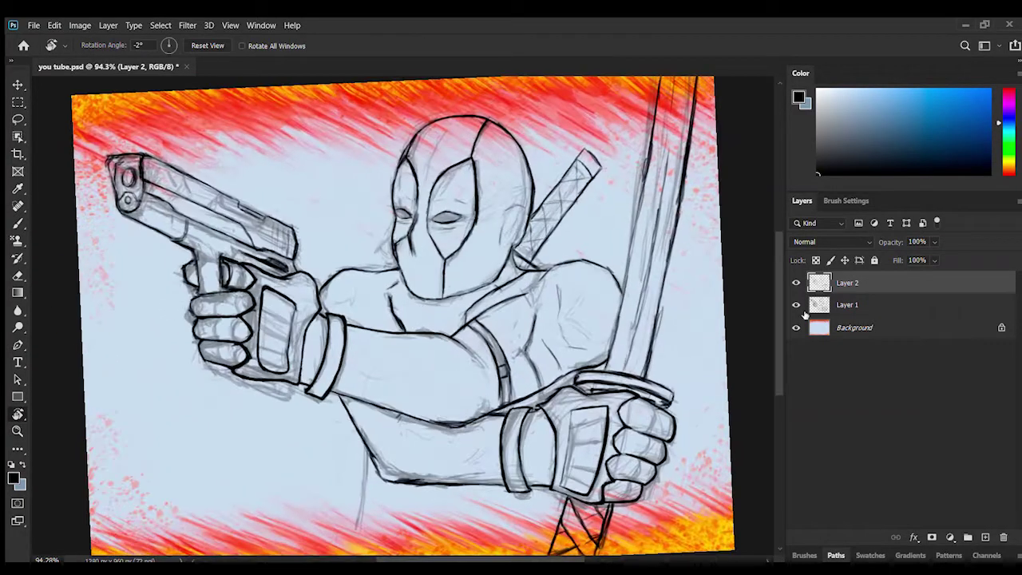
pyautogui.click(796, 306)
pyautogui.click(796, 306)
pyautogui.press('b')
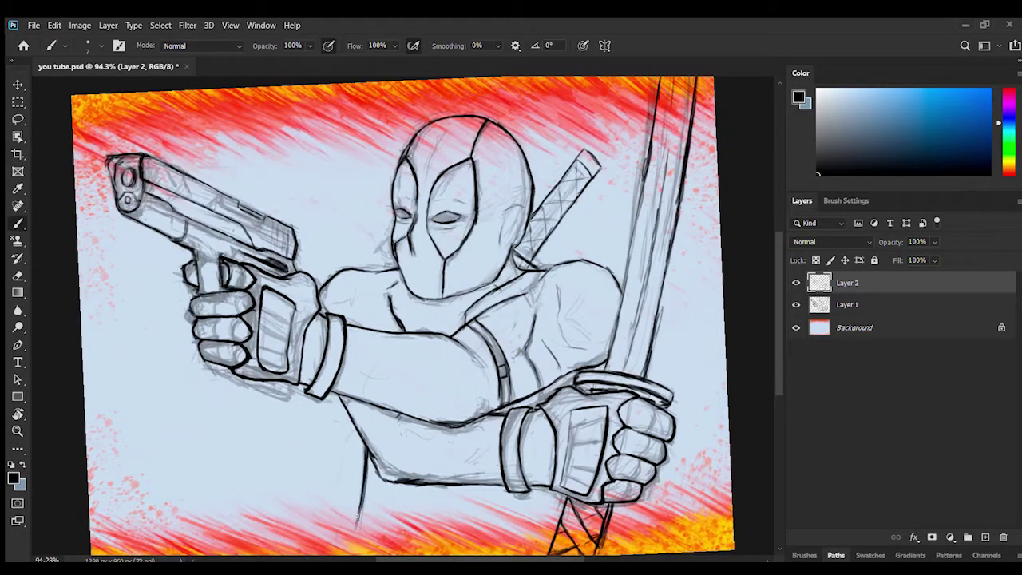
pyautogui.moveTo(362, 506); pyautogui.dragTo(358, 531)
pyautogui.moveTo(777, 355); pyautogui.dragTo(772, 351)
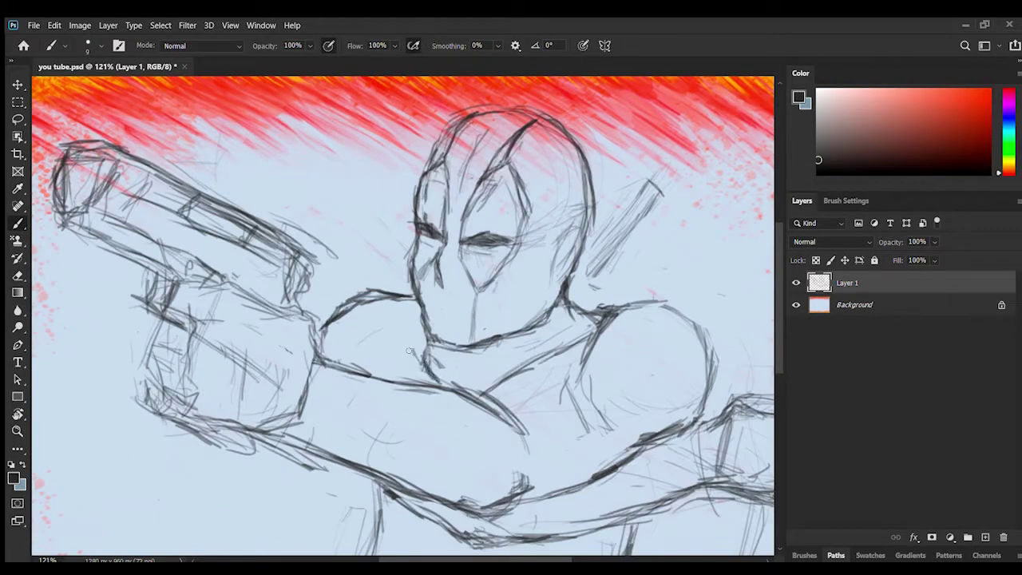
# Darken the chest and lower arm lines on Layer 1, and clean up and redraw the shoulder outline behind the gun hand.
pyautogui.moveTo(409, 352); pyautogui.dragTo(437, 382)
pyautogui.moveTo(349, 472); pyautogui.dragTo(455, 528)
pyautogui.click(17, 275)
pyautogui.moveTo(387, 322); pyautogui.dragTo(353, 331)
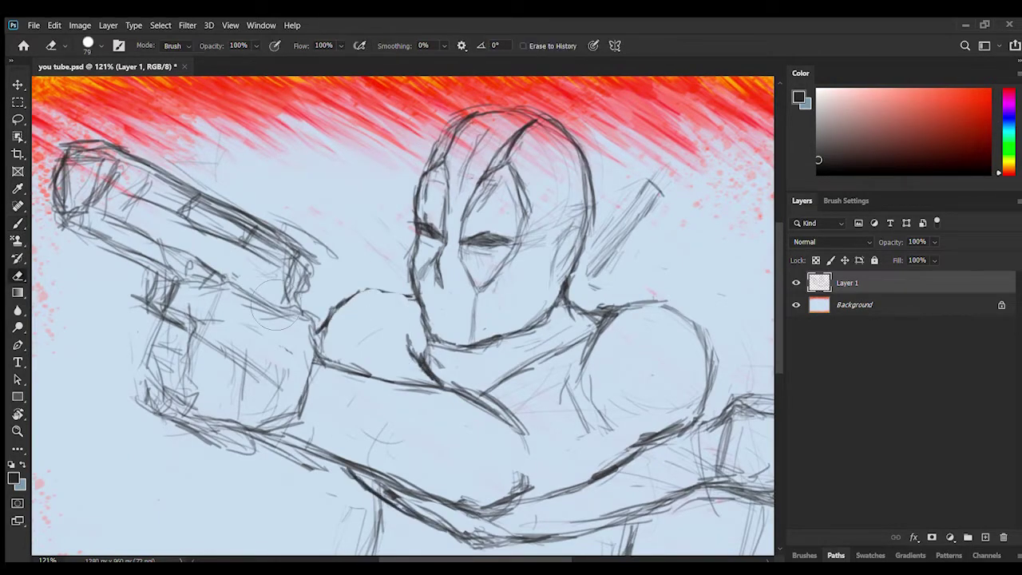
pyautogui.click(17, 224)
pyautogui.moveTo(410, 298); pyautogui.dragTo(343, 298)
# Erase stray lines around the neck and the rough forearm and hand below the far shoulder.
pyautogui.press('e')
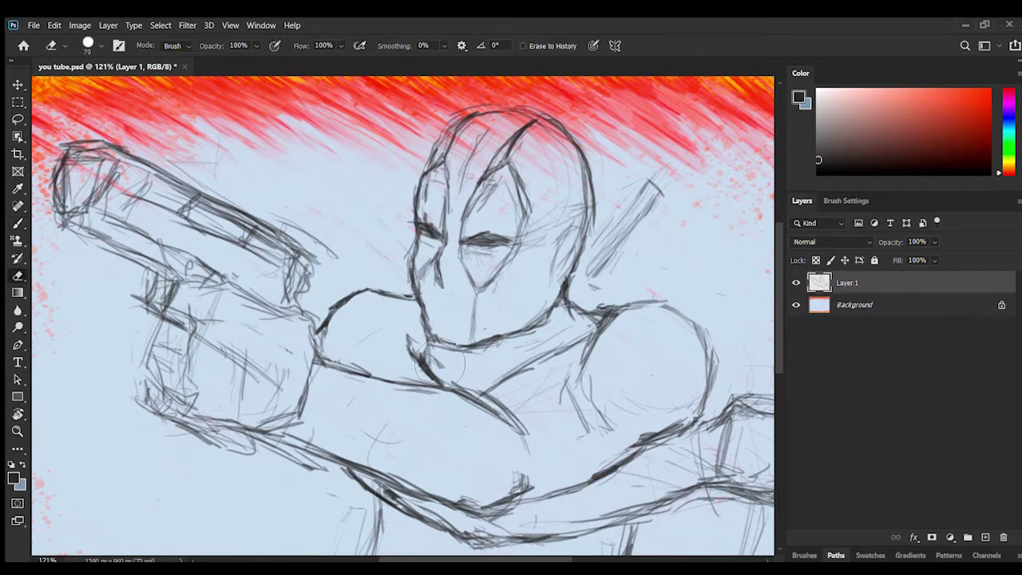
pyautogui.moveTo(440, 362)
pyautogui.mouseDown()
pyautogui.moveTo(444, 340)
pyautogui.moveTo(413, 319)
pyautogui.moveTo(447, 319)
pyautogui.mouseUp()
pyautogui.press('z')
pyautogui.press('b')
pyautogui.press('e')
pyautogui.moveTo(762, 352)
pyautogui.mouseDown()
pyautogui.moveTo(735, 370)
pyautogui.moveTo(758, 308)
pyautogui.moveTo(721, 372)
pyautogui.moveTo(525, 493)
pyautogui.moveTo(481, 470)
pyautogui.moveTo(489, 449)
pyautogui.mouseUp()
# Sketch a new lower forearm and a circular construction shape for the sword hand below the far shoulder.
pyautogui.click(18, 224)
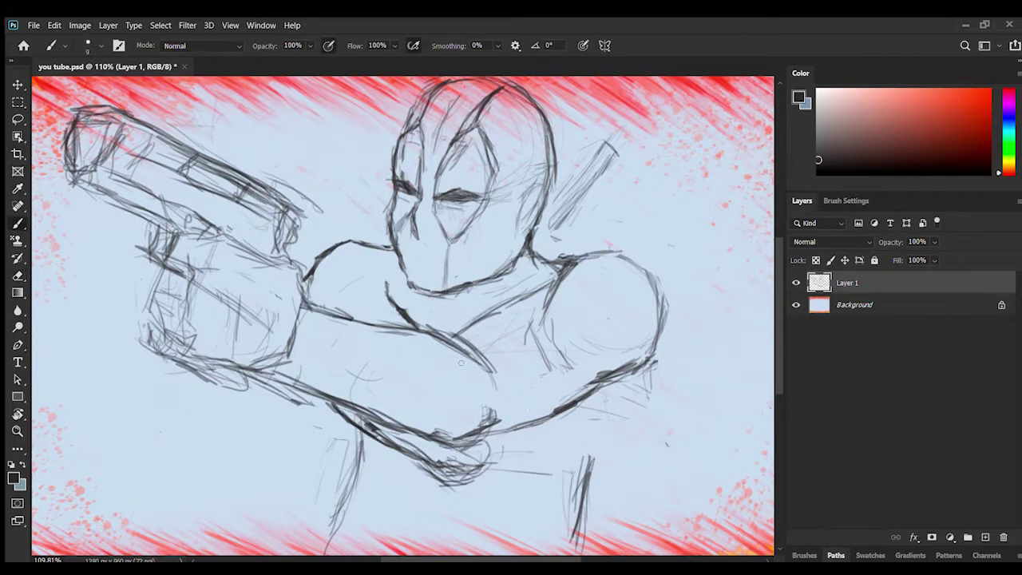
pyautogui.moveTo(414, 318); pyautogui.dragTo(443, 335)
pyautogui.moveTo(402, 451)
pyautogui.mouseDown()
pyautogui.moveTo(502, 477)
pyautogui.moveTo(556, 480)
pyautogui.mouseUp()
pyautogui.moveTo(508, 473); pyautogui.dragTo(639, 449)
pyautogui.moveTo(587, 464); pyautogui.dragTo(645, 462)
pyautogui.moveTo(587, 399); pyautogui.dragTo(694, 435)
pyautogui.moveTo(548, 477); pyautogui.dragTo(588, 466)
pyautogui.moveTo(602, 403); pyautogui.dragTo(602, 435)
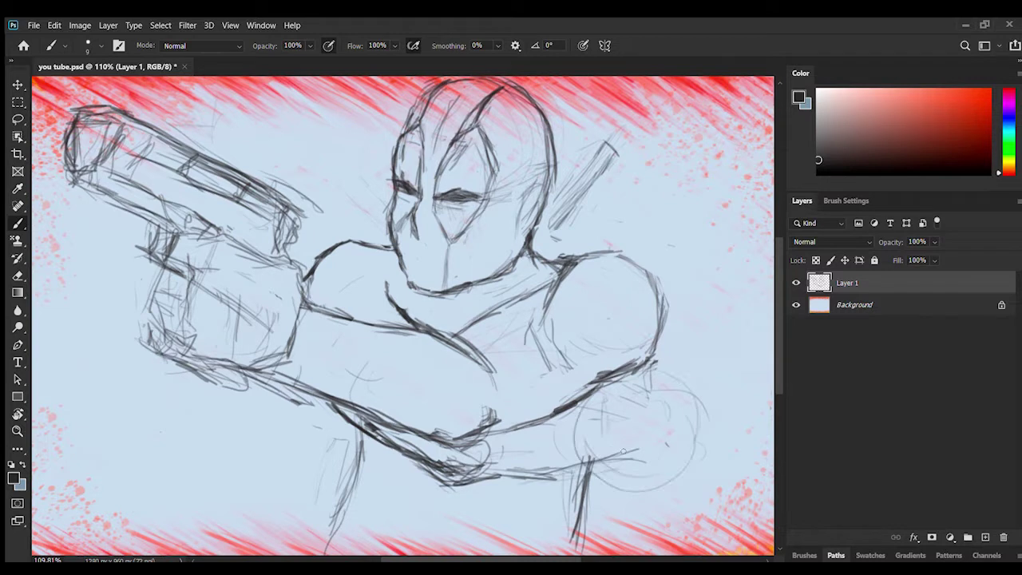
# Strengthen the vertical contour lines of the glove on the gun hand.
pyautogui.moveTo(292, 307); pyautogui.dragTo(296, 376)
pyautogui.moveTo(163, 277); pyautogui.dragTo(167, 364)
pyautogui.moveTo(192, 282); pyautogui.dragTo(191, 365)
pyautogui.press('t')
pyautogui.click(143, 336)
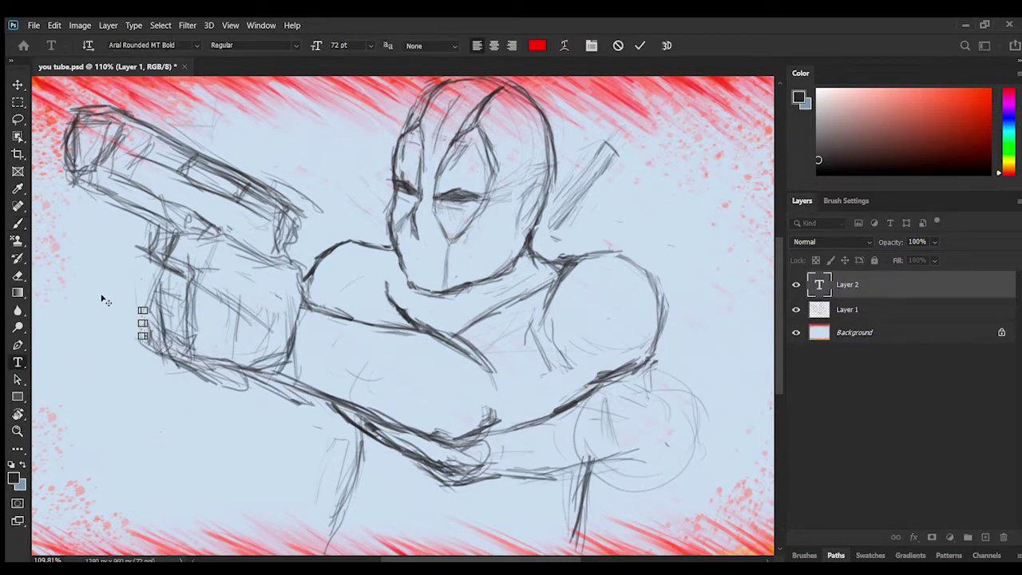
pyautogui.click(18, 223)
pyautogui.hotkey('ctrl', 'z')
# Erase the rough vertical lines on the gun hand's glove and redraw its outer and inner contours with short jagged strokes.
pyautogui.click(17, 276)
pyautogui.moveTo(189, 290); pyautogui.dragTo(192, 356)
pyautogui.moveTo(148, 307); pyautogui.dragTo(149, 344)
pyautogui.click(18, 223)
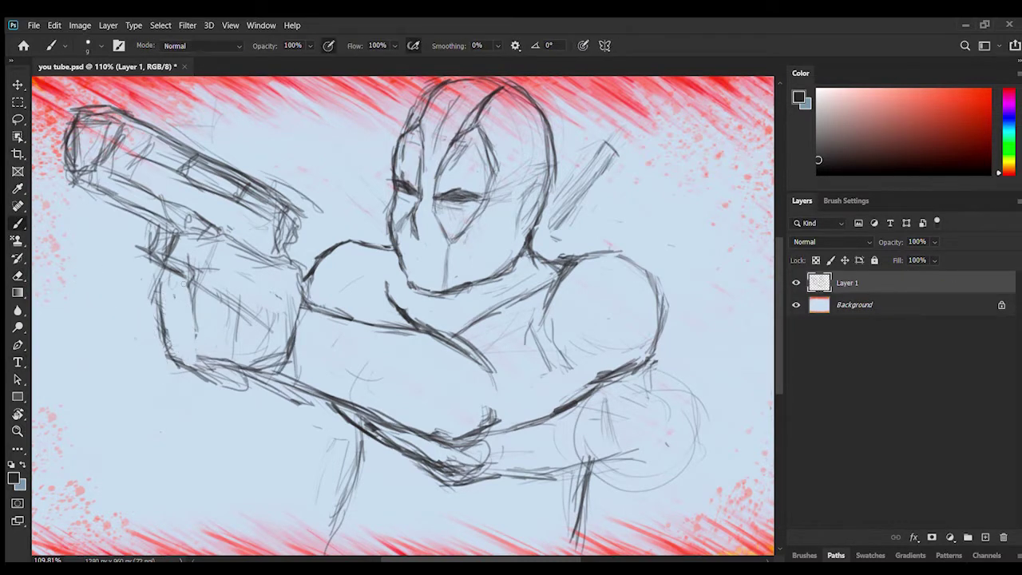
pyautogui.moveTo(191, 284); pyautogui.dragTo(206, 359)
pyautogui.moveTo(165, 329); pyautogui.dragTo(227, 370)
pyautogui.moveTo(197, 316); pyautogui.dragTo(207, 300)
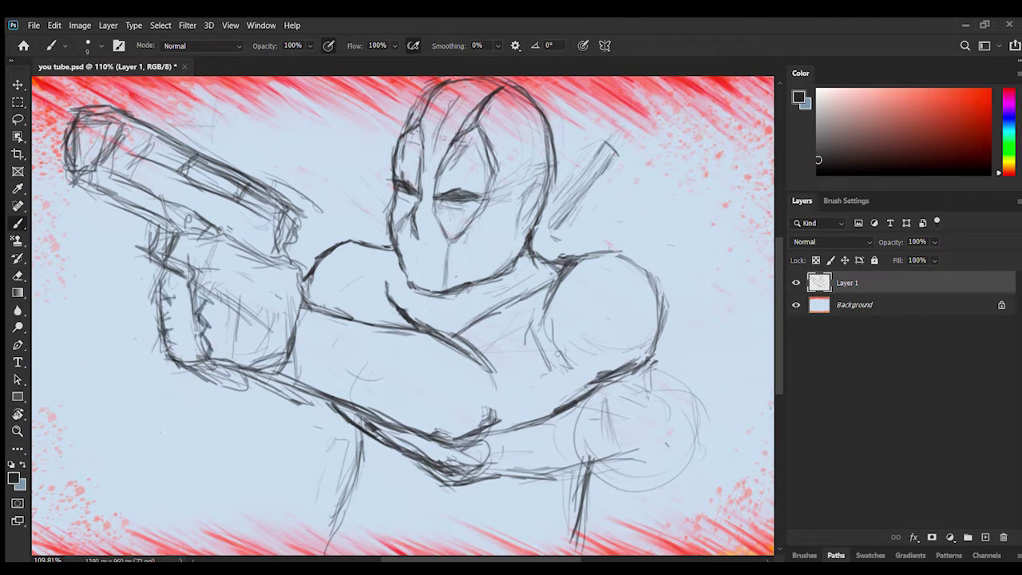
# Try rough form lines inside the circular sword-hand shape and across its wrist.
pyautogui.moveTo(631, 455); pyautogui.dragTo(690, 465)
pyautogui.moveTo(654, 377); pyautogui.dragTo(663, 463)
pyautogui.moveTo(694, 385)
pyautogui.mouseDown()
pyautogui.moveTo(703, 459)
pyautogui.moveTo(666, 476)
pyautogui.mouseUp()
pyautogui.moveTo(663, 459); pyautogui.dragTo(615, 468)
pyautogui.moveTo(660, 440); pyautogui.dragTo(600, 467)
pyautogui.moveTo(631, 376)
pyautogui.mouseDown()
pyautogui.moveTo(603, 393)
pyautogui.moveTo(659, 468)
pyautogui.mouseUp()
# Erase the lower forearm's underside and try a new elbow, forearm and sword-hand outline.
pyautogui.click(17, 276)
pyautogui.moveTo(391, 438); pyautogui.dragTo(535, 480)
pyautogui.click(18, 224)
pyautogui.moveTo(352, 415); pyautogui.dragTo(393, 460)
pyautogui.moveTo(386, 452)
pyautogui.mouseDown()
pyautogui.moveTo(472, 492)
pyautogui.moveTo(629, 470)
pyautogui.mouseUp()
pyautogui.moveTo(435, 489); pyautogui.dragTo(477, 486)
pyautogui.moveTo(628, 389); pyautogui.dragTo(581, 444)
pyautogui.moveTo(684, 412); pyautogui.dragTo(657, 484)
pyautogui.moveTo(599, 423); pyautogui.dragTo(588, 458)
pyautogui.moveTo(599, 474); pyautogui.dragTo(655, 488)
# Erase the rough lower forearm and circular sword hand below the far shoulder.
pyautogui.press('e')
pyautogui.moveTo(601, 440)
pyautogui.mouseDown()
pyautogui.moveTo(643, 468)
pyautogui.moveTo(523, 475)
pyautogui.mouseUp()
pyautogui.press('b')
pyautogui.moveTo(647, 377); pyautogui.dragTo(691, 369)
pyautogui.moveTo(651, 421)
pyautogui.mouseDown()
pyautogui.moveTo(687, 373)
pyautogui.moveTo(524, 486)
pyautogui.moveTo(456, 489)
pyautogui.mouseUp()
pyautogui.click(17, 276)
pyautogui.moveTo(604, 413); pyautogui.dragTo(535, 468)
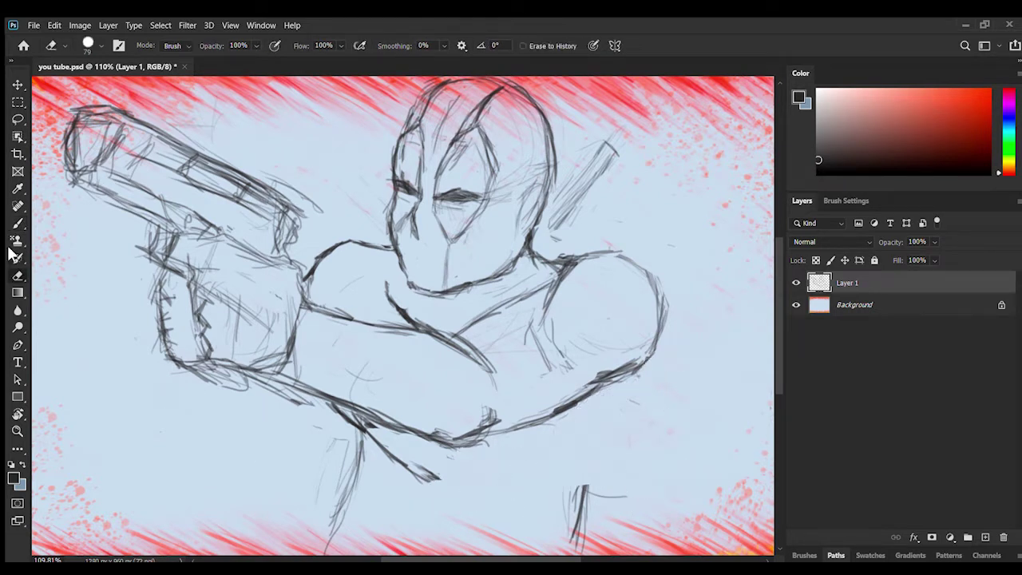
# Sketch the bent elbow of the lower arm beneath the outstretched gun arm.
pyautogui.click(18, 224)
pyautogui.moveTo(423, 496); pyautogui.dragTo(473, 495)
pyautogui.moveTo(382, 432)
pyautogui.mouseDown()
pyautogui.moveTo(419, 495)
pyautogui.moveTo(486, 497)
pyautogui.mouseUp()
pyautogui.moveTo(329, 403); pyautogui.dragTo(404, 486)
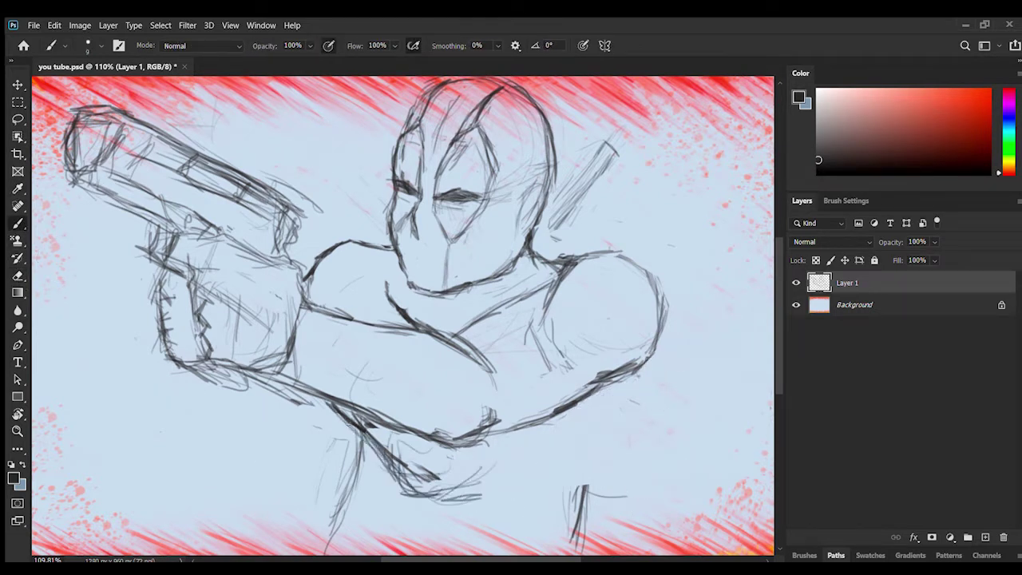
# Sketch the lower forearm from the elbow to the wrist, ending in a rounded construction shape for the sword hand.
pyautogui.moveTo(489, 490); pyautogui.dragTo(575, 502)
pyautogui.moveTo(513, 432); pyautogui.dragTo(573, 423)
pyautogui.moveTo(642, 449); pyautogui.dragTo(640, 478)
pyautogui.moveTo(589, 507); pyautogui.dragTo(681, 469)
pyautogui.moveTo(453, 500); pyautogui.dragTo(567, 517)
pyautogui.moveTo(577, 452); pyautogui.dragTo(573, 513)
pyautogui.moveTo(575, 503); pyautogui.dragTo(690, 454)
pyautogui.moveTo(580, 539); pyautogui.dragTo(700, 473)
pyautogui.scroll(-1, 631, 479)
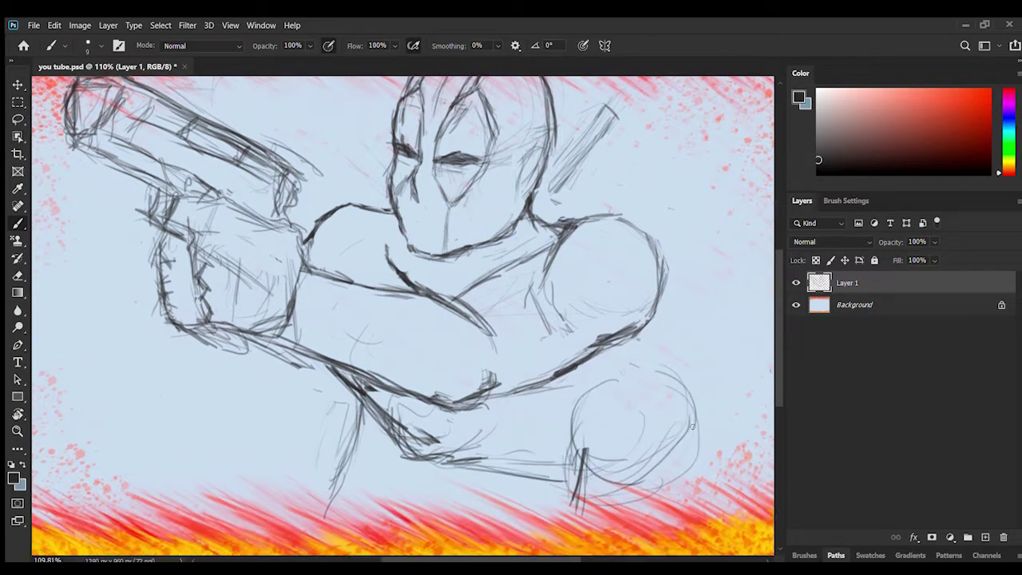
# Turn the rounded sword-hand shape into a blocky fist with a flat lower edge and a dividing line across it.
pyautogui.moveTo(615, 496); pyautogui.dragTo(687, 475)
pyautogui.moveTo(574, 415)
pyautogui.mouseDown()
pyautogui.moveTo(616, 375)
pyautogui.moveTo(619, 465)
pyautogui.mouseUp()
pyautogui.moveTo(691, 416); pyautogui.dragTo(671, 500)
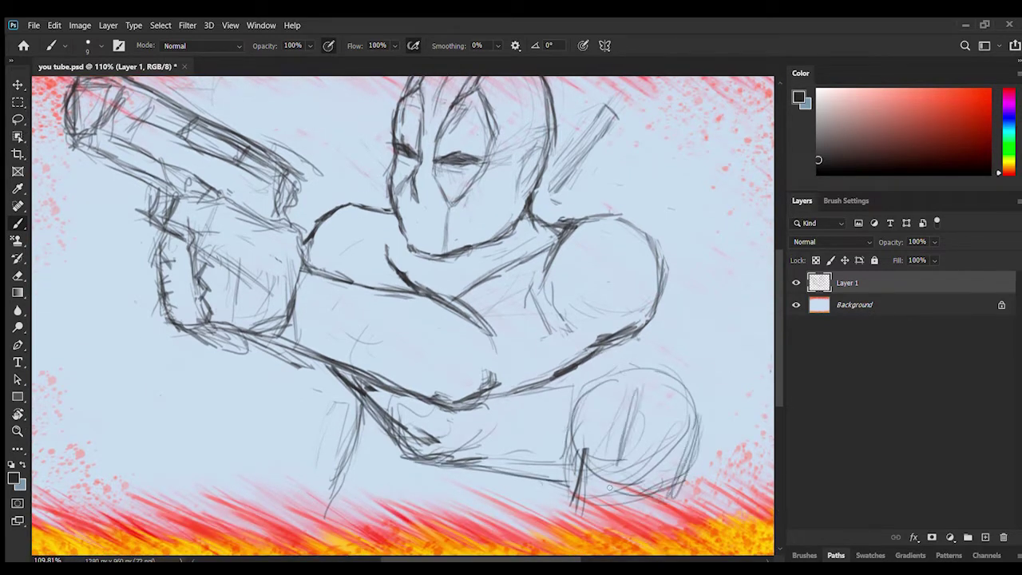
pyautogui.moveTo(568, 459); pyautogui.dragTo(662, 506)
pyautogui.moveTo(575, 382); pyautogui.dragTo(713, 408)
pyautogui.moveTo(631, 399); pyautogui.dragTo(607, 487)
pyautogui.moveTo(583, 377); pyautogui.dragTo(654, 369)
pyautogui.moveTo(559, 479)
pyautogui.mouseDown()
pyautogui.moveTo(617, 511)
pyautogui.moveTo(675, 512)
pyautogui.mouseUp()
pyautogui.moveTo(662, 375); pyautogui.dragTo(633, 482)
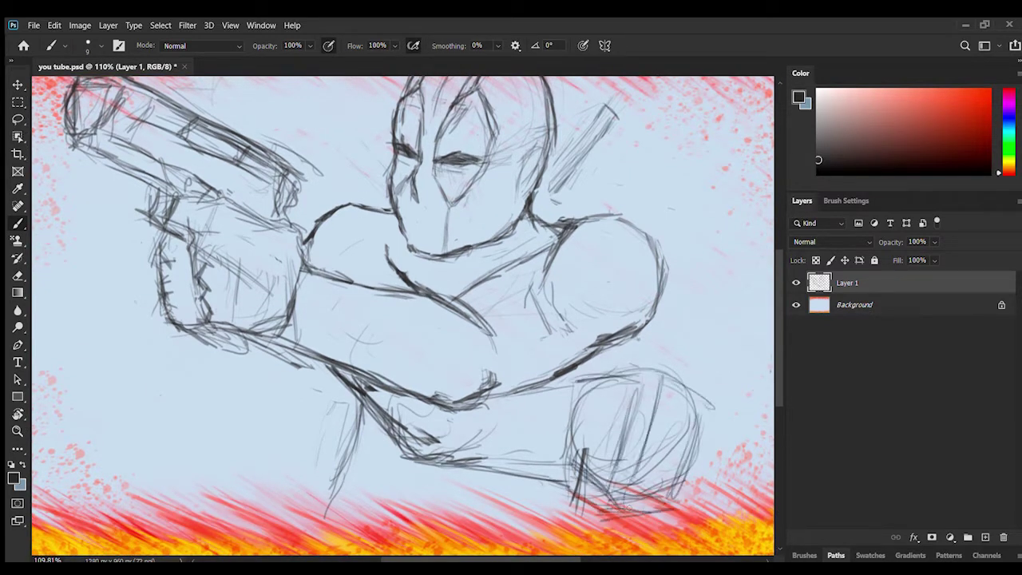
# Erase the extra strokes inside the fist and strengthen the line separating the back of the hand from the fingers.
pyautogui.press('e')
pyautogui.moveTo(632, 393)
pyautogui.mouseDown()
pyautogui.moveTo(587, 483)
pyautogui.moveTo(615, 492)
pyautogui.mouseUp()
pyautogui.press('b')
pyautogui.moveTo(661, 375); pyautogui.dragTo(623, 515)
pyautogui.moveTo(687, 461); pyautogui.dragTo(675, 517)
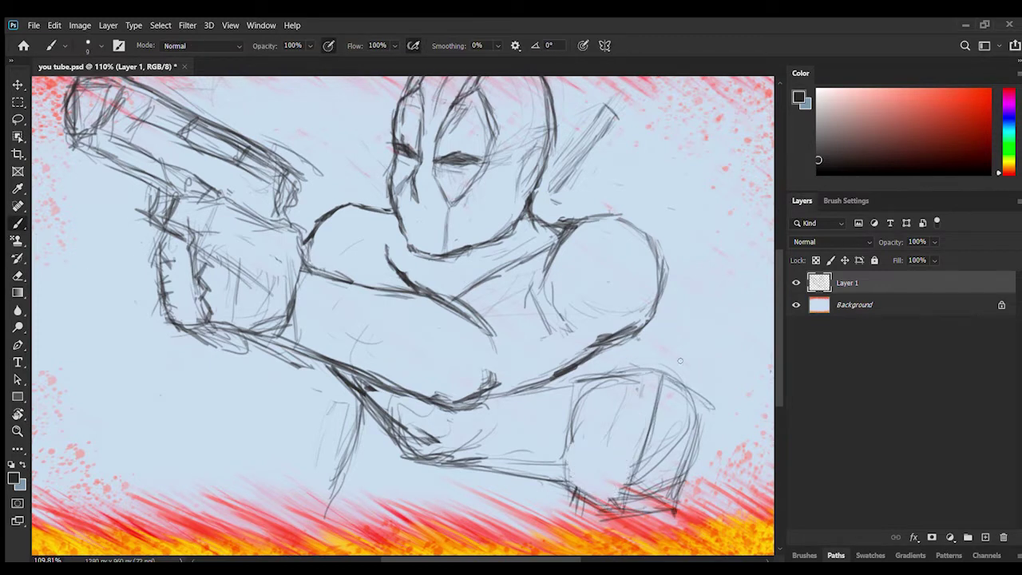
# Darken the fist's upper outline, hatch the finger side, and reinforce the forearm's underside and wrist.
pyautogui.moveTo(559, 393)
pyautogui.mouseDown()
pyautogui.moveTo(628, 366)
pyautogui.moveTo(679, 369)
pyautogui.moveTo(712, 409)
pyautogui.mouseUp()
pyautogui.moveTo(711, 422); pyautogui.dragTo(642, 409)
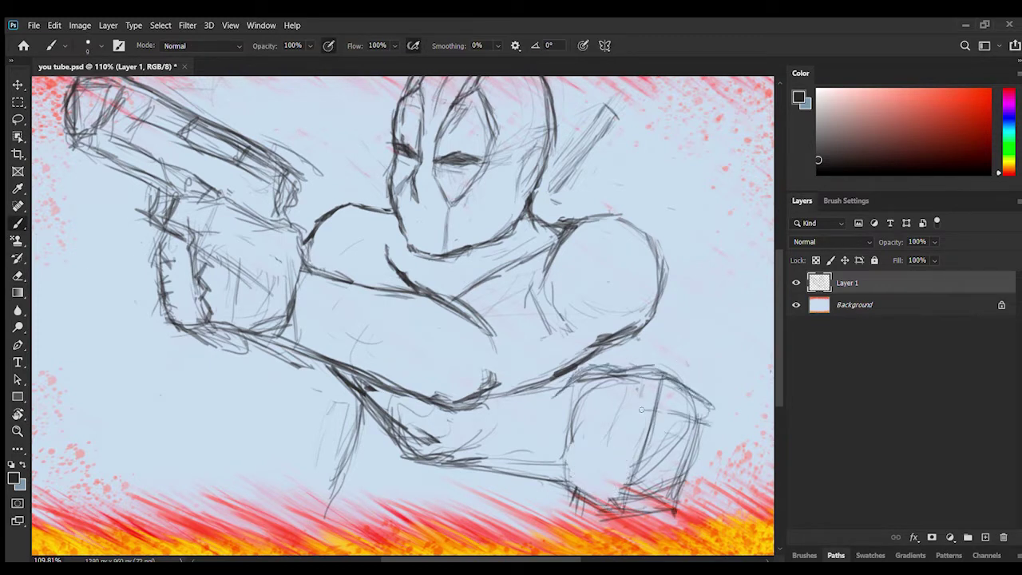
pyautogui.moveTo(706, 442); pyautogui.dragTo(675, 481)
pyautogui.moveTo(675, 484); pyautogui.dragTo(621, 505)
pyautogui.moveTo(453, 463); pyautogui.dragTo(567, 481)
pyautogui.moveTo(577, 383); pyautogui.dragTo(552, 479)
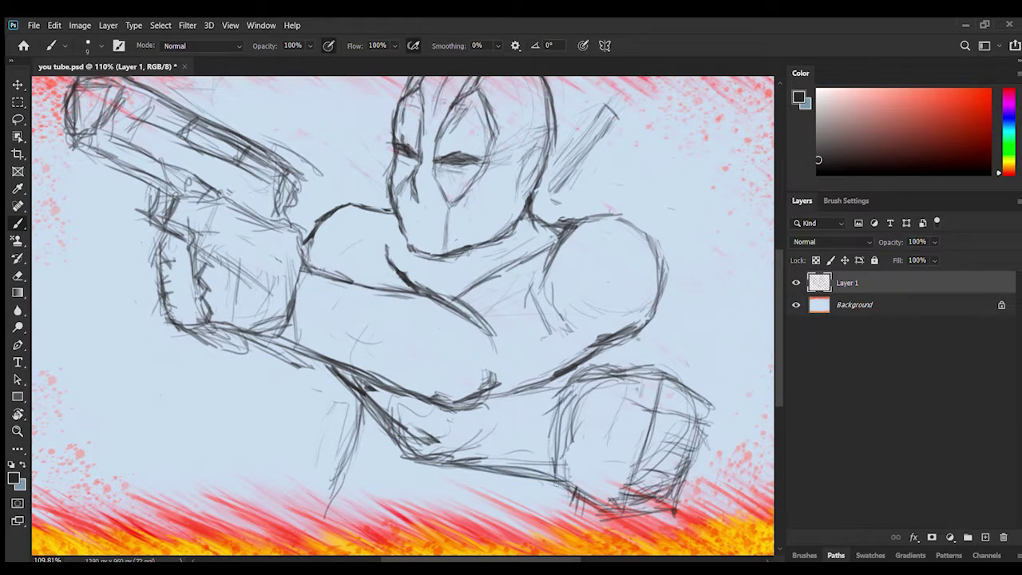
# Sketch a thin curved sword guard along the upper edge of the fist.
pyautogui.hscroll(2, 587, 356)
pyautogui.moveTo(540, 361); pyautogui.dragTo(658, 385)
pyautogui.moveTo(568, 349); pyautogui.dragTo(653, 372)
pyautogui.moveTo(652, 370); pyautogui.dragTo(646, 390)
pyautogui.scroll(-2, 645, 339)
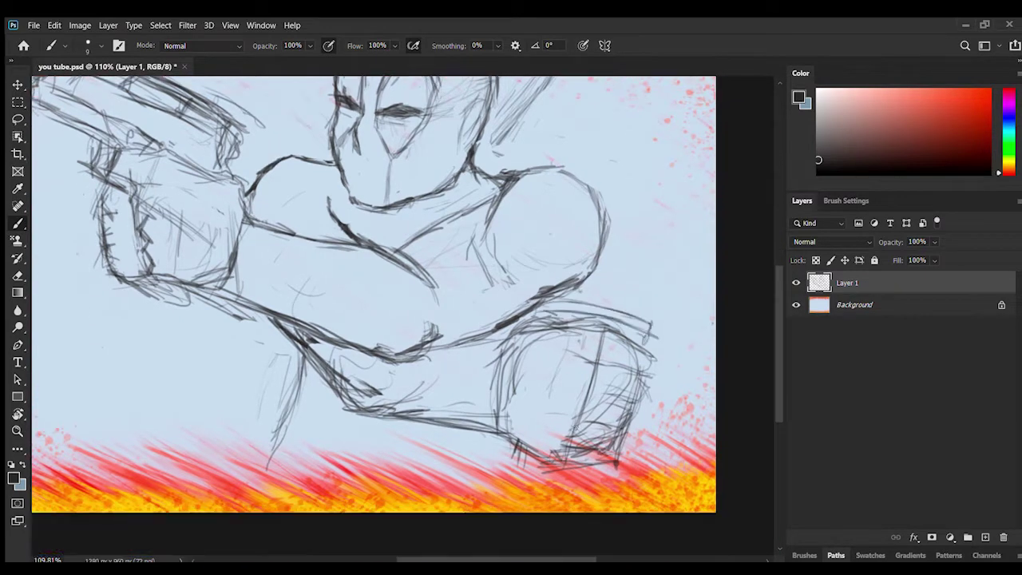
# Sketch the long, slightly slanted lines of the sword blade rising from the guard past the far shoulder.
pyautogui.scroll(1, 512, 503)
pyautogui.moveTo(623, 230); pyautogui.dragTo(614, 271)
pyautogui.moveTo(650, 97); pyautogui.dragTo(603, 314)
pyautogui.scroll(2, 615, 312)
pyautogui.moveTo(677, 148); pyautogui.dragTo(618, 440)
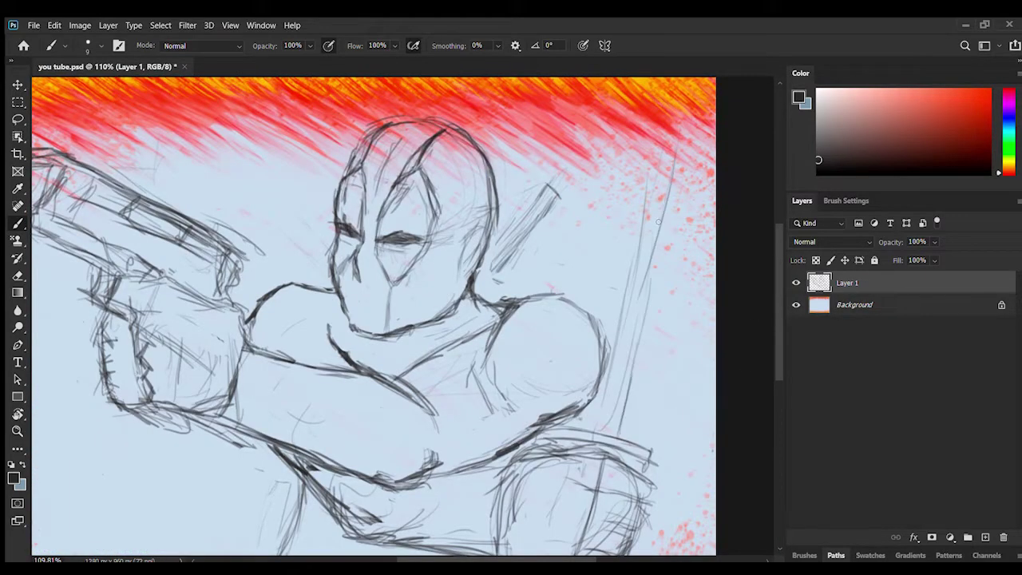
# Reinforce the sword blade's outer edge and rework both blade edges down to the guard.
pyautogui.moveTo(673, 167); pyautogui.dragTo(643, 299)
pyautogui.moveTo(676, 68)
pyautogui.mouseDown()
pyautogui.moveTo(612, 242)
pyautogui.moveTo(675, 69)
pyautogui.mouseUp()
pyautogui.moveTo(696, 141); pyautogui.dragTo(685, 248)
pyautogui.moveTo(712, 212); pyautogui.dragTo(697, 290)
pyautogui.moveTo(708, 125); pyautogui.dragTo(683, 257)
pyautogui.moveTo(690, 218); pyautogui.dragTo(649, 395)
pyautogui.moveTo(680, 241); pyautogui.dragTo(637, 431)
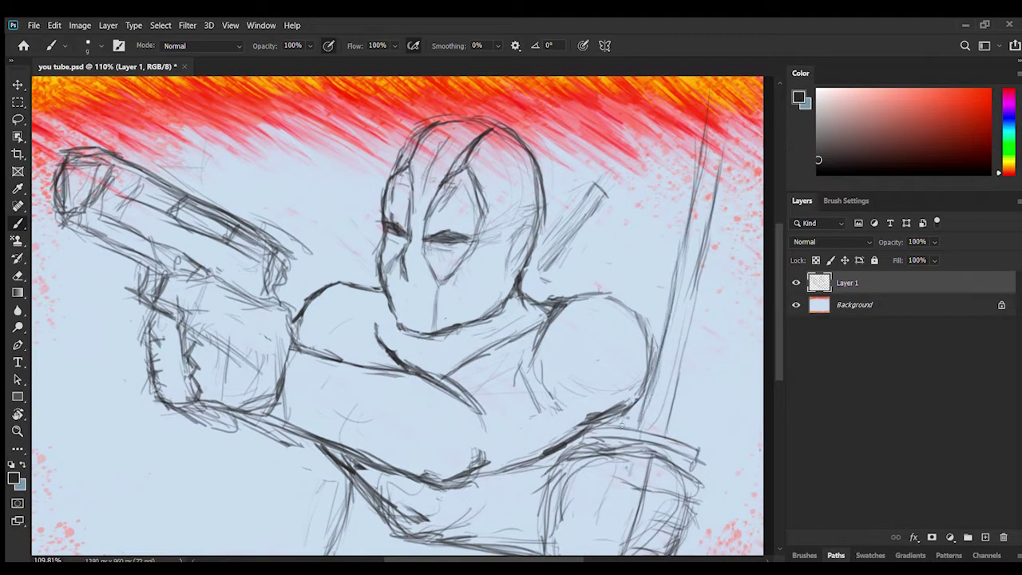
pyautogui.moveTo(658, 266); pyautogui.dragTo(619, 428)
pyautogui.moveTo(711, 230); pyautogui.dragTo(669, 437)
# Extend both edges of the sword blade to the upper edge of the canvas.
pyautogui.moveTo(735, 95); pyautogui.dragTo(700, 267)
pyautogui.moveTo(669, 225); pyautogui.dragTo(657, 280)
pyautogui.moveTo(686, 130); pyautogui.dragTo(657, 284)
pyautogui.moveTo(696, 78); pyautogui.dragTo(663, 274)
pyautogui.moveTo(734, 79); pyautogui.dragTo(725, 130)
pyautogui.moveTo(715, 79); pyautogui.dragTo(708, 110)
pyautogui.moveTo(780, 274)
pyautogui.mouseDown()
pyautogui.moveTo(774, 290)
pyautogui.moveTo(786, 276)
pyautogui.mouseUp()
pyautogui.scroll(2, 731, 119)
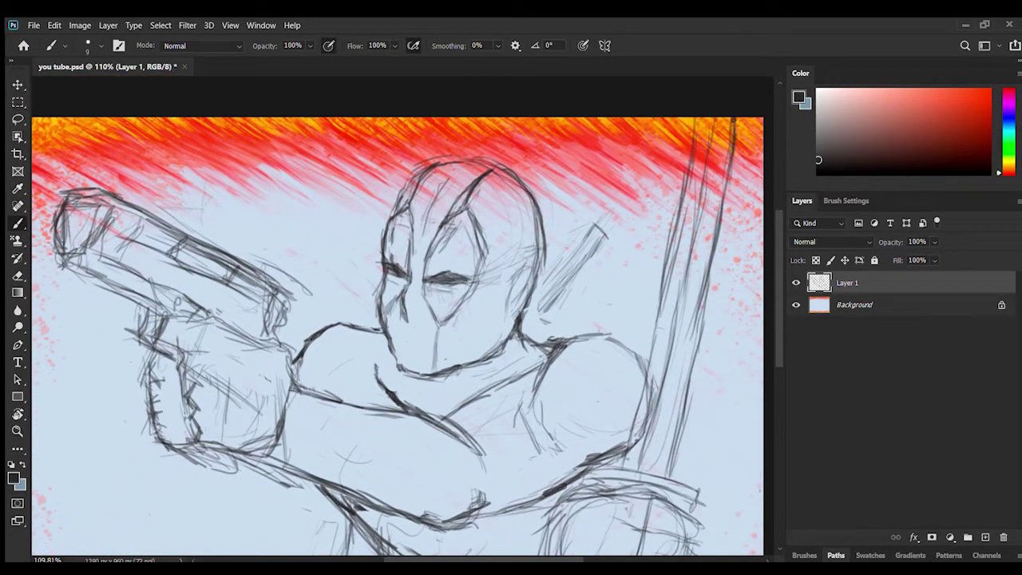
# Darken the sword blade's edges from the canvas edge down past the far shoulder.
pyautogui.moveTo(733, 152); pyautogui.dragTo(723, 205)
pyautogui.moveTo(697, 125); pyautogui.dragTo(657, 317)
pyautogui.moveTo(679, 218); pyautogui.dragTo(623, 452)
pyautogui.moveTo(643, 377); pyautogui.dragTo(622, 474)
pyautogui.moveTo(692, 117); pyautogui.dragTo(683, 186)
# Rework the pistol's muzzle outline and erase the excess lines along its front edge.
pyautogui.moveTo(779, 288); pyautogui.dragTo(779, 310)
pyautogui.press('z')
pyautogui.moveTo(385, 266)
pyautogui.mouseDown()
pyautogui.moveTo(420, 373)
pyautogui.moveTo(336, 381)
pyautogui.moveTo(366, 379)
pyautogui.mouseUp()
pyautogui.moveTo(365, 292); pyautogui.dragTo(412, 292)
pyautogui.click(16, 224)
pyautogui.moveTo(92, 211); pyautogui.dragTo(127, 206)
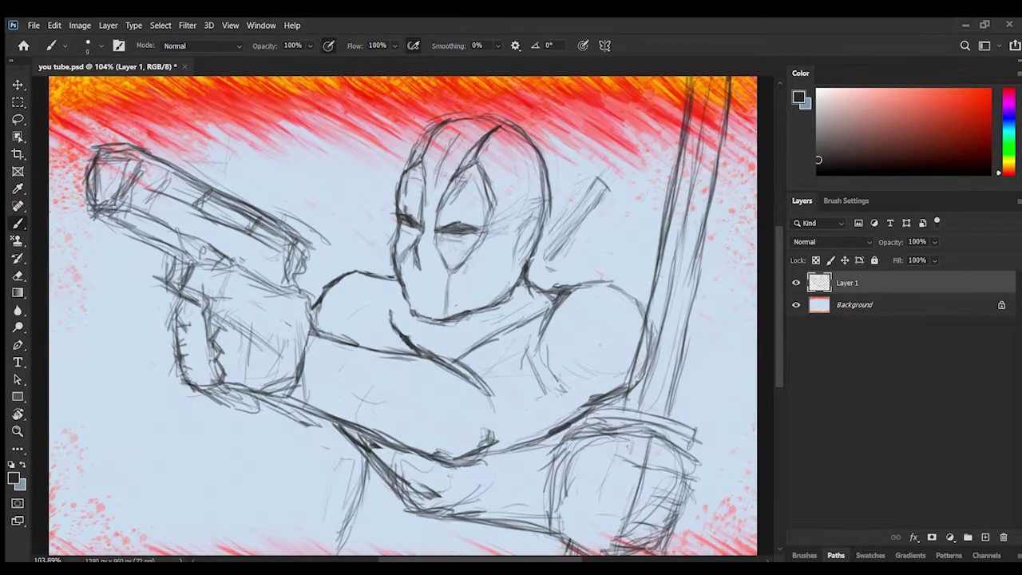
pyautogui.press('e')
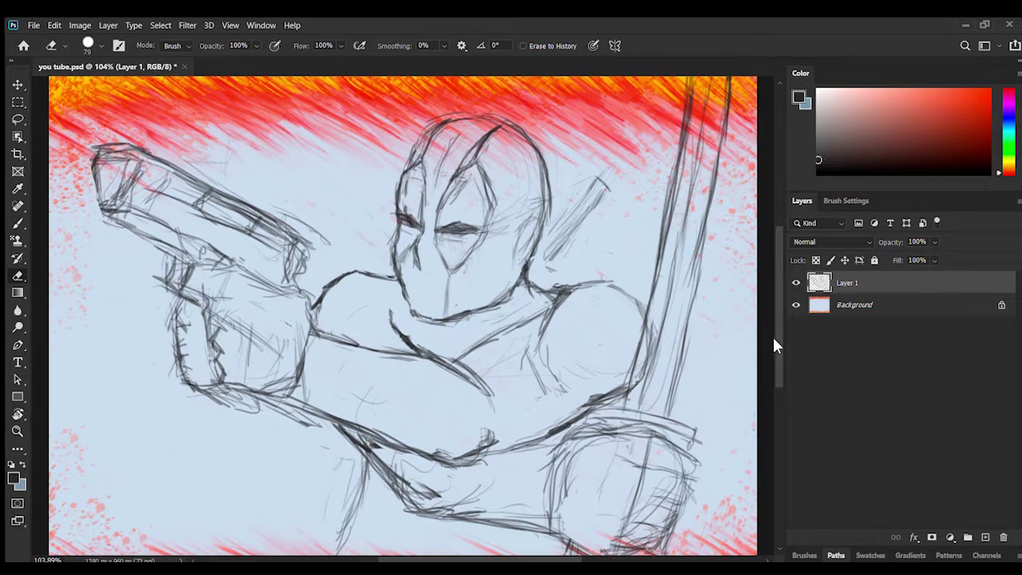
# Erase the stray sketch lines at the rear end of the pistol.
pyautogui.scroll(-1, 773, 337)
pyautogui.scroll(-3, 778, 314)
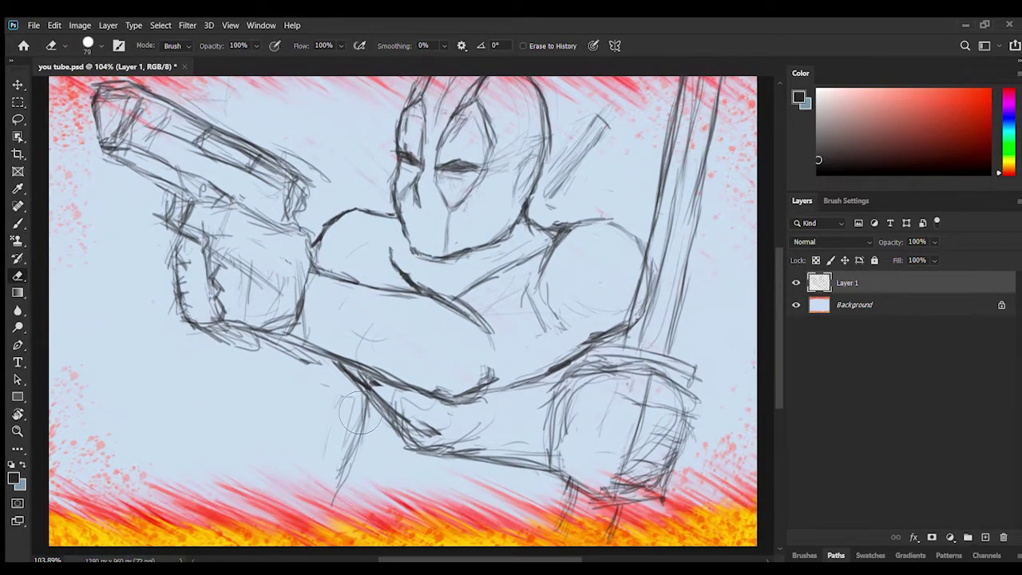
pyautogui.press('z')
pyautogui.moveTo(520, 315)
pyautogui.mouseDown()
pyautogui.moveTo(408, 308)
pyautogui.moveTo(432, 309)
pyautogui.mouseUp()
pyautogui.press('e')
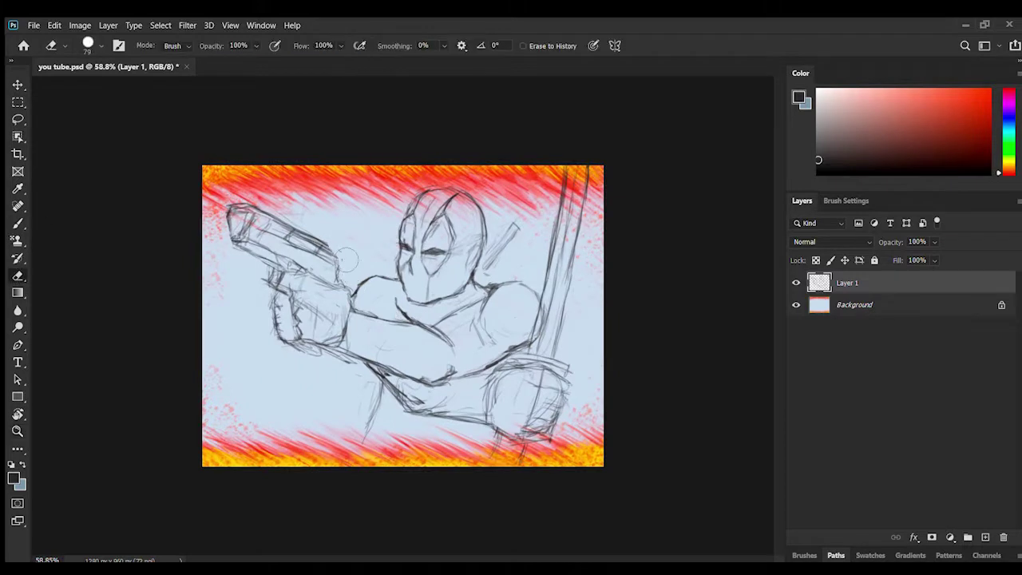
pyautogui.press('b')
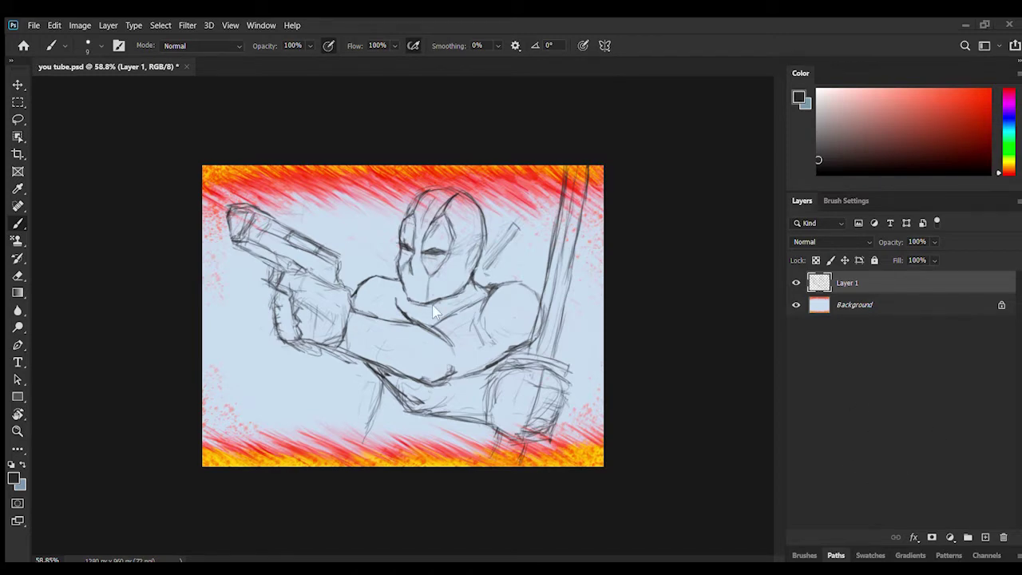
# Erase the far shoulder's inner curve and the shoulder lines overlapping the sword blade.
pyautogui.click(13, 311)
pyautogui.press('z')
pyautogui.moveTo(213, 333); pyautogui.dragTo(300, 336)
pyautogui.press('b')
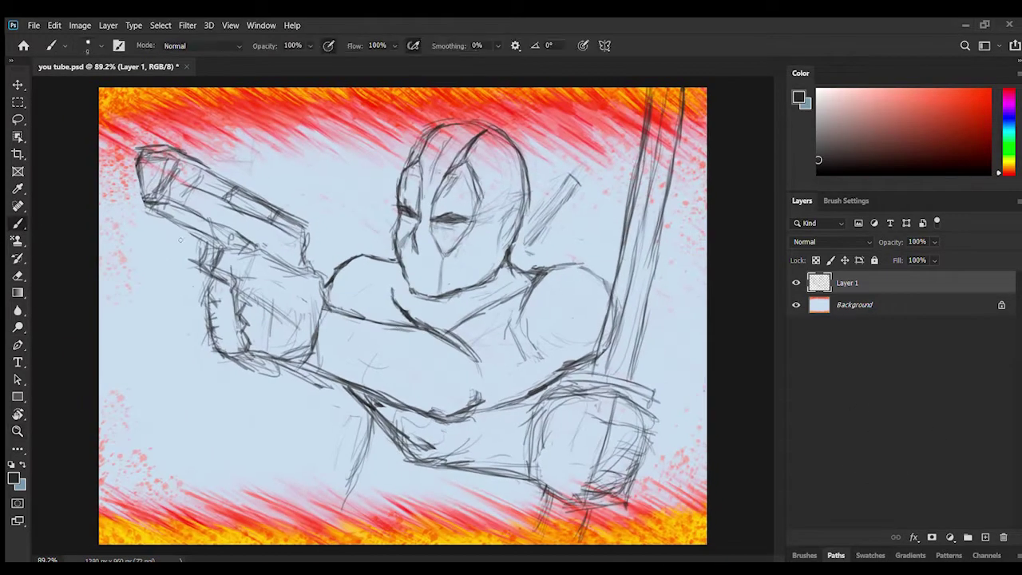
pyautogui.press('e')
pyautogui.moveTo(537, 285)
pyautogui.mouseDown()
pyautogui.moveTo(571, 290)
pyautogui.moveTo(529, 385)
pyautogui.mouseUp()
pyautogui.moveTo(617, 310); pyautogui.dragTo(613, 344)
pyautogui.moveTo(592, 268); pyautogui.dragTo(583, 276)
pyautogui.moveTo(631, 327); pyautogui.dragTo(621, 368)
pyautogui.click(16, 225)
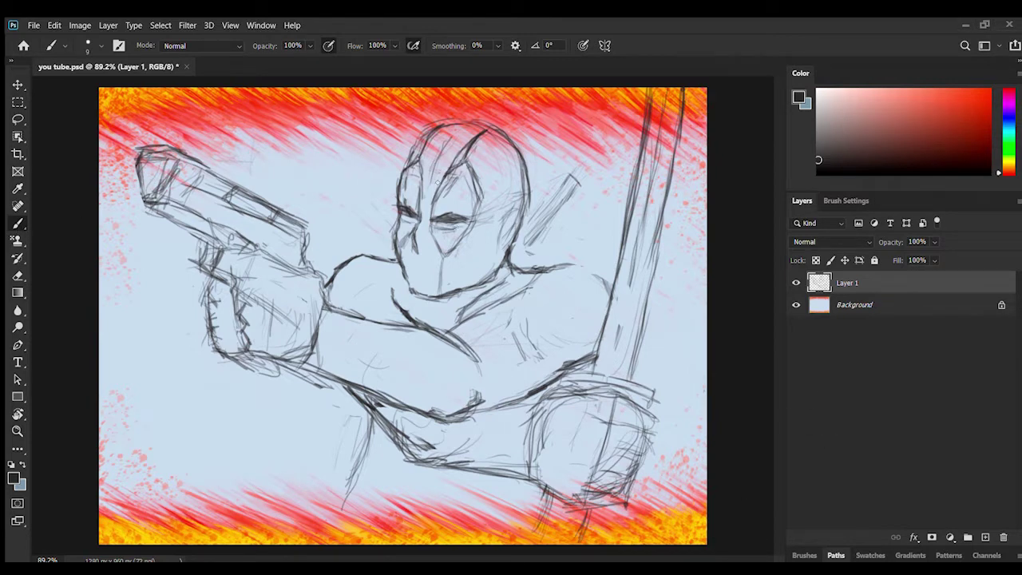
# Draw a sharper pointed top on the mask's near eye patch and erase its old upper and side lines.
pyautogui.moveTo(437, 182); pyautogui.dragTo(481, 155)
pyautogui.moveTo(481, 156); pyautogui.dragTo(474, 226)
pyautogui.moveTo(466, 161); pyautogui.dragTo(445, 174)
pyautogui.click(18, 276)
pyautogui.moveTo(482, 134); pyautogui.dragTo(444, 169)
pyautogui.moveTo(474, 192); pyautogui.dragTo(475, 217)
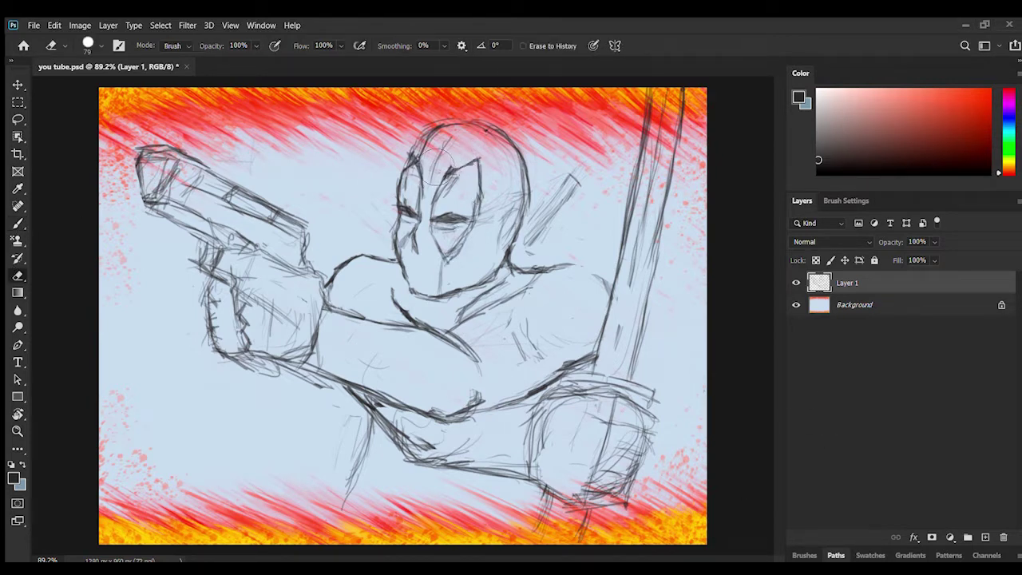
# Erase the excess lines around the near eye patch's peak and lower edge, and redraw its contour.
pyautogui.moveTo(452, 151); pyautogui.dragTo(428, 176)
pyautogui.click(13, 225)
pyautogui.click(18, 276)
pyautogui.moveTo(481, 149); pyautogui.dragTo(459, 164)
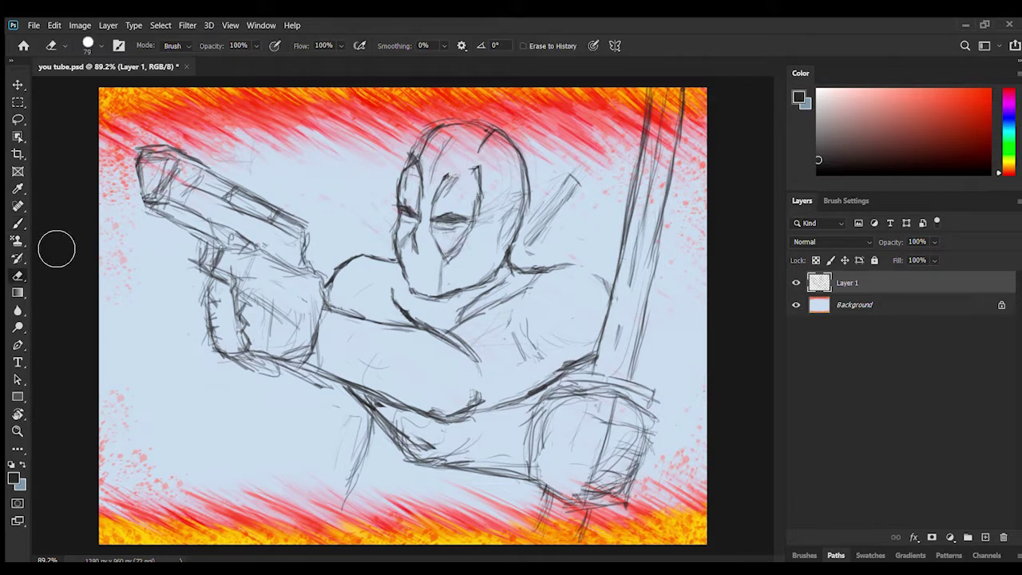
pyautogui.moveTo(464, 236); pyautogui.dragTo(446, 262)
pyautogui.click(16, 225)
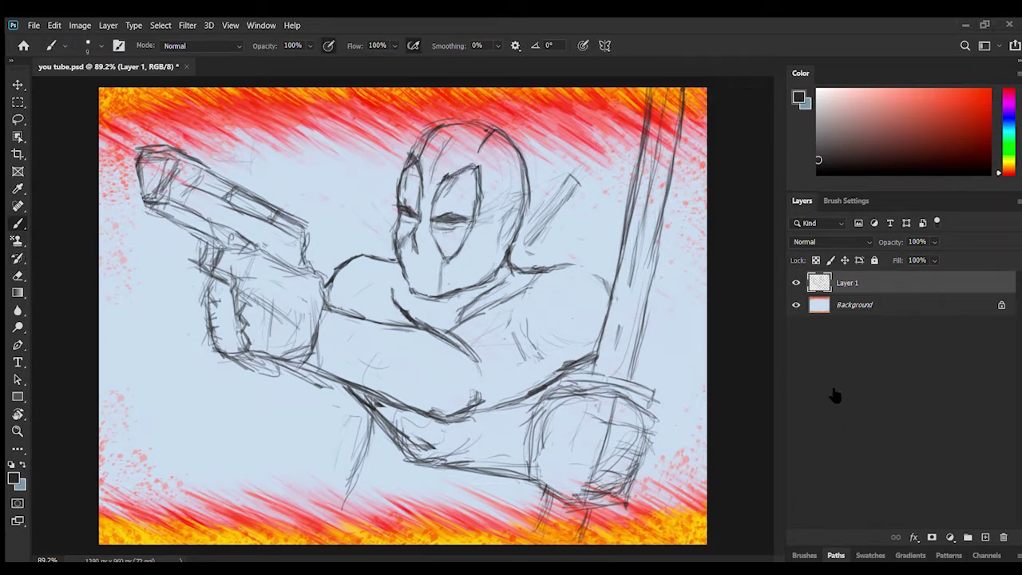
# Sketch the side lines of the chest beside the far arm and a short line at the near shoulder.
pyautogui.click(13, 192)
pyautogui.click(14, 225)
pyautogui.moveTo(532, 304); pyautogui.dragTo(549, 367)
pyautogui.moveTo(527, 319)
pyautogui.mouseDown()
pyautogui.moveTo(565, 367)
pyautogui.moveTo(539, 359)
pyautogui.mouseUp()
pyautogui.moveTo(392, 301); pyautogui.dragTo(389, 323)
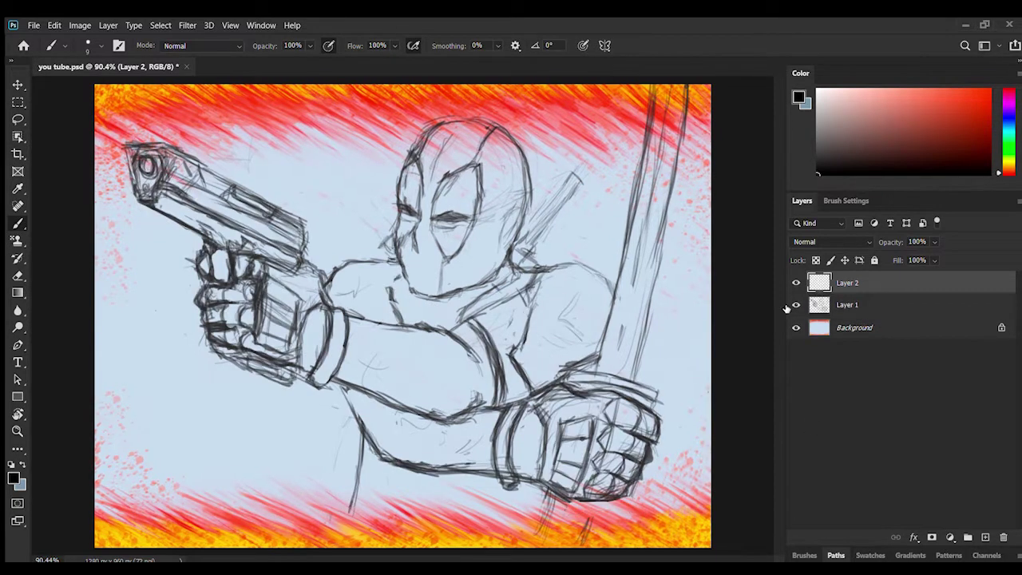
# Redraw the short line at the chest's lower side on Layer 1, and fade that layer before returning to Layer 2.
pyautogui.hotkey('alt', '[')
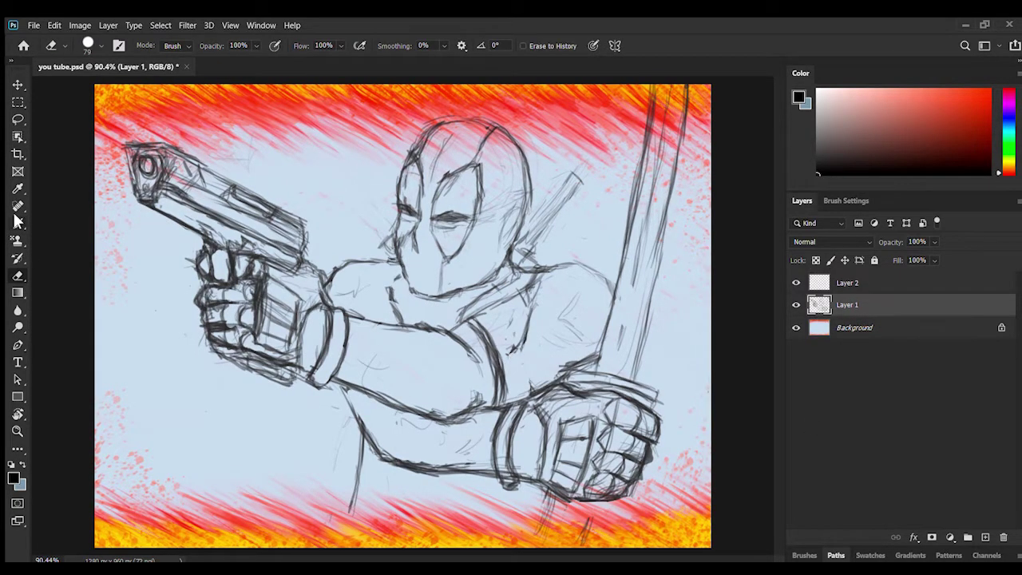
pyautogui.moveTo(518, 348); pyautogui.dragTo(531, 388)
pyautogui.moveTo(929, 237)
pyautogui.mouseDown()
pyautogui.moveTo(907, 269)
pyautogui.moveTo(910, 257)
pyautogui.moveTo(853, 254)
pyautogui.mouseUp()
pyautogui.click(849, 283)
# Reduce the brush size to 7 px in the brush settings for inking on Layer 2.
pyautogui.click(845, 201)
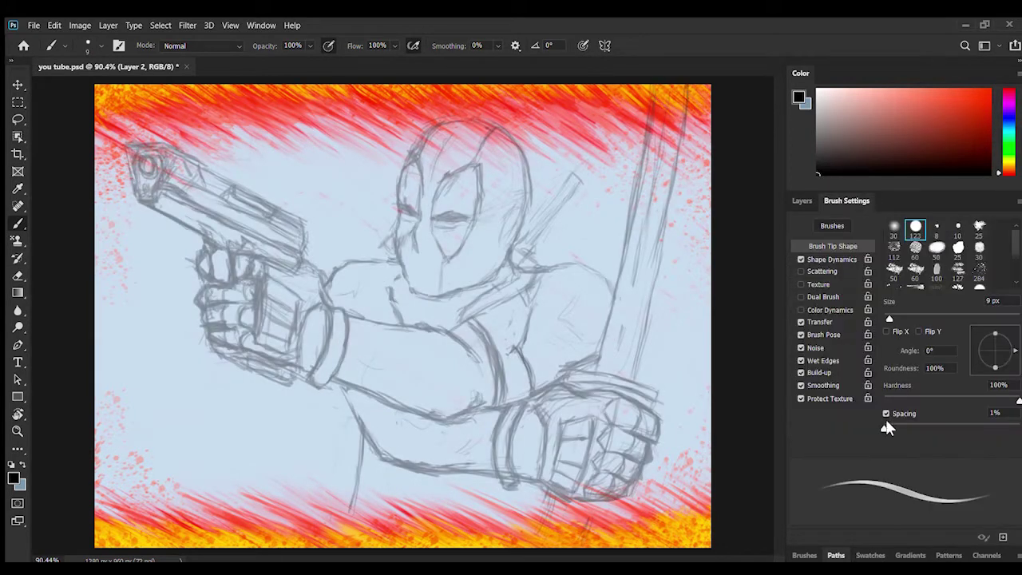
pyautogui.scroll(-3, 901, 279)
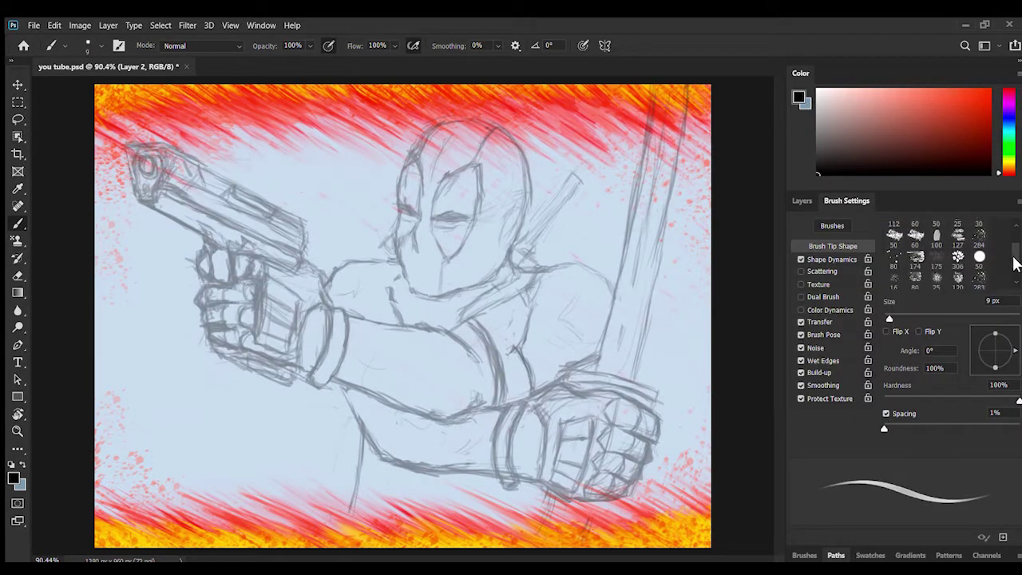
pyautogui.moveTo(890, 318)
pyautogui.mouseDown()
pyautogui.moveTo(917, 315)
pyautogui.moveTo(882, 313)
pyautogui.mouseUp()
pyautogui.click(819, 271)
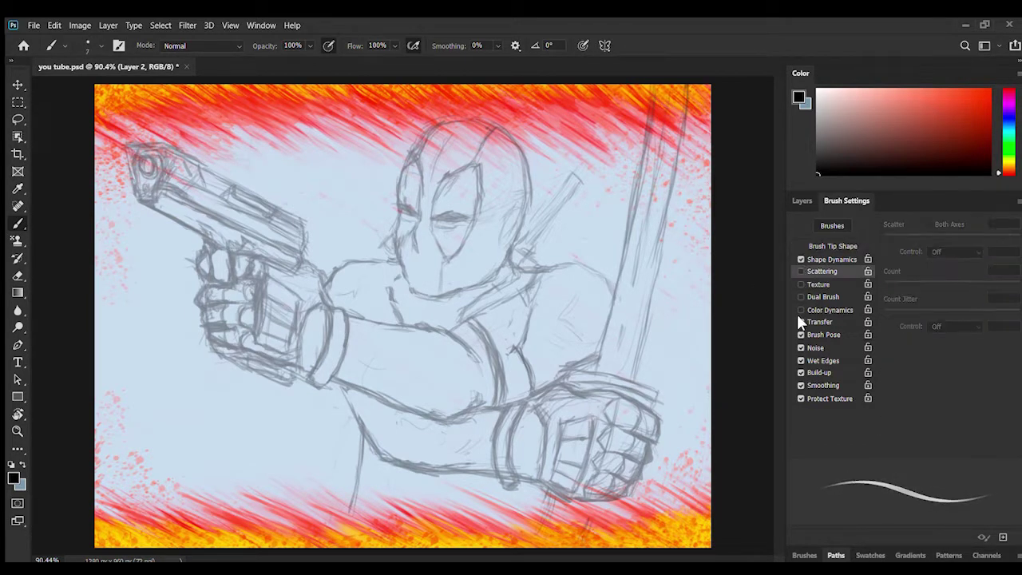
pyautogui.click(815, 323)
pyautogui.click(827, 247)
# Set the brush's Size Jitter to 0% in Shape Dynamics, with Roundness Jitter at 0%.
pyautogui.click(827, 258)
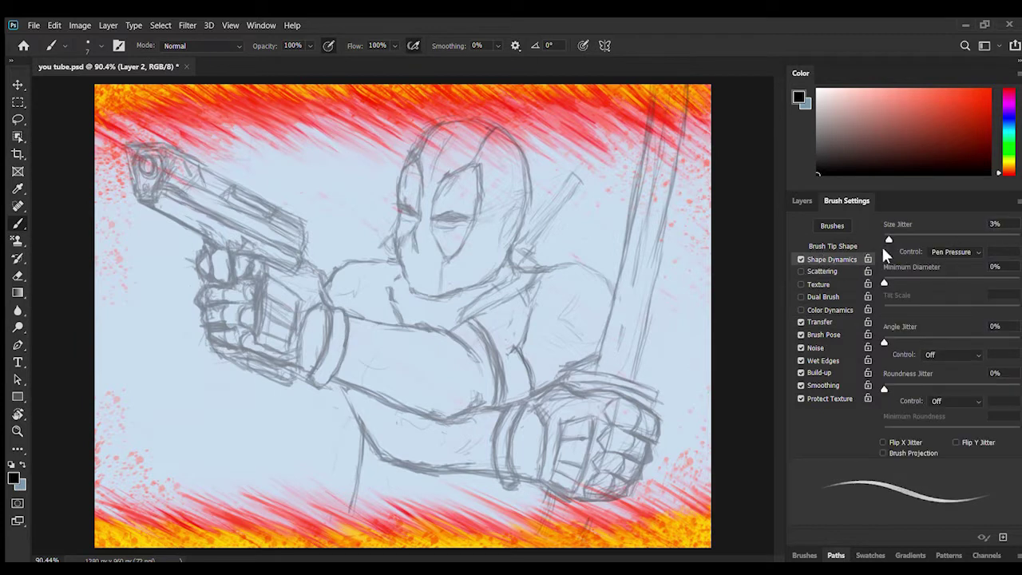
pyautogui.click(882, 432)
pyautogui.click(883, 388)
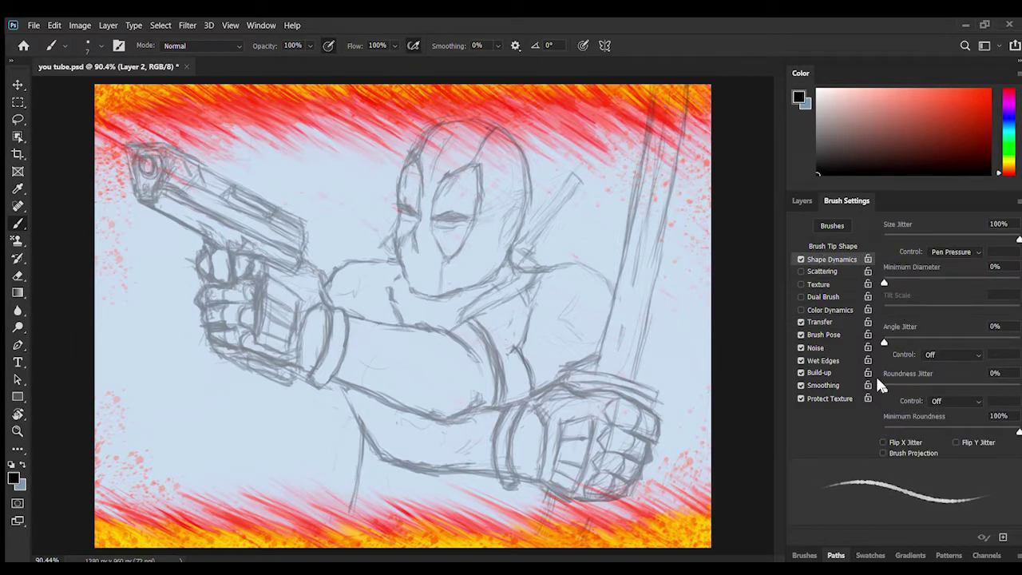
pyautogui.click(882, 239)
# Try Brush Projection with a test stroke along the sword blade, then undo the stroke and disable the option.
pyautogui.click(883, 453)
pyautogui.moveTo(660, 292); pyautogui.dragTo(649, 422)
pyautogui.hotkey('ctrl', 'z')
pyautogui.click(884, 453)
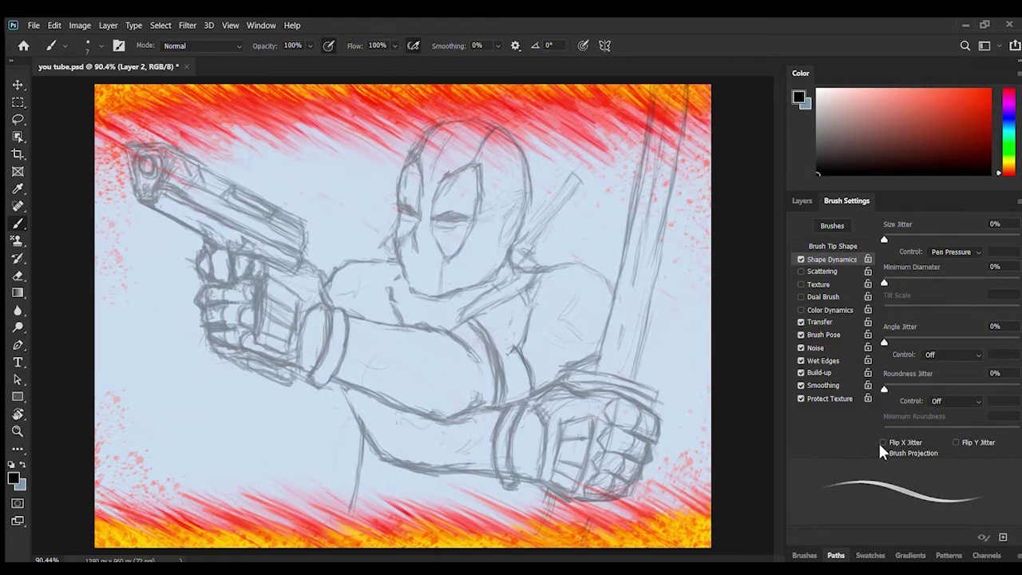
# Ink the top contour of the sword-holding fist on Layer 2, from the outer knuckle back toward the wrist.
pyautogui.hotkey('ctrl', 'space')
pyautogui.moveTo(551, 401)
pyautogui.mouseDown()
pyautogui.moveTo(586, 394)
pyautogui.moveTo(611, 343)
pyautogui.mouseUp()
pyautogui.moveTo(753, 277); pyautogui.dragTo(753, 315)
pyautogui.moveTo(720, 256); pyautogui.dragTo(753, 283)
pyautogui.hotkey('ctrl', 'z')
pyautogui.moveTo(669, 224)
pyautogui.mouseDown()
pyautogui.moveTo(751, 279)
pyautogui.moveTo(679, 230)
pyautogui.mouseUp()
pyautogui.hotkey('ctrl', 'z')
pyautogui.moveTo(591, 197)
pyautogui.mouseDown()
pyautogui.moveTo(692, 240)
pyautogui.moveTo(574, 202)
pyautogui.moveTo(600, 196)
pyautogui.moveTo(541, 204)
pyautogui.moveTo(452, 176)
pyautogui.mouseUp()
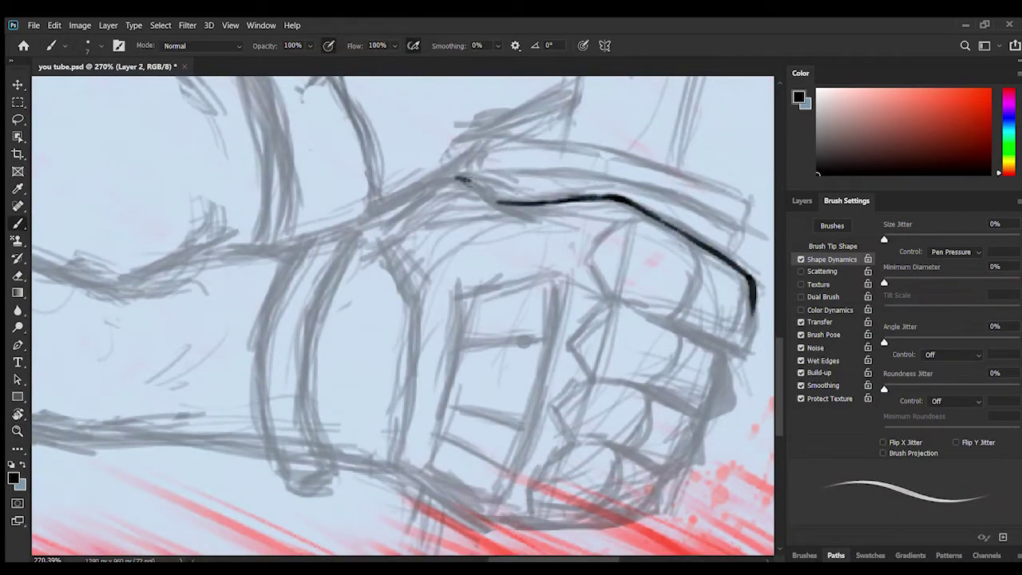
pyautogui.moveTo(607, 198); pyautogui.dragTo(504, 204)
pyautogui.moveTo(457, 176); pyautogui.dragTo(416, 186)
# Extend the fist's top contour down to the wrist and mark the glove's lower corner.
pyautogui.press('r')
pyautogui.moveTo(372, 312); pyautogui.dragTo(375, 333)
pyautogui.moveTo(367, 177)
pyautogui.mouseDown()
pyautogui.moveTo(343, 230)
pyautogui.moveTo(362, 190)
pyautogui.mouseUp()
pyautogui.hotkey('ctrl', 'z')
pyautogui.click(326, 250)
pyautogui.hotkey('ctrl', 'z')
# Ink the outer curves of the fist's middle fingers and the lines separating the fingers.
pyautogui.press('z')
pyautogui.moveTo(703, 119); pyautogui.dragTo(717, 169)
pyautogui.click(16, 414)
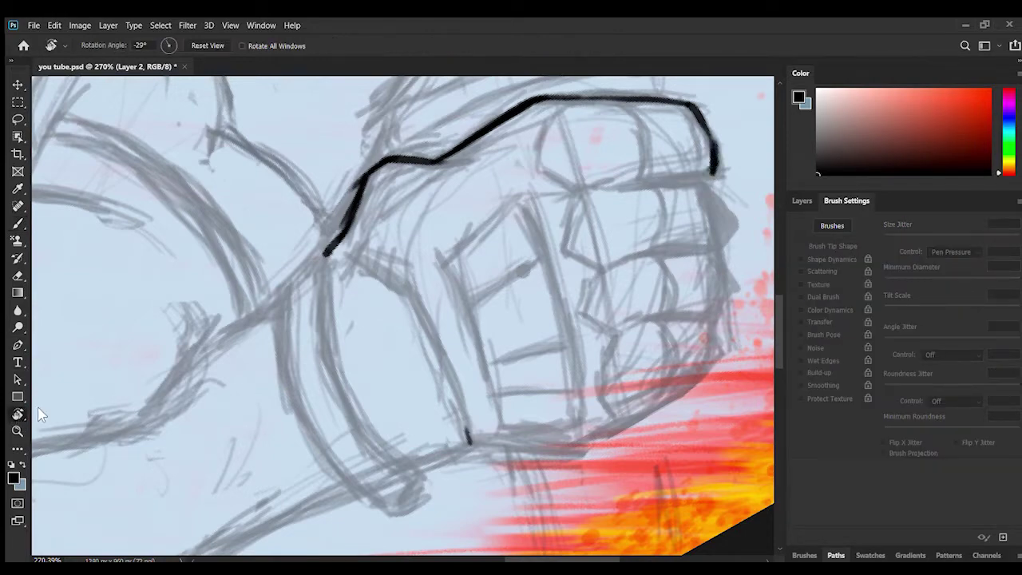
pyautogui.moveTo(378, 315); pyautogui.dragTo(378, 311)
pyautogui.press('space')
pyautogui.moveTo(303, 176)
pyautogui.mouseDown()
pyautogui.moveTo(434, 317)
pyautogui.moveTo(337, 186)
pyautogui.mouseUp()
pyautogui.moveTo(337, 186); pyautogui.dragTo(278, 241)
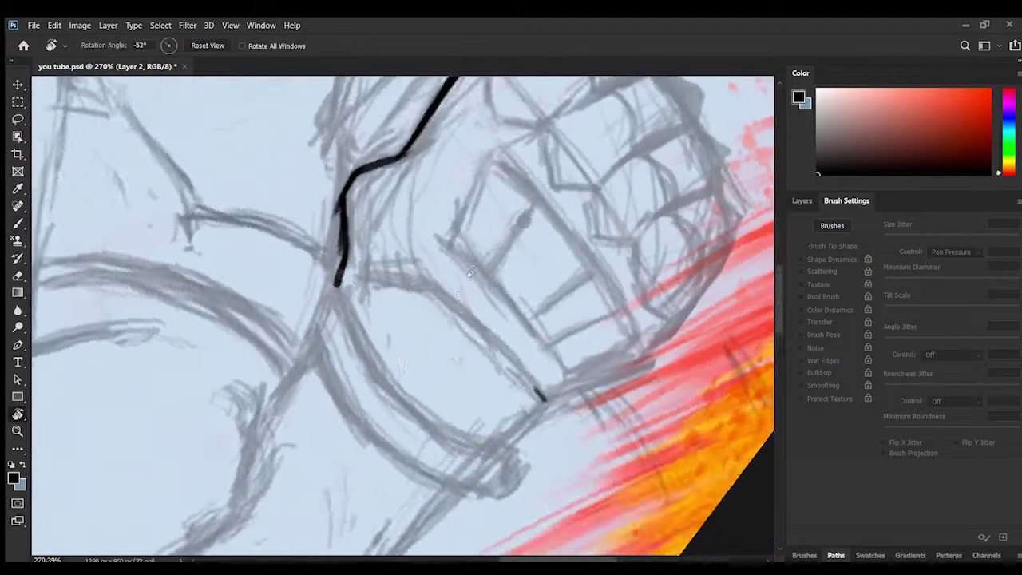
pyautogui.press('space')
pyautogui.moveTo(263, 160); pyautogui.dragTo(92, 297)
pyautogui.click(18, 224)
pyautogui.moveTo(472, 192); pyautogui.dragTo(507, 259)
pyautogui.moveTo(444, 133)
pyautogui.mouseDown()
pyautogui.moveTo(479, 176)
pyautogui.moveTo(390, 241)
pyautogui.mouseUp()
pyautogui.moveTo(498, 205)
pyautogui.mouseDown()
pyautogui.moveTo(501, 255)
pyautogui.moveTo(429, 302)
pyautogui.mouseUp()
pyautogui.moveTo(509, 251)
pyautogui.mouseDown()
pyautogui.moveTo(540, 281)
pyautogui.moveTo(537, 313)
pyautogui.moveTo(484, 340)
pyautogui.mouseUp()
pyautogui.press('z')
pyautogui.press('b')
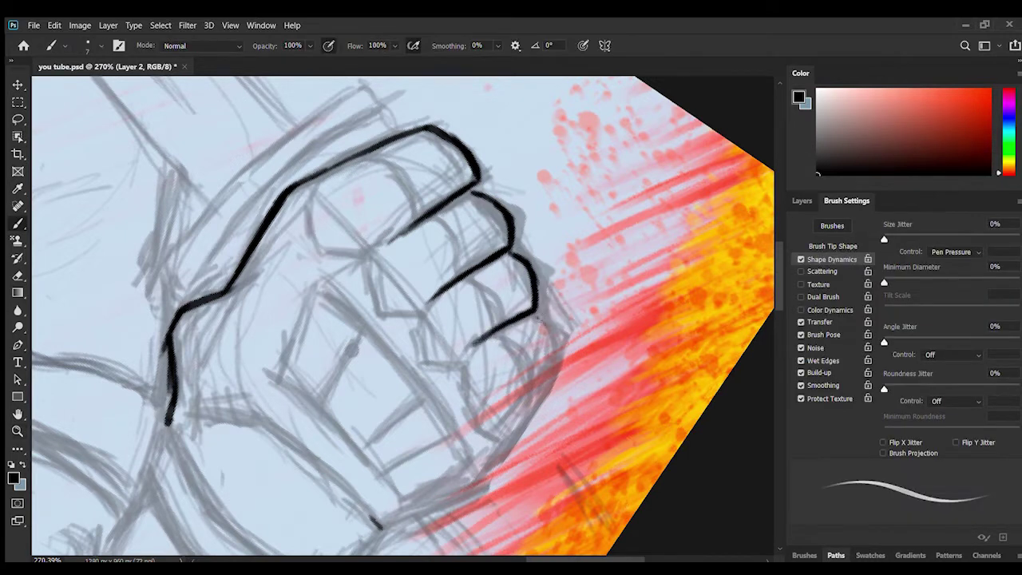
# Ink the little finger's outer edge and continue the hand's lower contour to the glove corner.
pyautogui.moveTo(537, 316)
pyautogui.mouseDown()
pyautogui.moveTo(553, 352)
pyautogui.moveTo(531, 411)
pyautogui.moveTo(472, 479)
pyautogui.mouseUp()
pyautogui.moveTo(512, 418); pyautogui.dragTo(467, 479)
pyautogui.hotkey('ctrl', 'z')
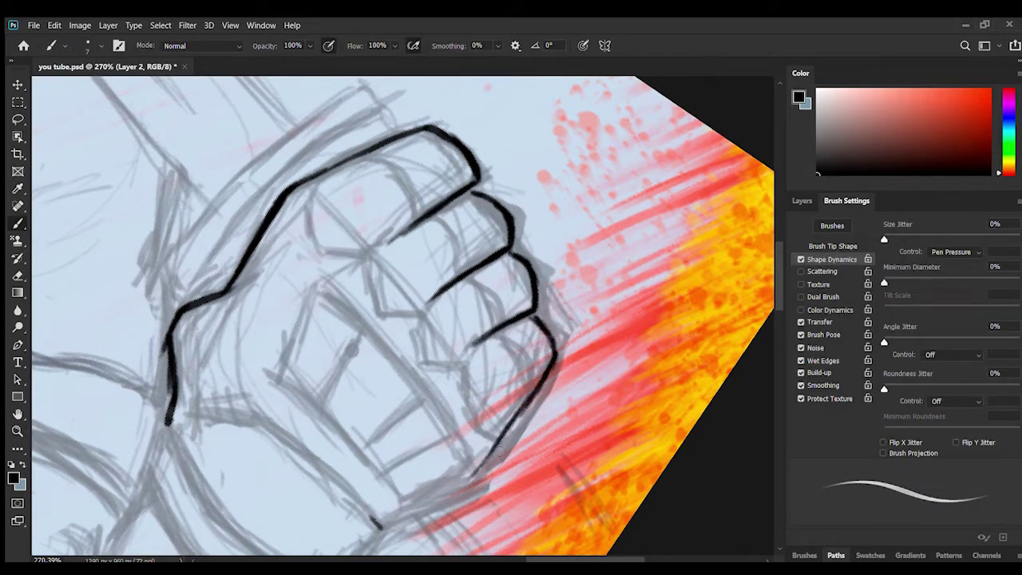
pyautogui.hotkey('ctrl', 'z')
pyautogui.moveTo(553, 354); pyautogui.dragTo(483, 465)
pyautogui.moveTo(519, 413)
pyautogui.mouseDown()
pyautogui.moveTo(460, 483)
pyautogui.moveTo(380, 527)
pyautogui.mouseUp()
# Ink the curled inner ends of the four fingers and join them to the hand's lower contour.
pyautogui.moveTo(462, 369)
pyautogui.mouseDown()
pyautogui.moveTo(503, 430)
pyautogui.moveTo(462, 396)
pyautogui.moveTo(460, 364)
pyautogui.moveTo(439, 364)
pyautogui.moveTo(422, 313)
pyautogui.moveTo(383, 311)
pyautogui.moveTo(364, 254)
pyautogui.moveTo(318, 246)
pyautogui.moveTo(321, 171)
pyautogui.moveTo(312, 224)
pyautogui.mouseUp()
pyautogui.moveTo(348, 251)
pyautogui.mouseDown()
pyautogui.moveTo(370, 256)
pyautogui.moveTo(389, 239)
pyautogui.mouseUp()
pyautogui.moveTo(504, 437); pyautogui.dragTo(477, 475)
pyautogui.press('e')
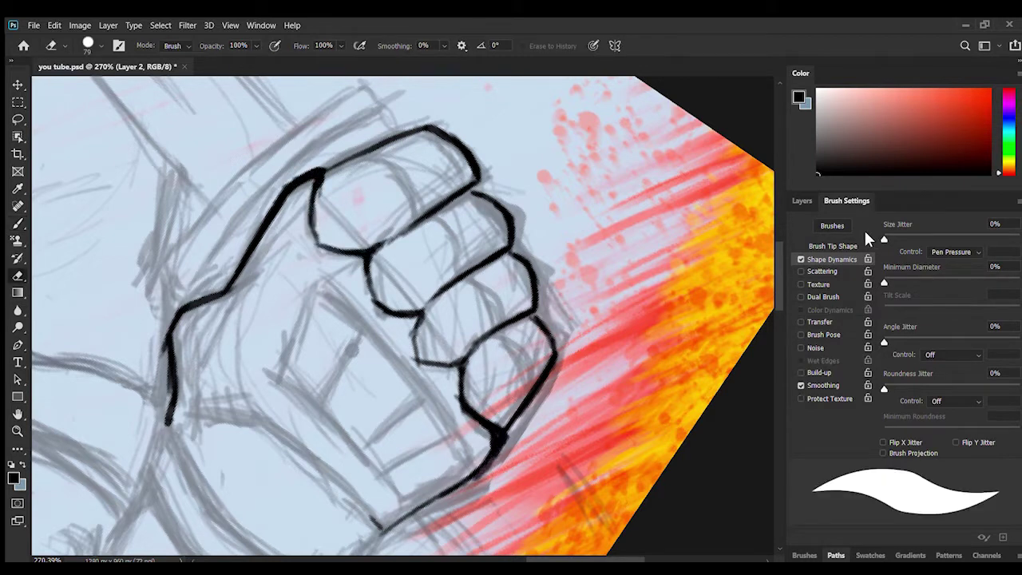
pyautogui.press('b')
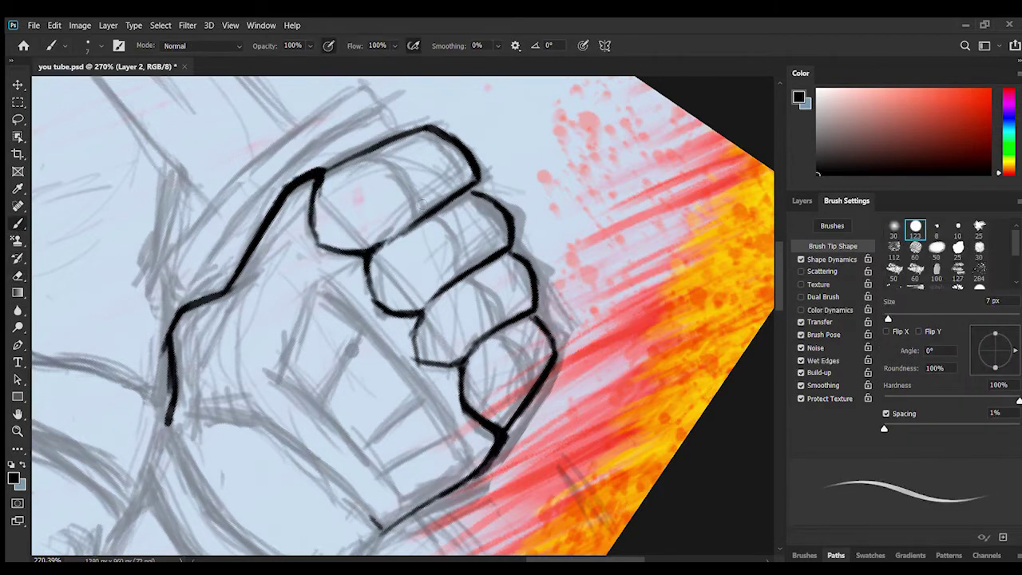
pyautogui.moveTo(422, 364); pyautogui.dragTo(413, 321)
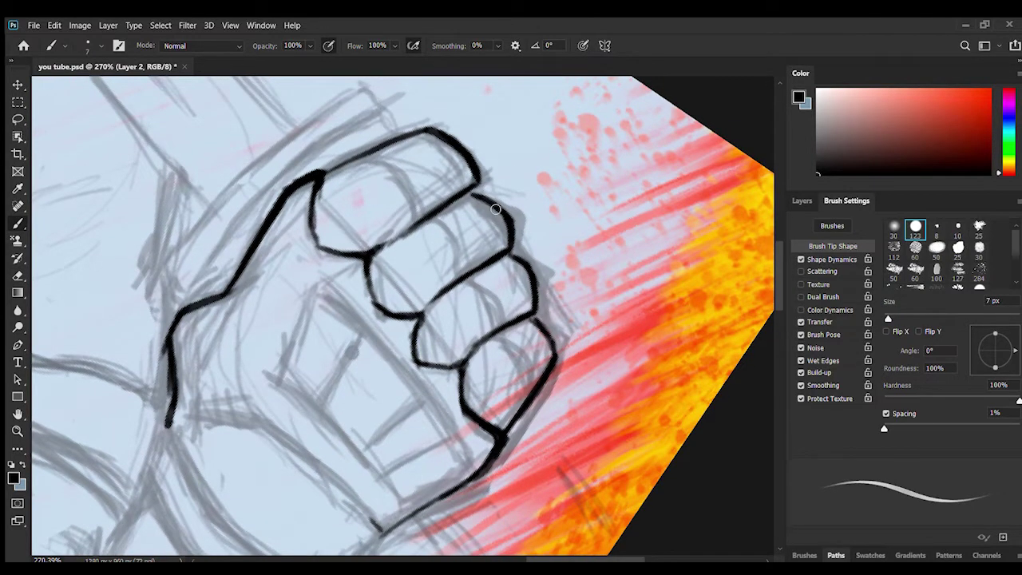
# Ink parts of the glove panel's long edge beside the fingers and its short lower edge.
pyautogui.moveTo(461, 462); pyautogui.dragTo(397, 371)
pyautogui.moveTo(318, 290); pyautogui.dragTo(374, 350)
pyautogui.hotkey('ctrl', 'z')
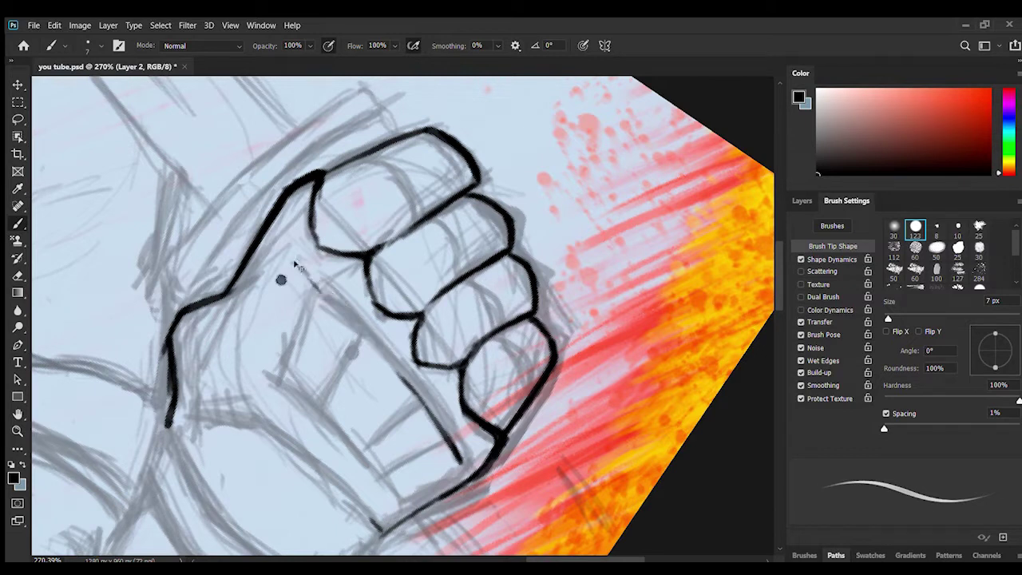
pyautogui.click(796, 263)
pyautogui.moveTo(287, 260); pyautogui.dragTo(359, 324)
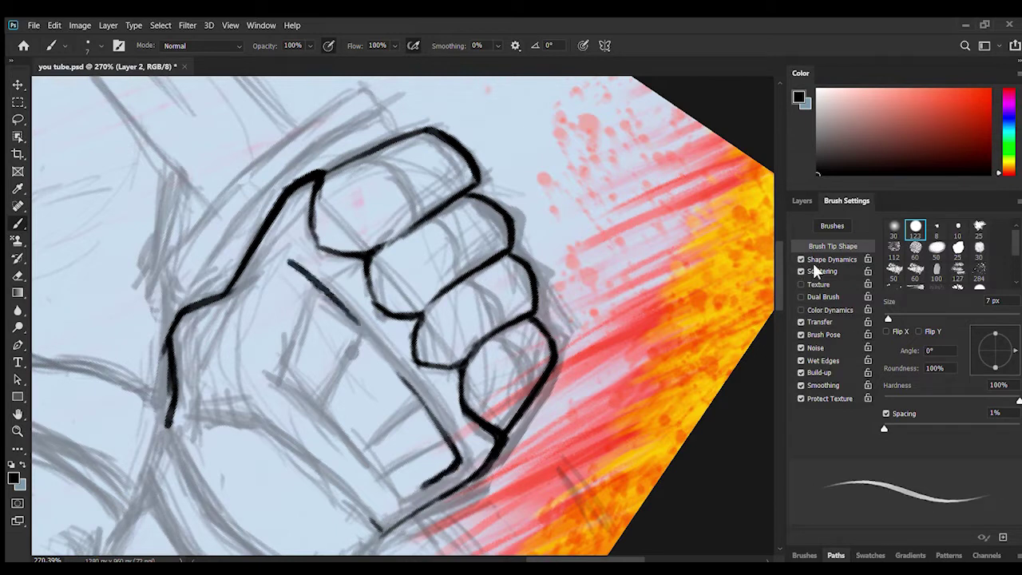
pyautogui.moveTo(457, 461); pyautogui.dragTo(412, 495)
pyautogui.moveTo(458, 462); pyautogui.dragTo(408, 498)
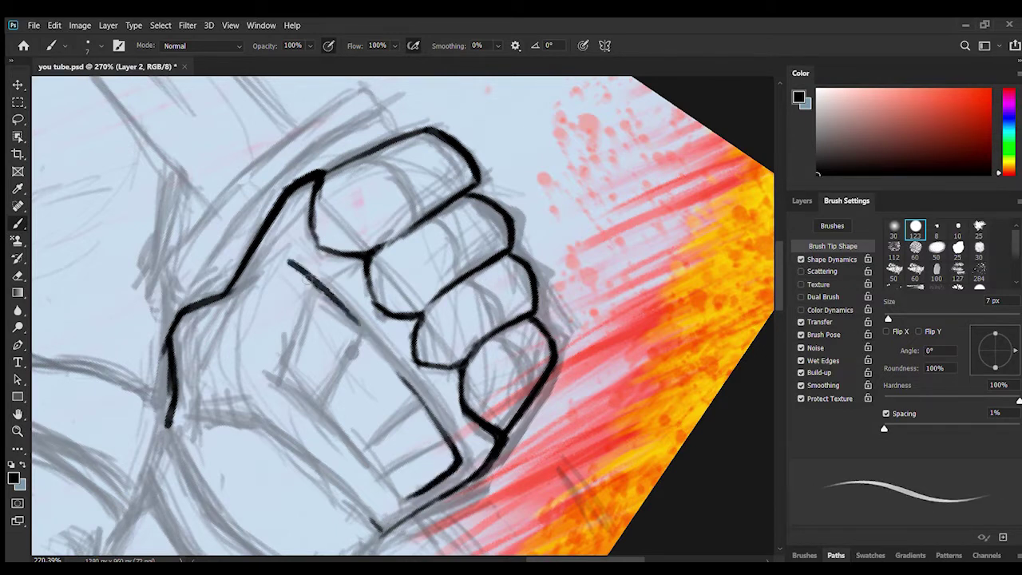
# Complete the four-sided panel outline on the back of the glove.
pyautogui.moveTo(307, 278); pyautogui.dragTo(389, 364)
pyautogui.moveTo(291, 262)
pyautogui.mouseDown()
pyautogui.moveTo(261, 338)
pyautogui.moveTo(278, 282)
pyautogui.moveTo(239, 350)
pyautogui.mouseUp()
pyautogui.hotkey('ctrl', 'z')
pyautogui.hotkey('ctrl', 'z')
pyautogui.hotkey('ctrl', 'z')
pyautogui.moveTo(420, 490); pyautogui.dragTo(391, 508)
pyautogui.moveTo(238, 350); pyautogui.dragTo(300, 407)
pyautogui.moveTo(352, 462)
pyautogui.mouseDown()
pyautogui.moveTo(388, 505)
pyautogui.moveTo(240, 352)
pyautogui.mouseUp()
pyautogui.hotkey('ctrl', 'z')
pyautogui.hotkey('ctrl', 'z')
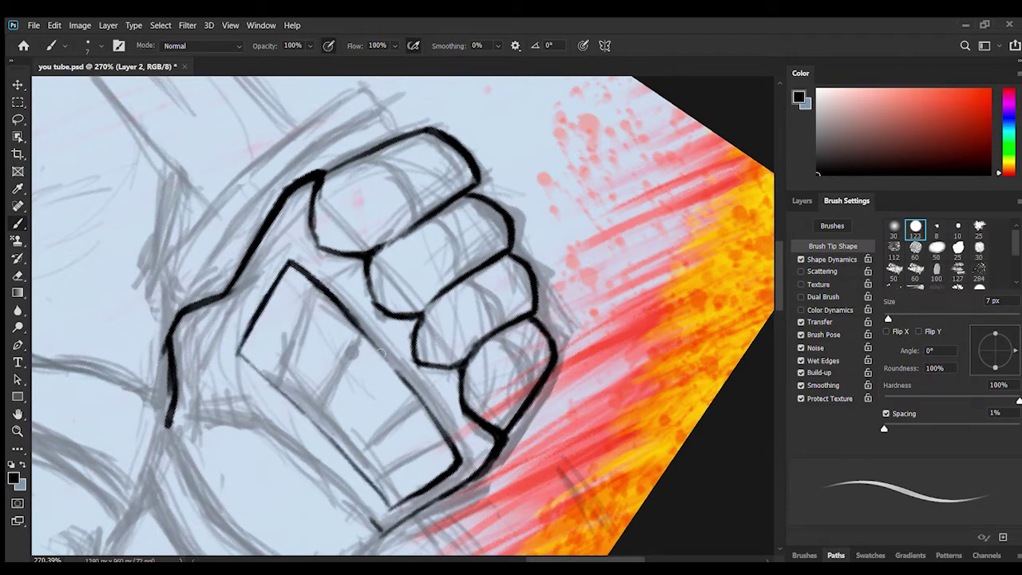
# Thicken the glove panel's long edge nearest the fingers with repeated strokes.
pyautogui.moveTo(357, 325); pyautogui.dragTo(436, 425)
pyautogui.moveTo(354, 319); pyautogui.dragTo(437, 426)
pyautogui.moveTo(319, 285); pyautogui.dragTo(452, 441)
pyautogui.moveTo(299, 268); pyautogui.dragTo(460, 450)
pyautogui.moveTo(338, 297); pyautogui.dragTo(441, 415)
pyautogui.moveTo(295, 262)
pyautogui.mouseDown()
pyautogui.moveTo(356, 313)
pyautogui.moveTo(452, 467)
pyautogui.mouseUp()
# Ink the glove's wrist edge from its lower corner back to the top contour.
pyautogui.click(18, 276)
pyautogui.scroll(-2, 330, 463)
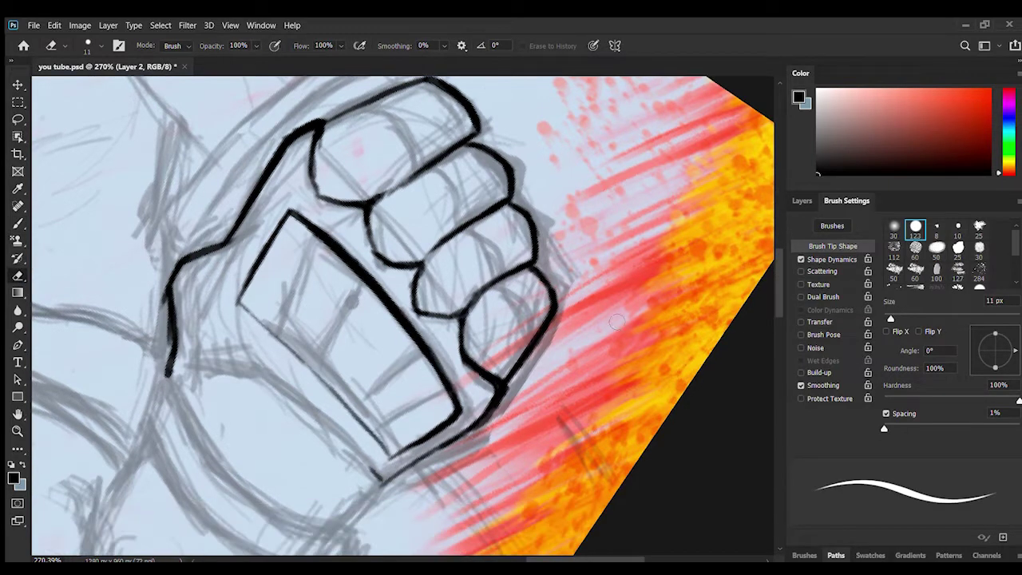
pyautogui.click(17, 225)
pyautogui.moveTo(382, 482); pyautogui.dragTo(309, 411)
pyautogui.hotkey('ctrl', 'z')
pyautogui.hotkey('ctrl', 'z')
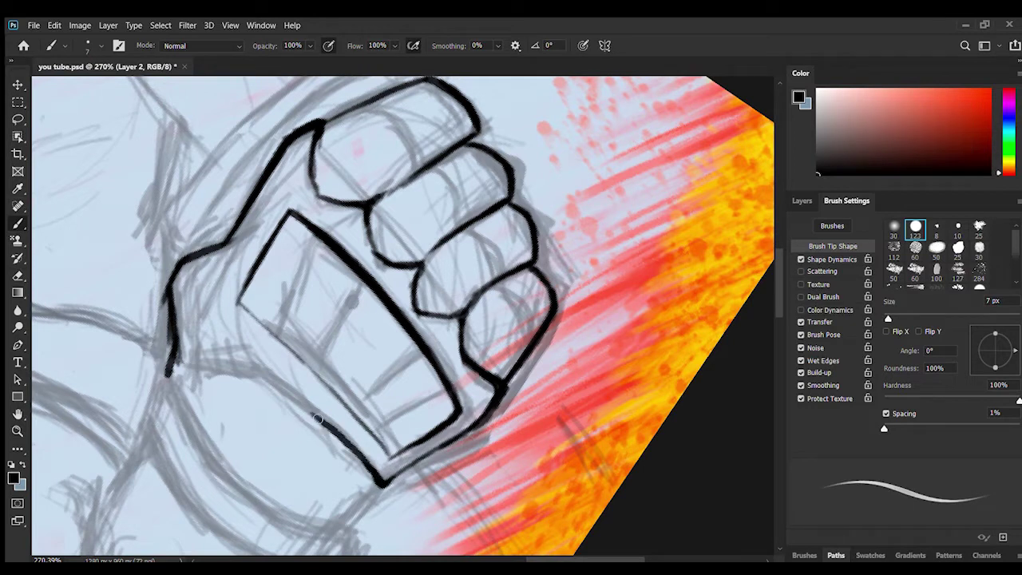
pyautogui.moveTo(265, 378)
pyautogui.mouseDown()
pyautogui.moveTo(214, 368)
pyautogui.moveTo(327, 426)
pyautogui.moveTo(170, 370)
pyautogui.mouseUp()
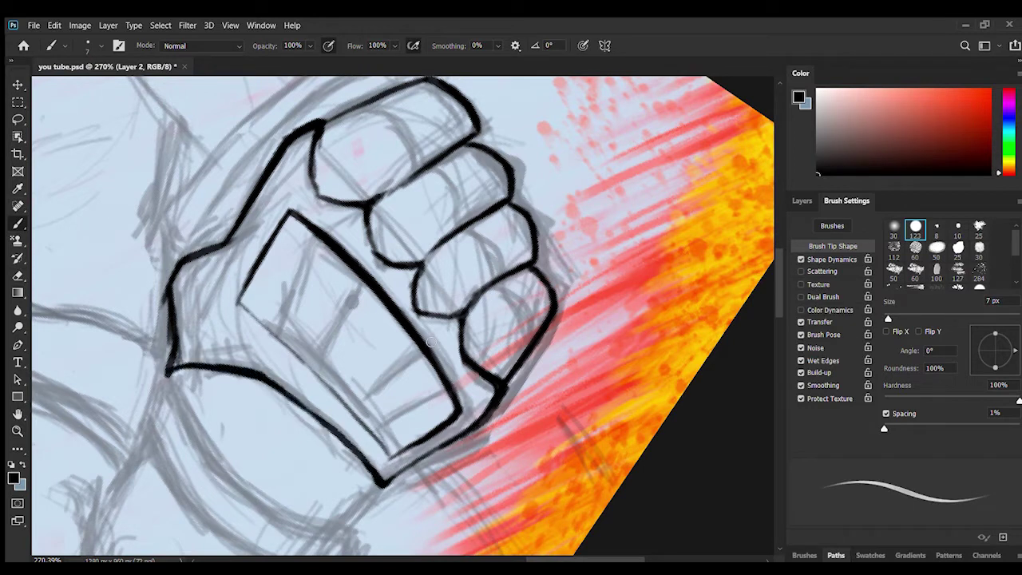
# Erase the rough joint between the ring and little fingers, and restore the brush on the inking layer.
pyautogui.click(16, 276)
pyautogui.moveTo(524, 268); pyautogui.dragTo(486, 291)
pyautogui.moveTo(463, 337)
pyautogui.mouseDown()
pyautogui.moveTo(448, 315)
pyautogui.moveTo(462, 341)
pyautogui.moveTo(472, 324)
pyautogui.mouseUp()
pyautogui.click(16, 224)
pyautogui.keyDown('ctrl'); pyautogui.click(397, 317); pyautogui.keyUp('ctrl')
pyautogui.click(803, 202)
pyautogui.click(824, 284)
pyautogui.click(839, 202)
# Redraw the joint between the ring and little fingers and thicken the lines separating the fingers.
pyautogui.moveTo(472, 325); pyautogui.dragTo(419, 313)
pyautogui.hotkey('ctrl', 'z')
pyautogui.moveTo(528, 267); pyautogui.dragTo(482, 305)
pyautogui.moveTo(497, 291); pyautogui.dragTo(470, 323)
pyautogui.hotkey('ctrl', 'z')
pyautogui.moveTo(509, 280); pyautogui.dragTo(471, 324)
pyautogui.moveTo(494, 209); pyautogui.dragTo(437, 248)
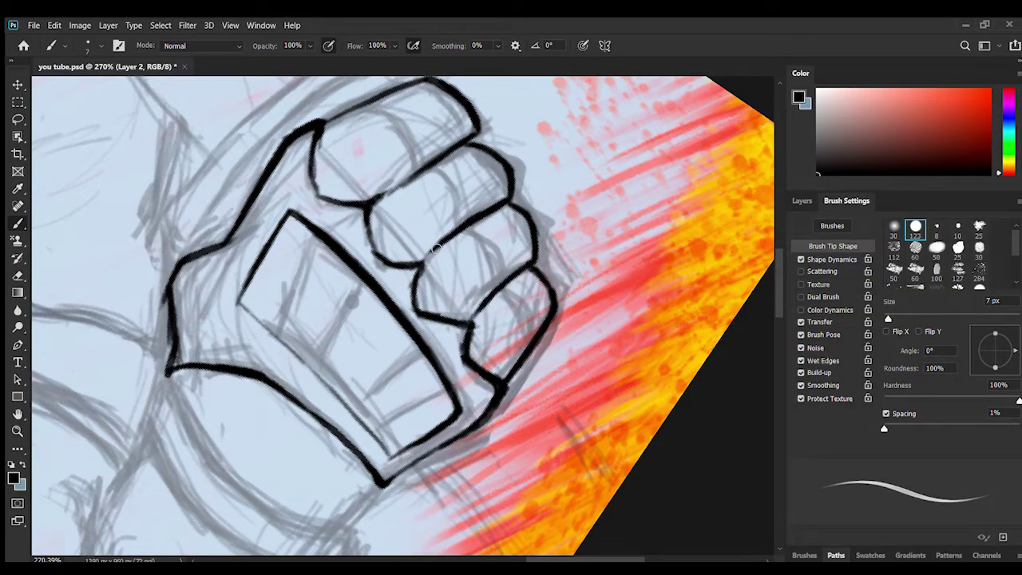
# Erase the ring finger's inner end beside the little finger and redraw it cleanly.
pyautogui.press('r')
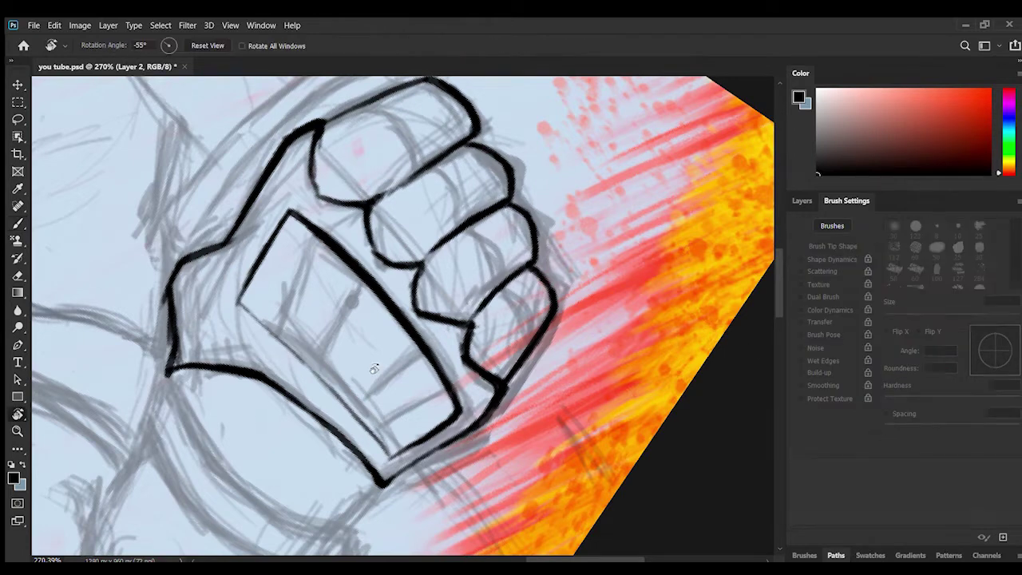
pyautogui.press('space')
pyautogui.moveTo(262, 381); pyautogui.dragTo(327, 336)
pyautogui.press('e')
pyautogui.moveTo(525, 278); pyautogui.dragTo(489, 269)
pyautogui.press('b')
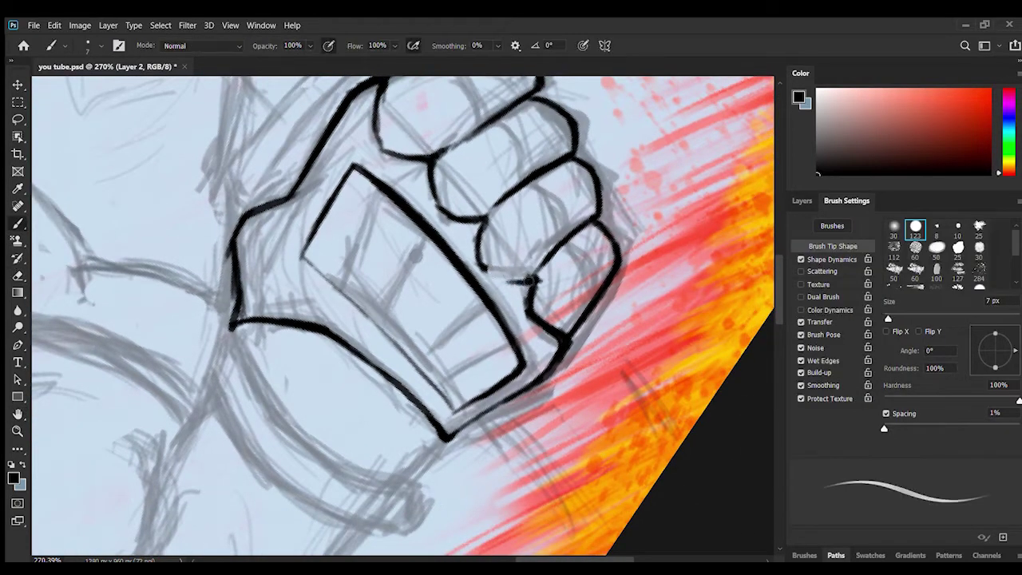
pyautogui.scroll(-2, 344, 380)
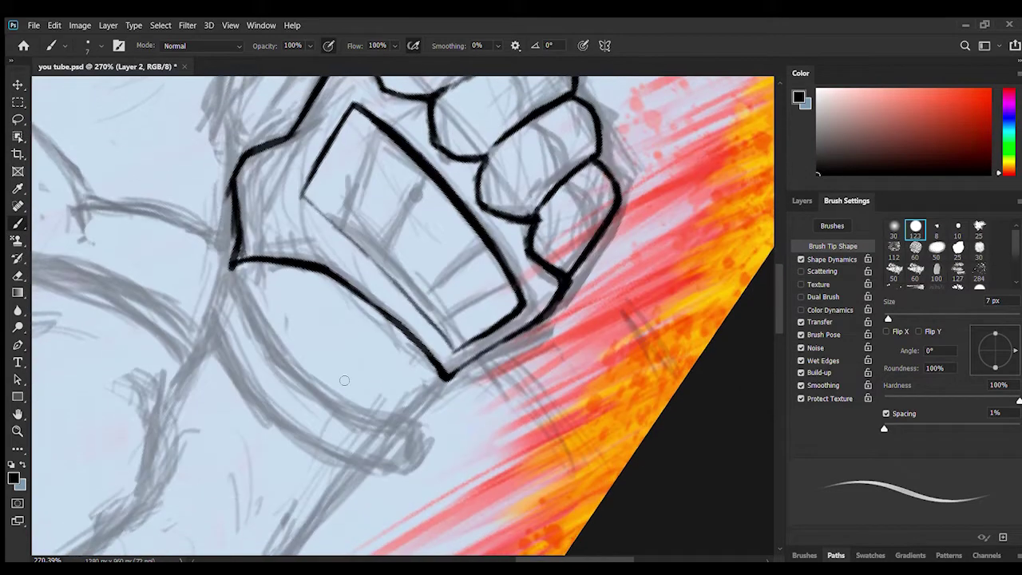
# Ink short connecting lines from the glove's wrist corners toward the cuff.
pyautogui.hotkey('ctrl', 'z')
pyautogui.moveTo(434, 386); pyautogui.dragTo(405, 416)
pyautogui.moveTo(245, 262); pyautogui.dragTo(238, 273)
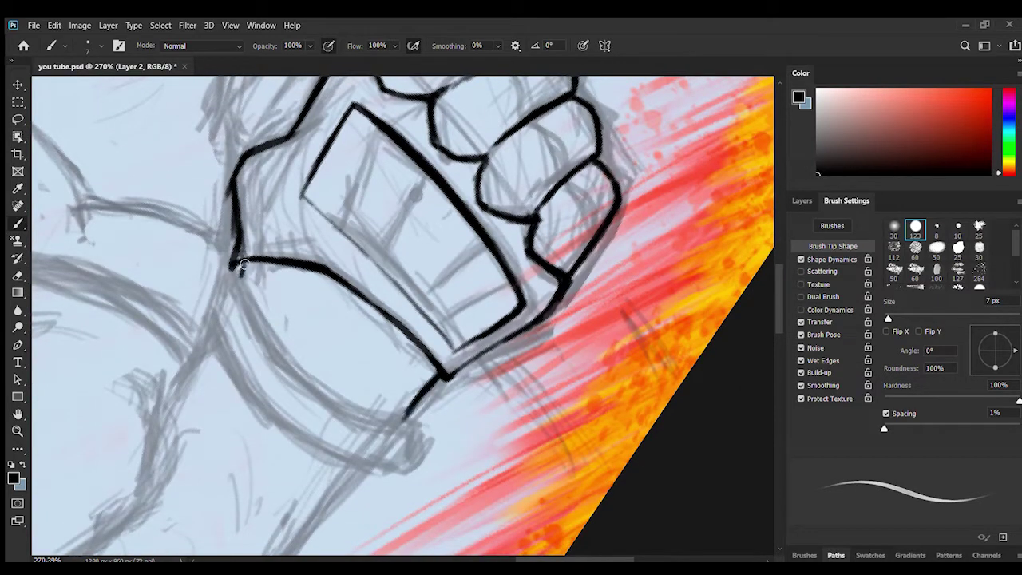
# Ink the wrist cuff's curve nearest the glove and its two short ends.
pyautogui.press('space')
pyautogui.moveTo(231, 369)
pyautogui.mouseDown()
pyautogui.moveTo(370, 320)
pyautogui.moveTo(511, 291)
pyautogui.mouseUp()
pyautogui.hotkey('ctrl', 'space')
pyautogui.moveTo(295, 422); pyautogui.dragTo(249, 431)
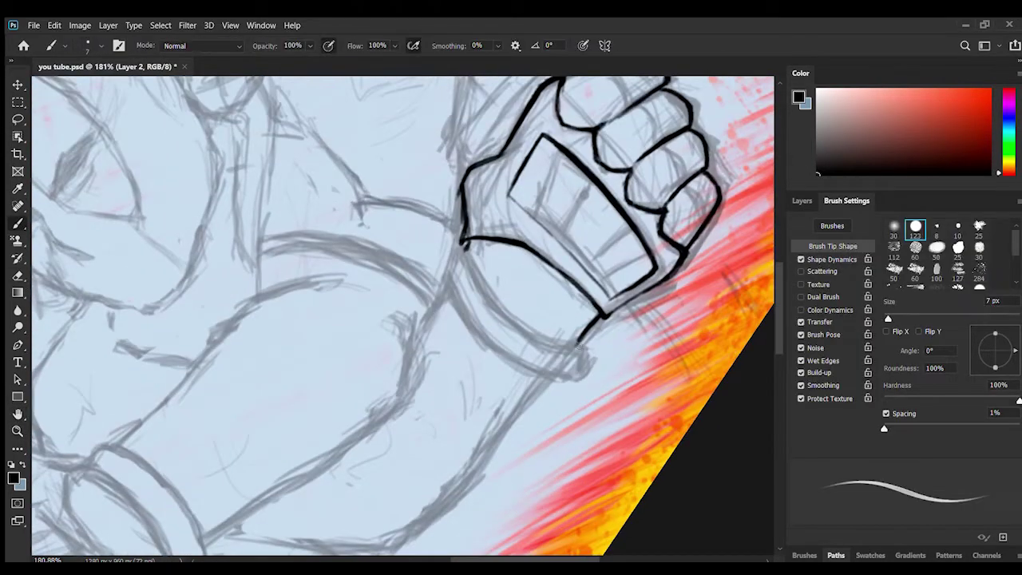
pyautogui.moveTo(507, 325); pyautogui.dragTo(583, 349)
pyautogui.hotkey('ctrl', 'z')
pyautogui.moveTo(562, 345); pyautogui.dragTo(584, 350)
pyautogui.moveTo(459, 254)
pyautogui.mouseDown()
pyautogui.moveTo(495, 316)
pyautogui.moveTo(580, 350)
pyautogui.moveTo(497, 319)
pyautogui.moveTo(578, 350)
pyautogui.moveTo(560, 382)
pyautogui.mouseUp()
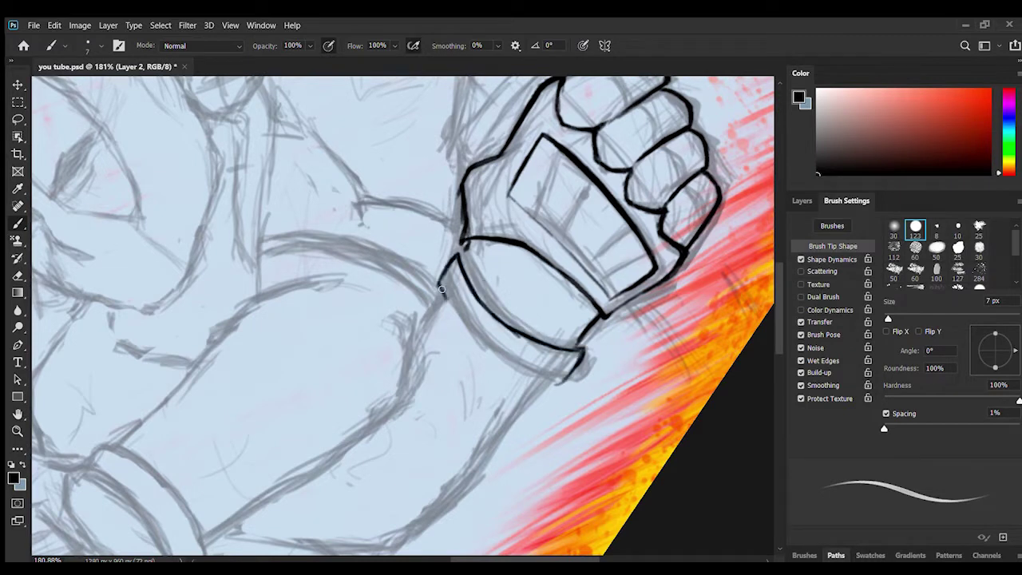
pyautogui.moveTo(455, 318); pyautogui.dragTo(463, 257)
pyautogui.moveTo(546, 342); pyautogui.dragTo(481, 300)
pyautogui.moveTo(468, 283)
pyautogui.mouseDown()
pyautogui.moveTo(532, 336)
pyautogui.moveTo(474, 295)
pyautogui.moveTo(516, 328)
pyautogui.moveTo(580, 351)
pyautogui.mouseUp()
# Ink the cuff's curve nearest the forearm and erase stray ink at its corner.
pyautogui.press('e')
pyautogui.press('b')
pyautogui.moveTo(475, 293); pyautogui.dragTo(517, 324)
pyautogui.moveTo(563, 382); pyautogui.dragTo(480, 346)
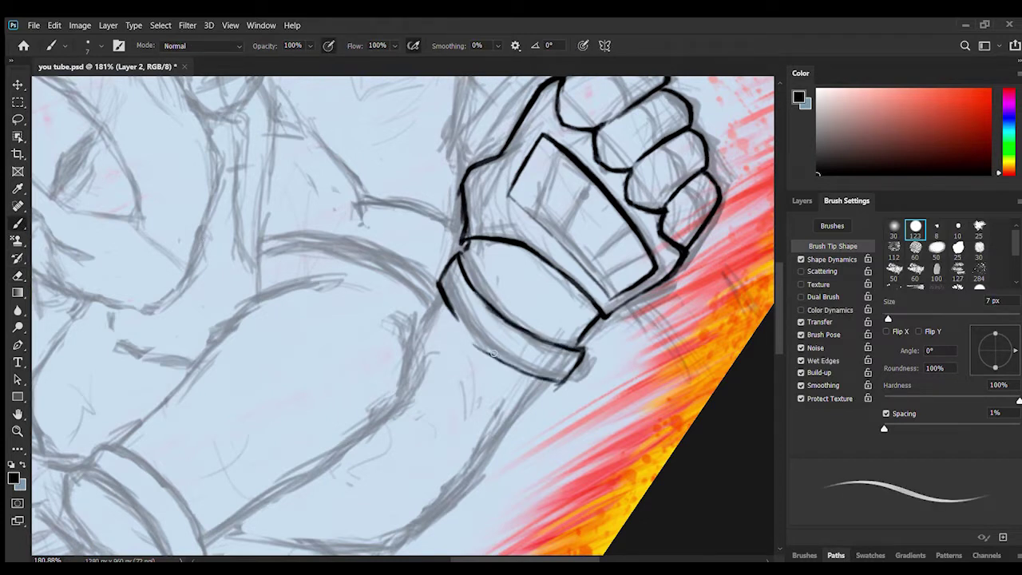
pyautogui.hotkey('ctrl', 'z')
pyautogui.moveTo(563, 382); pyautogui.dragTo(486, 346)
pyautogui.keyDown('ctrl'); pyautogui.click(489, 351); pyautogui.keyUp('ctrl')
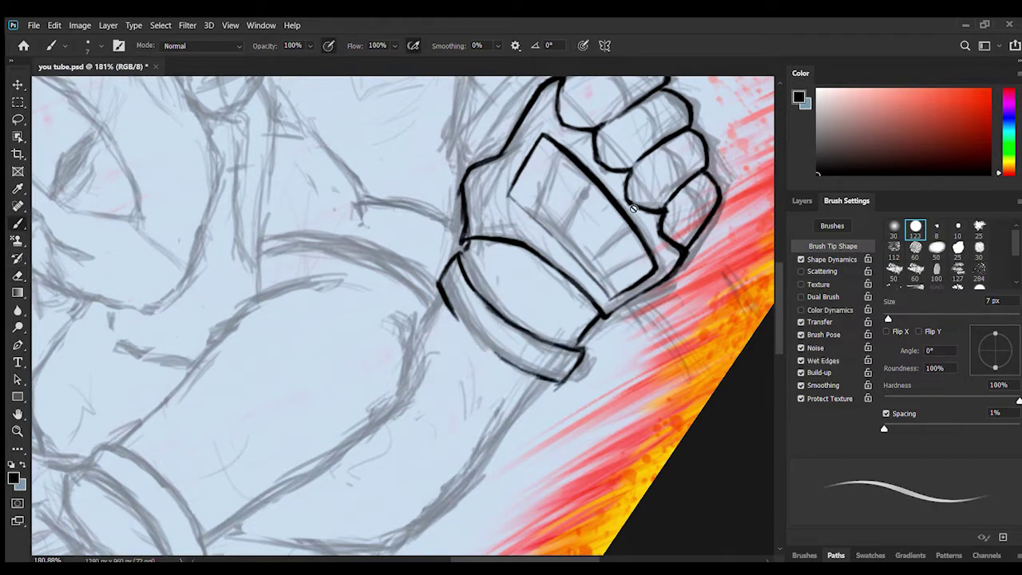
pyautogui.keyDown('ctrl'); pyautogui.click(634, 209); pyautogui.keyUp('ctrl')
pyautogui.moveTo(527, 374); pyautogui.dragTo(465, 331)
pyautogui.moveTo(559, 384)
pyautogui.mouseDown()
pyautogui.moveTo(439, 288)
pyautogui.moveTo(506, 360)
pyautogui.mouseUp()
pyautogui.moveTo(444, 305); pyautogui.dragTo(468, 331)
pyautogui.press('e')
pyautogui.moveTo(447, 288)
pyautogui.mouseDown()
pyautogui.moveTo(556, 377)
pyautogui.moveTo(445, 311)
pyautogui.mouseUp()
pyautogui.press('b')
# Ink the start of the sword arm's lower forearm line from the cuff.
pyautogui.scroll(-3, 540, 411)
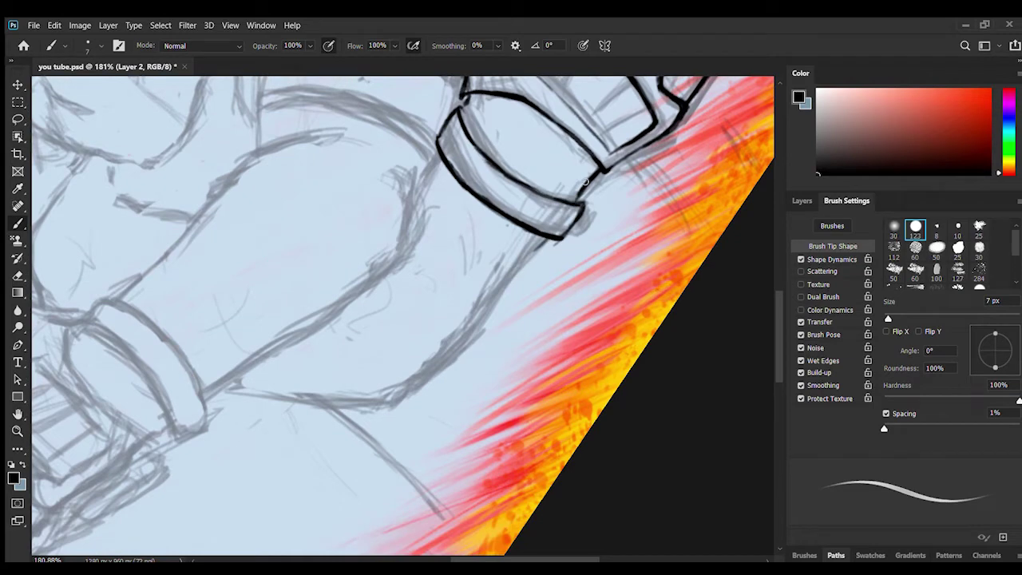
pyautogui.moveTo(585, 182); pyautogui.dragTo(503, 289)
pyautogui.hotkey('ctrl', 'z')
pyautogui.moveTo(546, 241); pyautogui.dragTo(510, 286)
# Ink the short upper forearm line at the cuff and the lower forearm contour toward the elbow.
pyautogui.press('r')
pyautogui.moveTo(420, 179); pyautogui.dragTo(12, 319)
pyautogui.press('h')
pyautogui.moveTo(35, 405); pyautogui.dragTo(161, 486)
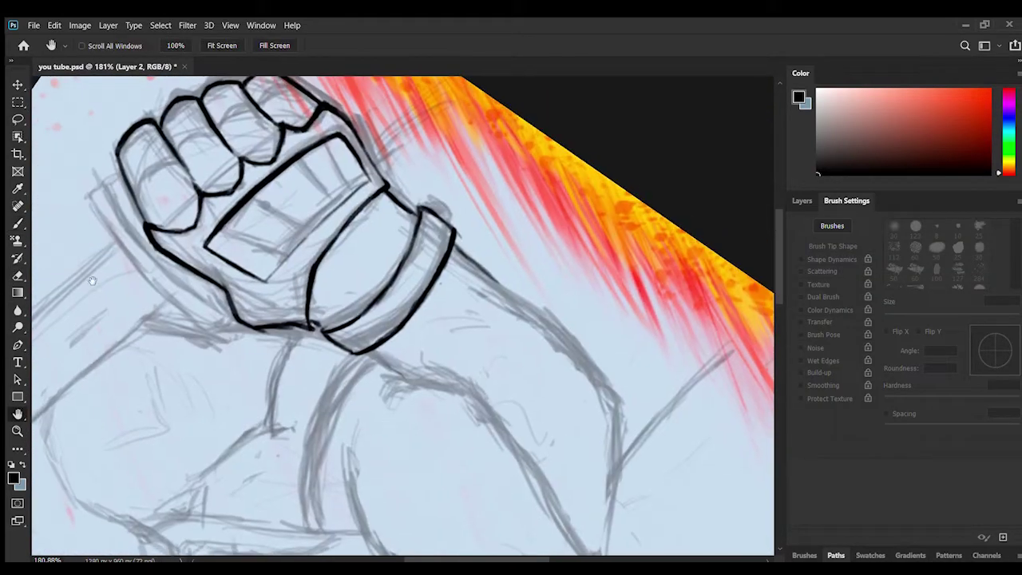
pyautogui.press('b')
pyautogui.moveTo(374, 352); pyautogui.dragTo(407, 381)
pyautogui.moveTo(626, 418); pyautogui.dragTo(578, 347)
pyautogui.hotkey('ctrl', 'z')
pyautogui.moveTo(492, 278)
pyautogui.mouseDown()
pyautogui.moveTo(575, 334)
pyautogui.moveTo(612, 382)
pyautogui.mouseUp()
pyautogui.hotkey('ctrl', 'z')
pyautogui.scroll(-3, 616, 397)
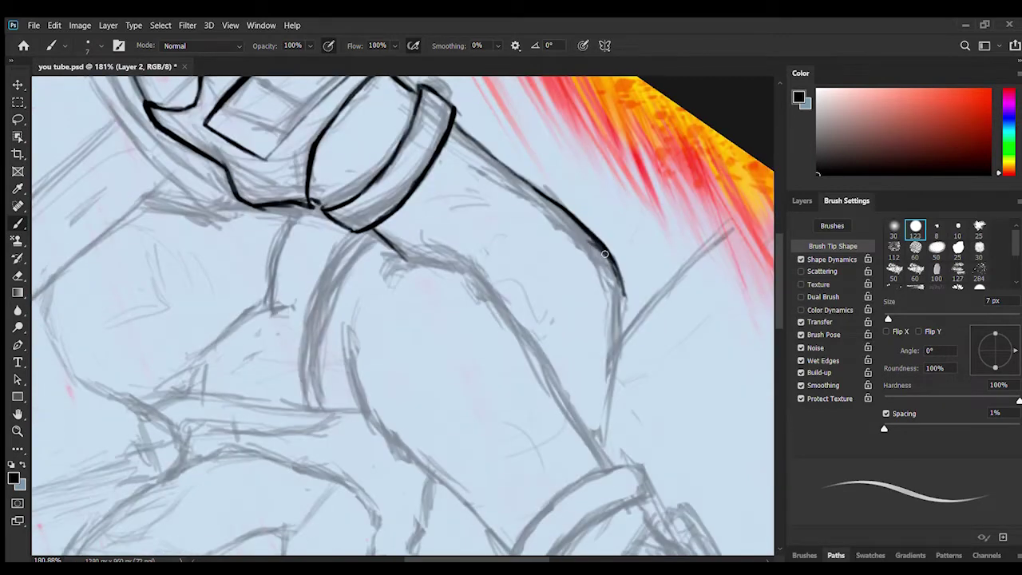
pyautogui.moveTo(577, 232)
pyautogui.mouseDown()
pyautogui.moveTo(619, 352)
pyautogui.moveTo(607, 423)
pyautogui.moveTo(196, 400)
pyautogui.mouseUp()
# Ink the top edge of the pistol's slide forward to the muzzle and erase the overlap near its middle.
pyautogui.press('r')
pyautogui.hotkey('ctrl', 'space')
pyautogui.moveTo(531, 390); pyautogui.dragTo(425, 333)
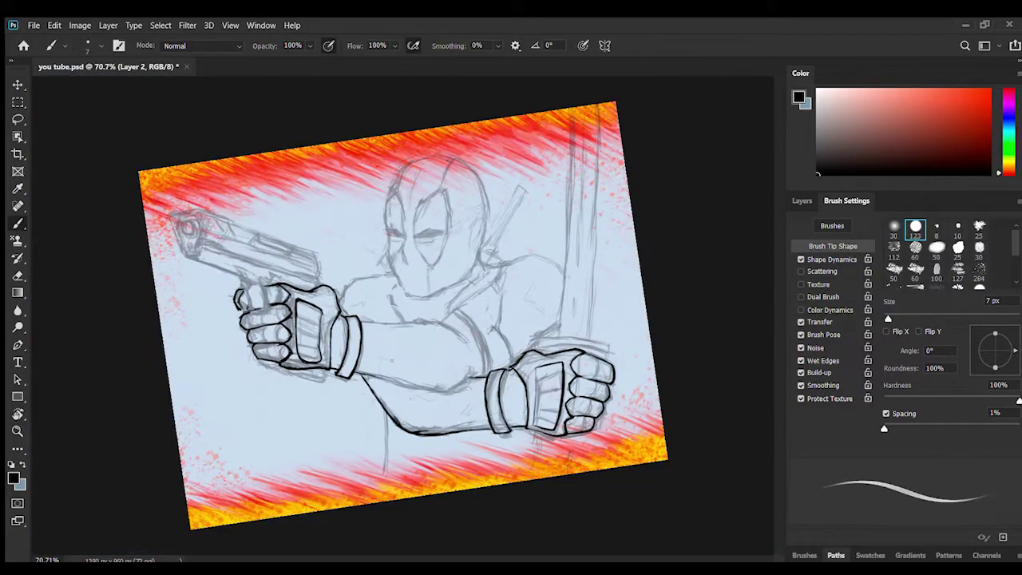
pyautogui.hotkey('ctrl', 'space')
pyautogui.moveTo(358, 288); pyautogui.dragTo(444, 289)
pyautogui.press('space')
pyautogui.moveTo(202, 147); pyautogui.dragTo(425, 251)
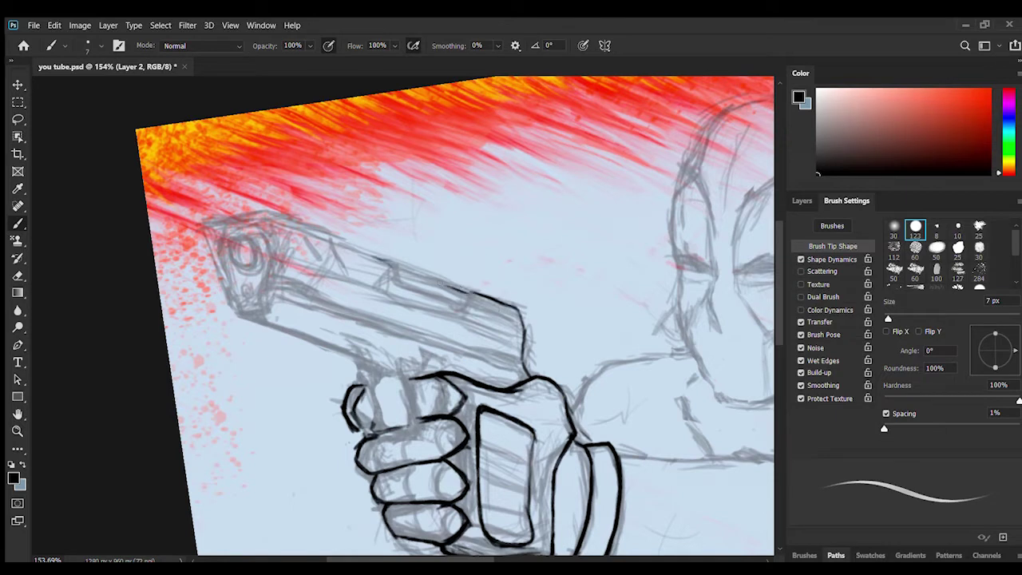
pyautogui.moveTo(425, 273); pyautogui.dragTo(258, 218)
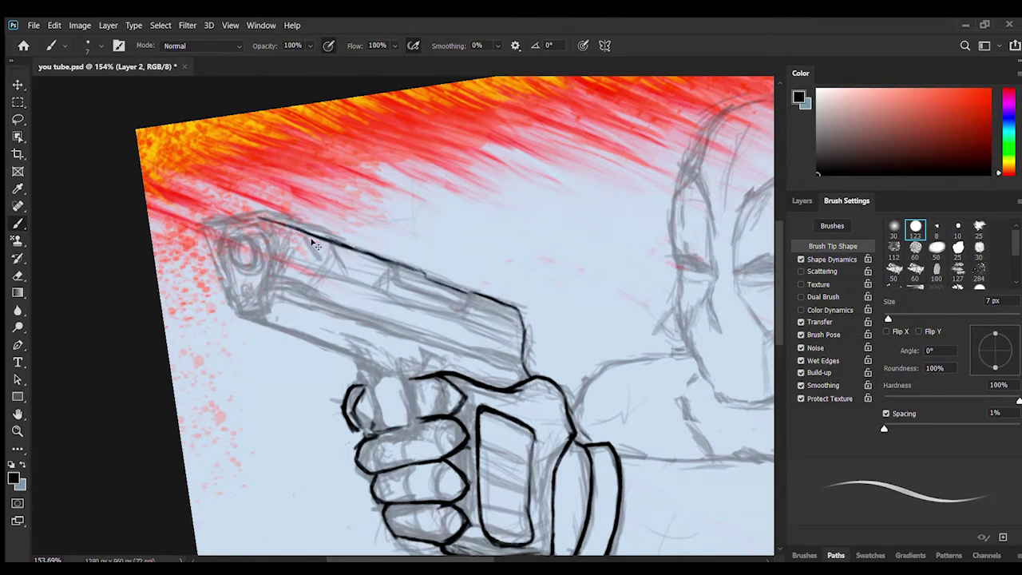
pyautogui.hotkey('ctrl', 'z')
pyautogui.hotkey('ctrl', 'z')
pyautogui.moveTo(377, 254); pyautogui.dragTo(265, 211)
pyautogui.moveTo(299, 224)
pyautogui.mouseDown()
pyautogui.moveTo(392, 259)
pyautogui.moveTo(332, 237)
pyautogui.mouseUp()
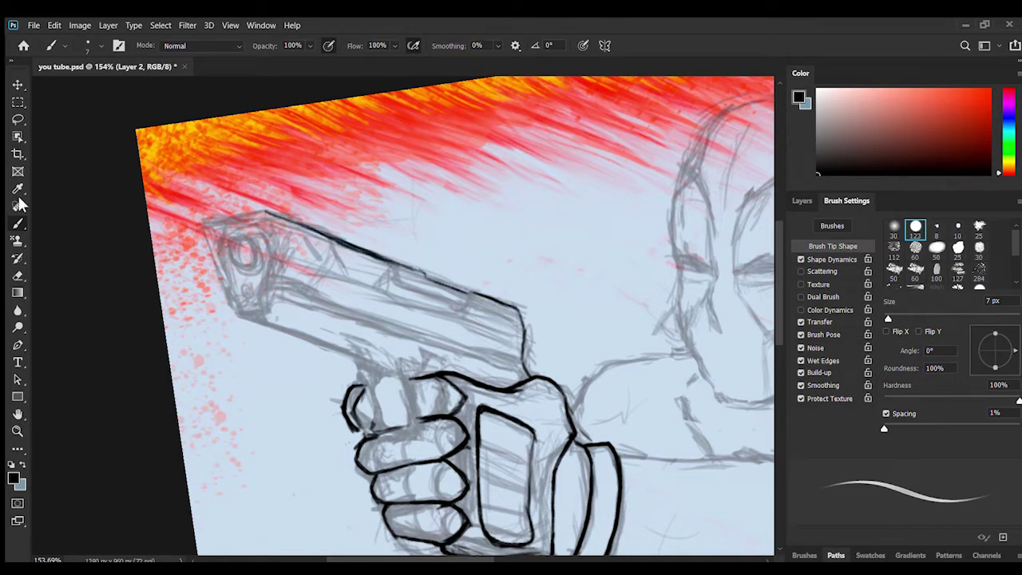
pyautogui.click(18, 276)
pyautogui.moveTo(385, 261)
pyautogui.mouseDown()
pyautogui.moveTo(329, 240)
pyautogui.moveTo(399, 265)
pyautogui.mouseUp()
pyautogui.click(18, 224)
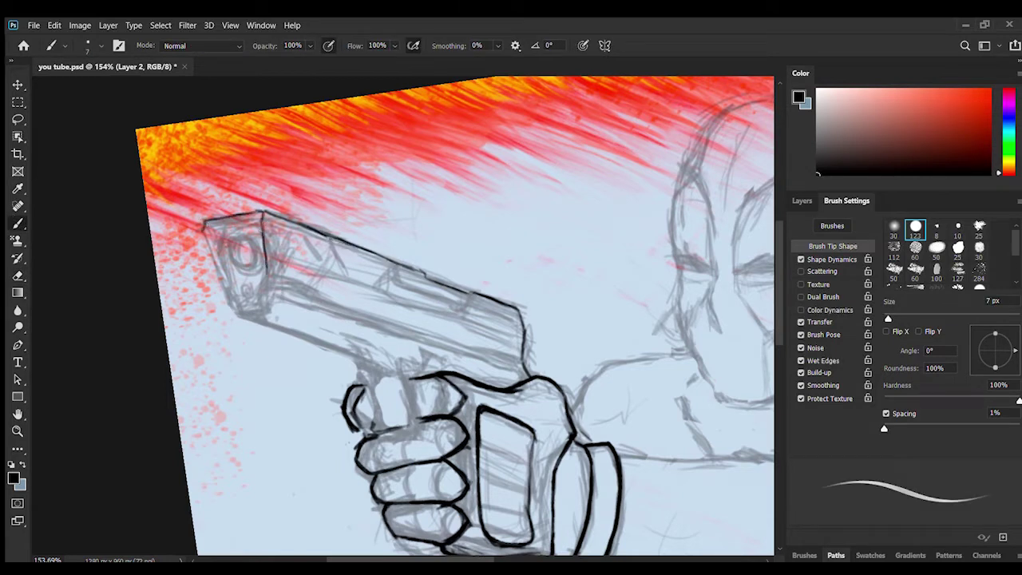
# Ink the sides and rounded base of the pistol's muzzle face, plus the bore and the small hole beneath it.
pyautogui.moveTo(204, 227); pyautogui.dragTo(228, 301)
pyautogui.moveTo(267, 270); pyautogui.dragTo(243, 309)
pyautogui.moveTo(216, 254)
pyautogui.mouseDown()
pyautogui.moveTo(235, 308)
pyautogui.moveTo(267, 282)
pyautogui.mouseUp()
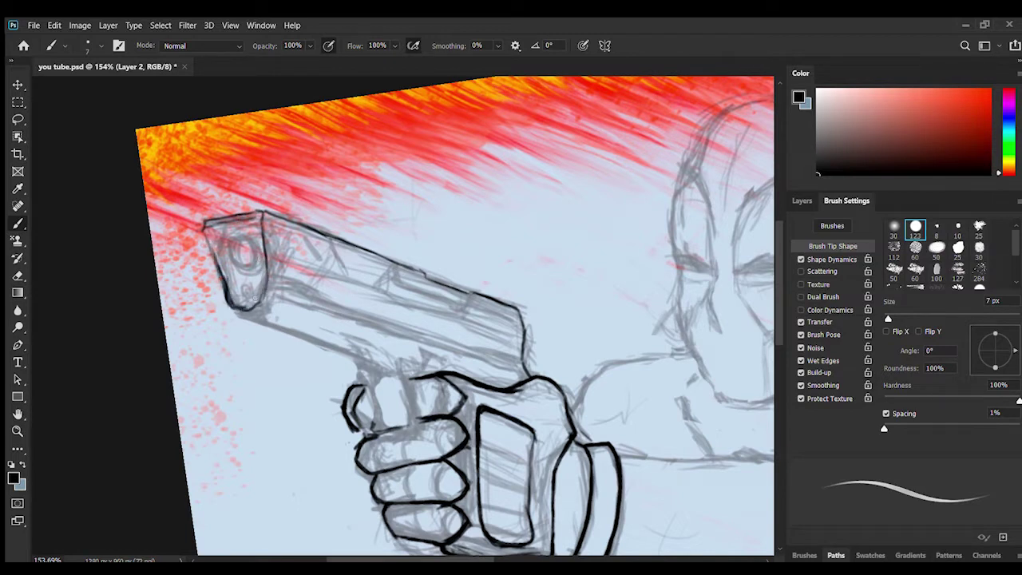
pyautogui.moveTo(246, 240); pyautogui.dragTo(234, 263)
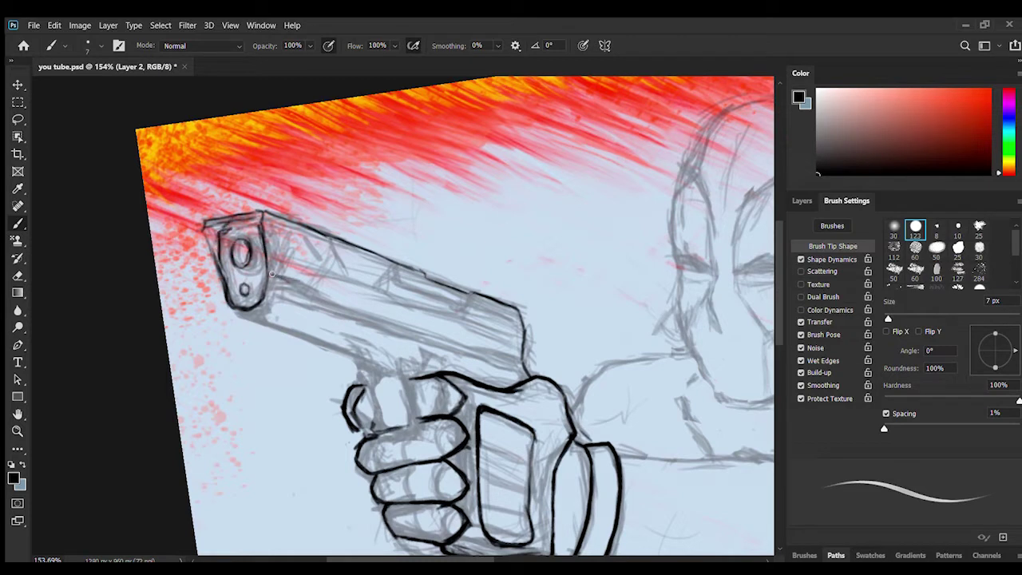
# Ink the slide's lower edge, top notch and rear serrations, and the long line along its side from the muzzle.
pyautogui.moveTo(271, 273); pyautogui.dragTo(319, 297)
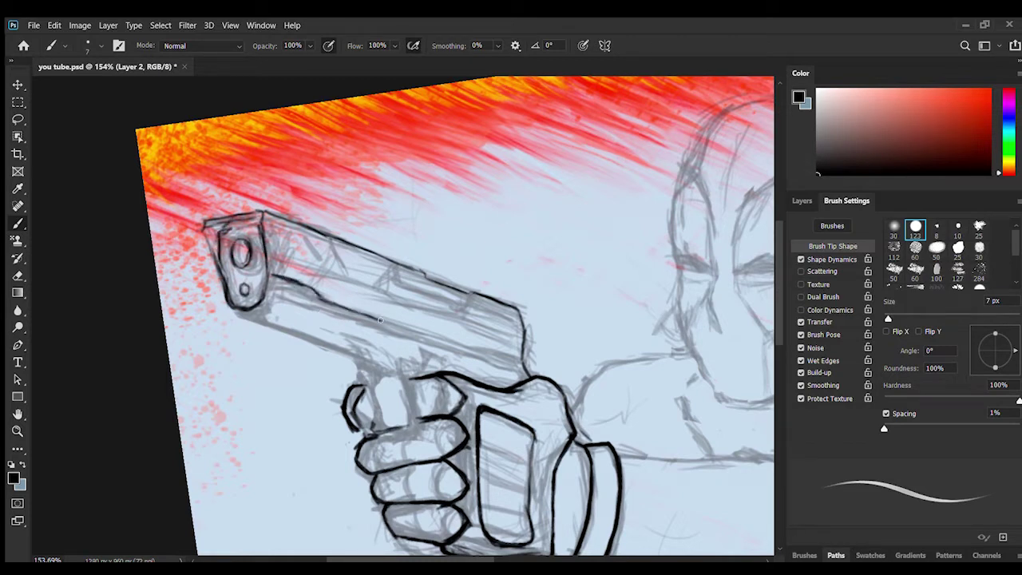
pyautogui.moveTo(353, 309); pyautogui.dragTo(472, 349)
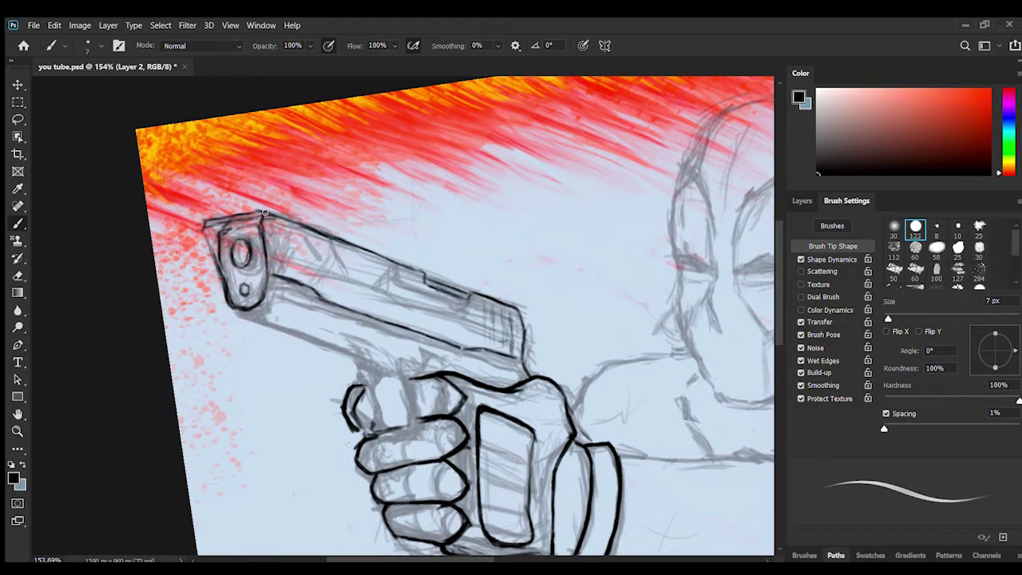
pyautogui.moveTo(265, 211); pyautogui.dragTo(235, 215)
pyautogui.moveTo(460, 328)
pyautogui.mouseDown()
pyautogui.moveTo(262, 251)
pyautogui.moveTo(268, 274)
pyautogui.mouseUp()
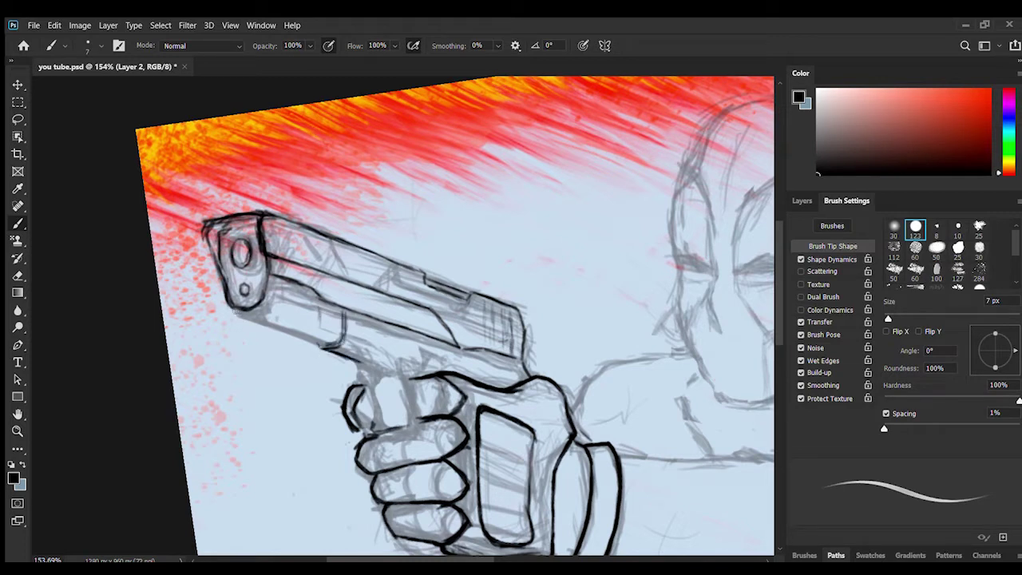
# Ink the frame's underside and the two trigger guard uprights, and shade the narrow slot at the slide's rear.
pyautogui.moveTo(311, 342); pyautogui.dragTo(238, 311)
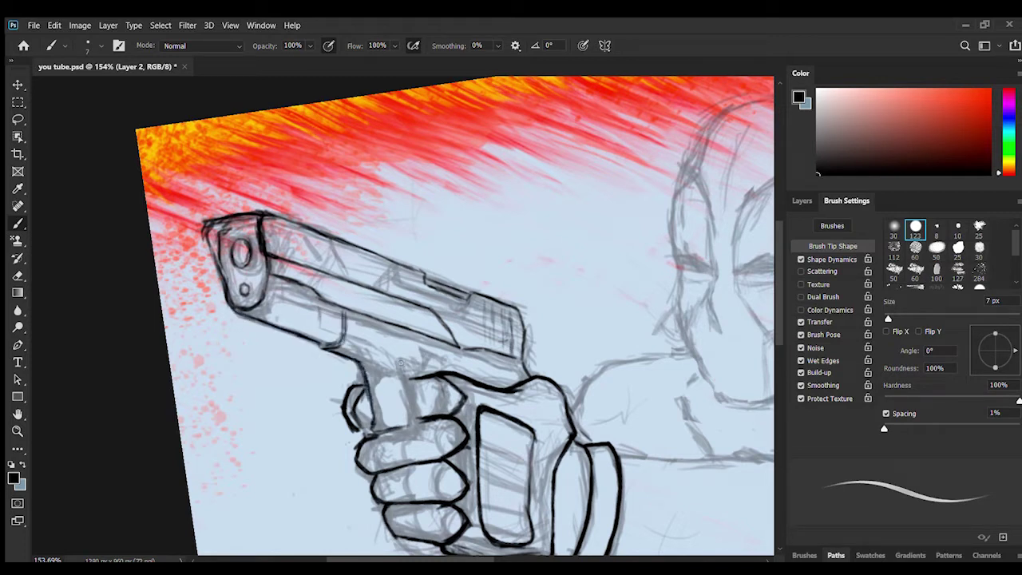
pyautogui.moveTo(401, 360); pyautogui.dragTo(411, 422)
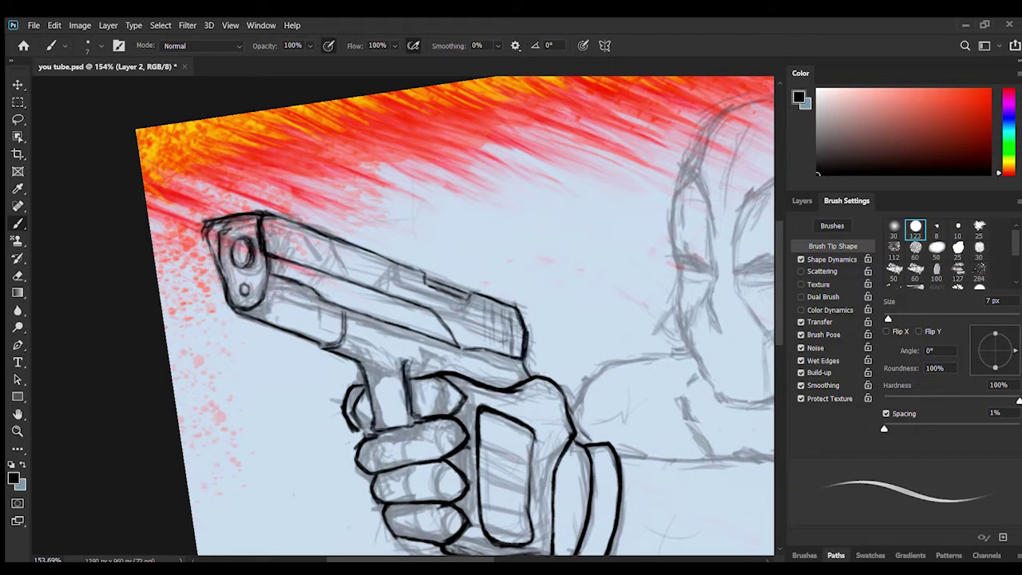
pyautogui.moveTo(509, 374)
pyautogui.mouseDown()
pyautogui.moveTo(436, 353)
pyautogui.moveTo(515, 378)
pyautogui.mouseUp()
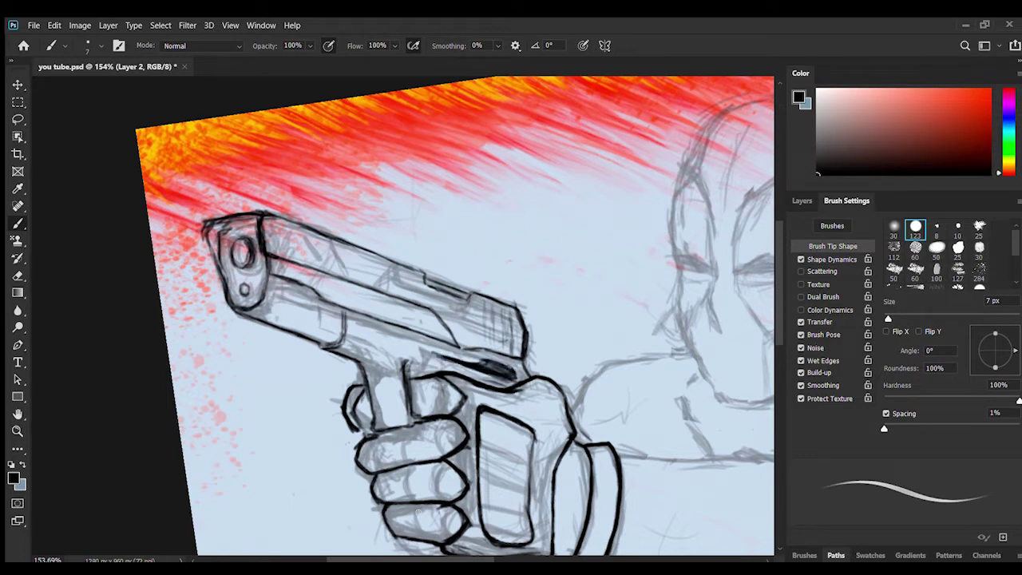
pyautogui.moveTo(417, 561); pyautogui.dragTo(434, 560)
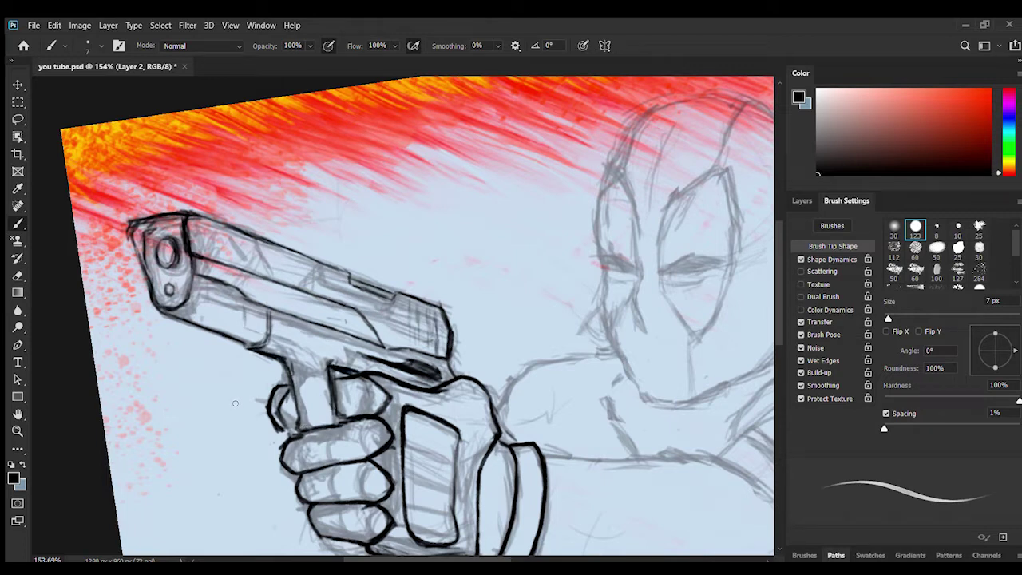
# Erase the index fingertip's outline in front of the trigger guard and re-ink it, adding a line for the trigger.
pyautogui.moveTo(411, 348); pyautogui.dragTo(343, 334)
pyautogui.hscroll(2, 344, 334)
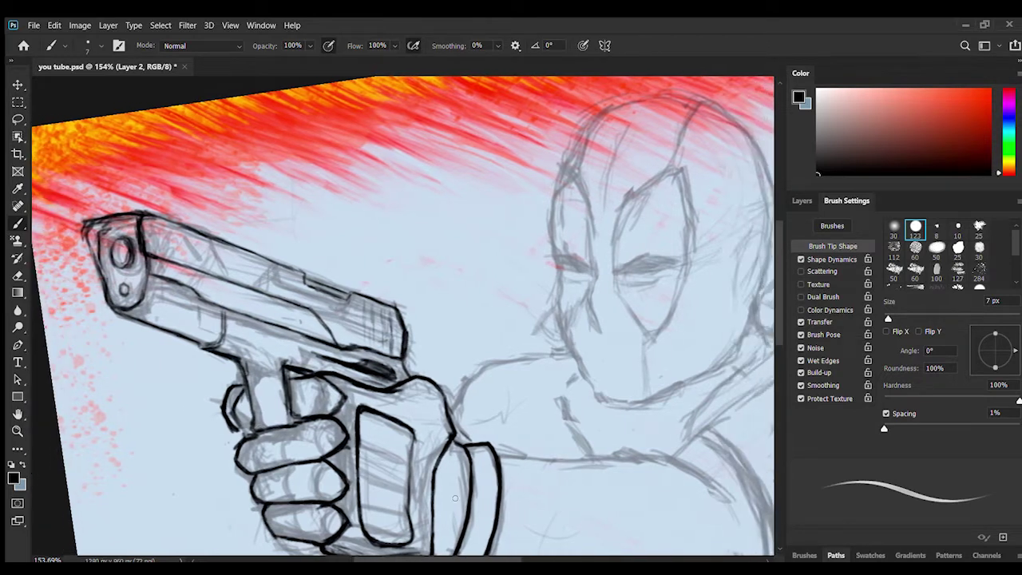
pyautogui.scroll(-2, 222, 207)
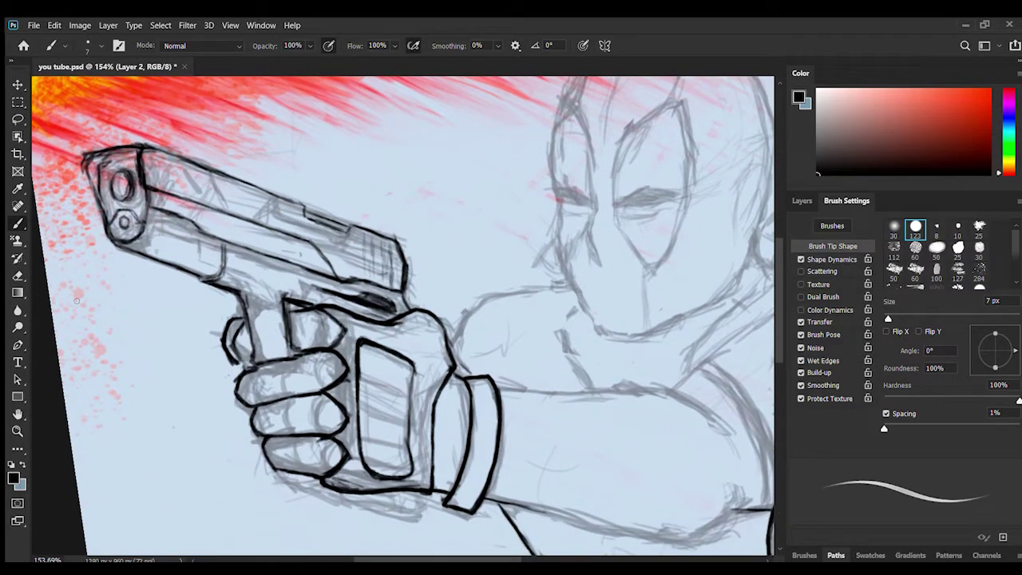
pyautogui.click(18, 275)
pyautogui.moveTo(239, 321)
pyautogui.mouseDown()
pyautogui.moveTo(242, 358)
pyautogui.moveTo(232, 364)
pyautogui.mouseUp()
pyautogui.click(18, 223)
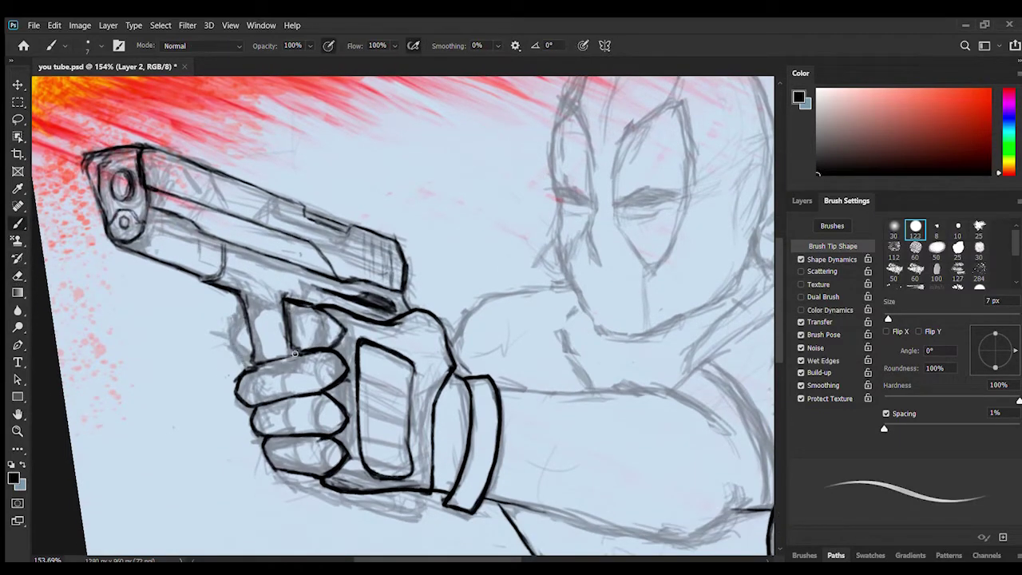
pyautogui.moveTo(297, 351); pyautogui.dragTo(253, 369)
pyautogui.moveTo(244, 320); pyautogui.dragTo(230, 310)
pyautogui.moveTo(297, 318); pyautogui.dragTo(296, 343)
pyautogui.moveTo(245, 315); pyautogui.dragTo(232, 358)
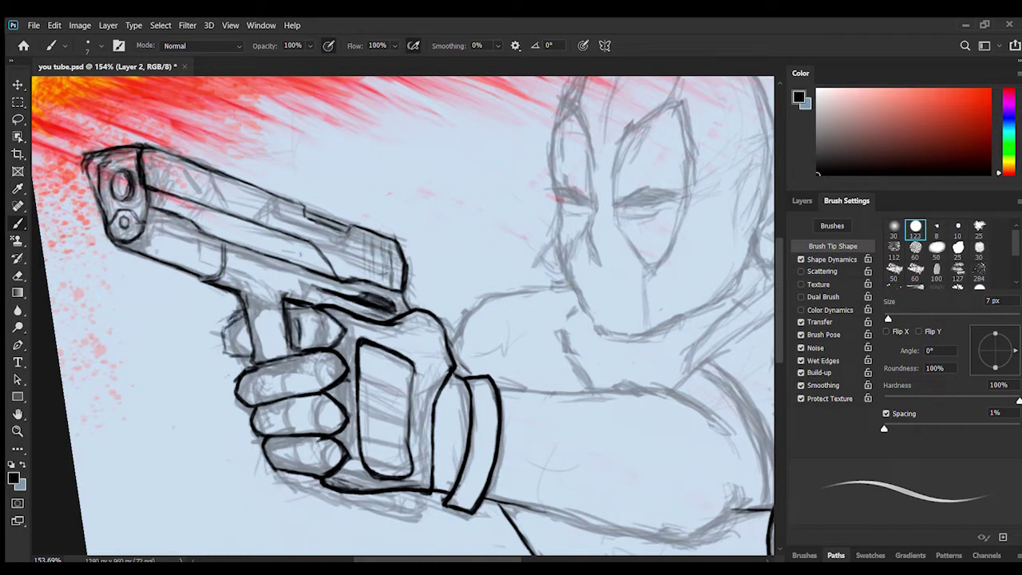
# Trim the outer end of the upper gripping finger, and erase and redraw the index fingertip's outline and the trigger line.
pyautogui.press('e')
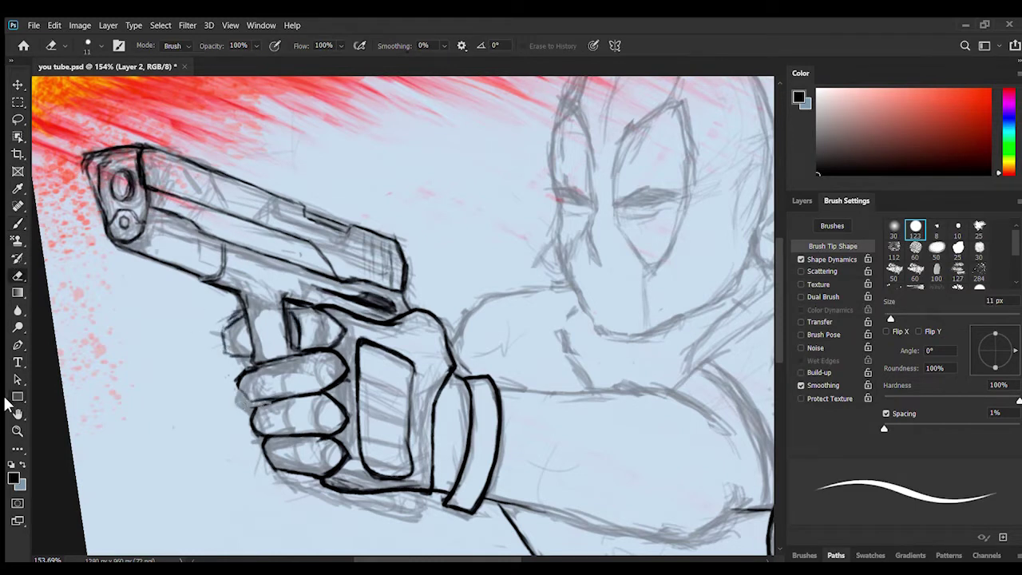
pyautogui.press('b')
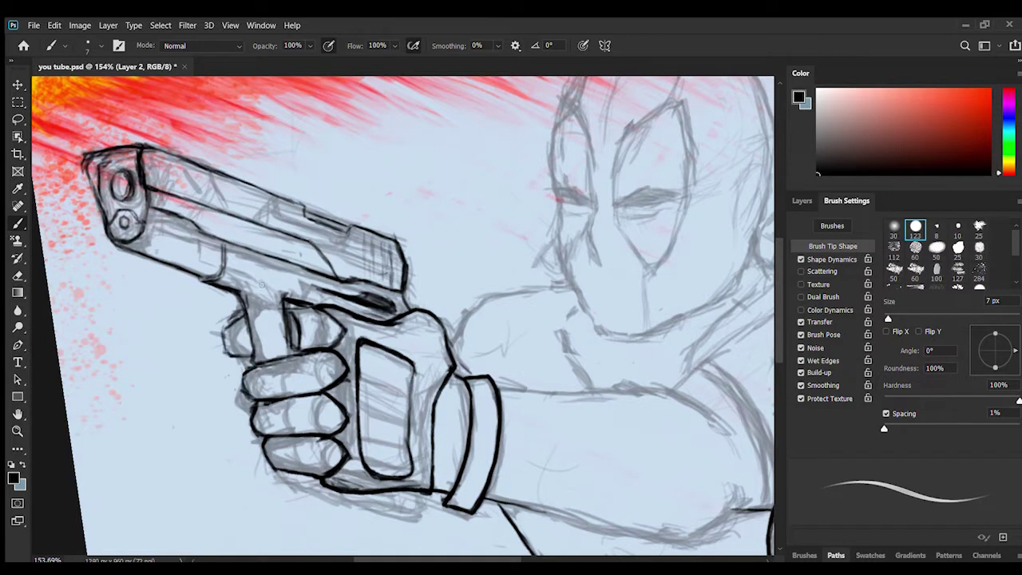
pyautogui.press('e')
pyautogui.moveTo(236, 315); pyautogui.dragTo(240, 356)
pyautogui.press('b')
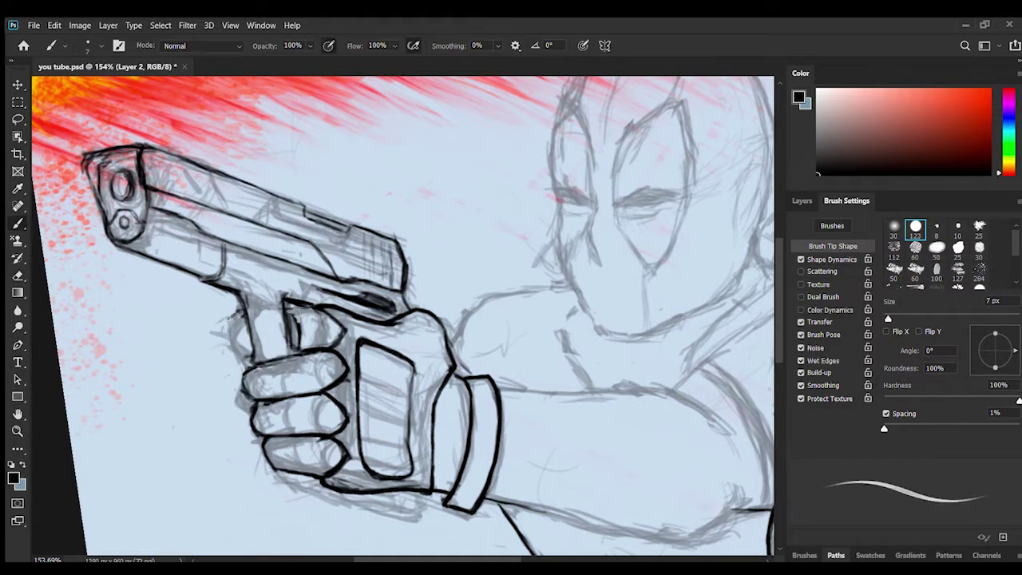
pyautogui.moveTo(233, 314); pyautogui.dragTo(248, 353)
pyautogui.moveTo(297, 310); pyautogui.dragTo(300, 345)
pyautogui.moveTo(241, 309)
pyautogui.mouseDown()
pyautogui.moveTo(229, 344)
pyautogui.moveTo(250, 355)
pyautogui.mouseUp()
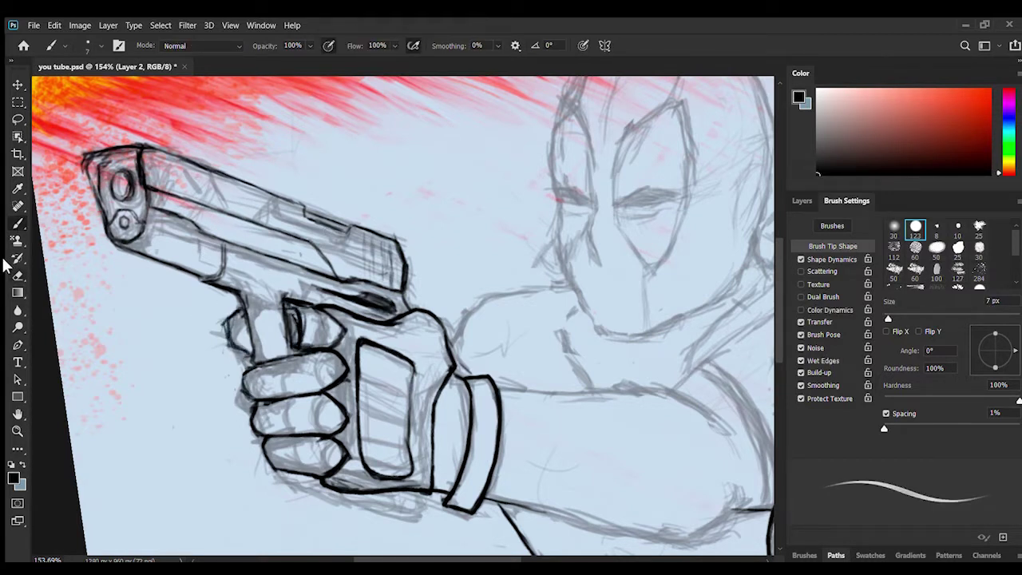
# Clean up the trigger's ink inside the guard and strengthen the curve of the index fingertip.
pyautogui.click(17, 276)
pyautogui.moveTo(295, 313); pyautogui.dragTo(297, 337)
pyautogui.click(17, 223)
pyautogui.moveTo(239, 315); pyautogui.dragTo(250, 353)
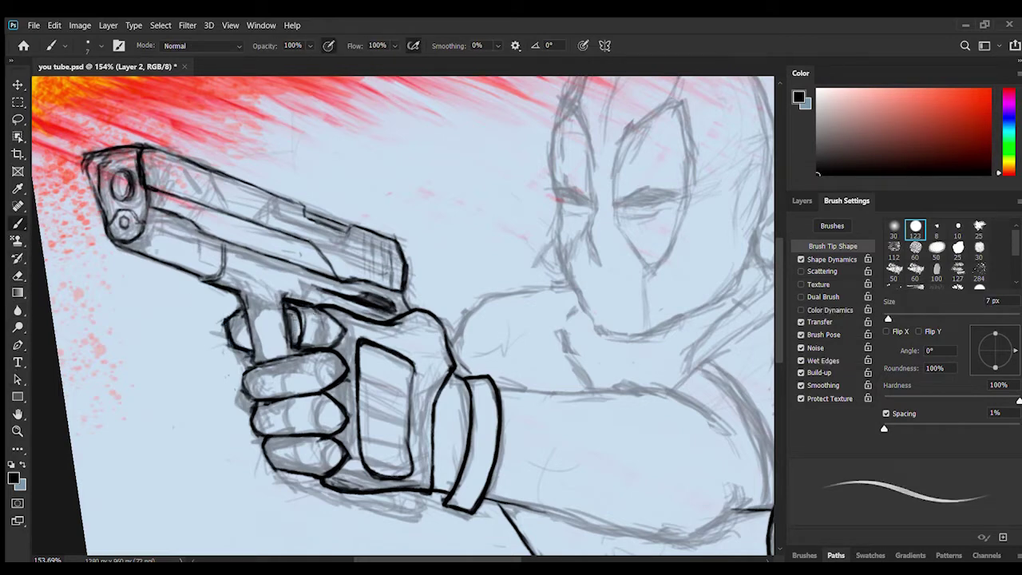
# Reinforce the outlines of the pistol hand's finger ends beside the grip panel.
pyautogui.press('z')
pyautogui.click(273, 382)
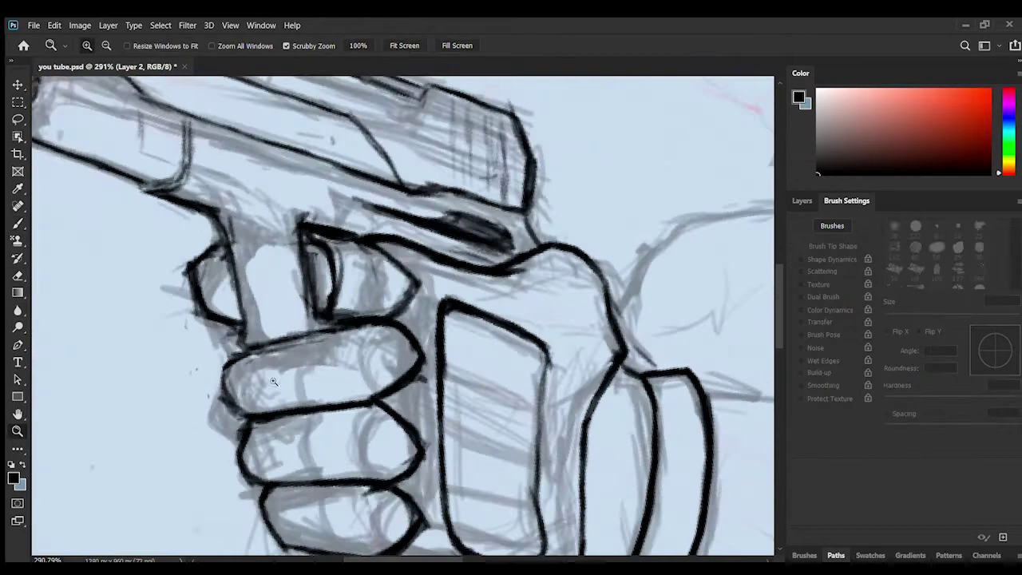
pyautogui.moveTo(273, 382); pyautogui.dragTo(289, 330)
pyautogui.press('b')
pyautogui.moveTo(384, 191); pyautogui.dragTo(410, 262)
pyautogui.moveTo(403, 345); pyautogui.dragTo(403, 509)
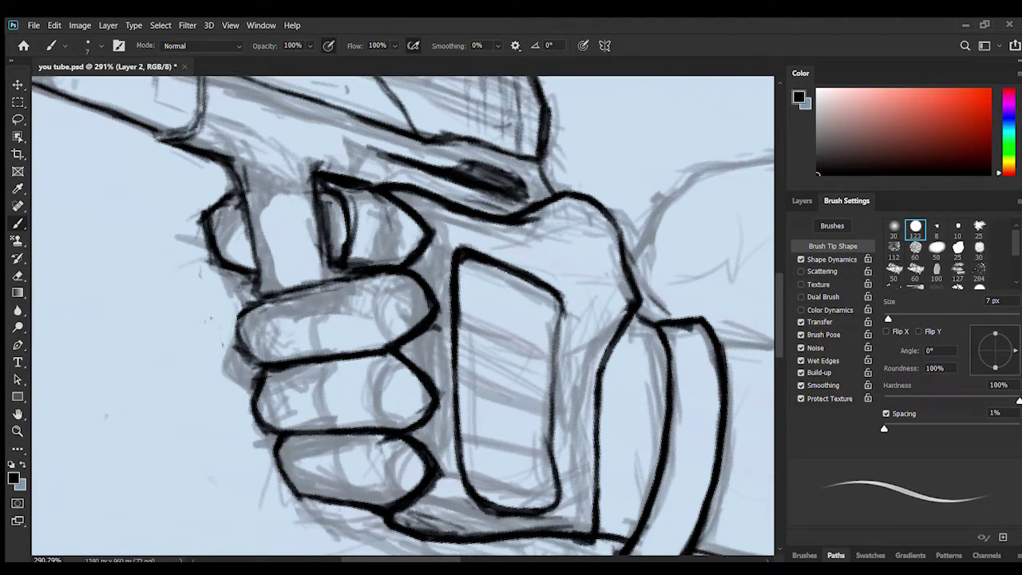
# Clean up the upper corner of the pistol hand's cuff and join it to the wrist with a short ink line.
pyautogui.press('e')
pyautogui.moveTo(665, 326)
pyautogui.mouseDown()
pyautogui.moveTo(701, 325)
pyautogui.moveTo(667, 340)
pyautogui.moveTo(723, 357)
pyautogui.moveTo(717, 322)
pyautogui.mouseUp()
pyautogui.press('b')
pyautogui.click(17, 275)
pyautogui.click(17, 224)
pyautogui.moveTo(659, 316)
pyautogui.mouseDown()
pyautogui.moveTo(670, 361)
pyautogui.moveTo(519, 333)
pyautogui.moveTo(490, 300)
pyautogui.mouseUp()
pyautogui.click(18, 276)
pyautogui.press('b')
# Erase excess ink along the pistol hand's wrist line and touch up the hand's lower edge near the cuff.
pyautogui.click(18, 276)
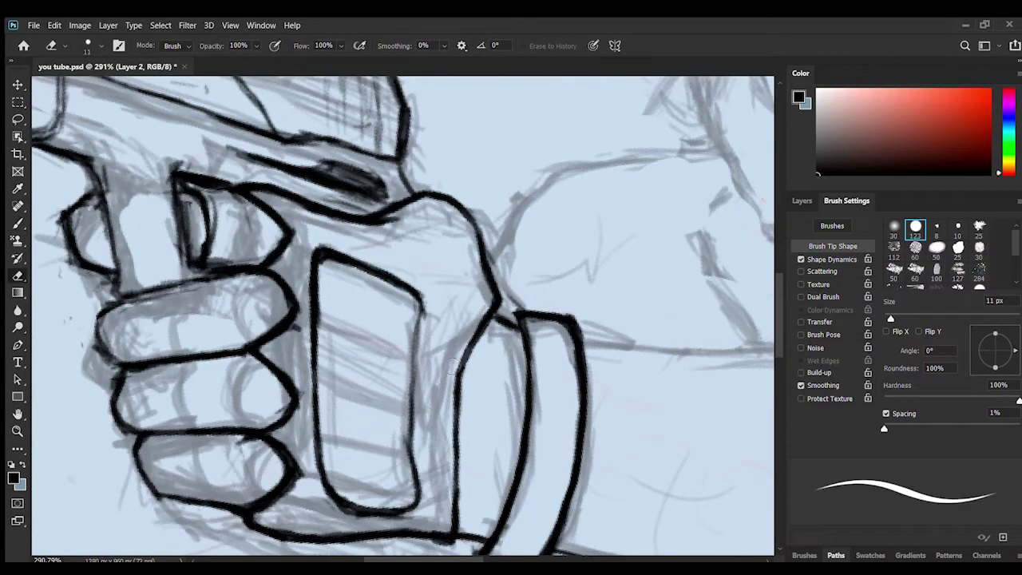
pyautogui.moveTo(455, 369); pyautogui.dragTo(428, 369)
pyautogui.click(18, 224)
pyautogui.moveTo(390, 530)
pyautogui.mouseDown()
pyautogui.moveTo(416, 540)
pyautogui.moveTo(415, 560)
pyautogui.mouseUp()
pyautogui.click(18, 278)
# Ink the upper contour of the pistol forearm from the cuff toward the elbow, replacing a first attempt.
pyautogui.moveTo(779, 316); pyautogui.dragTo(779, 338)
pyautogui.click(18, 413)
pyautogui.press('r')
pyautogui.moveTo(304, 372); pyautogui.dragTo(289, 301)
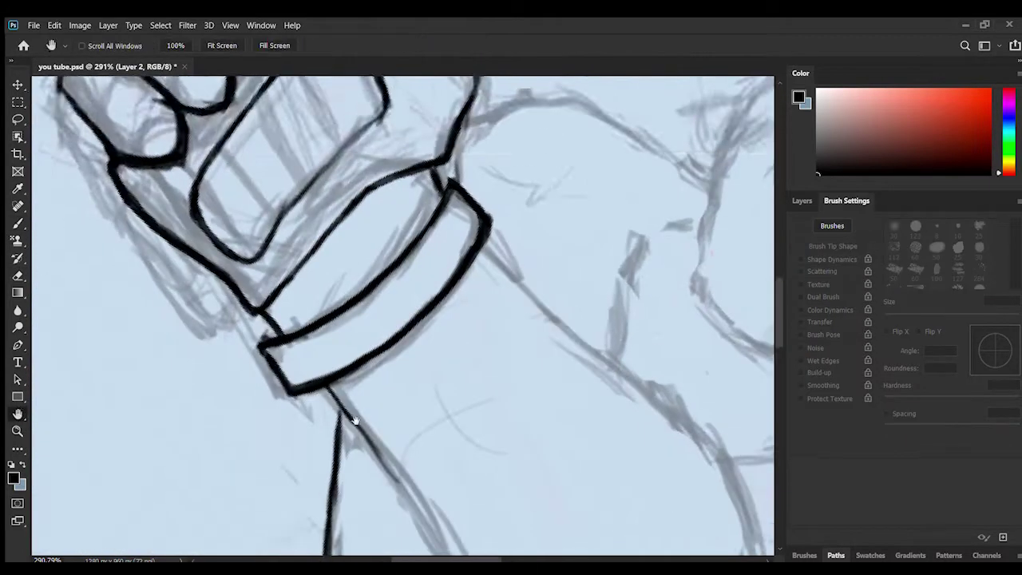
pyautogui.moveTo(354, 420); pyautogui.dragTo(257, 320)
pyautogui.click(17, 224)
pyautogui.moveTo(387, 144); pyautogui.dragTo(478, 229)
pyautogui.hotkey('ctrl', 'z')
pyautogui.moveTo(386, 143)
pyautogui.mouseDown()
pyautogui.moveTo(497, 254)
pyautogui.moveTo(598, 322)
pyautogui.mouseUp()
pyautogui.moveTo(552, 290)
pyautogui.mouseDown()
pyautogui.moveTo(601, 321)
pyautogui.moveTo(655, 417)
pyautogui.mouseUp()
# Ink the pistol forearm's lower contour from the cuff to the elbow, undoing a misplaced stroke.
pyautogui.moveTo(779, 329); pyautogui.dragTo(778, 358)
pyautogui.press('r')
pyautogui.moveTo(310, 363); pyautogui.dragTo(443, 234)
pyautogui.press('b')
pyautogui.moveTo(149, 278); pyautogui.dragTo(212, 246)
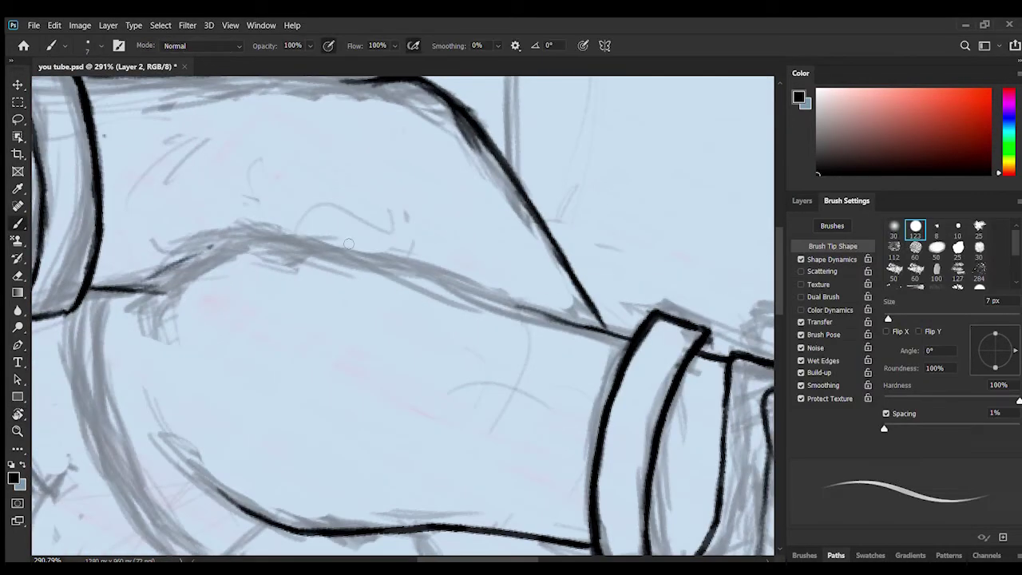
pyautogui.moveTo(415, 285)
pyautogui.mouseDown()
pyautogui.moveTo(561, 322)
pyautogui.moveTo(424, 285)
pyautogui.moveTo(195, 262)
pyautogui.mouseUp()
pyautogui.hotkey('ctrl', 'z')
pyautogui.press('r')
pyautogui.moveTo(302, 299)
pyautogui.mouseDown()
pyautogui.moveTo(328, 254)
pyautogui.moveTo(477, 380)
pyautogui.mouseUp()
pyautogui.click(18, 276)
pyautogui.click(18, 223)
pyautogui.press('space')
pyautogui.moveTo(609, 407)
pyautogui.mouseDown()
pyautogui.moveTo(265, 299)
pyautogui.moveTo(196, 312)
pyautogui.mouseUp()
pyautogui.hotkey('ctrl', 'space')
pyautogui.moveTo(196, 312); pyautogui.dragTo(140, 309)
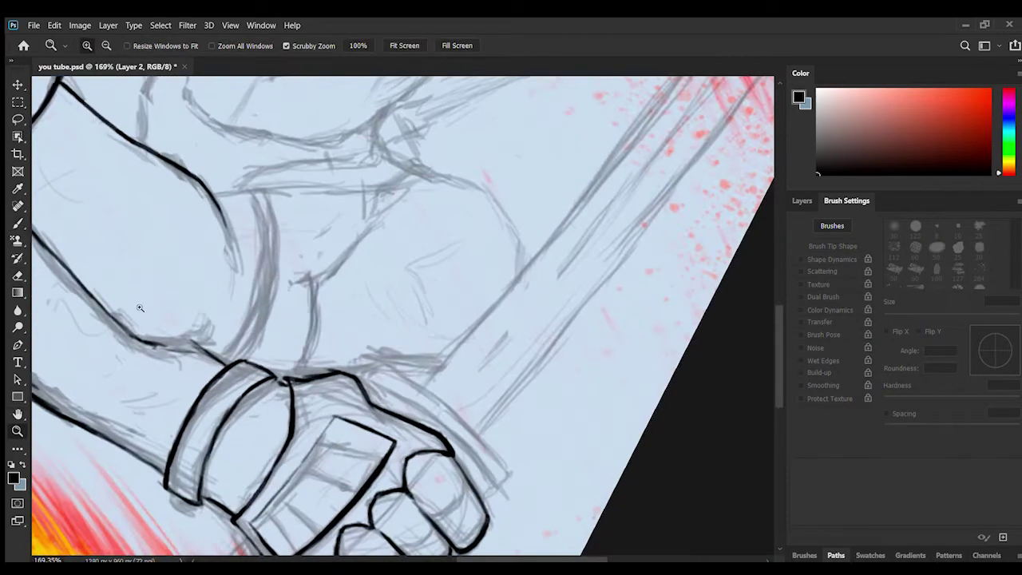
# Ink the upper arm's lower contour from the elbow past the sword hand's cuff.
pyautogui.moveTo(194, 346)
pyautogui.mouseDown()
pyautogui.moveTo(307, 355)
pyautogui.moveTo(262, 350)
pyautogui.mouseUp()
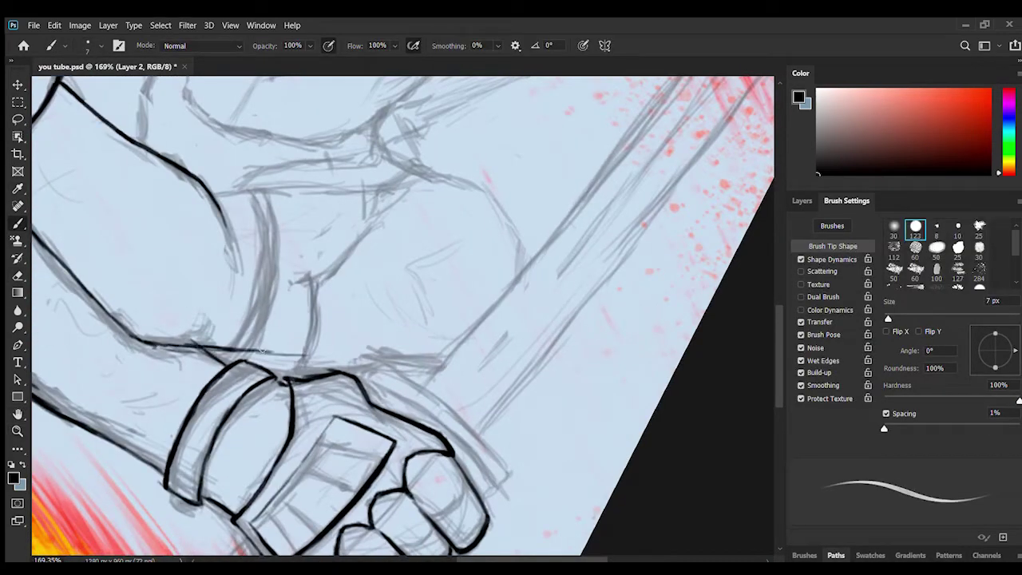
pyautogui.press('r')
pyautogui.moveTo(358, 346); pyautogui.dragTo(353, 298)
pyautogui.press('h')
pyautogui.moveTo(375, 360); pyautogui.dragTo(375, 324)
pyautogui.moveTo(267, 284); pyautogui.dragTo(321, 346)
pyautogui.moveTo(244, 252); pyautogui.dragTo(342, 366)
pyautogui.moveTo(289, 313); pyautogui.dragTo(350, 380)
# Ink the line from the forearm up to the shoulder and the shoulder's rounded outer curve beside the blade.
pyautogui.moveTo(463, 263)
pyautogui.mouseDown()
pyautogui.moveTo(433, 216)
pyautogui.moveTo(359, 149)
pyautogui.mouseUp()
pyautogui.hotkey('ctrl', 'z')
pyautogui.moveTo(461, 261); pyautogui.dragTo(360, 149)
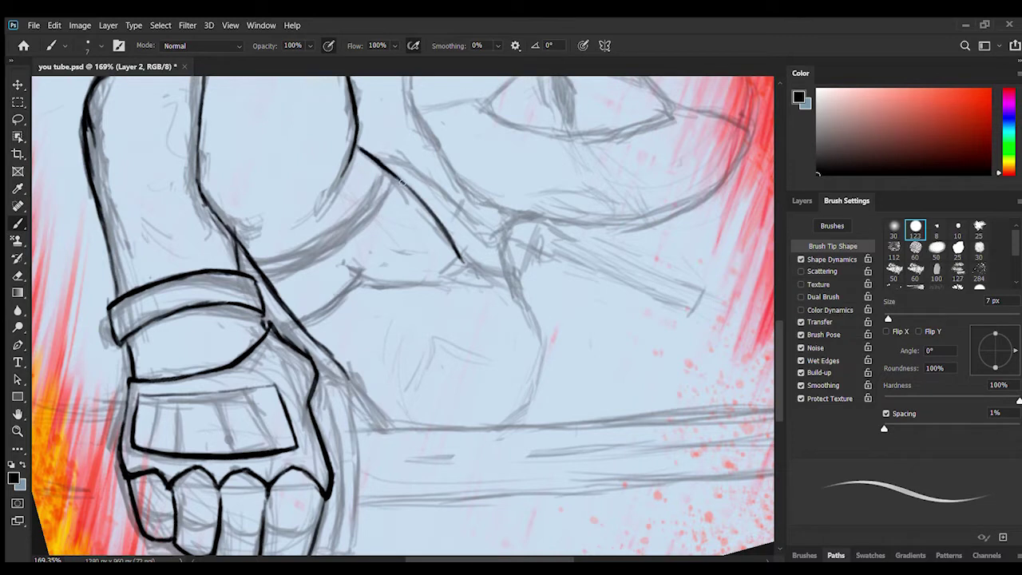
pyautogui.moveTo(536, 395); pyautogui.dragTo(526, 311)
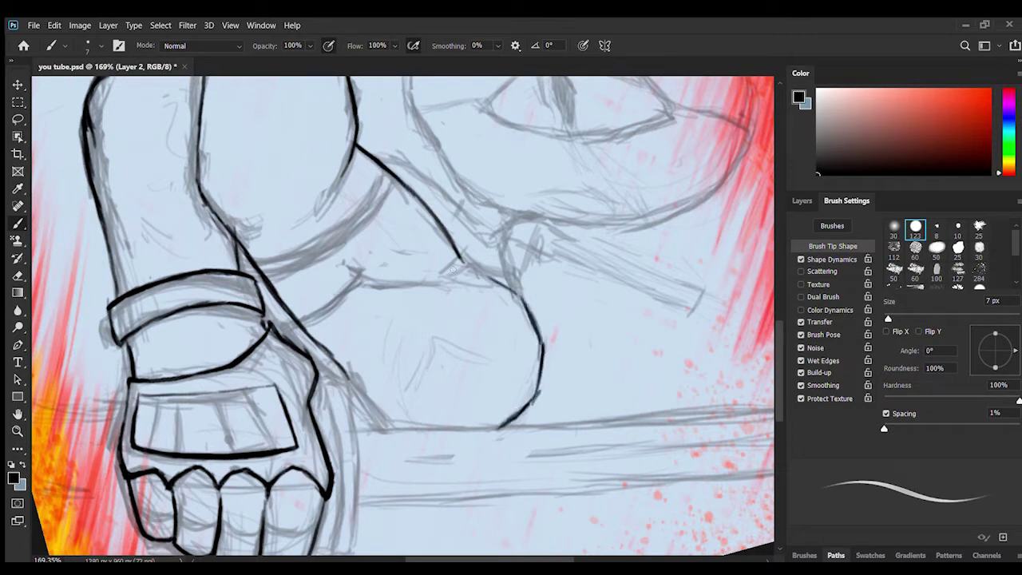
pyautogui.keyDown('alt'); pyautogui.click(385, 252); pyautogui.keyUp('alt')
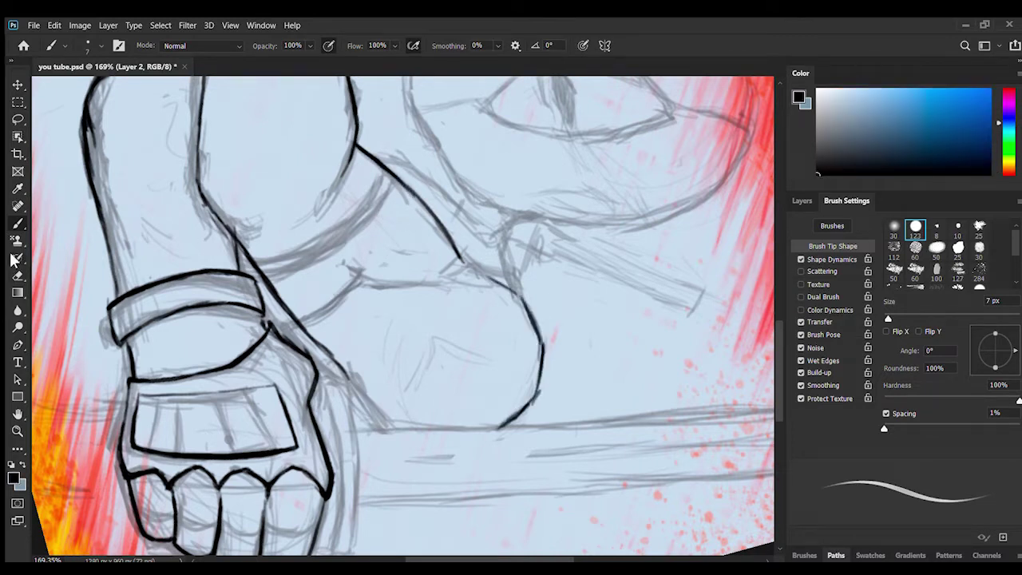
# Extend the upper arm's lower contour up to the sword and begin inking the edge of the sword's guard.
pyautogui.click(17, 415)
pyautogui.press('r')
pyautogui.moveTo(276, 368); pyautogui.dragTo(458, 435)
pyautogui.press('b')
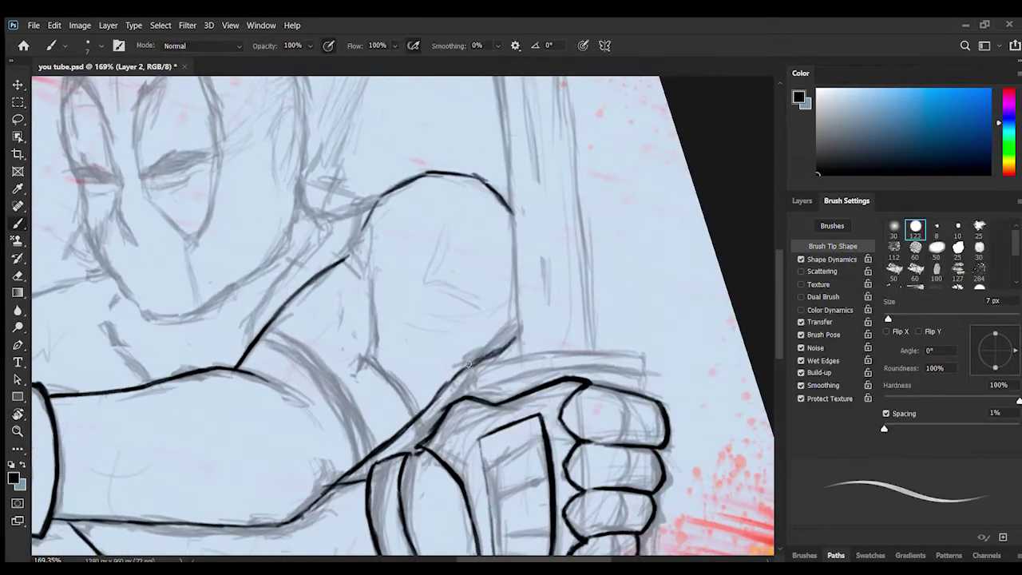
pyautogui.scroll(-2, 509, 297)
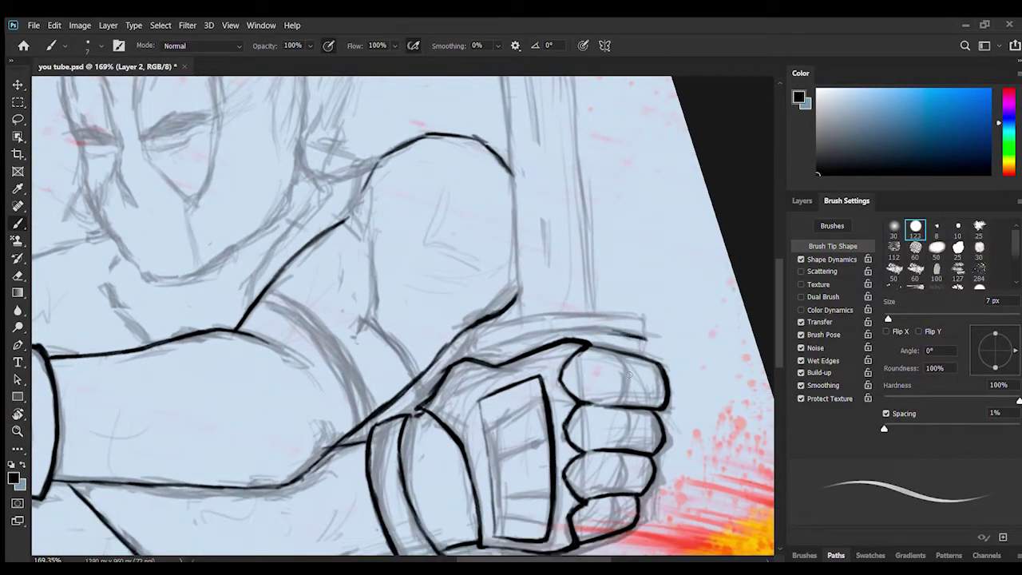
pyautogui.moveTo(606, 311); pyautogui.dragTo(577, 310)
pyautogui.moveTo(639, 336); pyautogui.dragTo(557, 330)
# Ink the sword guard's curved long edges, close its ends, and add its inner edge beside the knuckles.
pyautogui.press('r')
pyautogui.press('g')
pyautogui.moveTo(552, 234)
pyautogui.mouseDown()
pyautogui.moveTo(472, 471)
pyautogui.moveTo(427, 315)
pyautogui.mouseUp()
pyautogui.press('h')
pyautogui.press('b')
pyautogui.moveTo(333, 225); pyautogui.dragTo(344, 331)
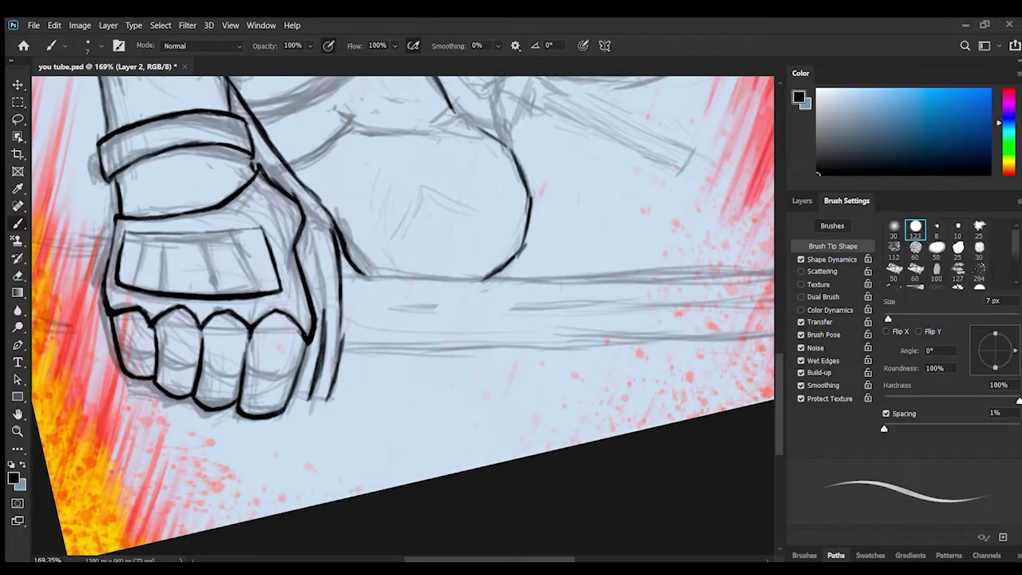
pyautogui.moveTo(340, 268); pyautogui.dragTo(339, 351)
pyautogui.moveTo(342, 264); pyautogui.dragTo(344, 332)
pyautogui.moveTo(317, 229); pyautogui.dragTo(323, 331)
pyautogui.moveTo(309, 400); pyautogui.dragTo(328, 401)
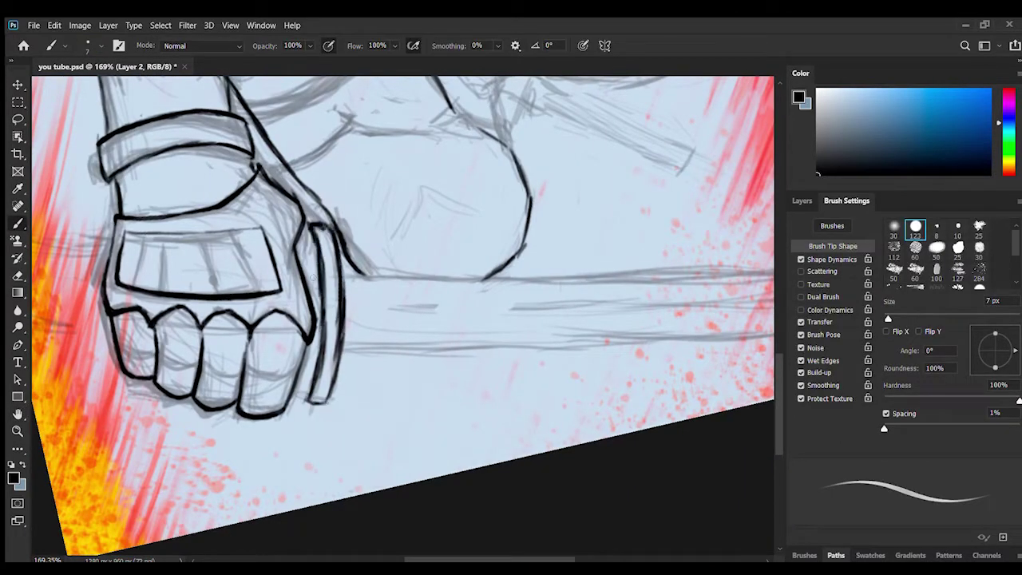
pyautogui.moveTo(311, 225); pyautogui.dragTo(306, 401)
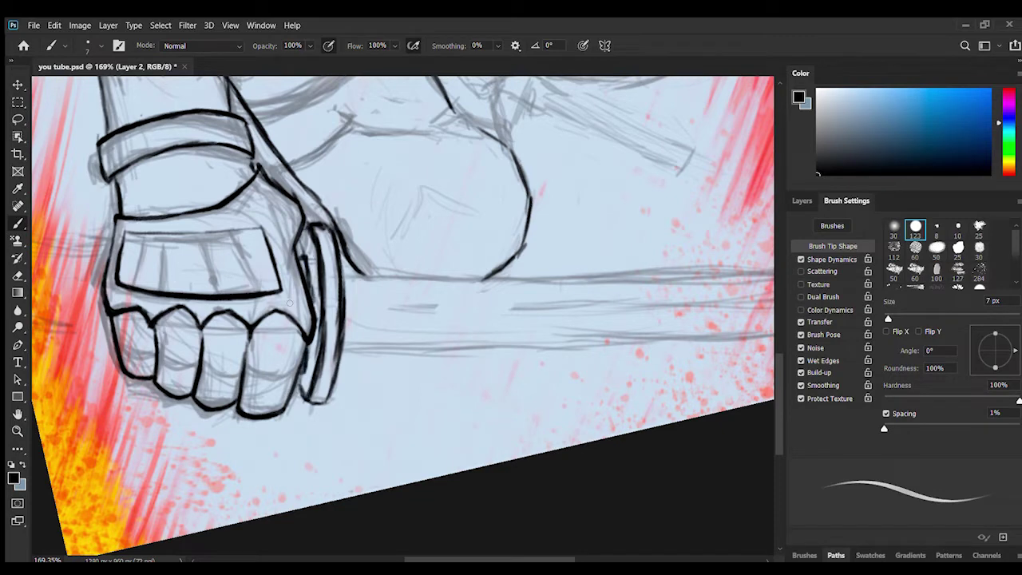
# Ink both edges of the sword's handle out to the canvas border and fill it with crisscross wrapping lines.
pyautogui.hscroll(-5, 285, 228)
pyautogui.moveTo(299, 325); pyautogui.dragTo(214, 318)
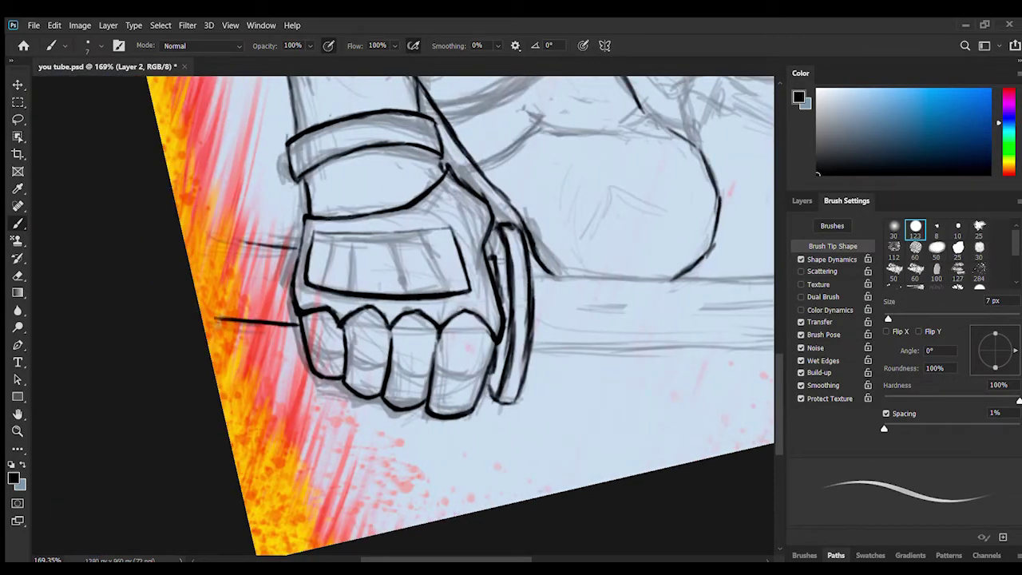
pyautogui.moveTo(298, 250); pyautogui.dragTo(229, 242)
pyautogui.moveTo(292, 256); pyautogui.dragTo(226, 310)
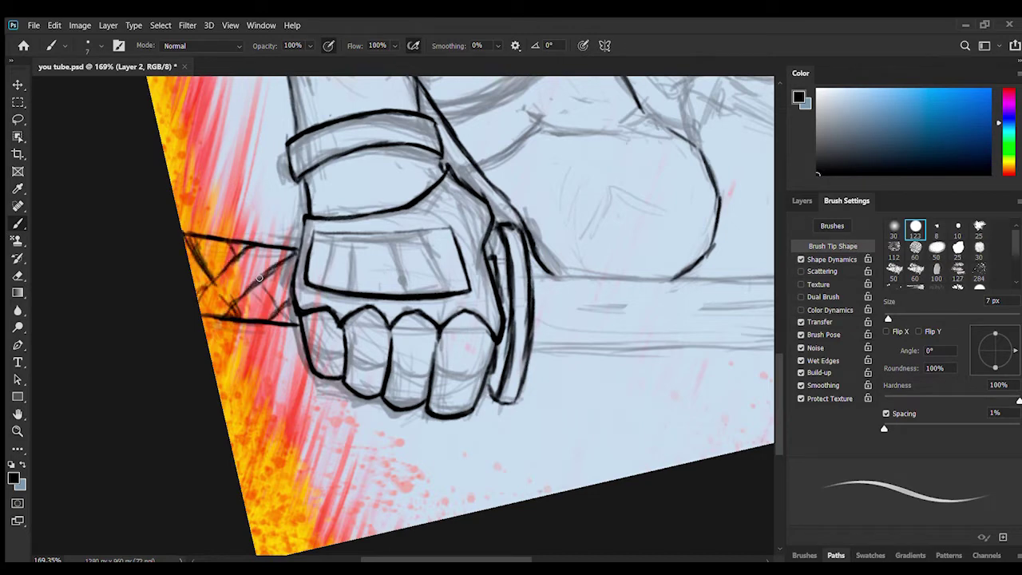
pyautogui.hscroll(8, 259, 278)
pyautogui.press('r')
pyautogui.moveTo(206, 319); pyautogui.dragTo(567, 411)
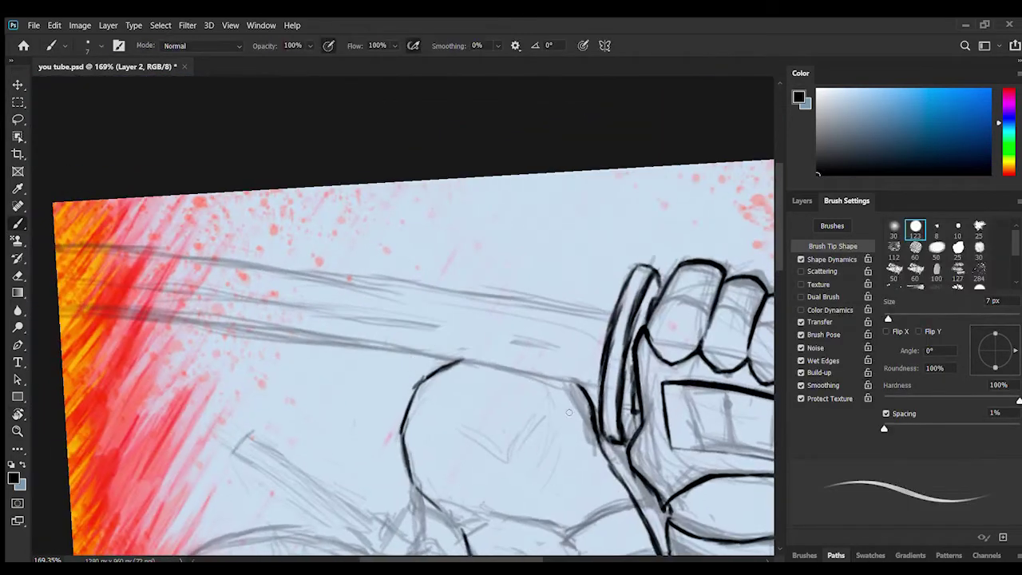
pyautogui.hotkey('ctrl', 'space')
pyautogui.moveTo(428, 339)
pyautogui.mouseDown()
pyautogui.moveTo(442, 344)
pyautogui.moveTo(411, 327)
pyautogui.mouseUp()
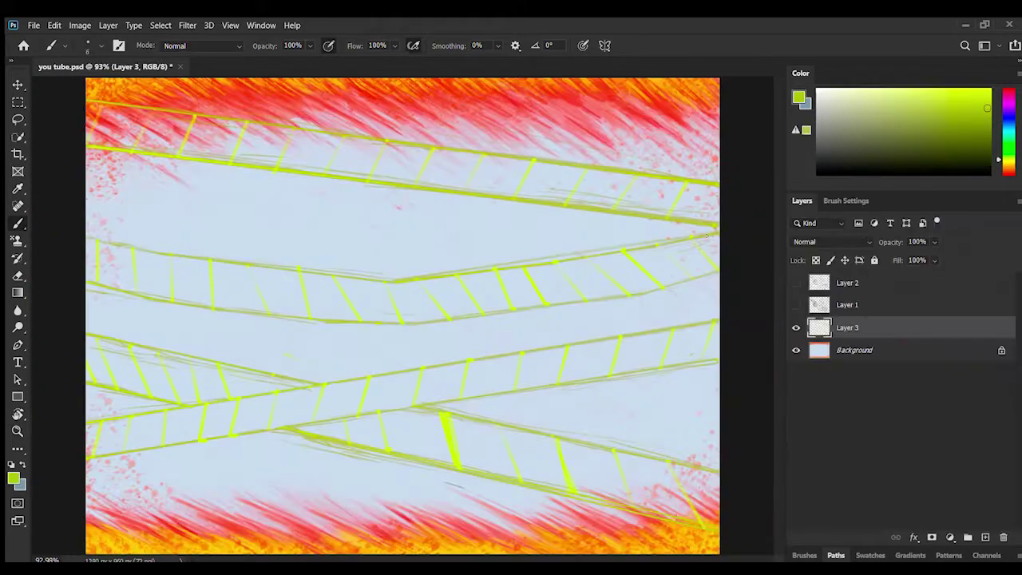
# Try filling the end segment of the top tape with dark green at the canvas's right edge, using a 40 px brush.
pyautogui.scroll(5, 654, 220)
pyautogui.hotkey('ctrl', 'z')
pyautogui.moveTo(702, 164)
pyautogui.mouseDown()
pyautogui.moveTo(657, 174)
pyautogui.moveTo(639, 228)
pyautogui.moveTo(631, 200)
pyautogui.mouseUp()
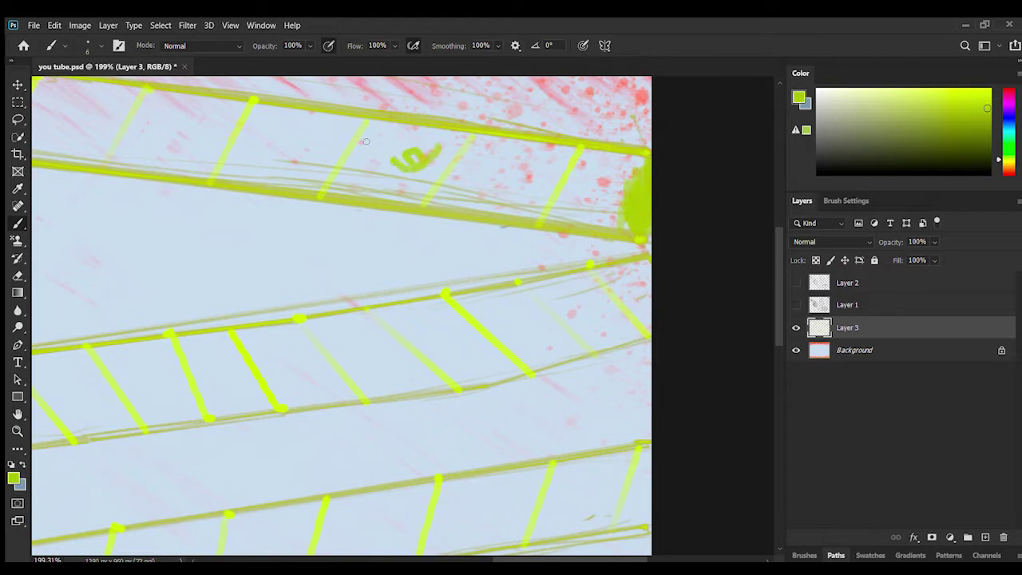
pyautogui.moveTo(634, 178)
pyautogui.mouseDown()
pyautogui.moveTo(597, 174)
pyautogui.moveTo(582, 215)
pyautogui.moveTo(607, 221)
pyautogui.moveTo(601, 196)
pyautogui.moveTo(623, 183)
pyautogui.moveTo(564, 240)
pyautogui.mouseUp()
pyautogui.press(']')
pyautogui.press(']')
pyautogui.press(']')
pyautogui.press(']')
pyautogui.press(']')
pyautogui.press(']')
pyautogui.press(']')
pyautogui.press(']')
pyautogui.hotkey('ctrl', 'z')
pyautogui.hotkey('ctrl', 'z')
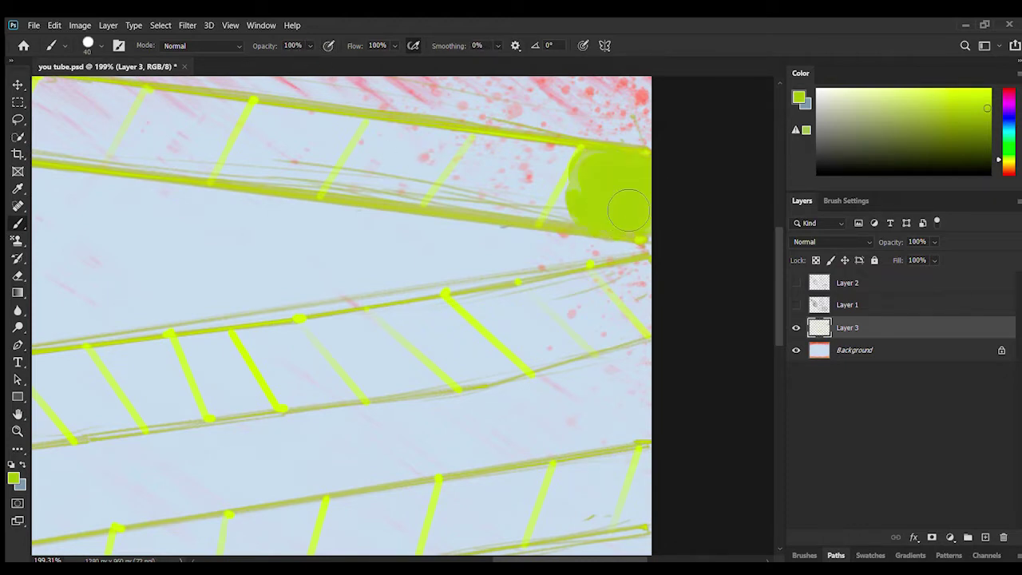
pyautogui.moveTo(590, 159)
pyautogui.mouseDown()
pyautogui.moveTo(580, 188)
pyautogui.moveTo(590, 227)
pyautogui.mouseUp()
pyautogui.moveTo(455, 139); pyautogui.dragTo(414, 189)
# Pick a lighter yellow-green and fill alternating segments of the top tape from its right end inward, reducing the brush to 12 px.
pyautogui.click(925, 91)
pyautogui.moveTo(646, 178)
pyautogui.mouseDown()
pyautogui.moveTo(646, 235)
pyautogui.moveTo(624, 236)
pyautogui.moveTo(588, 203)
pyautogui.moveTo(655, 175)
pyautogui.moveTo(570, 219)
pyautogui.mouseUp()
pyautogui.moveTo(460, 134)
pyautogui.mouseDown()
pyautogui.moveTo(407, 208)
pyautogui.moveTo(418, 172)
pyautogui.moveTo(354, 196)
pyautogui.moveTo(377, 150)
pyautogui.moveTo(399, 171)
pyautogui.moveTo(434, 129)
pyautogui.mouseUp()
pyautogui.moveTo(236, 112)
pyautogui.mouseDown()
pyautogui.moveTo(664, 253)
pyautogui.moveTo(572, 319)
pyautogui.moveTo(563, 244)
pyautogui.moveTo(591, 291)
pyautogui.moveTo(628, 257)
pyautogui.mouseUp()
pyautogui.press('[')
pyautogui.press('[')
pyautogui.press('[')
pyautogui.press('[')
pyautogui.press('[')
pyautogui.moveTo(455, 214)
pyautogui.mouseDown()
pyautogui.moveTo(361, 204)
pyautogui.moveTo(331, 278)
pyautogui.moveTo(418, 297)
pyautogui.moveTo(422, 254)
pyautogui.moveTo(354, 258)
pyautogui.moveTo(367, 264)
pyautogui.mouseUp()
pyautogui.moveTo(268, 192)
pyautogui.mouseDown()
pyautogui.moveTo(164, 184)
pyautogui.moveTo(132, 262)
pyautogui.mouseUp()
pyautogui.moveTo(222, 273); pyautogui.dragTo(154, 262)
pyautogui.moveTo(263, 204)
pyautogui.mouseDown()
pyautogui.moveTo(234, 208)
pyautogui.moveTo(153, 253)
pyautogui.moveTo(183, 210)
pyautogui.mouseUp()
# Outline and fill the second yellow-green segment from the top tape's left end.
pyautogui.moveTo(419, 561); pyautogui.dragTo(333, 560)
pyautogui.moveTo(465, 162)
pyautogui.mouseDown()
pyautogui.moveTo(401, 156)
pyautogui.moveTo(347, 203)
pyautogui.moveTo(334, 231)
pyautogui.mouseUp()
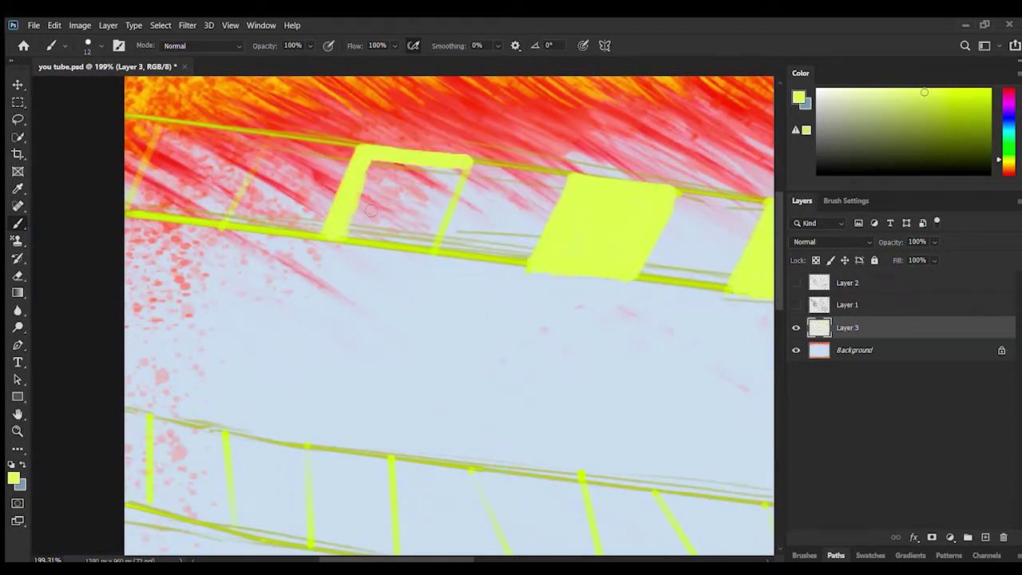
pyautogui.moveTo(431, 247)
pyautogui.mouseDown()
pyautogui.moveTo(409, 244)
pyautogui.moveTo(465, 171)
pyautogui.moveTo(441, 233)
pyautogui.moveTo(385, 172)
pyautogui.moveTo(382, 227)
pyautogui.moveTo(416, 199)
pyautogui.mouseUp()
pyautogui.moveTo(565, 452); pyautogui.dragTo(577, 448)
# Outline the first segment of the top tape at the canvas's left edge in yellow-green with the Brush.
pyautogui.press('z')
pyautogui.moveTo(388, 561); pyautogui.dragTo(330, 561)
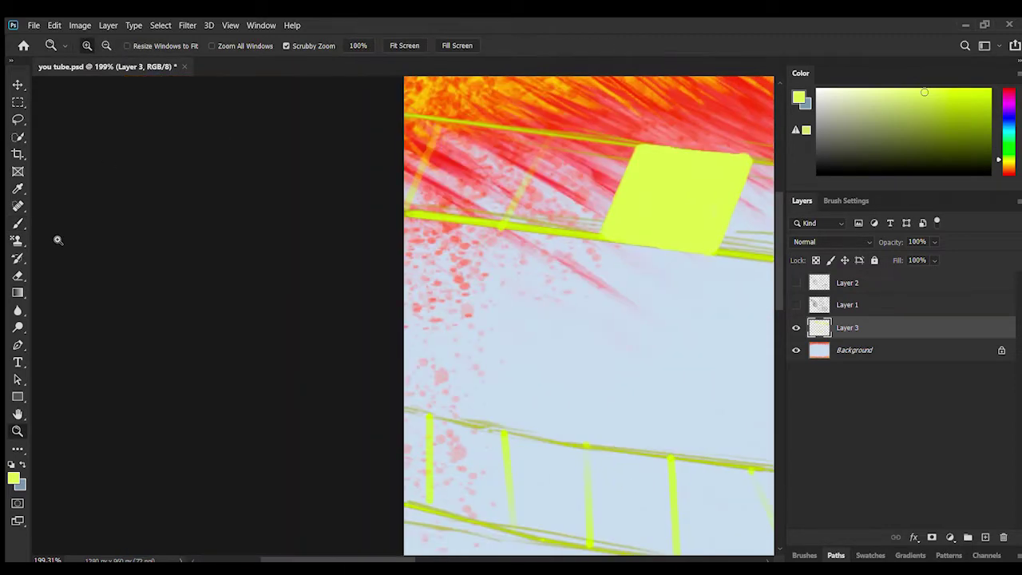
pyautogui.click(17, 449)
pyautogui.press('z')
pyautogui.moveTo(585, 342); pyautogui.dragTo(416, 383)
pyautogui.press('h')
pyautogui.click(16, 224)
pyautogui.moveTo(376, 260); pyautogui.dragTo(389, 259)
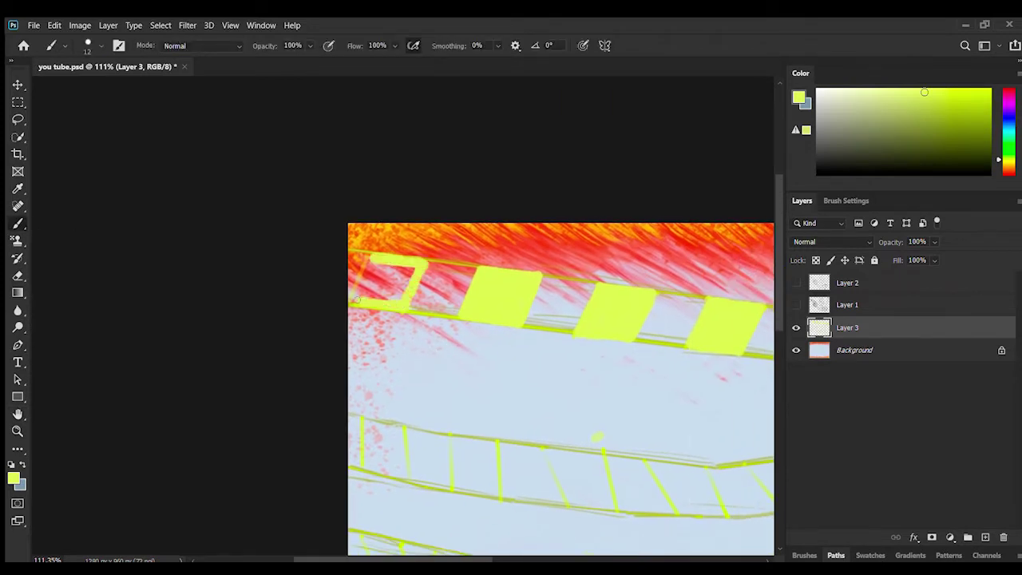
pyautogui.moveTo(357, 299)
pyautogui.mouseDown()
pyautogui.moveTo(369, 259)
pyautogui.moveTo(364, 294)
pyautogui.mouseUp()
# Switch to the Pencil at 30 px and fill the outlined segment at the top tape's left end.
pyautogui.click(847, 200)
pyautogui.moveTo(860, 437); pyautogui.dragTo(800, 438)
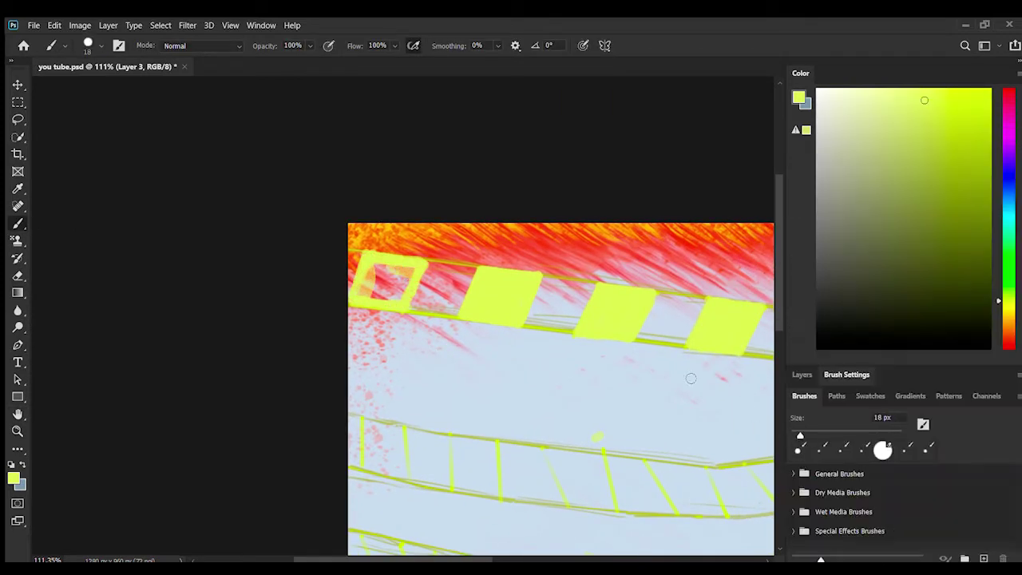
pyautogui.click(57, 252)
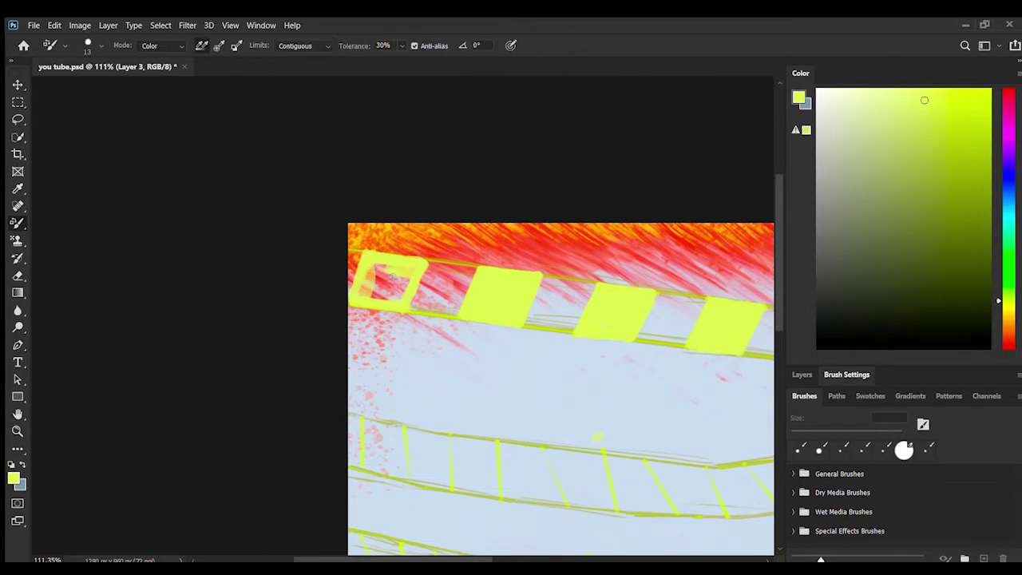
pyautogui.click(48, 237)
pyautogui.click(393, 281)
pyautogui.moveTo(794, 436); pyautogui.dragTo(807, 436)
pyautogui.moveTo(398, 283)
pyautogui.mouseDown()
pyautogui.moveTo(394, 301)
pyautogui.moveTo(380, 286)
pyautogui.mouseUp()
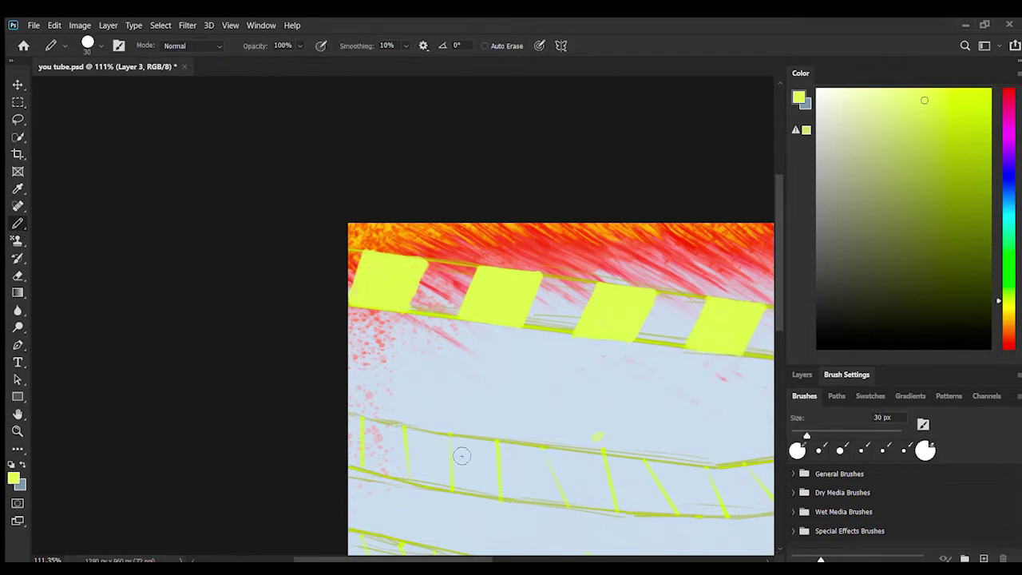
# Fill alternating segments of the second tape in yellow-green from the canvas's right edge to just past its bend.
pyautogui.hscroll(10, 461, 455)
pyautogui.scroll(-3, 471, 373)
pyautogui.moveTo(519, 257); pyautogui.dragTo(524, 261)
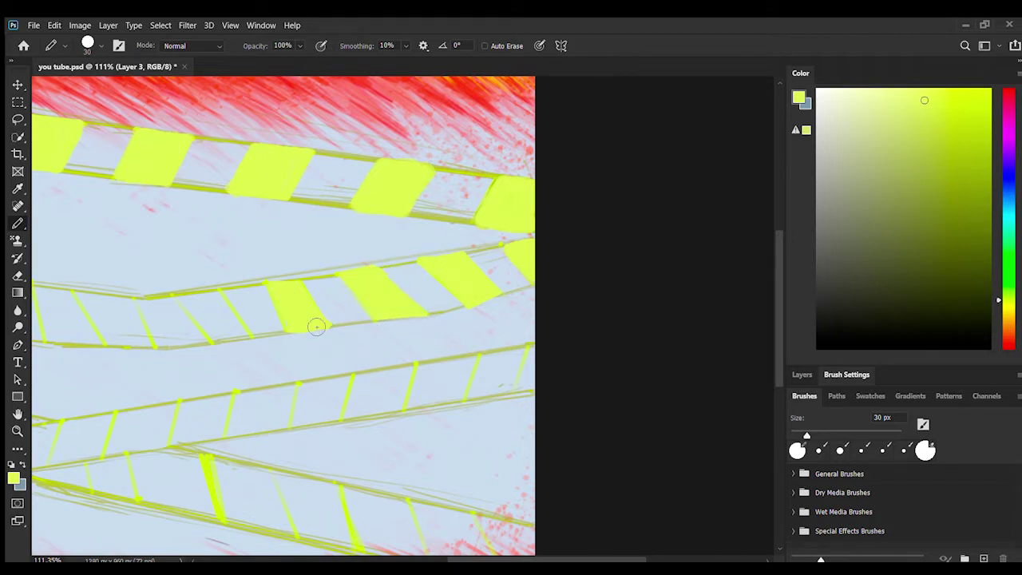
pyautogui.moveTo(219, 311); pyautogui.dragTo(214, 345)
pyautogui.moveTo(452, 559); pyautogui.dragTo(378, 557)
pyautogui.moveTo(399, 303); pyautogui.dragTo(366, 318)
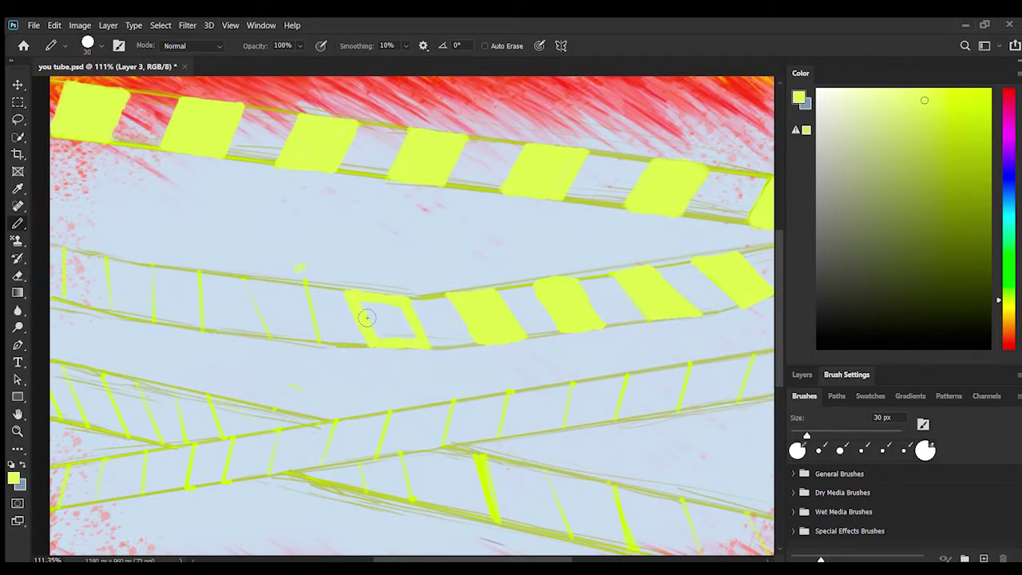
# Fill the second tape's remaining alternating segments in yellow-green out to the canvas's left edge.
pyautogui.moveTo(253, 307)
pyautogui.mouseDown()
pyautogui.moveTo(312, 302)
pyautogui.moveTo(304, 331)
pyautogui.mouseUp()
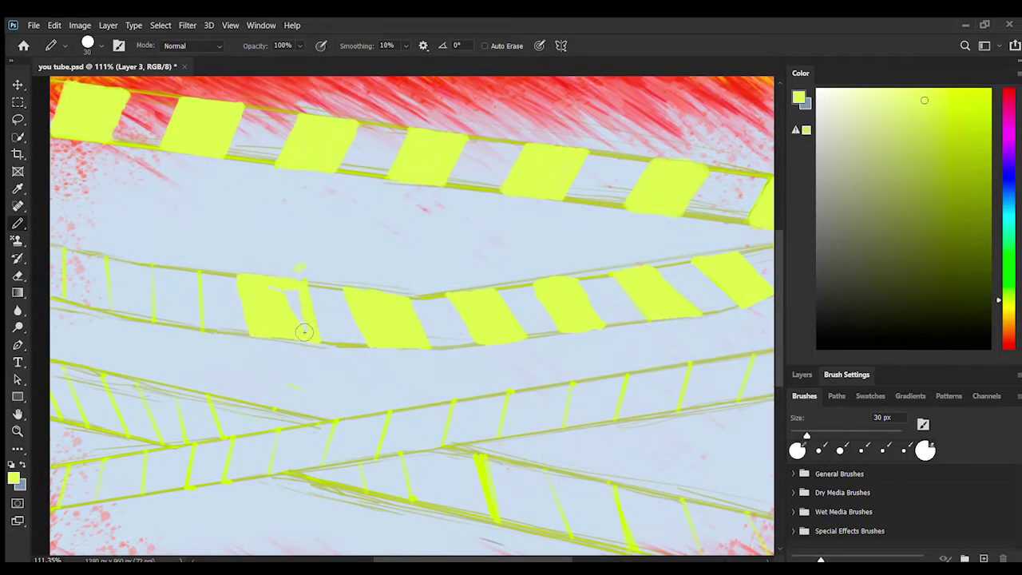
pyautogui.hscroll(-4, 372, 279)
pyautogui.moveTo(372, 275); pyautogui.dragTo(339, 325)
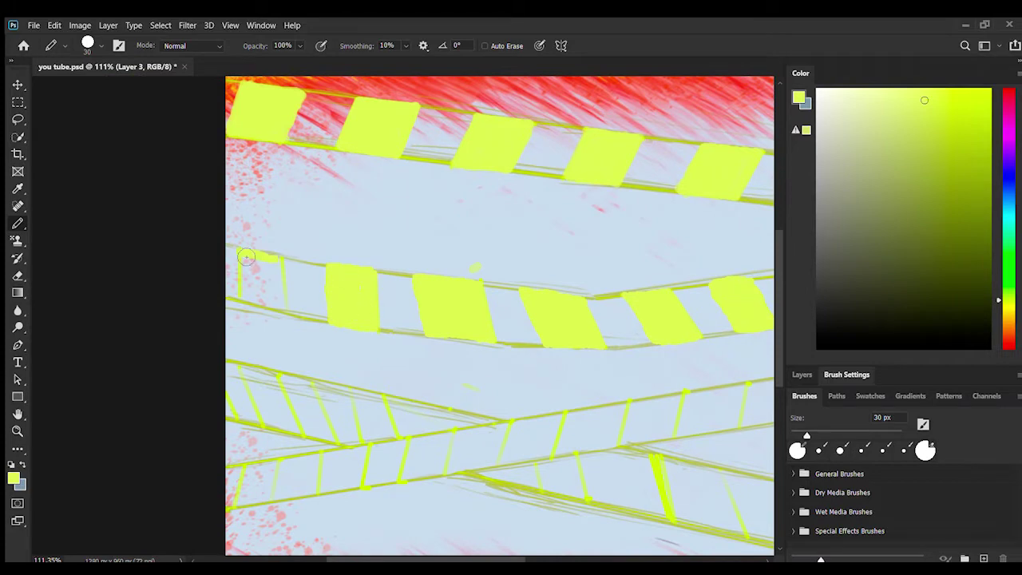
pyautogui.moveTo(246, 256)
pyautogui.mouseDown()
pyautogui.moveTo(263, 280)
pyautogui.moveTo(251, 301)
pyautogui.mouseUp()
# Fill alternating segments along the third tape in yellow-green from the canvas's right edge to its left edge.
pyautogui.hscroll(5, 557, 378)
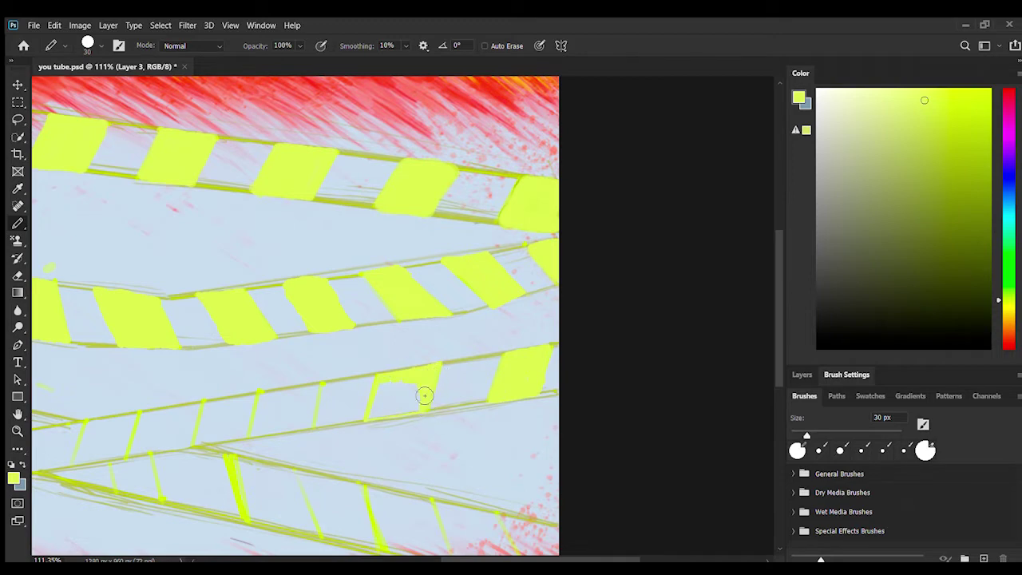
pyautogui.moveTo(424, 395); pyautogui.dragTo(400, 424)
pyautogui.hscroll(-6, 479, 408)
pyautogui.moveTo(514, 430); pyautogui.dragTo(558, 402)
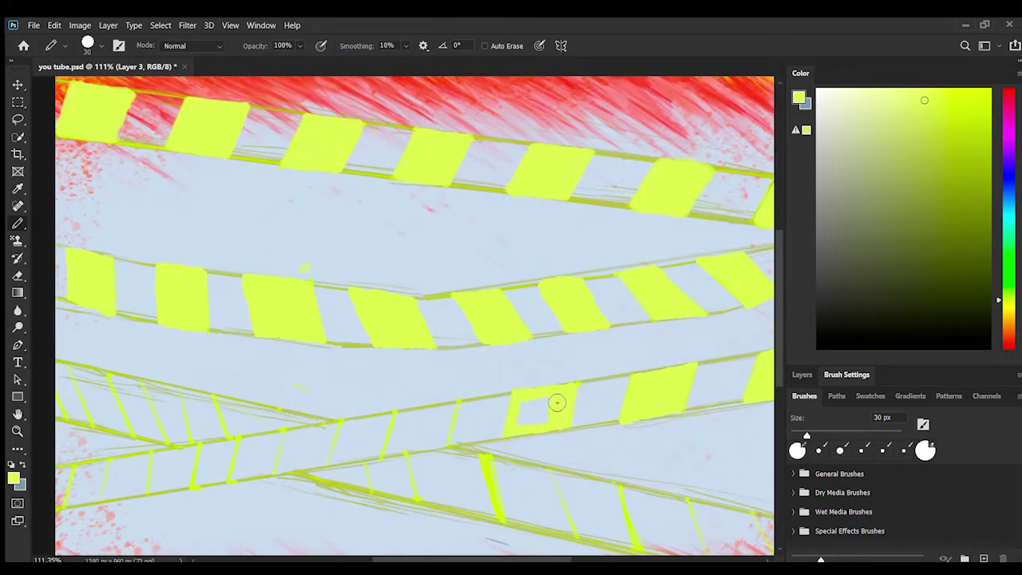
pyautogui.moveTo(417, 453); pyautogui.dragTo(423, 415)
pyautogui.moveTo(327, 463); pyautogui.dragTo(294, 447)
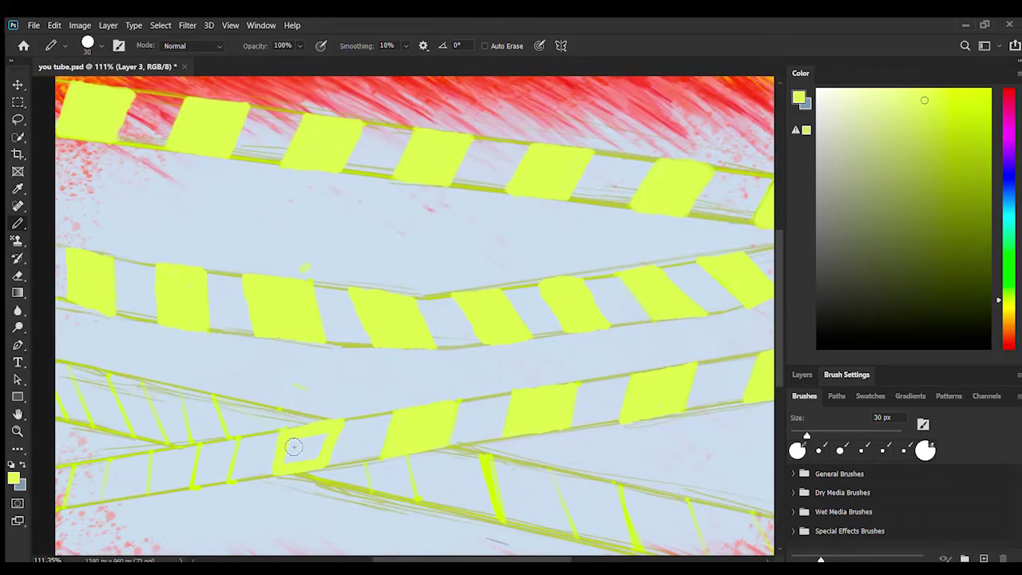
pyautogui.moveTo(157, 457)
pyautogui.mouseDown()
pyautogui.moveTo(110, 462)
pyautogui.moveTo(151, 479)
pyautogui.mouseUp()
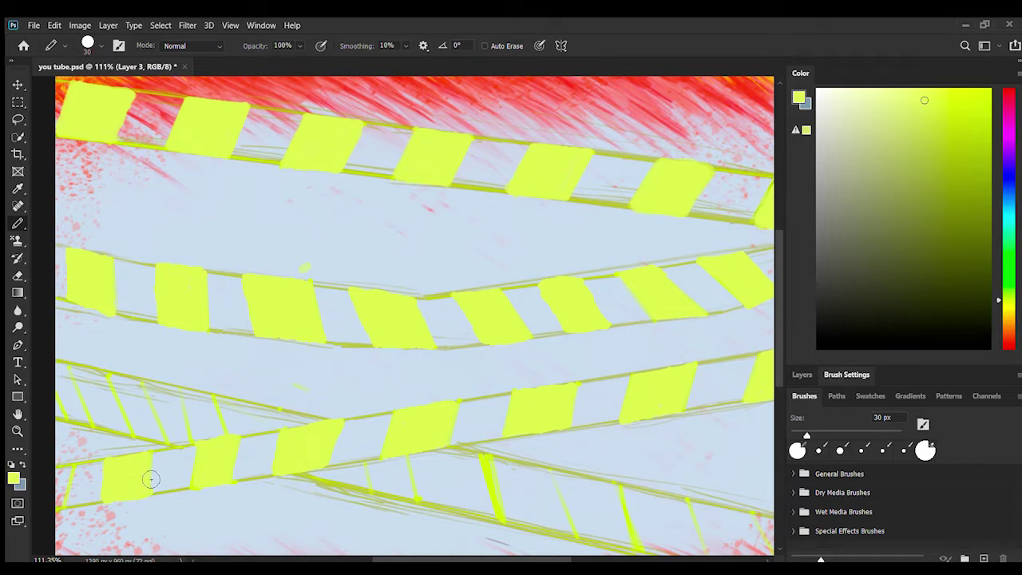
# Fill alternating yellow-green segments of the lower tape running to the bottom-right corner of the canvas, reducing the Pencil to 25 px.
pyautogui.moveTo(679, 479); pyautogui.dragTo(569, 321)
pyautogui.moveTo(652, 361)
pyautogui.mouseDown()
pyautogui.moveTo(690, 434)
pyautogui.moveTo(717, 441)
pyautogui.mouseUp()
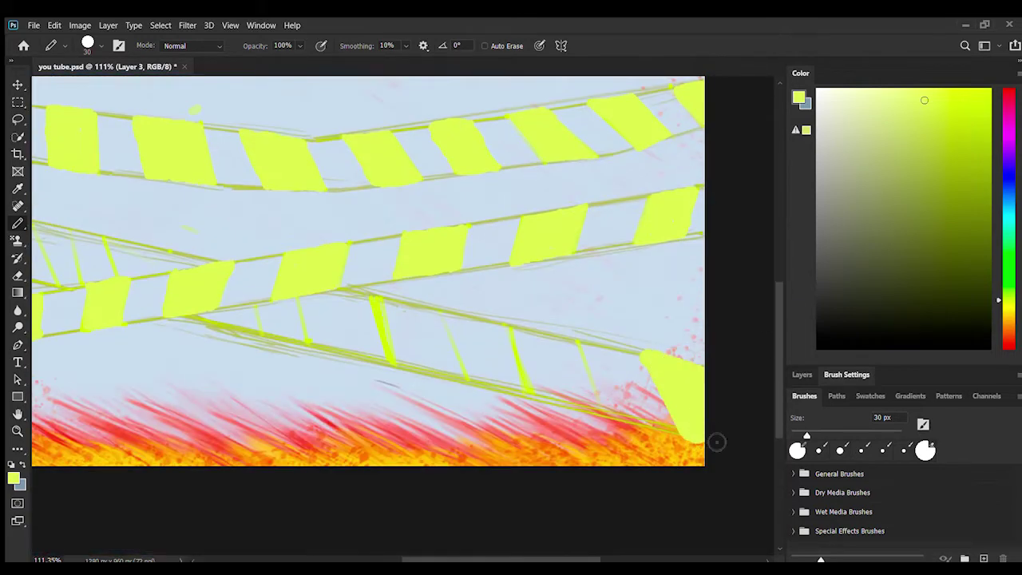
pyautogui.moveTo(517, 334)
pyautogui.mouseDown()
pyautogui.moveTo(599, 404)
pyautogui.moveTo(555, 397)
pyautogui.mouseUp()
pyautogui.press('[')
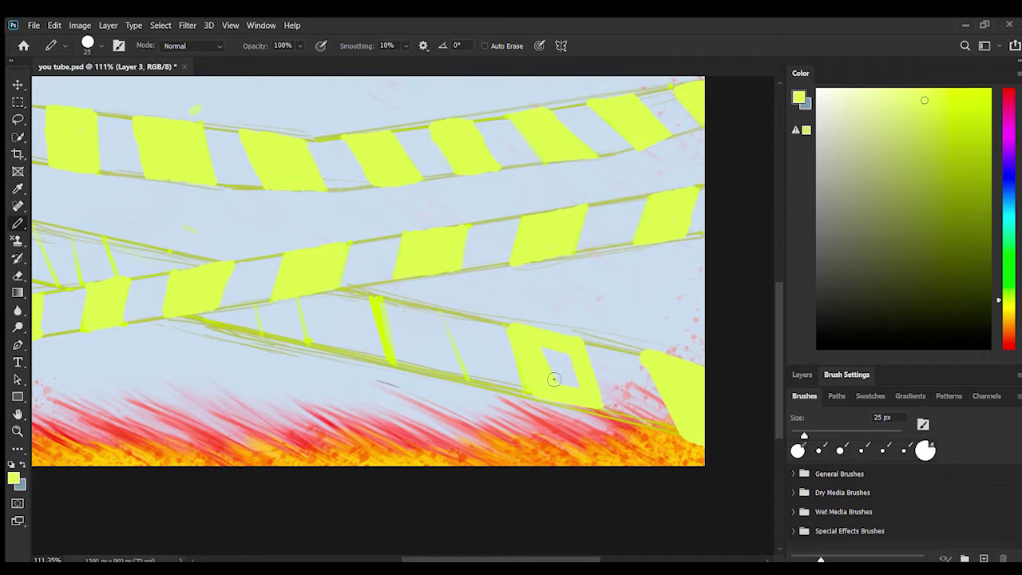
pyautogui.moveTo(447, 317)
pyautogui.mouseDown()
pyautogui.moveTo(374, 297)
pyautogui.moveTo(461, 377)
pyautogui.moveTo(397, 368)
pyautogui.mouseUp()
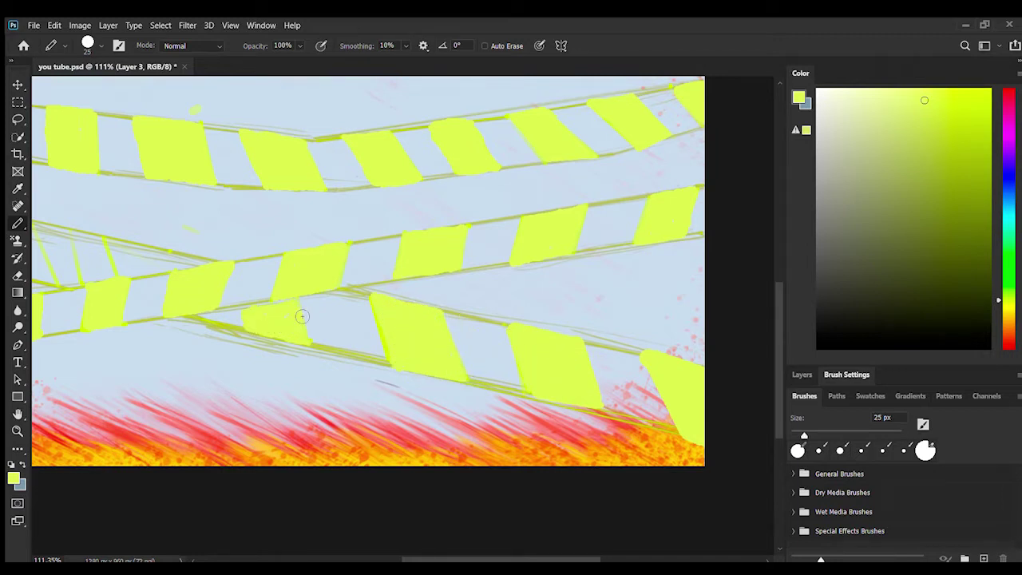
# Fill alternating yellow-green segments of the short tape between the crossing and the canvas's left edge.
pyautogui.moveTo(408, 557); pyautogui.dragTo(344, 557)
pyautogui.moveTo(373, 258); pyautogui.dragTo(333, 268)
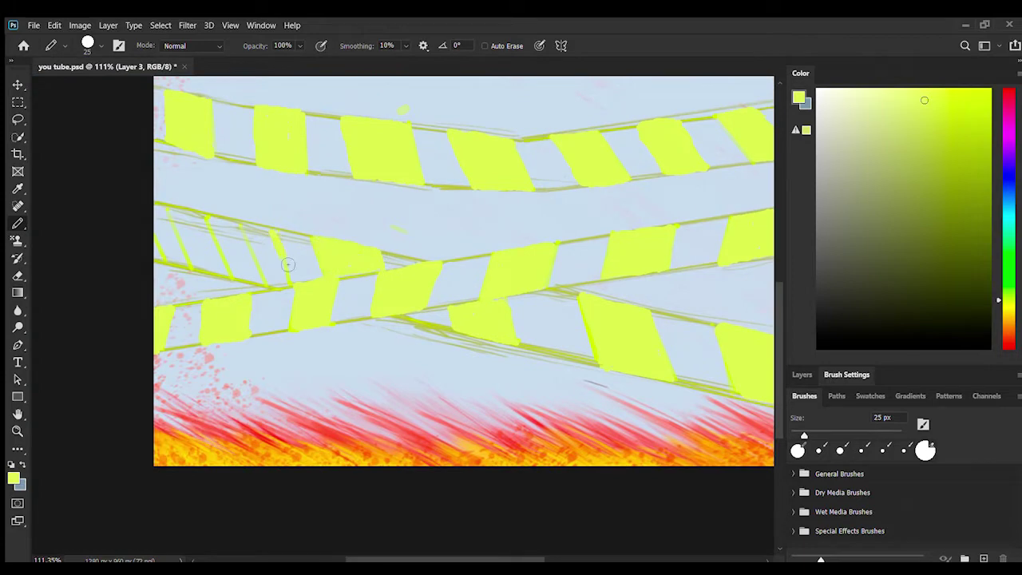
pyautogui.moveTo(178, 229); pyautogui.dragTo(163, 233)
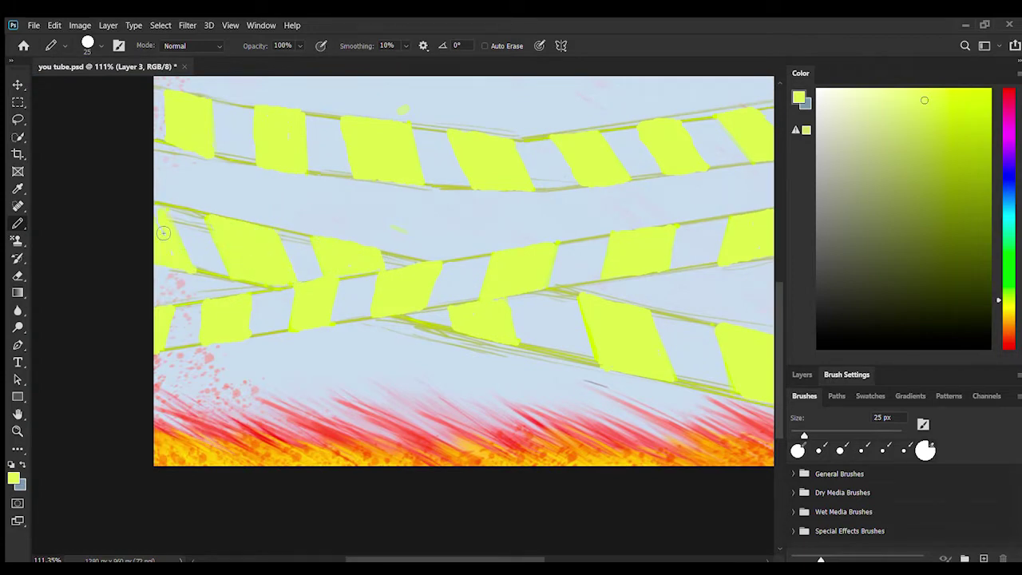
# Set the colour to black and fill the three gaps nearest the top tape's right end.
pyautogui.click(819, 341)
pyautogui.moveTo(450, 560); pyautogui.dragTo(524, 559)
pyautogui.moveTo(779, 360); pyautogui.dragTo(780, 285)
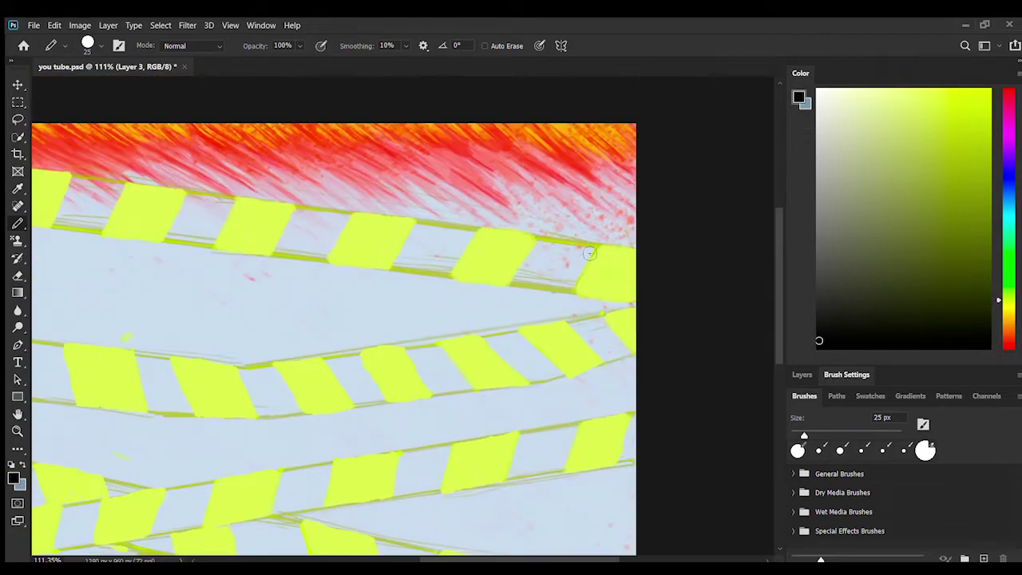
pyautogui.moveTo(584, 246)
pyautogui.mouseDown()
pyautogui.moveTo(536, 240)
pyautogui.moveTo(553, 270)
pyautogui.mouseUp()
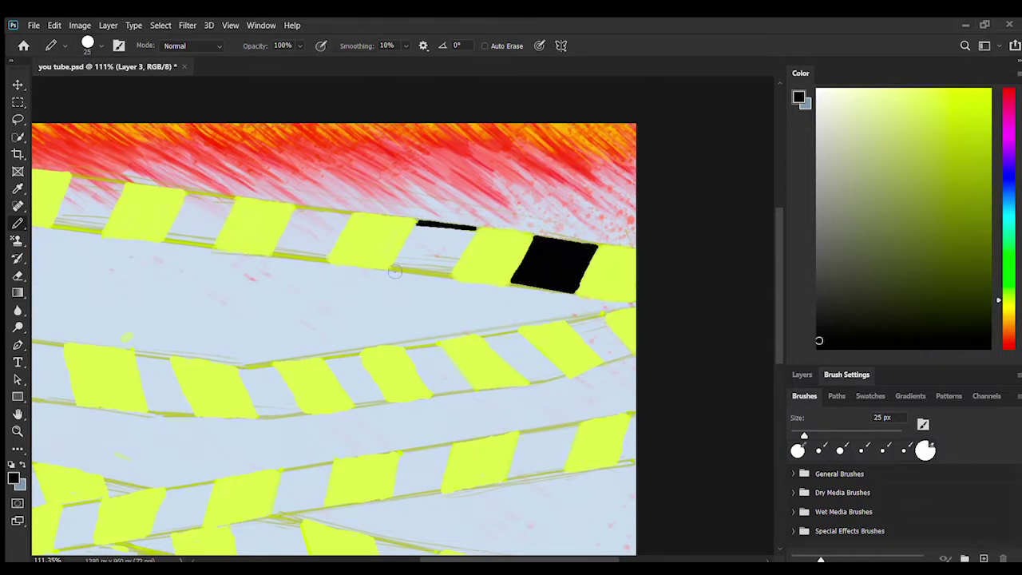
pyautogui.moveTo(395, 271)
pyautogui.mouseDown()
pyautogui.moveTo(478, 229)
pyautogui.moveTo(456, 258)
pyautogui.moveTo(416, 252)
pyautogui.mouseUp()
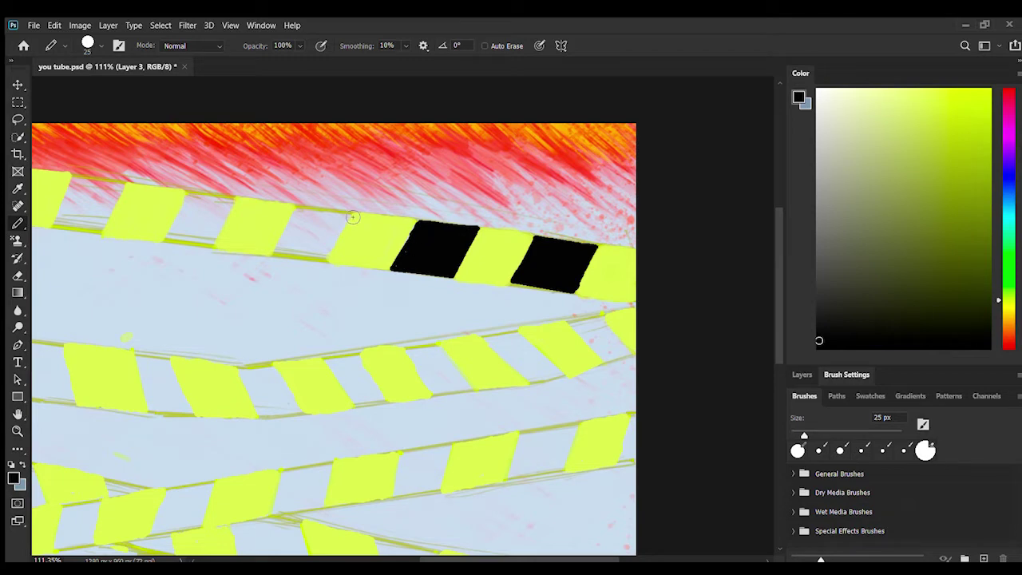
pyautogui.moveTo(274, 256)
pyautogui.mouseDown()
pyautogui.moveTo(335, 214)
pyautogui.moveTo(336, 242)
pyautogui.moveTo(301, 231)
pyautogui.mouseUp()
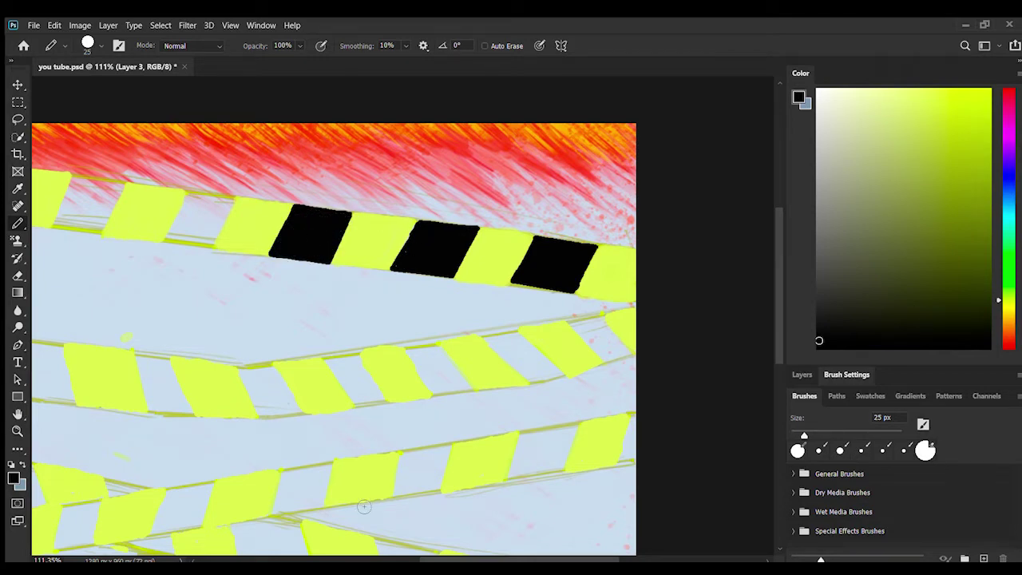
# Fill the top tape's remaining gaps with black out to its left end.
pyautogui.moveTo(479, 560); pyautogui.dragTo(414, 561)
pyautogui.moveTo(472, 203)
pyautogui.mouseDown()
pyautogui.moveTo(407, 239)
pyautogui.moveTo(476, 200)
pyautogui.moveTo(459, 251)
pyautogui.moveTo(454, 204)
pyautogui.moveTo(435, 231)
pyautogui.mouseUp()
pyautogui.moveTo(345, 233)
pyautogui.mouseDown()
pyautogui.moveTo(367, 185)
pyautogui.moveTo(336, 212)
pyautogui.moveTo(324, 200)
pyautogui.moveTo(319, 228)
pyautogui.mouseUp()
pyautogui.moveTo(252, 163)
pyautogui.mouseDown()
pyautogui.moveTo(196, 160)
pyautogui.moveTo(219, 212)
pyautogui.moveTo(231, 179)
pyautogui.moveTo(196, 195)
pyautogui.mouseUp()
pyautogui.moveTo(135, 152)
pyautogui.mouseDown()
pyautogui.moveTo(125, 155)
pyautogui.moveTo(123, 184)
pyautogui.mouseUp()
# Fill the second tape's four gaps between the canvas's right edge and the bend with black, and clean up their edges.
pyautogui.moveTo(370, 559); pyautogui.dragTo(422, 558)
pyautogui.keyDown('shift'); pyautogui.click(650, 315); pyautogui.keyUp('shift')
pyautogui.hotkey('ctrl', 'z')
pyautogui.moveTo(612, 320)
pyautogui.mouseDown()
pyautogui.moveTo(650, 318)
pyautogui.moveTo(657, 351)
pyautogui.moveTo(649, 359)
pyautogui.mouseUp()
pyautogui.moveTo(610, 321); pyautogui.dragTo(566, 330)
pyautogui.hotkey('ctrl', 'z')
pyautogui.moveTo(529, 337)
pyautogui.mouseDown()
pyautogui.moveTo(576, 384)
pyautogui.moveTo(609, 375)
pyautogui.mouseUp()
pyautogui.moveTo(566, 330)
pyautogui.mouseDown()
pyautogui.moveTo(611, 376)
pyautogui.moveTo(551, 340)
pyautogui.moveTo(583, 367)
pyautogui.mouseUp()
pyautogui.moveTo(485, 341)
pyautogui.mouseDown()
pyautogui.moveTo(451, 345)
pyautogui.moveTo(518, 392)
pyautogui.moveTo(479, 369)
pyautogui.moveTo(489, 387)
pyautogui.mouseUp()
pyautogui.moveTo(405, 353)
pyautogui.mouseDown()
pyautogui.moveTo(387, 356)
pyautogui.moveTo(395, 404)
pyautogui.moveTo(405, 353)
pyautogui.moveTo(392, 379)
pyautogui.moveTo(403, 395)
pyautogui.mouseUp()
pyautogui.keyDown('ctrl'); pyautogui.click(458, 359); pyautogui.keyUp('ctrl')
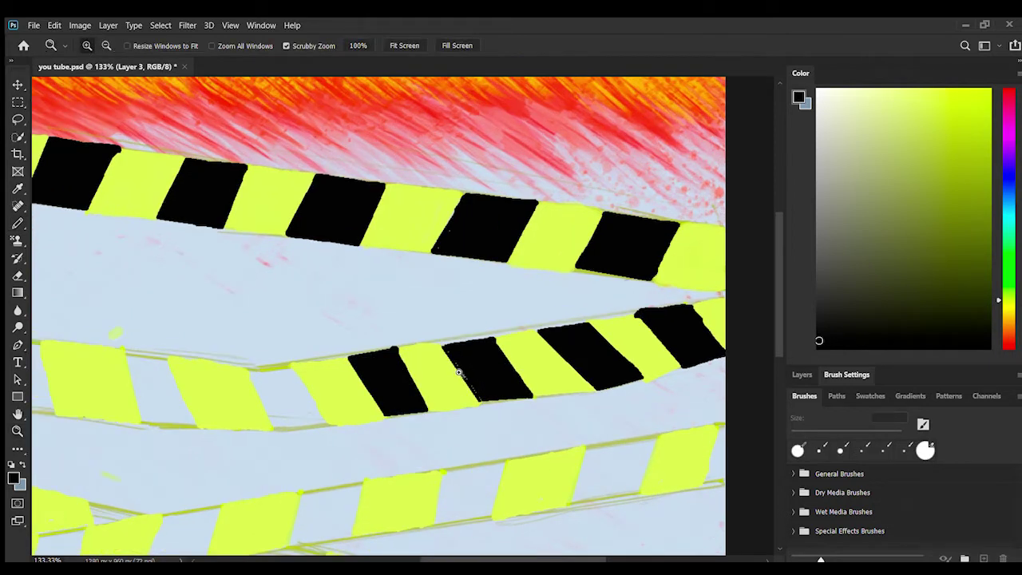
pyautogui.moveTo(481, 400); pyautogui.dragTo(495, 398)
# Fill the gap at the second tape's bend and the next gap to its left with black.
pyautogui.moveTo(292, 365); pyautogui.dragTo(253, 370)
pyautogui.moveTo(253, 370)
pyautogui.mouseDown()
pyautogui.moveTo(277, 428)
pyautogui.moveTo(323, 424)
pyautogui.mouseUp()
pyautogui.moveTo(291, 365)
pyautogui.mouseDown()
pyautogui.moveTo(324, 425)
pyautogui.moveTo(268, 379)
pyautogui.moveTo(291, 387)
pyautogui.mouseUp()
pyautogui.moveTo(131, 360)
pyautogui.mouseDown()
pyautogui.moveTo(146, 417)
pyautogui.moveTo(146, 407)
pyautogui.mouseUp()
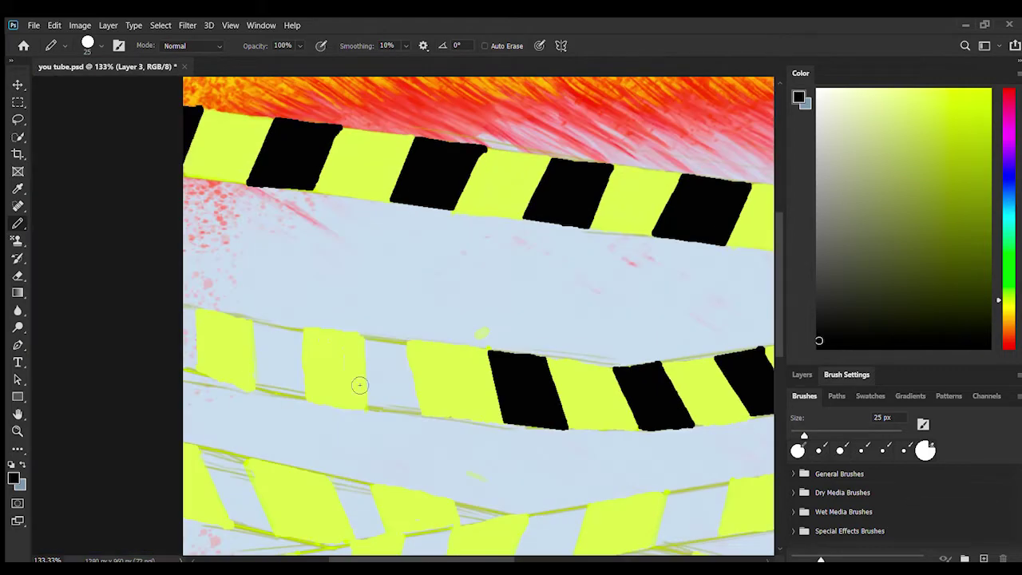
# Fill the second tape's last three gaps with black out to the canvas's left edge.
pyautogui.click(359, 335)
pyautogui.moveTo(359, 336)
pyautogui.mouseDown()
pyautogui.moveTo(418, 358)
pyautogui.moveTo(392, 351)
pyautogui.moveTo(409, 364)
pyautogui.moveTo(373, 398)
pyautogui.mouseUp()
pyautogui.moveTo(304, 393)
pyautogui.mouseDown()
pyautogui.moveTo(301, 328)
pyautogui.moveTo(263, 390)
pyautogui.moveTo(304, 336)
pyautogui.moveTo(279, 374)
pyautogui.mouseUp()
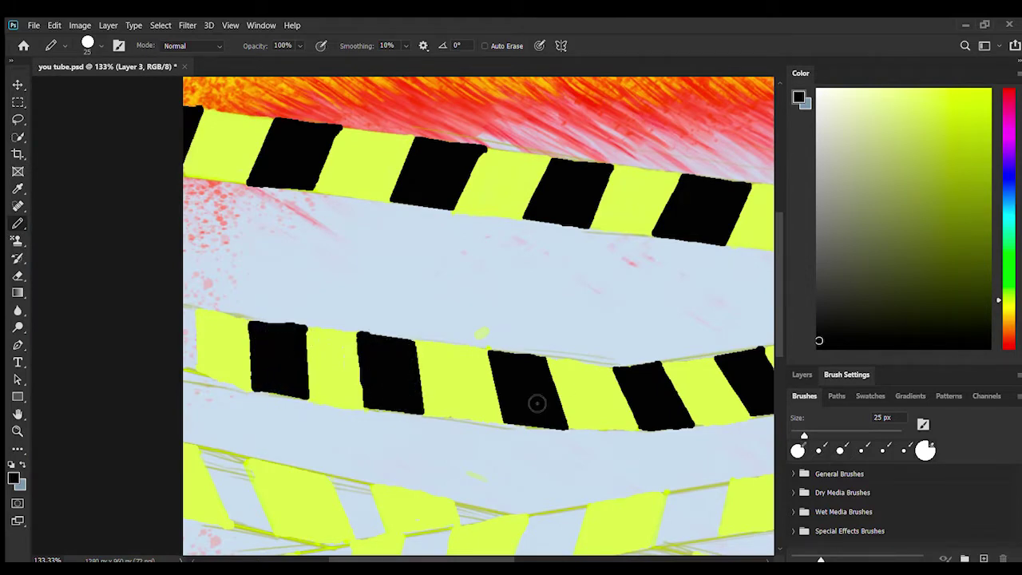
pyautogui.moveTo(435, 560); pyautogui.dragTo(369, 560)
pyautogui.moveTo(449, 369); pyautogui.dragTo(452, 359)
# Fill the third tape's four gaps nearest the canvas's right edge with black.
pyautogui.scroll(-3, 495, 551)
pyautogui.moveTo(369, 560); pyautogui.dragTo(554, 560)
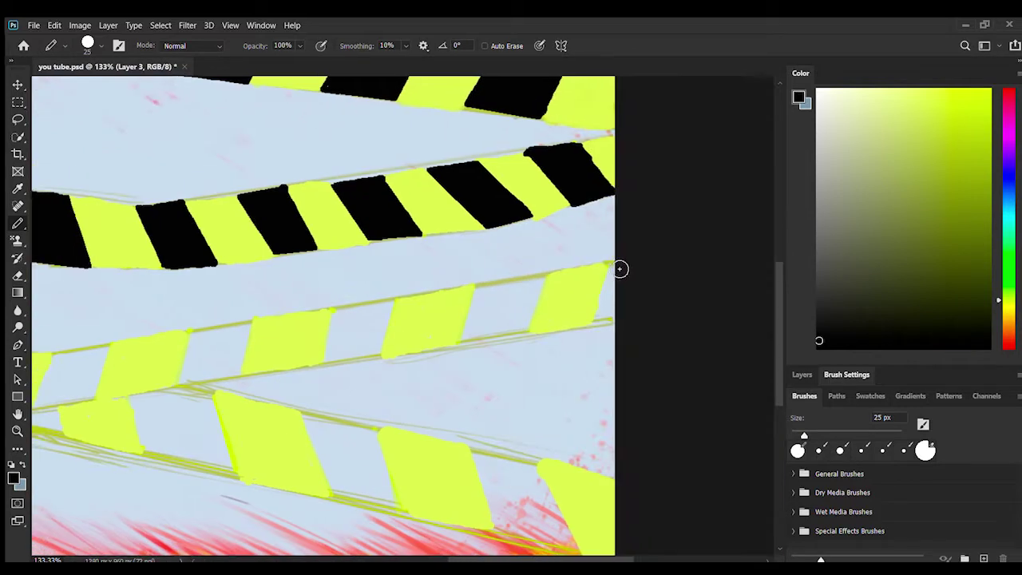
pyautogui.moveTo(611, 269); pyautogui.dragTo(600, 322)
pyautogui.moveTo(551, 274)
pyautogui.mouseDown()
pyautogui.moveTo(457, 342)
pyautogui.moveTo(550, 275)
pyautogui.mouseUp()
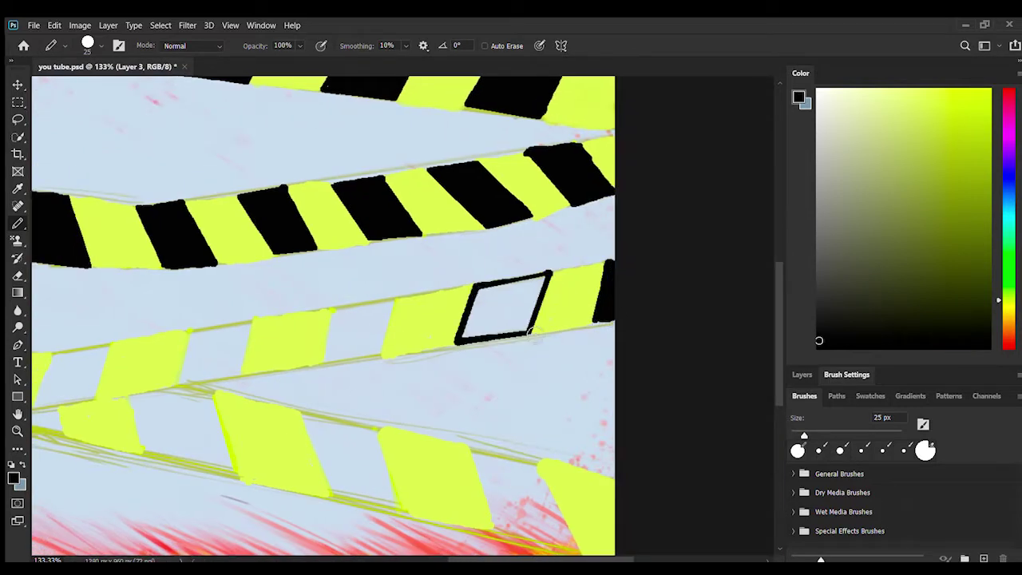
pyautogui.moveTo(479, 284); pyautogui.dragTo(543, 279)
pyautogui.moveTo(468, 332)
pyautogui.mouseDown()
pyautogui.moveTo(520, 314)
pyautogui.moveTo(499, 314)
pyautogui.mouseUp()
pyautogui.moveTo(393, 297)
pyautogui.mouseDown()
pyautogui.moveTo(329, 344)
pyautogui.moveTo(392, 299)
pyautogui.moveTo(376, 347)
pyautogui.moveTo(356, 332)
pyautogui.mouseUp()
pyautogui.moveTo(254, 327)
pyautogui.mouseDown()
pyautogui.moveTo(247, 377)
pyautogui.moveTo(185, 382)
pyautogui.moveTo(210, 343)
pyautogui.mouseUp()
pyautogui.moveTo(210, 343); pyautogui.dragTo(203, 363)
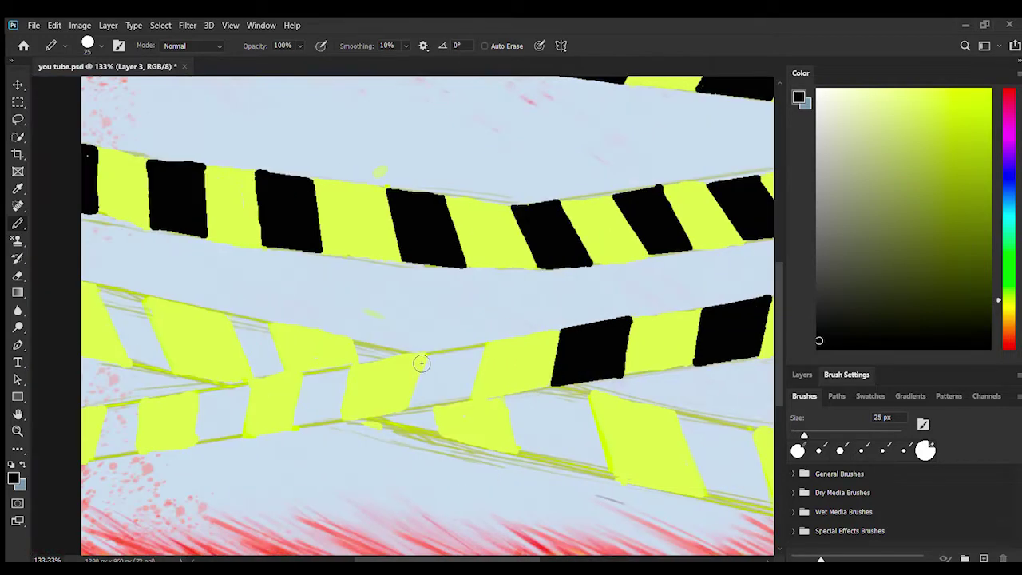
# Fill the third tape's remaining four gaps with black from the crossing to the canvas's left edge.
pyautogui.moveTo(414, 359)
pyautogui.mouseDown()
pyautogui.moveTo(405, 405)
pyautogui.moveTo(419, 358)
pyautogui.moveTo(475, 361)
pyautogui.moveTo(431, 385)
pyautogui.moveTo(447, 376)
pyautogui.mouseUp()
pyautogui.moveTo(354, 373)
pyautogui.mouseDown()
pyautogui.moveTo(297, 423)
pyautogui.moveTo(319, 391)
pyautogui.moveTo(328, 395)
pyautogui.mouseUp()
pyautogui.moveTo(250, 382)
pyautogui.mouseDown()
pyautogui.moveTo(195, 391)
pyautogui.moveTo(242, 403)
pyautogui.moveTo(232, 438)
pyautogui.moveTo(219, 422)
pyautogui.mouseUp()
pyautogui.moveTo(361, 560); pyautogui.dragTo(310, 560)
pyautogui.moveTo(331, 403)
pyautogui.mouseDown()
pyautogui.moveTo(389, 415)
pyautogui.moveTo(332, 452)
pyautogui.moveTo(335, 406)
pyautogui.mouseUp()
pyautogui.hotkey('ctrl', 'z')
pyautogui.moveTo(289, 461); pyautogui.dragTo(329, 456)
pyautogui.moveTo(335, 407)
pyautogui.mouseDown()
pyautogui.moveTo(296, 435)
pyautogui.moveTo(316, 438)
pyautogui.mouseUp()
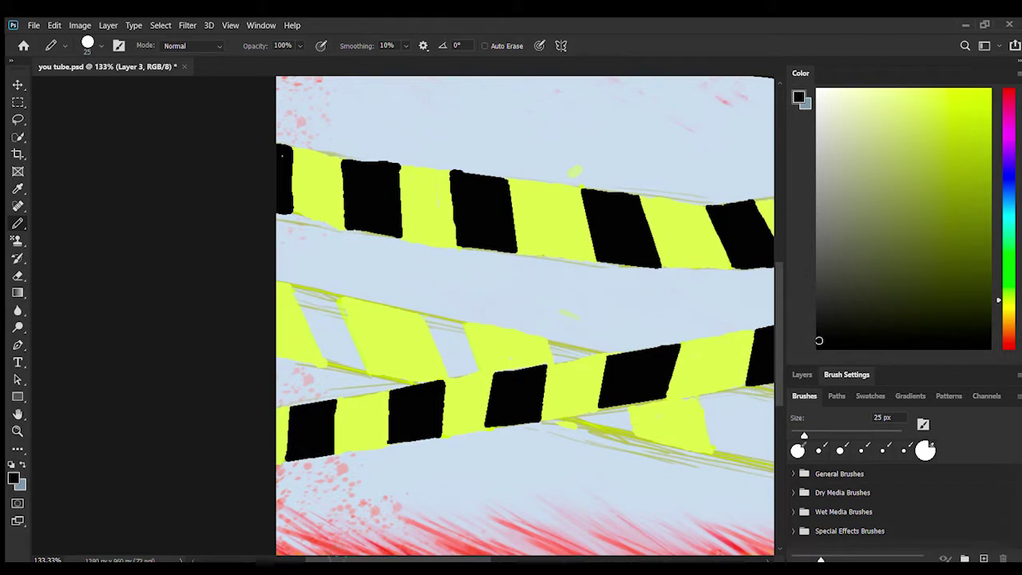
# Outline and fill the gap nearest the right end of the lower tape with black.
pyautogui.moveTo(398, 560); pyautogui.dragTo(555, 559)
pyautogui.scroll(-3, 449, 363)
pyautogui.moveTo(439, 365); pyautogui.dragTo(437, 439)
pyautogui.moveTo(530, 468); pyautogui.dragTo(438, 440)
pyautogui.moveTo(530, 469)
pyautogui.mouseDown()
pyautogui.moveTo(492, 385)
pyautogui.moveTo(441, 431)
pyautogui.moveTo(479, 448)
pyautogui.moveTo(441, 396)
pyautogui.moveTo(482, 422)
pyautogui.moveTo(459, 411)
pyautogui.mouseUp()
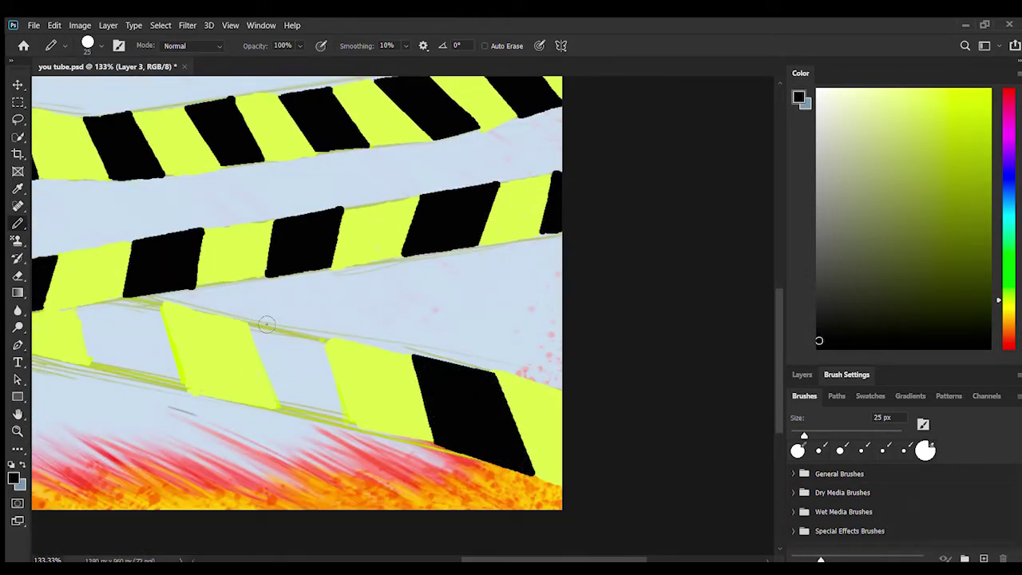
# Outline and fill the lower tape's next two gaps with black, working up to the crossing.
pyautogui.moveTo(244, 322)
pyautogui.mouseDown()
pyautogui.moveTo(251, 353)
pyautogui.moveTo(345, 417)
pyautogui.mouseUp()
pyautogui.moveTo(267, 344)
pyautogui.mouseDown()
pyautogui.moveTo(335, 407)
pyautogui.moveTo(338, 423)
pyautogui.mouseUp()
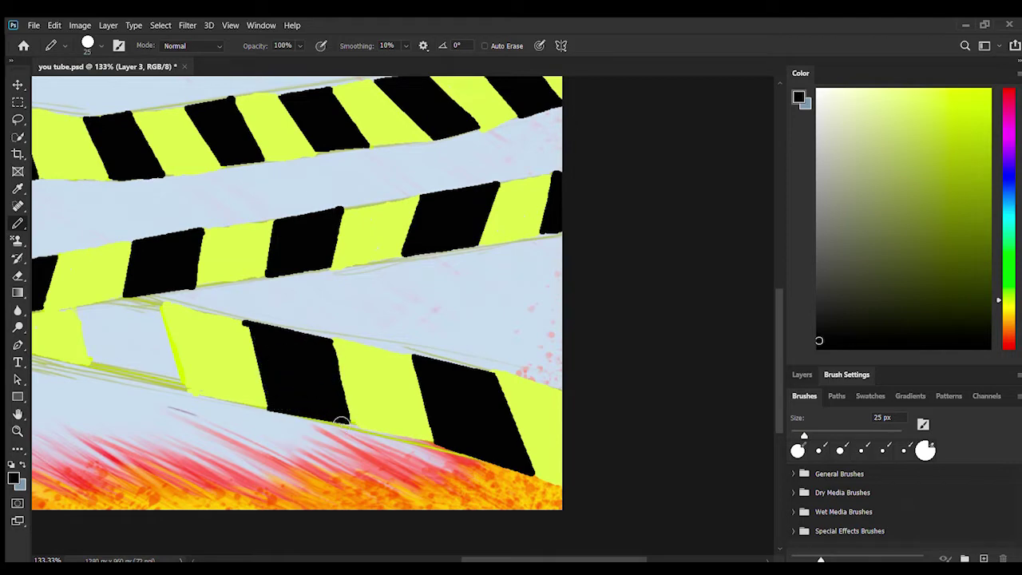
pyautogui.hscroll(-10, 338, 423)
pyautogui.moveTo(443, 367); pyautogui.dragTo(542, 389)
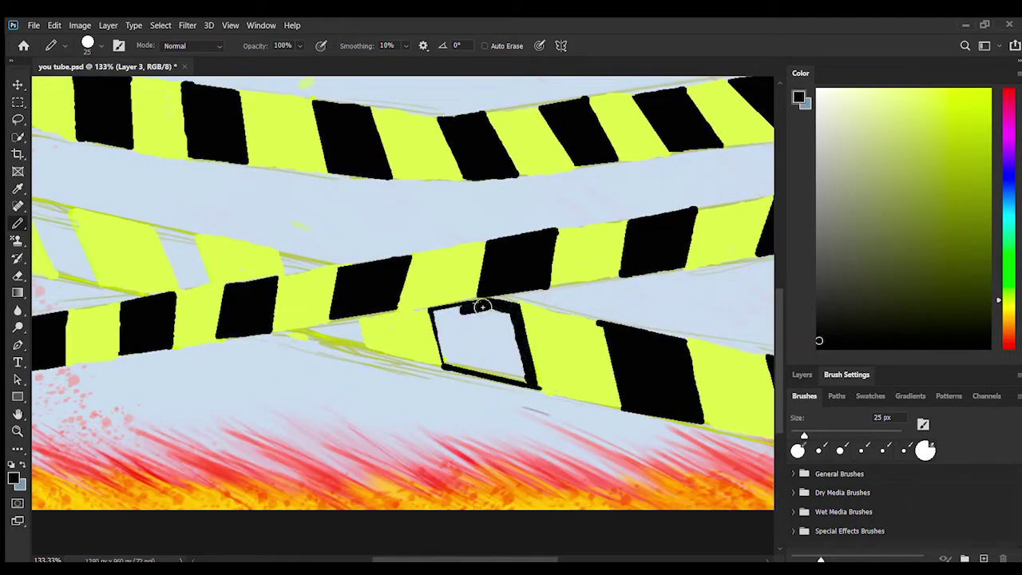
pyautogui.moveTo(531, 381)
pyautogui.mouseDown()
pyautogui.moveTo(467, 366)
pyautogui.moveTo(462, 337)
pyautogui.moveTo(494, 348)
pyautogui.mouseUp()
# Fill the lower tape's remaining gaps with black from the crossing to the canvas's left edge.
pyautogui.hscroll(-3, 477, 347)
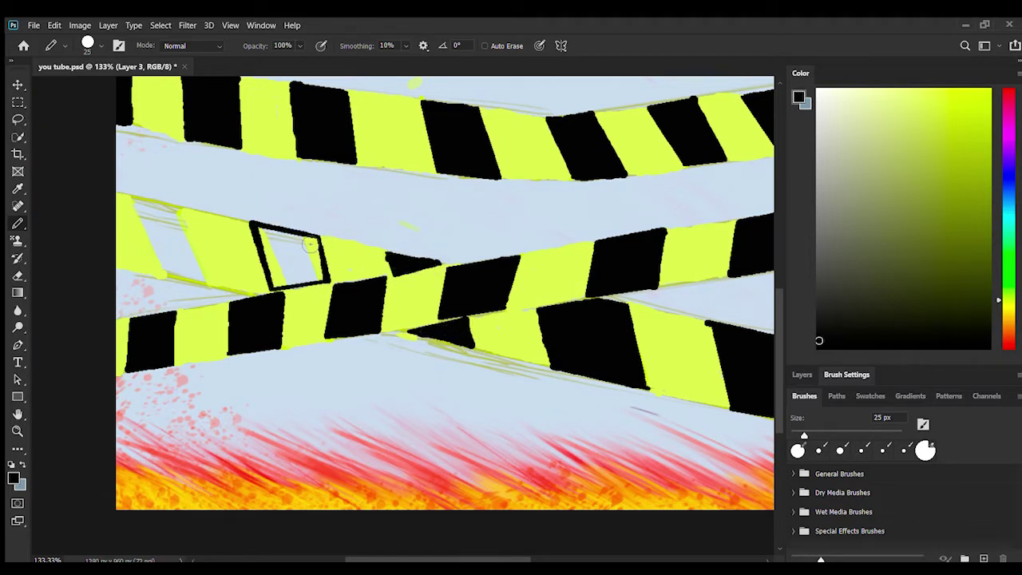
pyautogui.moveTo(311, 245)
pyautogui.mouseDown()
pyautogui.moveTo(270, 234)
pyautogui.moveTo(324, 275)
pyautogui.moveTo(300, 255)
pyautogui.mouseUp()
pyautogui.moveTo(206, 283)
pyautogui.mouseDown()
pyautogui.moveTo(159, 214)
pyautogui.moveTo(152, 264)
pyautogui.moveTo(189, 220)
pyautogui.moveTo(193, 276)
pyautogui.moveTo(162, 259)
pyautogui.mouseUp()
# Hide the Background layer and erase the stray sketch lines around the tapes with a 37 px Eraser.
pyautogui.hscroll(3, 495, 381)
pyautogui.scroll(2, 496, 381)
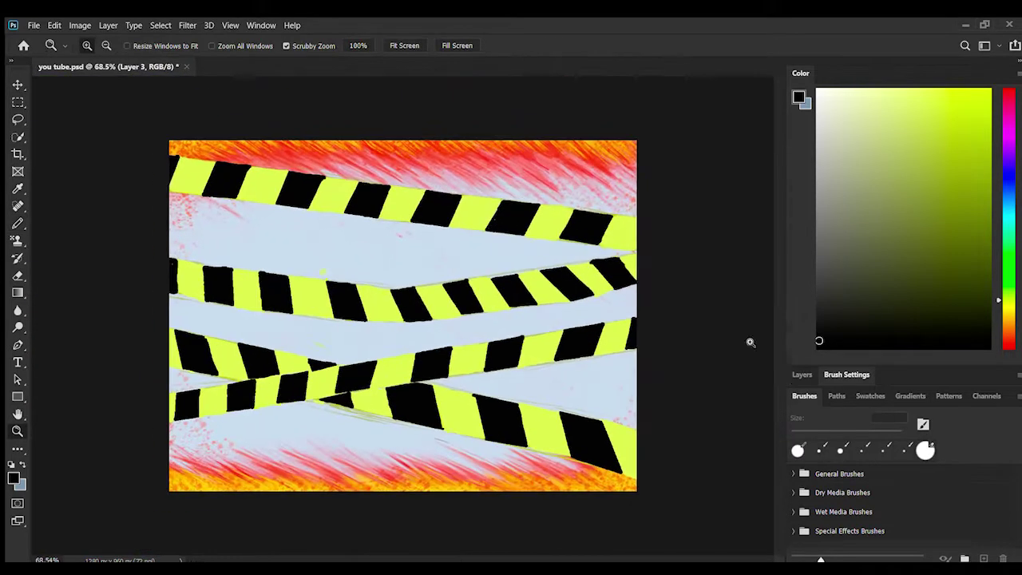
pyautogui.click(802, 375)
pyautogui.click(796, 312)
pyautogui.click(17, 276)
pyautogui.hotkey('alt', ']')
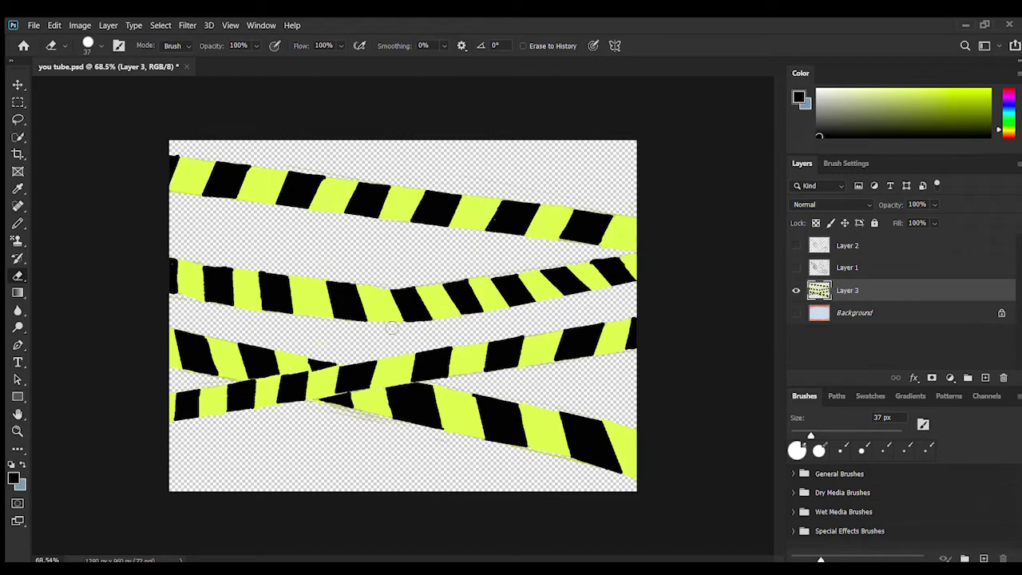
pyautogui.keyDown('shift'); pyautogui.click(663, 485); pyautogui.keyUp('shift')
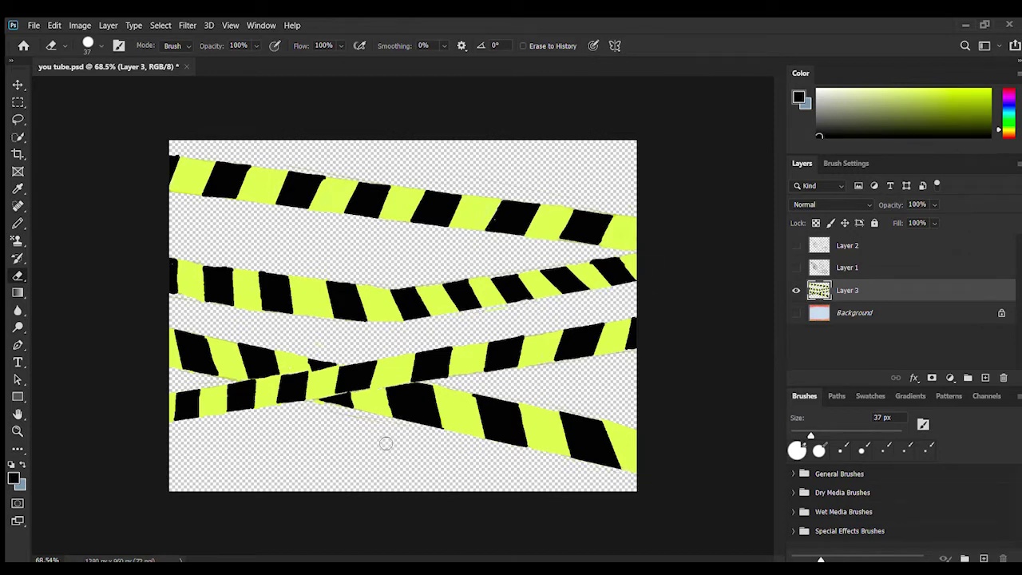
# Choose a dark red foreground colour and turn off Shape Dynamics for the Eraser.
pyautogui.moveTo(1007, 132); pyautogui.dragTo(1003, 155)
pyautogui.click(846, 164)
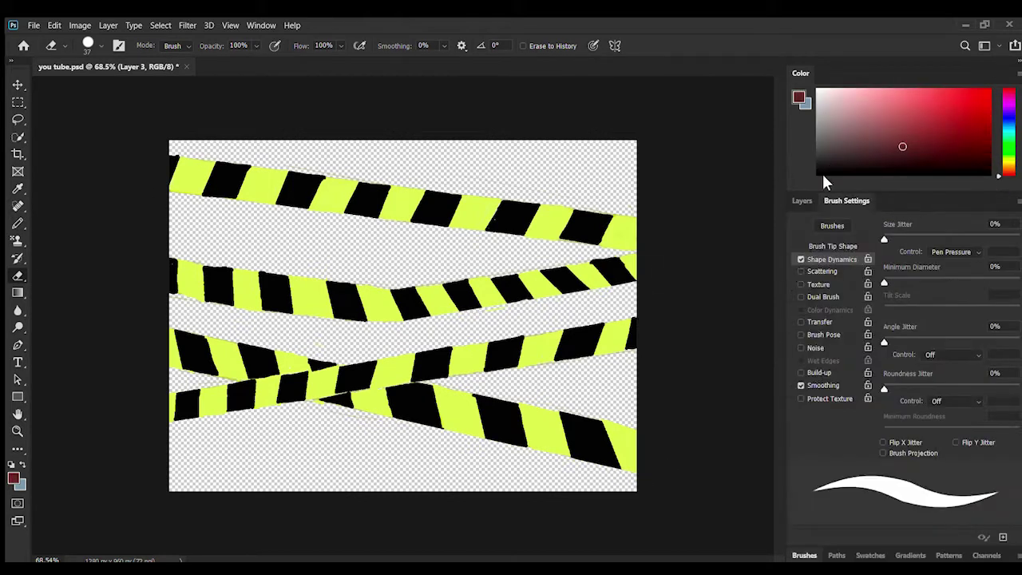
pyautogui.click(801, 259)
pyautogui.click(802, 199)
pyautogui.click(845, 201)
# Set the Eraser's brush size to 51 px.
pyautogui.press('[')
pyautogui.press('[')
pyautogui.press('[')
pyautogui.press('[')
pyautogui.press('[')
pyautogui.press('[')
pyautogui.press('[')
pyautogui.press('[')
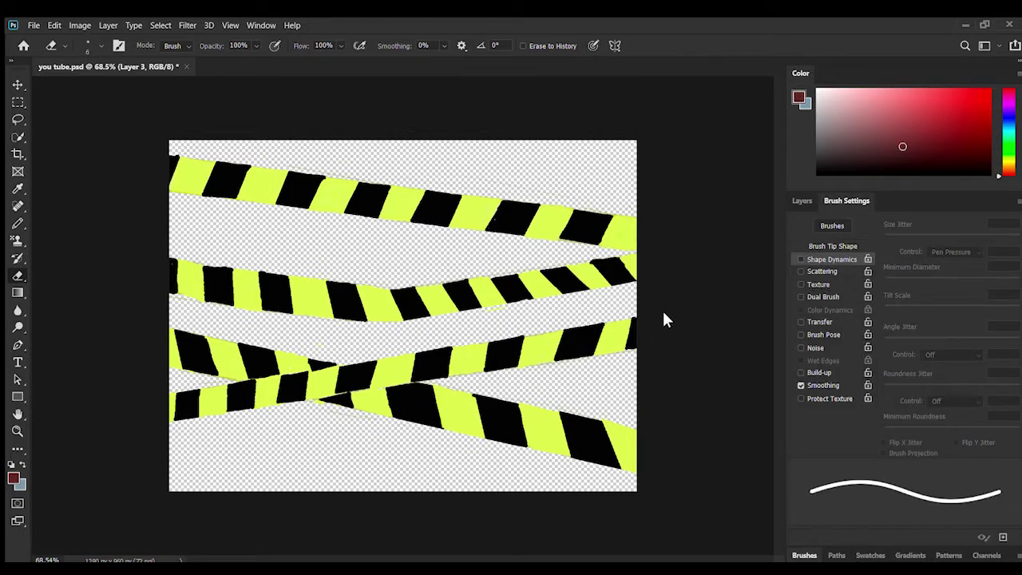
pyautogui.press(']')
pyautogui.press(']')
pyautogui.press(']')
pyautogui.press(']')
pyautogui.press(']')
pyautogui.press(']')
pyautogui.press(']')
pyautogui.press(']')
pyautogui.press(']')
pyautogui.press(']')
pyautogui.press(']')
pyautogui.press(']')
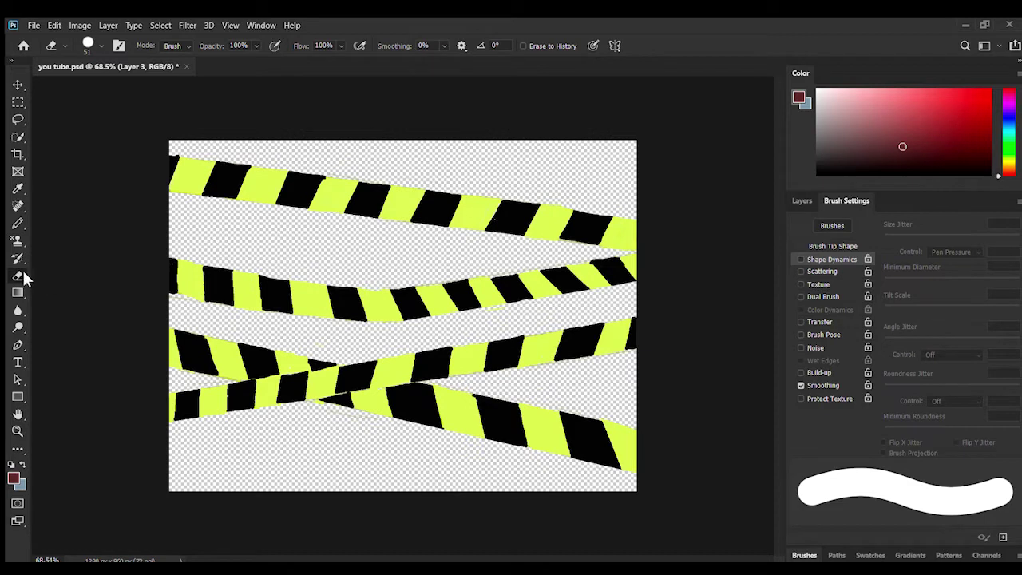
# Outline the top tape's long edges in dark red with the Pencil and start the second tape's upper edge in near-black.
pyautogui.click(19, 226)
pyautogui.moveTo(168, 156); pyautogui.dragTo(636, 217)
pyautogui.keyDown('shift'); pyautogui.click(637, 252); pyautogui.keyUp('shift')
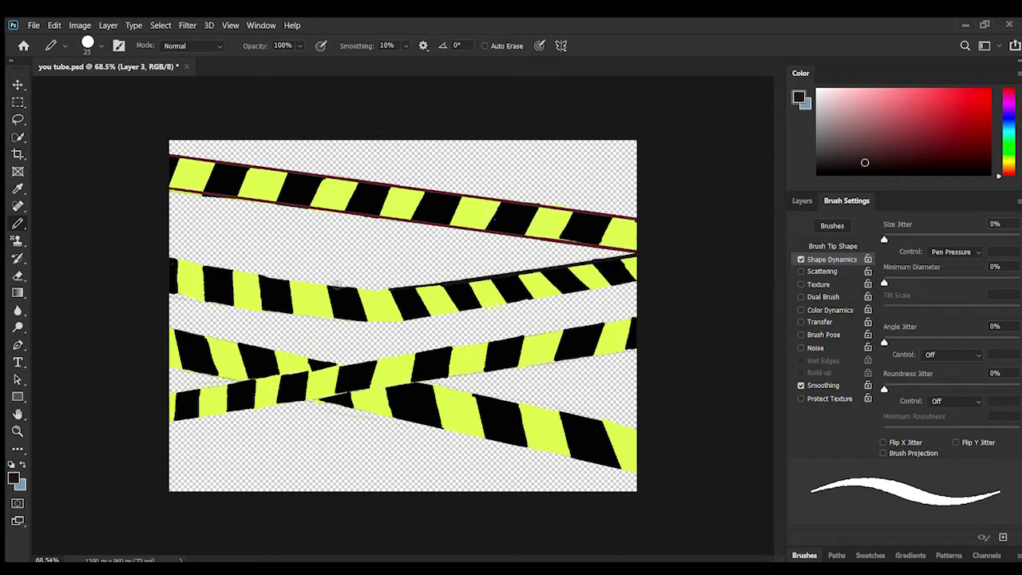
# Set the Pencil to 6 px with Shape Dynamics off and outline the second tape's long edges in near-black.
pyautogui.click(800, 260)
pyautogui.press('[')
pyautogui.press('[')
pyautogui.press('[')
pyautogui.press('[')
pyautogui.press('[')
pyautogui.press('[')
pyautogui.press('[')
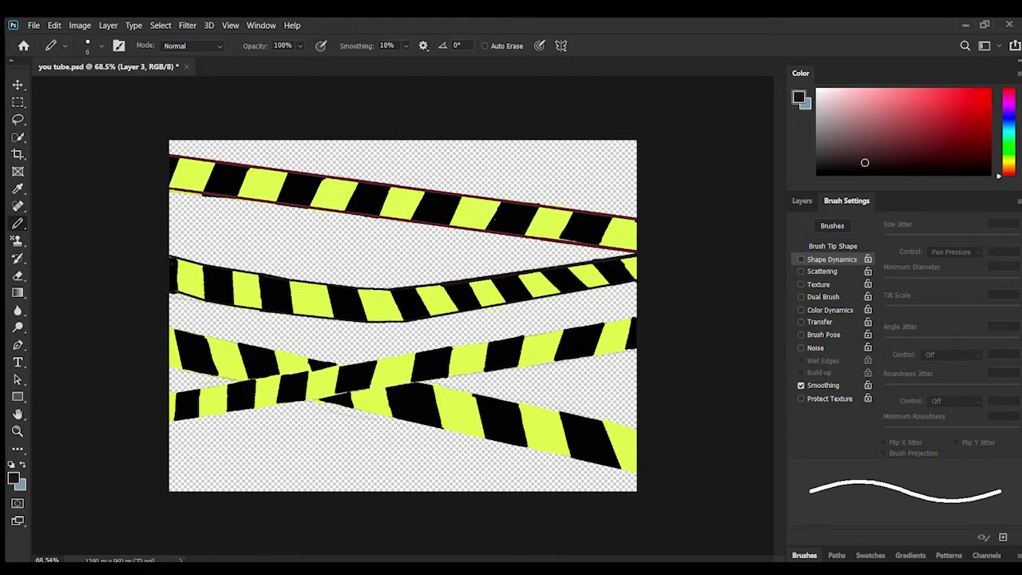
# Outline the long edges of the two crossing lower tapes in near-black with straight Pencil lines.
pyautogui.keyDown('shift'); pyautogui.click(166, 394); pyautogui.keyUp('shift')
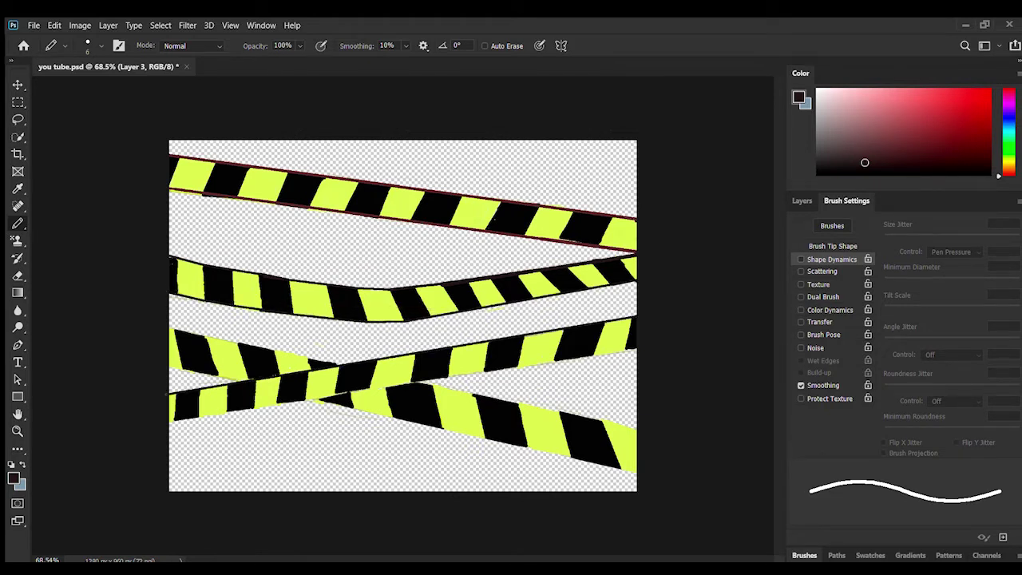
pyautogui.click(164, 421)
pyautogui.keyDown('shift'); pyautogui.click(628, 342); pyautogui.keyUp('shift')
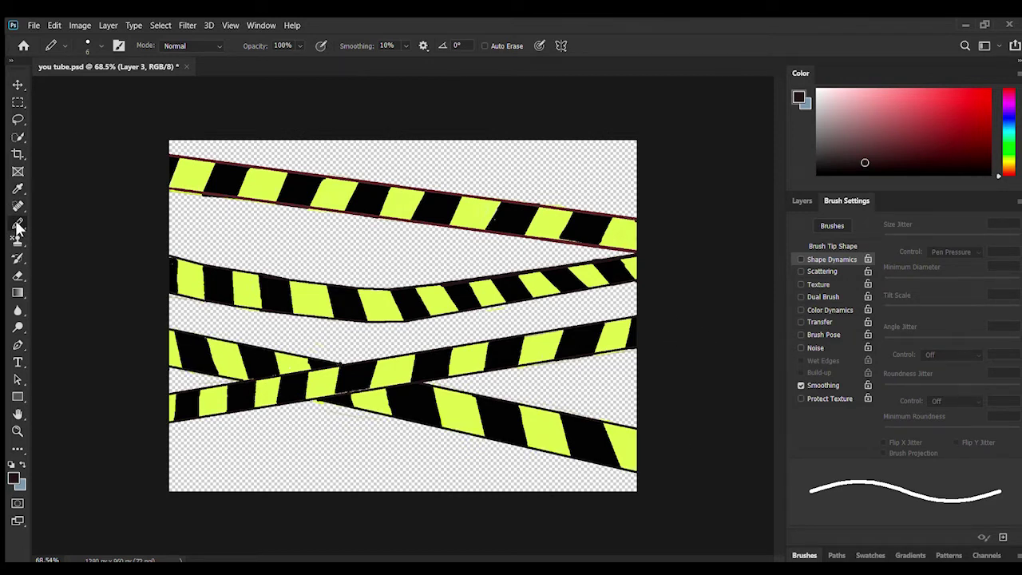
# Select all the caution tapes on Layer 3 with the Quick Selection tool.
pyautogui.click(17, 119)
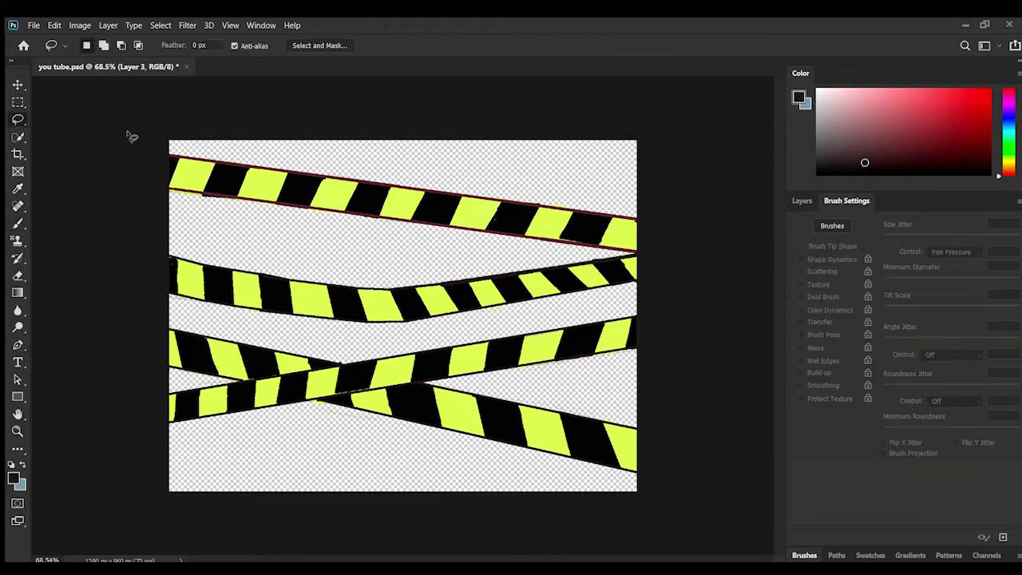
pyautogui.click(17, 138)
pyautogui.moveTo(182, 173); pyautogui.dragTo(629, 234)
pyautogui.moveTo(628, 269); pyautogui.dragTo(182, 280)
pyautogui.moveTo(182, 349); pyautogui.dragTo(617, 440)
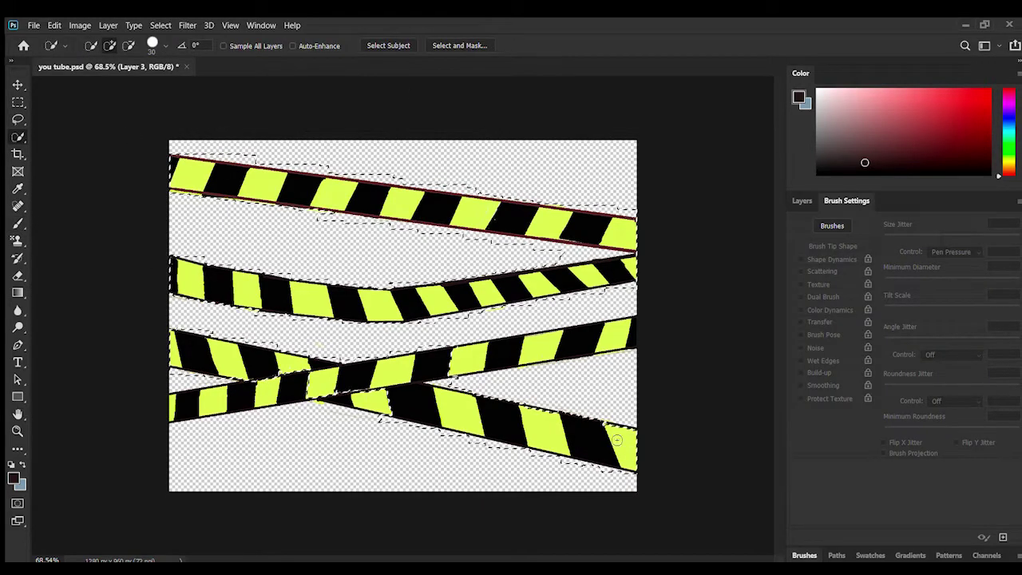
# Set up a 27 px Brush with Flip X on, Shape Dynamics off and a slightly darker yellow-green.
pyautogui.click(18, 223)
pyautogui.click(802, 200)
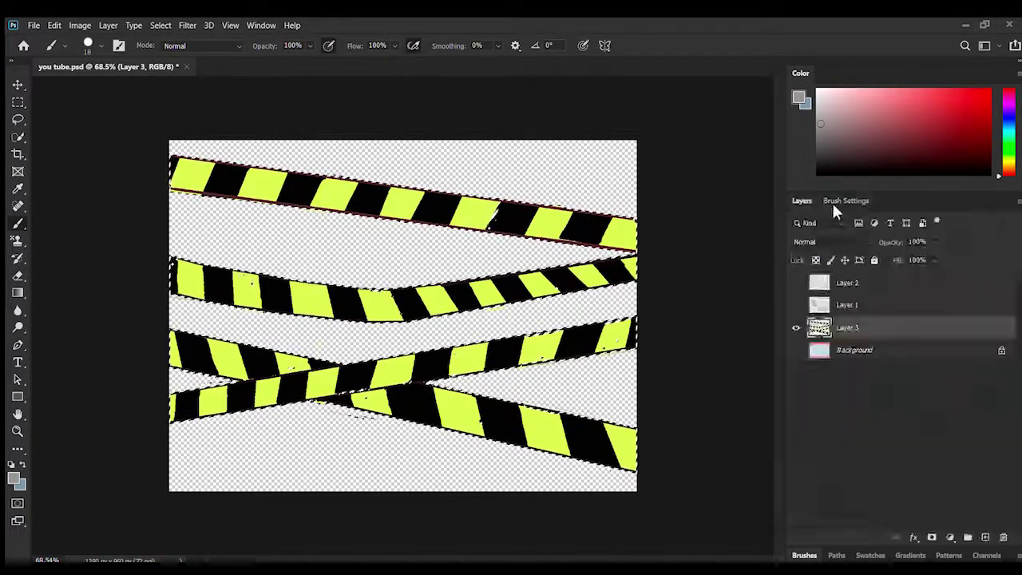
pyautogui.click(846, 200)
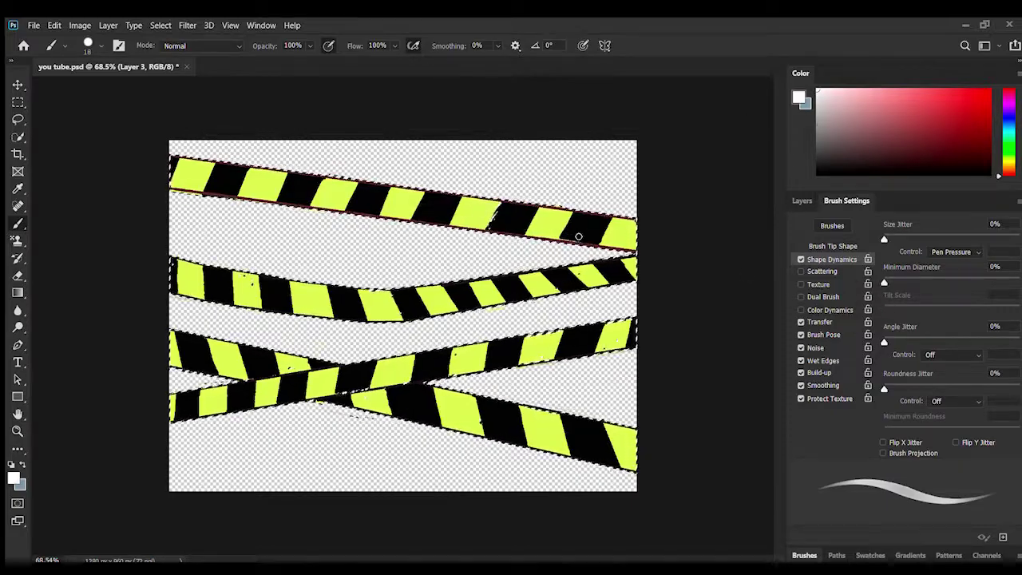
pyautogui.click(18, 189)
pyautogui.click(249, 284)
pyautogui.press('b')
pyautogui.click(831, 246)
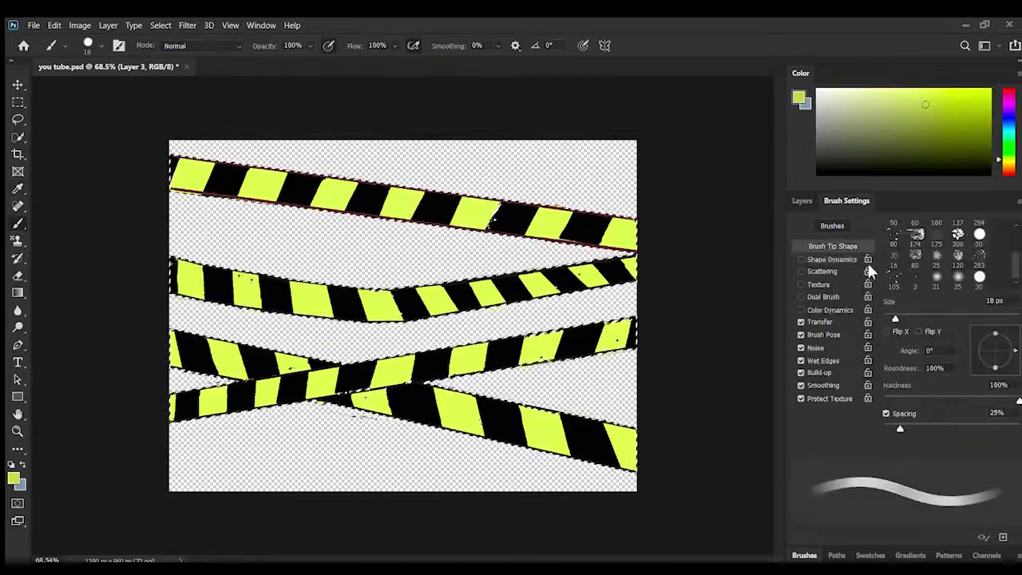
pyautogui.click(888, 331)
pyautogui.moveTo(933, 319); pyautogui.dragTo(903, 319)
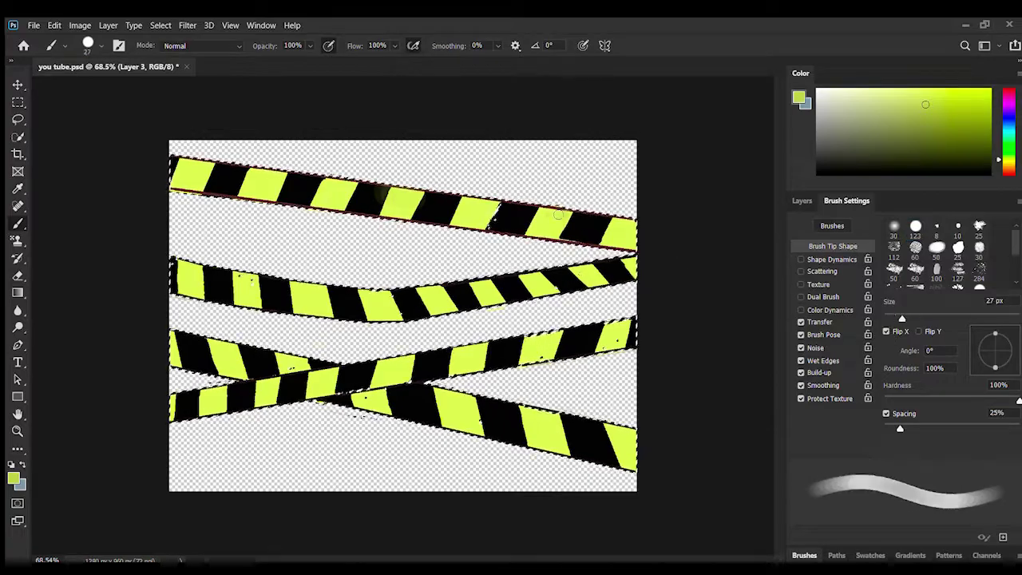
# Set the brush to 36 px, 0% hardness and 1% spacing while testing shading on a top tape yellow stripe.
pyautogui.hotkey('ctrl', 'space')
pyautogui.moveTo(548, 222)
pyautogui.mouseDown()
pyautogui.moveTo(525, 212)
pyautogui.moveTo(611, 214)
pyautogui.mouseUp()
pyautogui.moveTo(533, 190); pyautogui.dragTo(611, 200)
pyautogui.moveTo(902, 319); pyautogui.dragTo(890, 319)
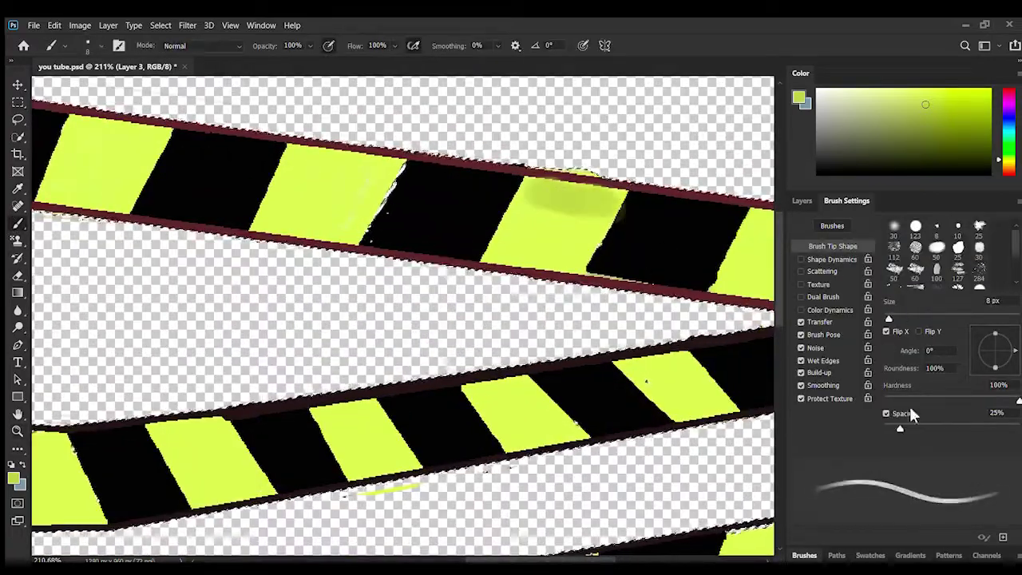
pyautogui.moveTo(1018, 401); pyautogui.dragTo(885, 401)
pyautogui.hotkey('ctrl', 'z')
pyautogui.moveTo(889, 319); pyautogui.dragTo(908, 318)
pyautogui.moveTo(611, 199); pyautogui.dragTo(598, 214)
pyautogui.moveTo(900, 428); pyautogui.dragTo(885, 428)
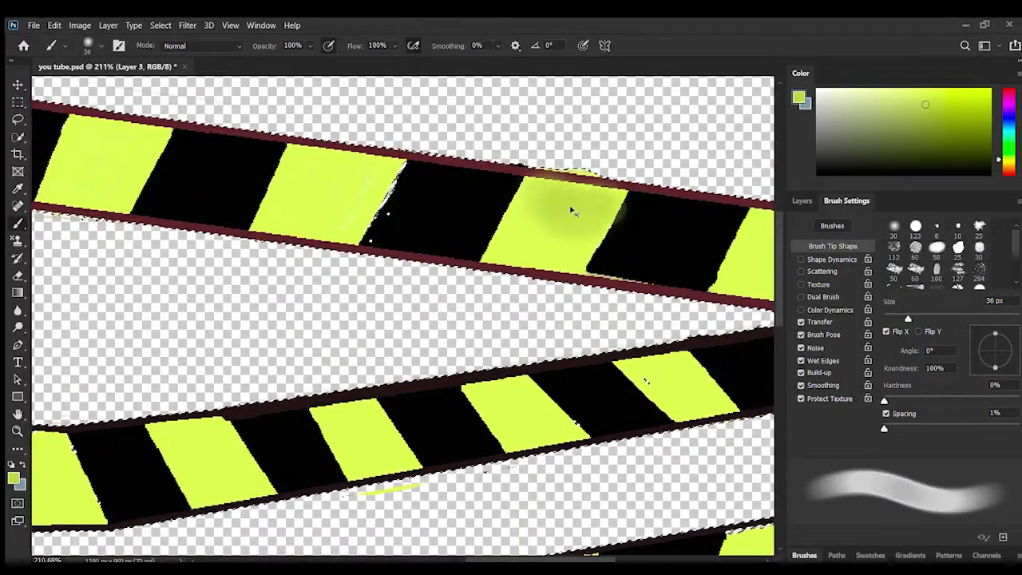
# Reduce the brush to 13 px and shade the upper parts of the yellow stripes on the top tape's right half.
pyautogui.moveTo(909, 318); pyautogui.dragTo(892, 318)
pyautogui.moveTo(340, 174); pyautogui.dragTo(385, 174)
pyautogui.moveTo(164, 136)
pyautogui.mouseDown()
pyautogui.moveTo(97, 129)
pyautogui.moveTo(146, 185)
pyautogui.mouseUp()
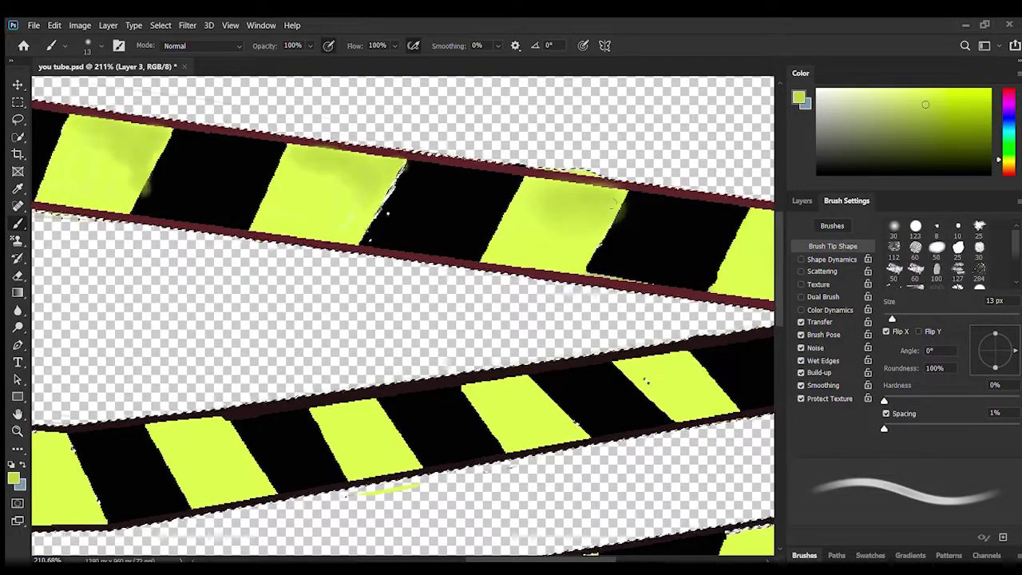
pyautogui.hscroll(3, 319, 200)
pyautogui.moveTo(601, 220)
pyautogui.mouseDown()
pyautogui.moveTo(617, 292)
pyautogui.moveTo(602, 226)
pyautogui.moveTo(594, 261)
pyautogui.mouseUp()
# Shade the upper parts of the top tape's remaining yellow stripes out to the canvas's left edge.
pyautogui.hscroll(-5, 594, 261)
pyautogui.scroll(2, 480, 248)
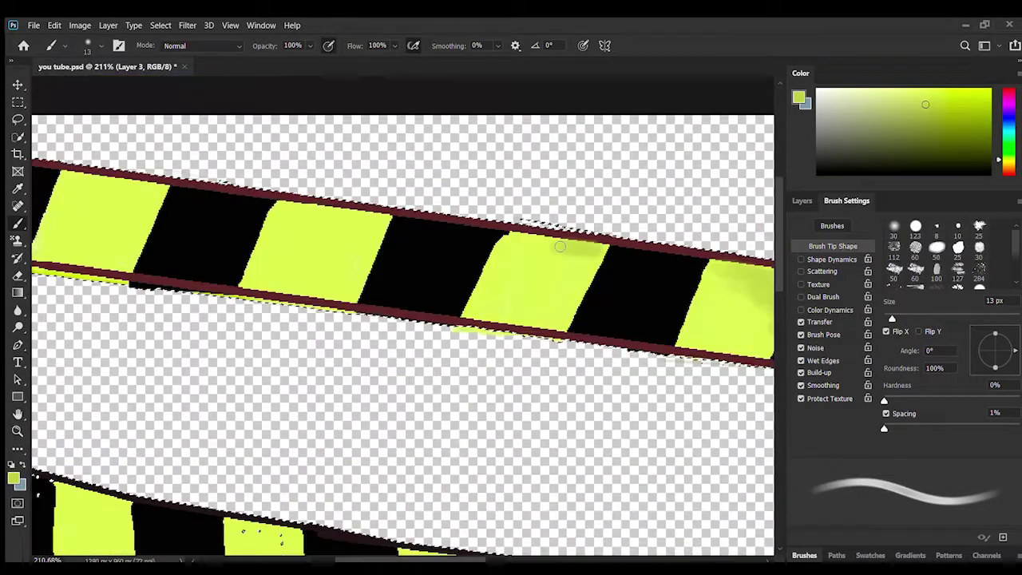
pyautogui.hotkey('ctrl', 'z')
pyautogui.moveTo(382, 225); pyautogui.dragTo(351, 257)
pyautogui.moveTo(160, 192)
pyautogui.mouseDown()
pyautogui.moveTo(114, 197)
pyautogui.moveTo(141, 213)
pyautogui.mouseUp()
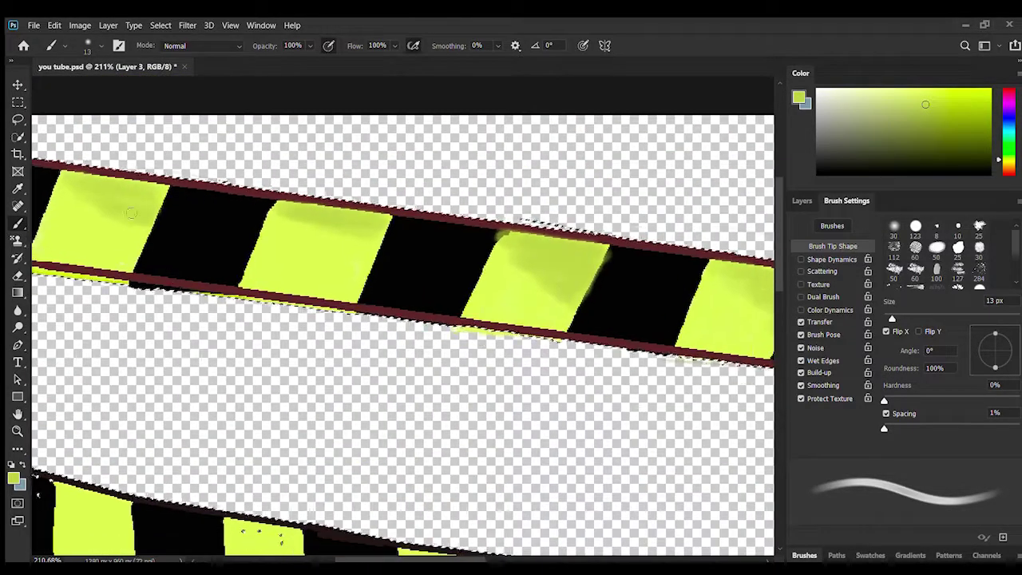
pyautogui.hscroll(-5, 319, 256)
# Shade the upper parts of the second tape's yellow stripes from the canvas's right edge to its central bend.
pyautogui.hscroll(7, 572, 502)
pyautogui.scroll(-3, 571, 502)
pyautogui.hscroll(4, 571, 502)
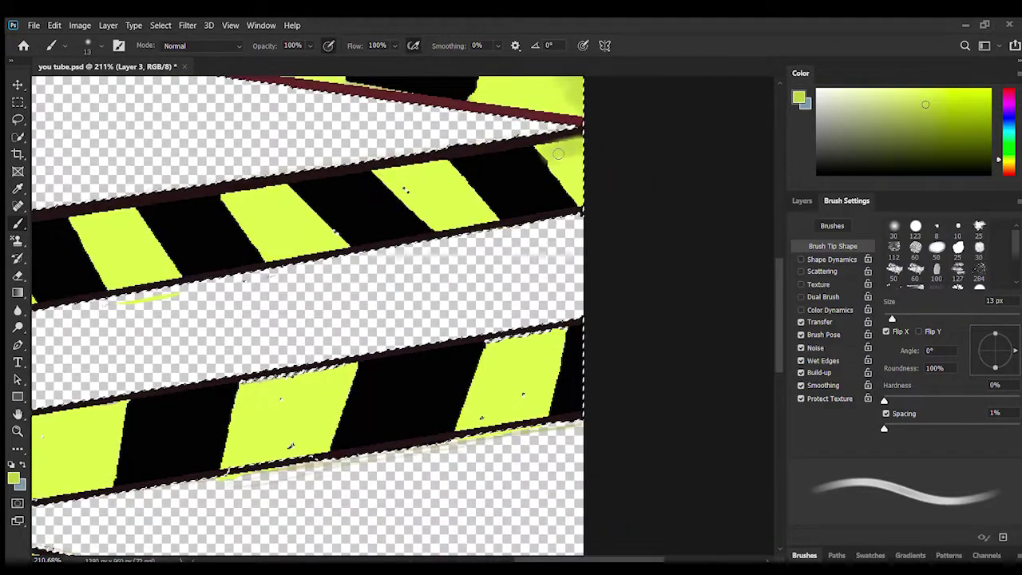
pyautogui.moveTo(100, 221); pyautogui.dragTo(152, 222)
pyautogui.hscroll(-7, 400, 240)
pyautogui.moveTo(495, 240); pyautogui.dragTo(576, 249)
pyautogui.moveTo(315, 247); pyautogui.dragTo(415, 268)
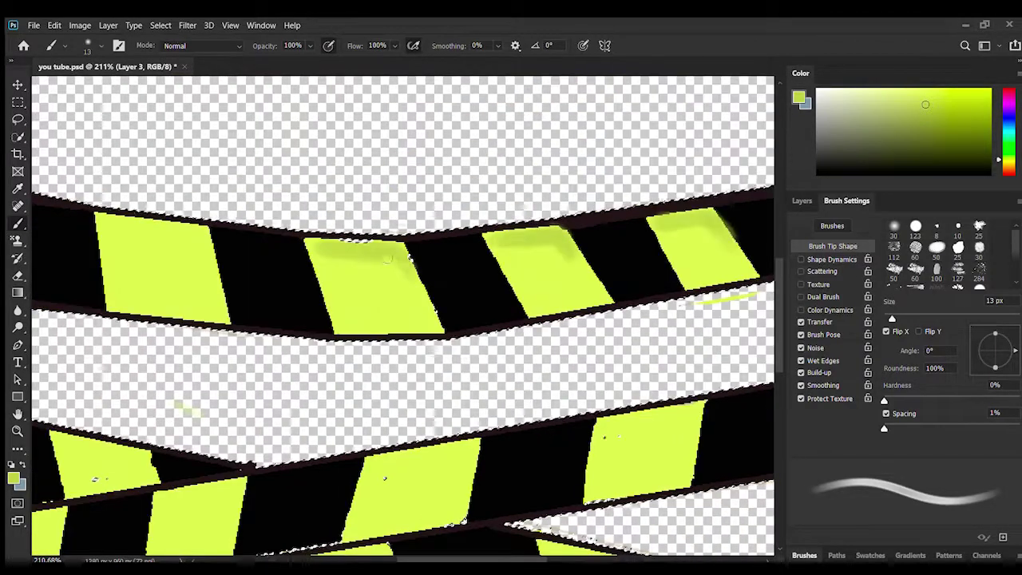
# Shade the second tape's remaining yellow stripes from the bend to the canvas's left edge.
pyautogui.hscroll(-4, 399, 239)
pyautogui.moveTo(515, 264)
pyautogui.mouseDown()
pyautogui.moveTo(479, 236)
pyautogui.moveTo(424, 229)
pyautogui.mouseUp()
pyautogui.moveTo(303, 204); pyautogui.dragTo(240, 196)
pyautogui.hscroll(-4, 400, 239)
pyautogui.moveTo(461, 172); pyautogui.dragTo(395, 160)
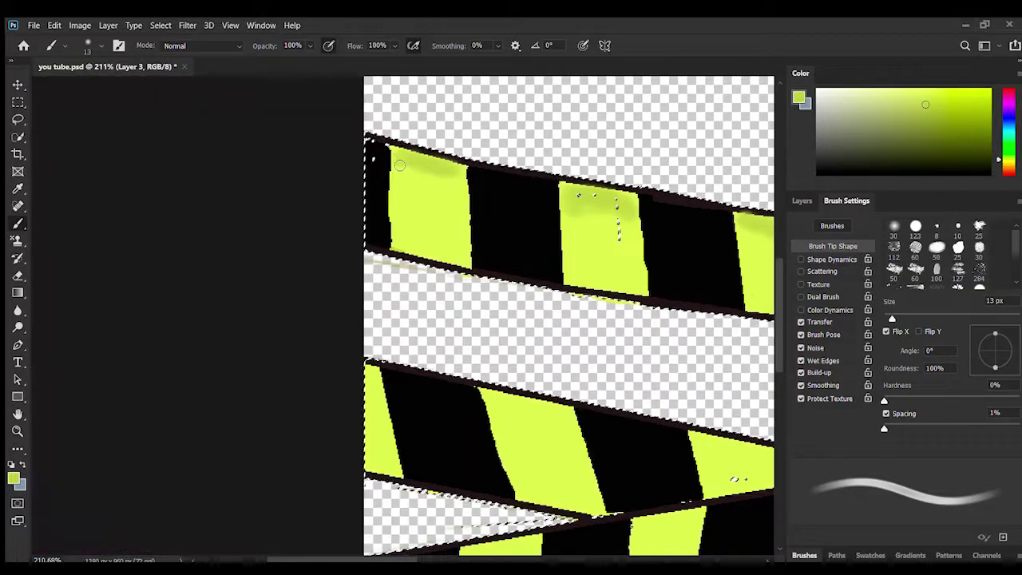
# Shade the third tape's yellow stripes from the canvas's right edge to the crossing.
pyautogui.hscroll(7, 399, 319)
pyautogui.scroll(-3, 400, 319)
pyautogui.hscroll(4, 480, 359)
pyautogui.moveTo(543, 344); pyautogui.dragTo(479, 360)
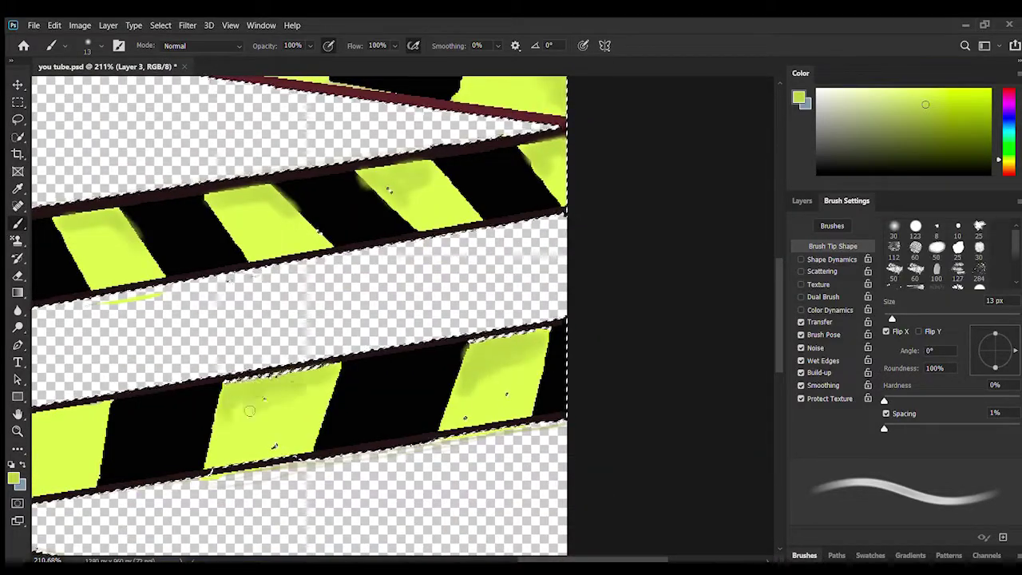
pyautogui.hscroll(-6, 477, 358)
pyautogui.hscroll(-5, 443, 421)
pyautogui.scroll(-2, 479, 383)
pyautogui.moveTo(507, 354); pyautogui.dragTo(403, 387)
pyautogui.hscroll(-2, 408, 386)
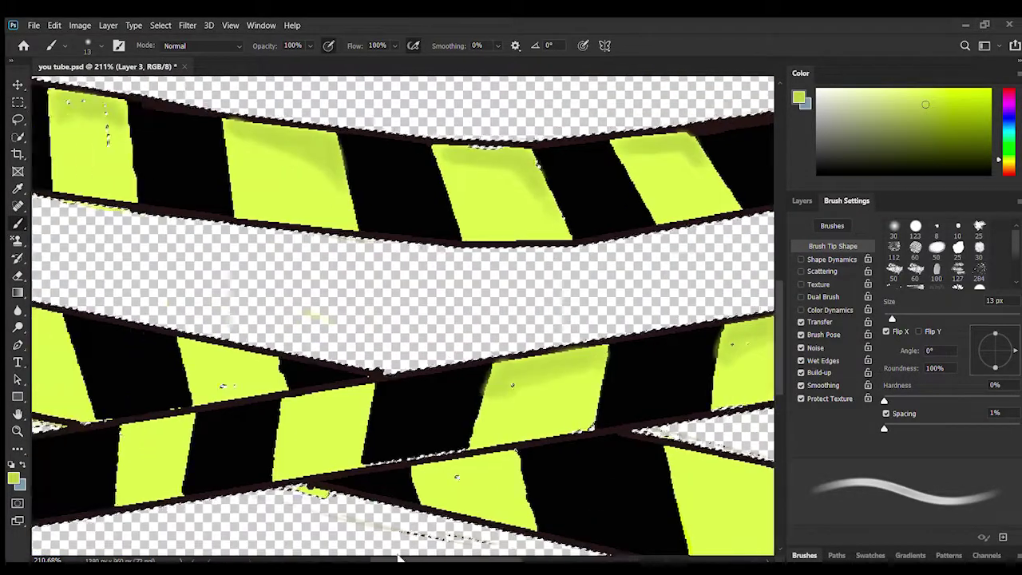
# Shade the third tape's remaining yellow stripes and the lower tape's stripes near the canvas's left edge.
pyautogui.hscroll(-6, 480, 386)
pyautogui.moveTo(637, 392)
pyautogui.mouseDown()
pyautogui.moveTo(634, 417)
pyautogui.moveTo(558, 415)
pyautogui.mouseUp()
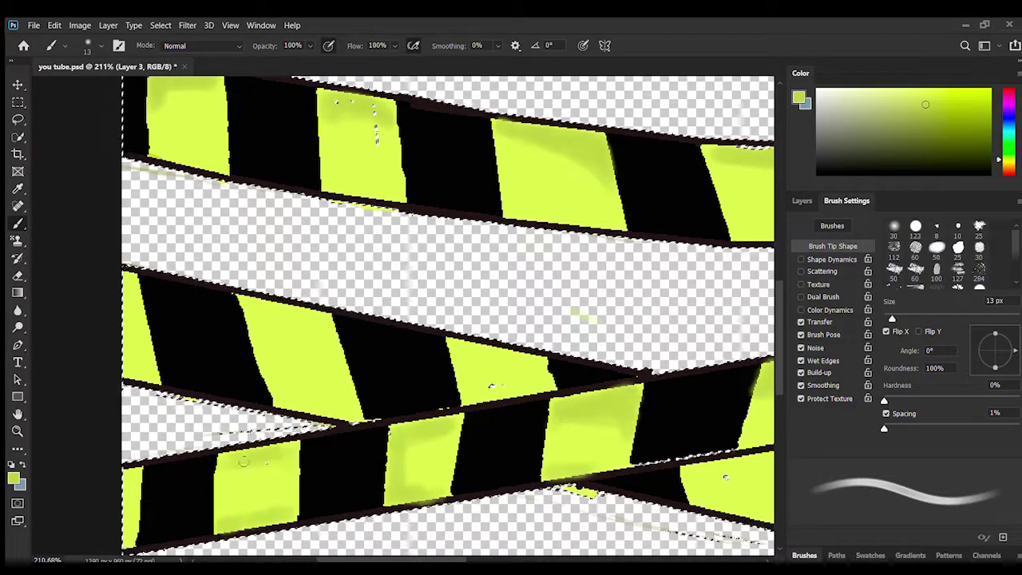
pyautogui.hscroll(-5, 594, 467)
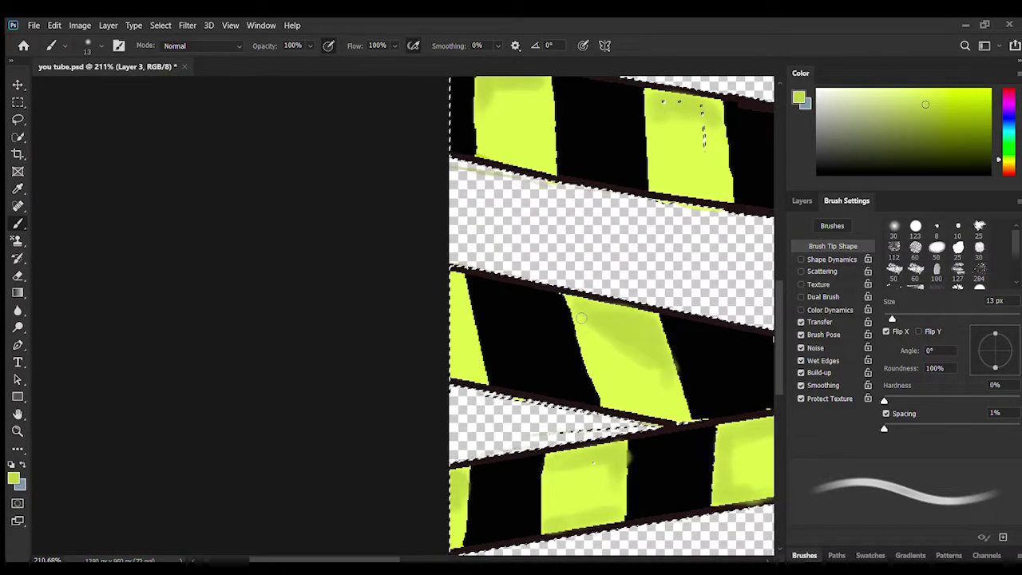
pyautogui.hscroll(-1, 513, 350)
# Shade the upper parts of the lower tape's two yellow stripes nearest the canvas's right edge.
pyautogui.moveTo(314, 560); pyautogui.dragTo(593, 559)
pyautogui.moveTo(779, 355); pyautogui.dragTo(771, 439)
pyautogui.moveTo(487, 221)
pyautogui.mouseDown()
pyautogui.moveTo(559, 254)
pyautogui.moveTo(491, 222)
pyautogui.mouseUp()
pyautogui.moveTo(214, 164)
pyautogui.mouseDown()
pyautogui.moveTo(326, 190)
pyautogui.moveTo(289, 189)
pyautogui.mouseUp()
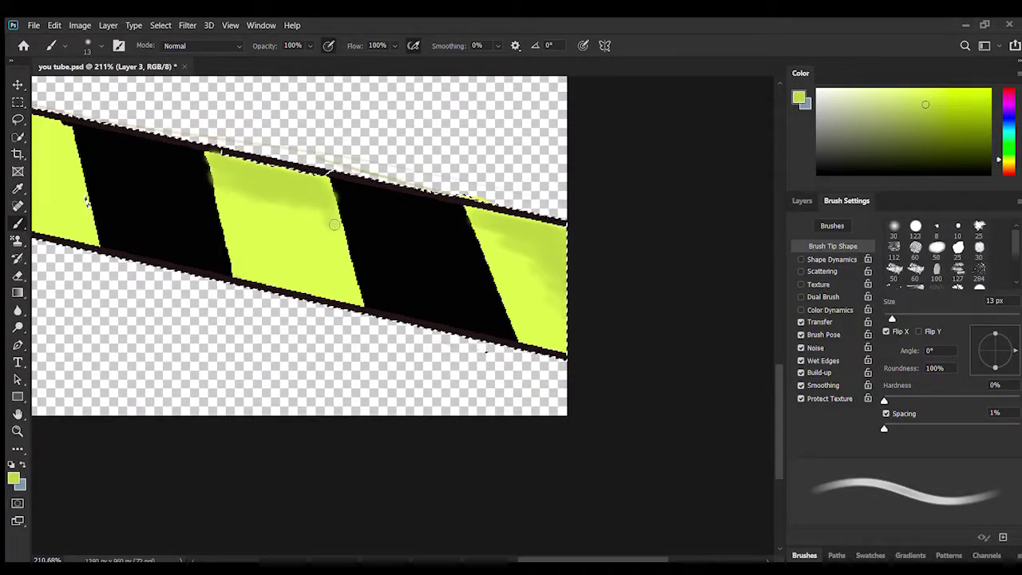
# Shade the lower tape's remaining yellow stripes around the crossing and choose a darker olive green.
pyautogui.scroll(2, 425, 300)
pyautogui.hscroll(-3, 425, 300)
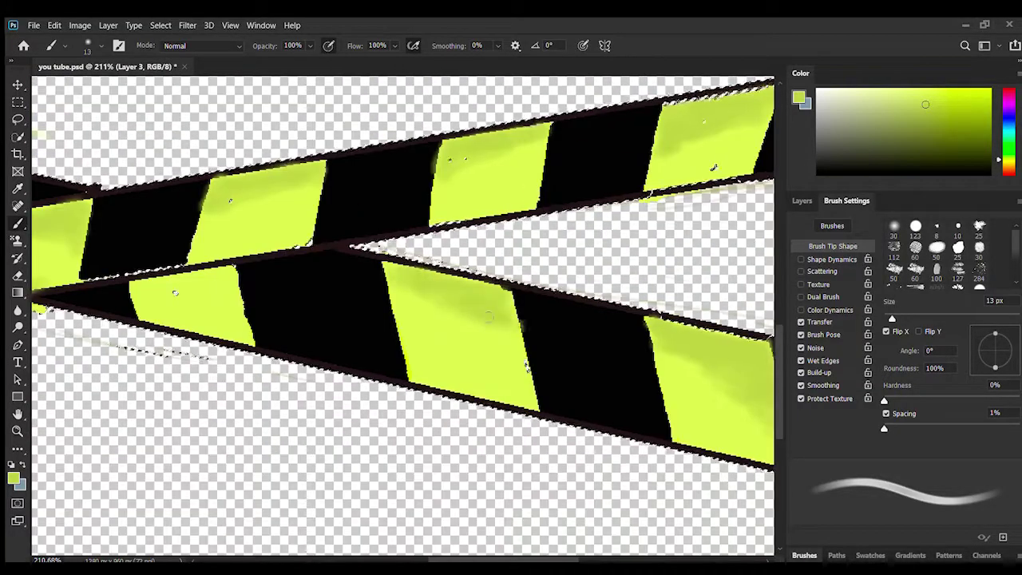
pyautogui.hscroll(-3, 389, 279)
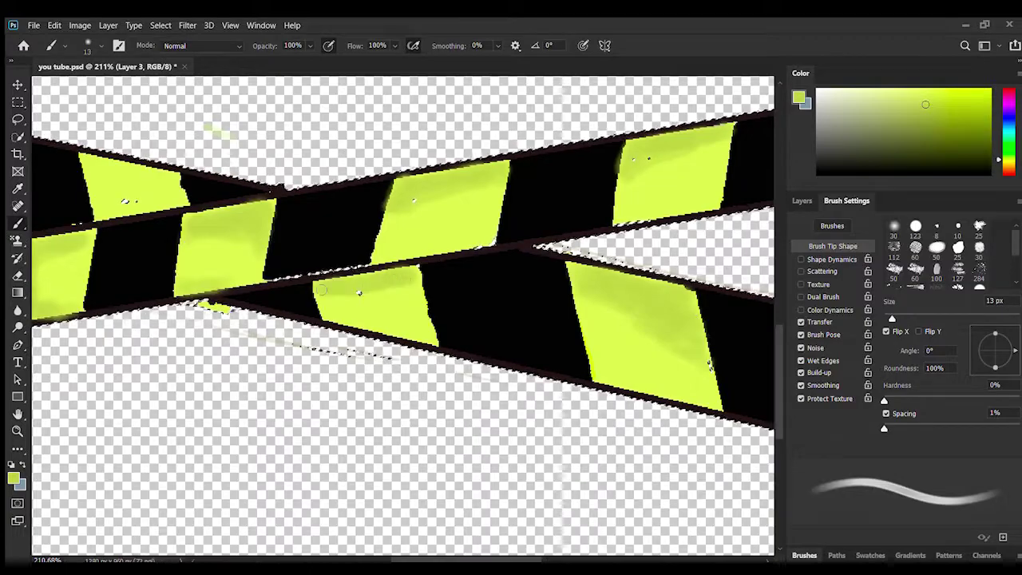
pyautogui.hscroll(-3, 527, 190)
pyautogui.hscroll(5, 511, 177)
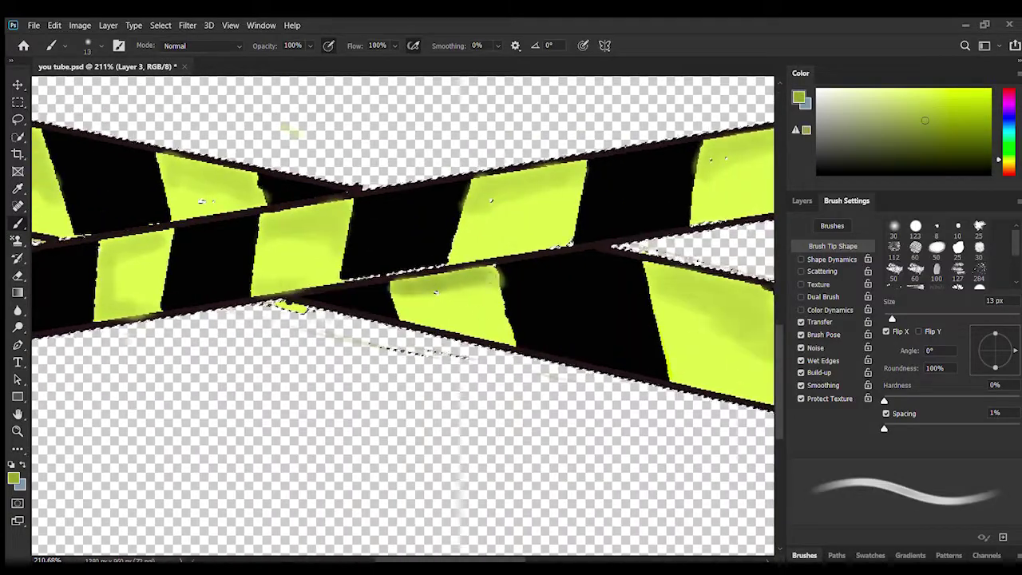
# Choose a saturated yellow-green and brush it over the yellow stripes of the two lower crossing tapes with the soft 30 px brush.
pyautogui.hscroll(3, 404, 316)
pyautogui.hscroll(5, 599, 168)
pyautogui.scroll(6, 226, 391)
pyautogui.press('z')
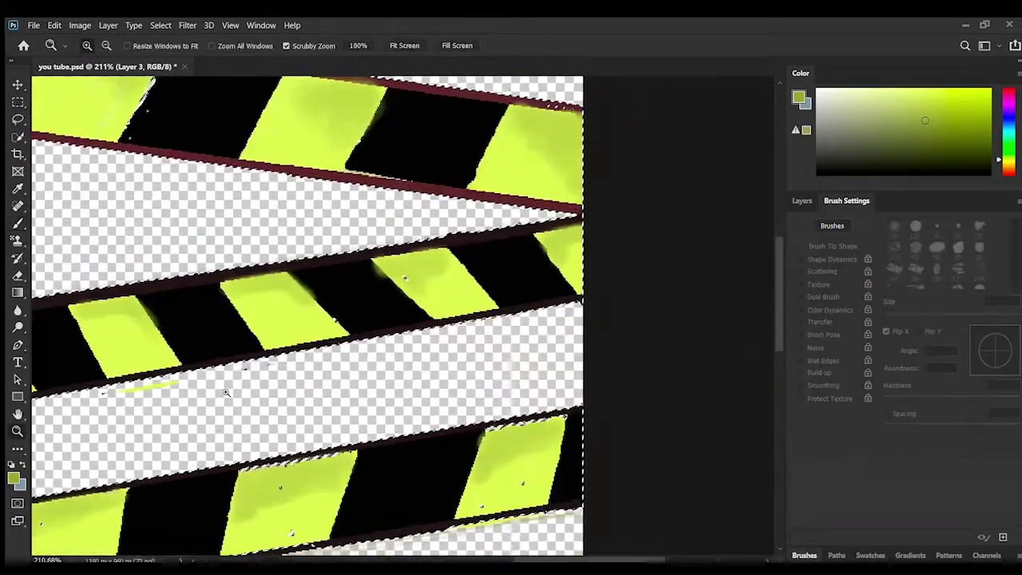
pyautogui.click(358, 46)
pyautogui.press('b')
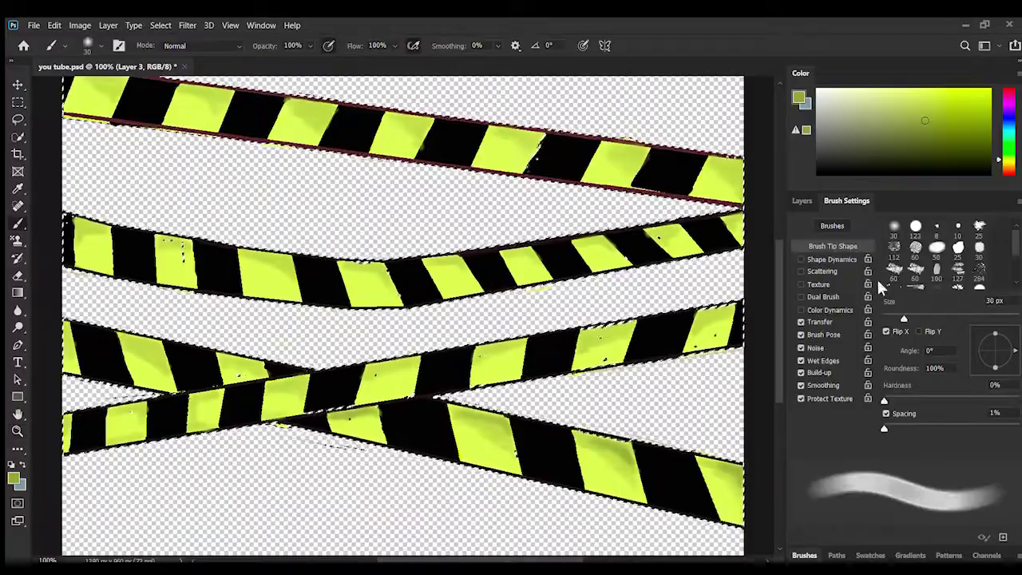
pyautogui.click(872, 115)
pyautogui.click(857, 99)
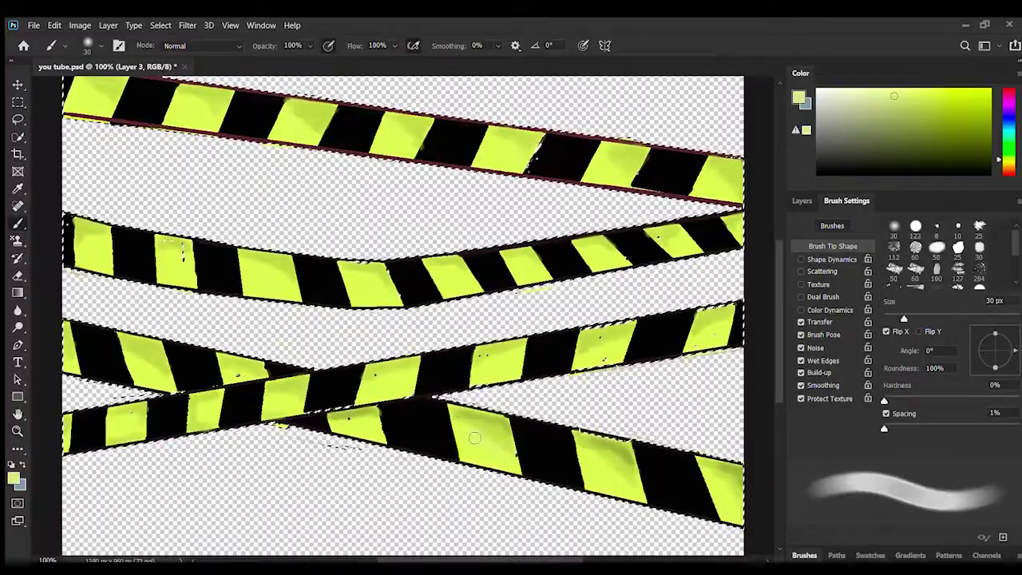
pyautogui.click(979, 93)
pyautogui.moveTo(408, 445)
pyautogui.mouseDown()
pyautogui.moveTo(737, 501)
pyautogui.moveTo(721, 474)
pyautogui.mouseUp()
pyautogui.moveTo(713, 326)
pyautogui.mouseDown()
pyautogui.moveTo(211, 406)
pyautogui.moveTo(128, 432)
pyautogui.mouseUp()
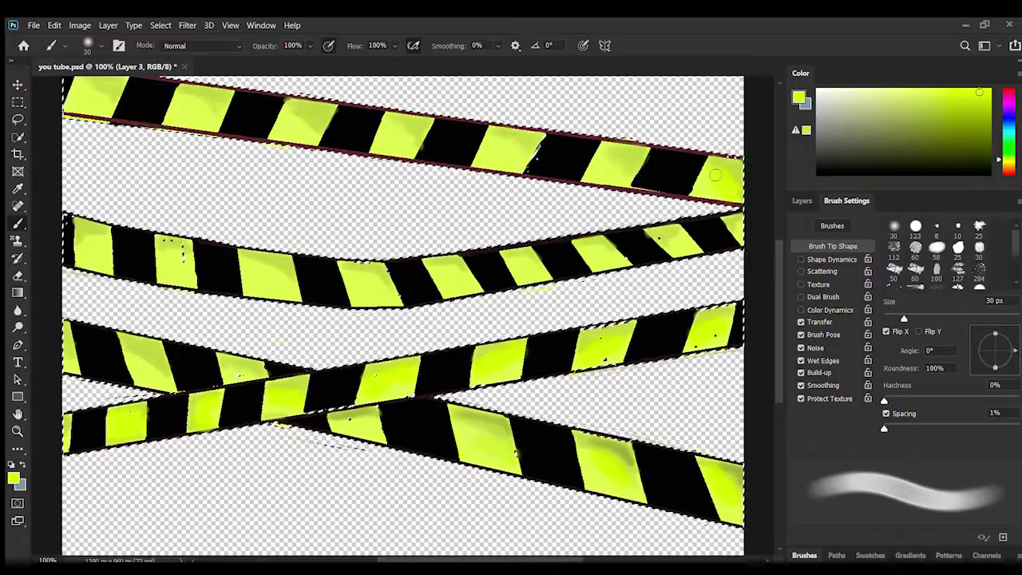
# Brush the same yellow-green over the yellow stripes of the top tape and the left parts of the tapes below it.
pyautogui.moveTo(716, 175); pyautogui.dragTo(98, 99)
pyautogui.hscroll(-2, 229, 359)
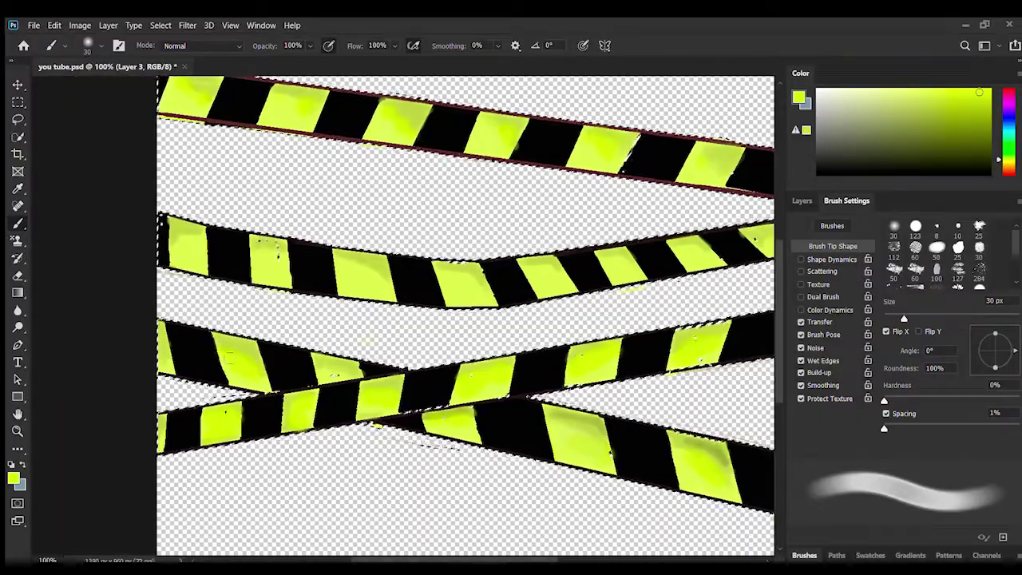
pyautogui.hscroll(-2, 229, 358)
pyautogui.moveTo(320, 367); pyautogui.dragTo(227, 348)
pyautogui.moveTo(511, 276); pyautogui.dragTo(246, 245)
pyautogui.scroll(3, 269, 213)
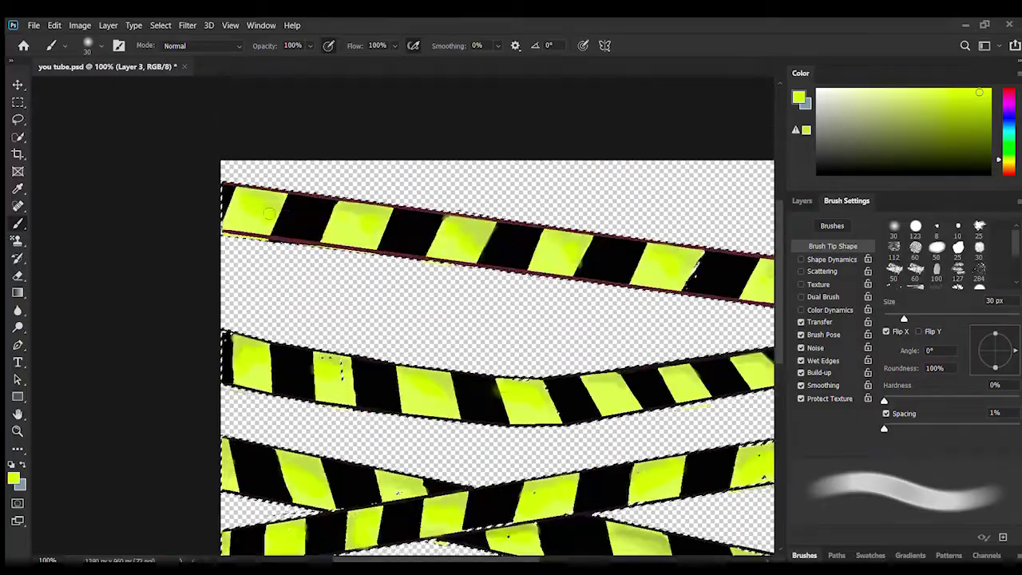
# Blend the yellow stripes of the curved and lower tapes using yellow-green tones sampled from the artwork.
pyautogui.hscroll(6, 270, 213)
pyautogui.scroll(-5, 407, 365)
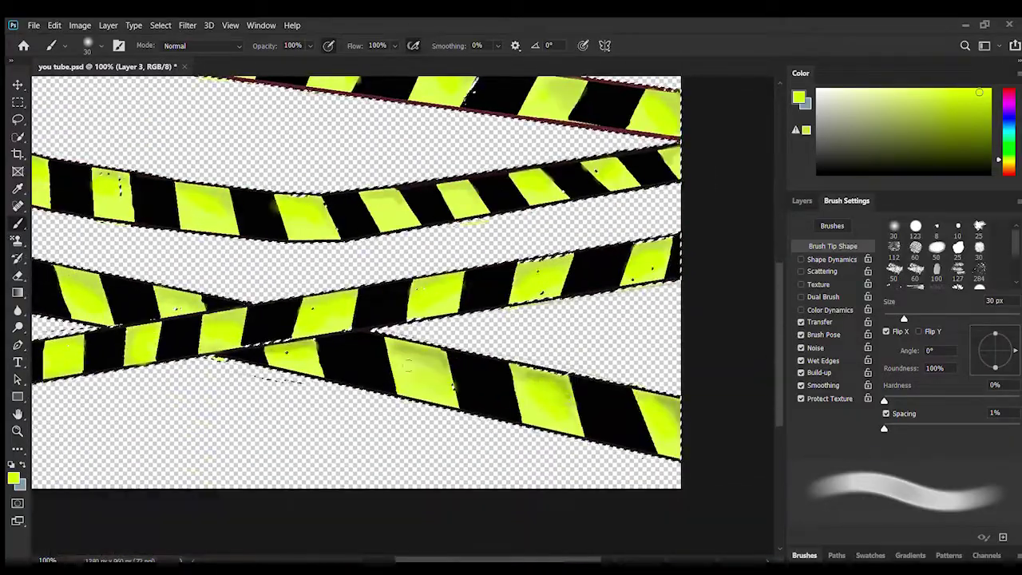
pyautogui.hscroll(-3, 407, 365)
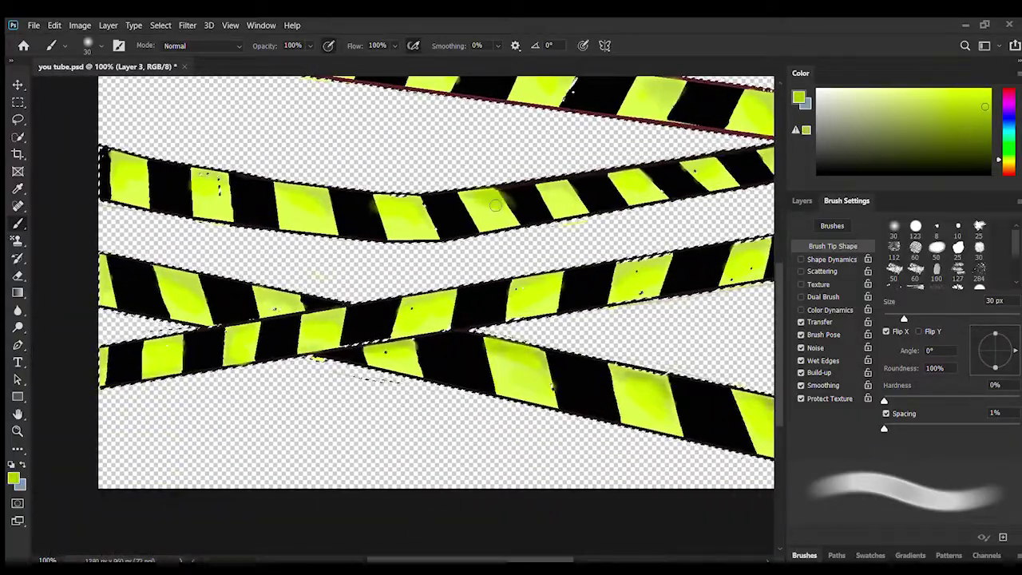
pyautogui.keyDown('alt'); pyautogui.click(644, 182); pyautogui.keyUp('alt')
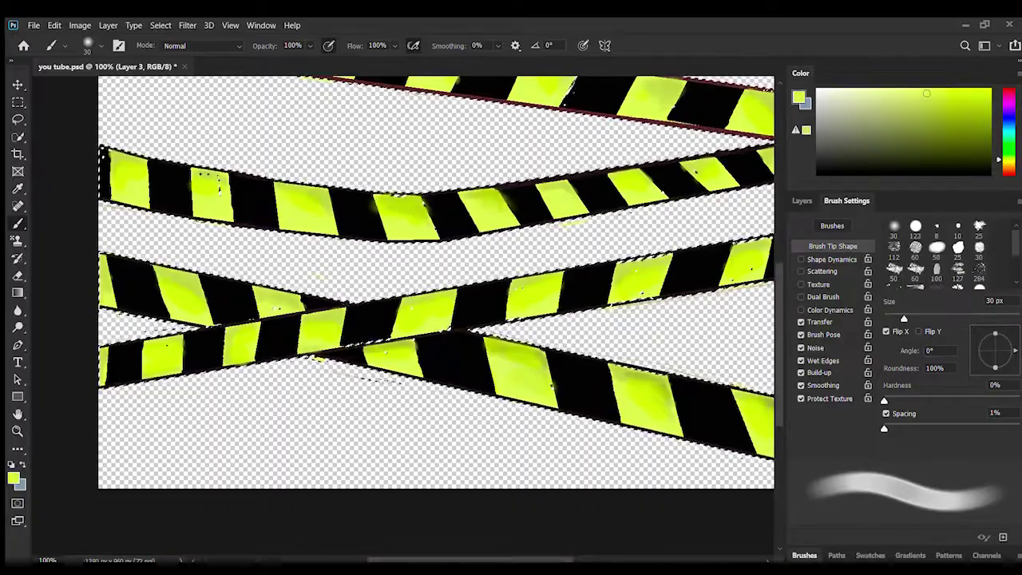
pyautogui.keyDown('alt'); pyautogui.click(521, 360); pyautogui.keyUp('alt')
pyautogui.keyDown('alt'); pyautogui.click(517, 366); pyautogui.keyUp('alt')
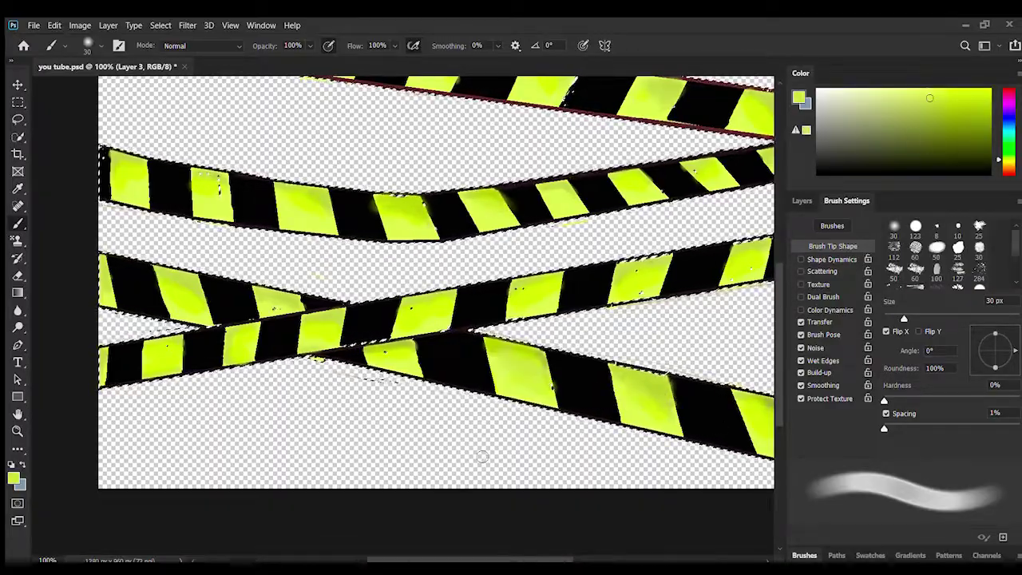
pyautogui.keyDown('alt'); pyautogui.click(523, 399); pyautogui.keyUp('alt')
# Choose white and try a soft 89 px highlight stroke along the top tape.
pyautogui.moveTo(780, 370); pyautogui.dragTo(774, 336)
pyautogui.click(817, 90)
pyautogui.moveTo(904, 319); pyautogui.dragTo(944, 319)
pyautogui.moveTo(515, 227); pyautogui.dragTo(276, 195)
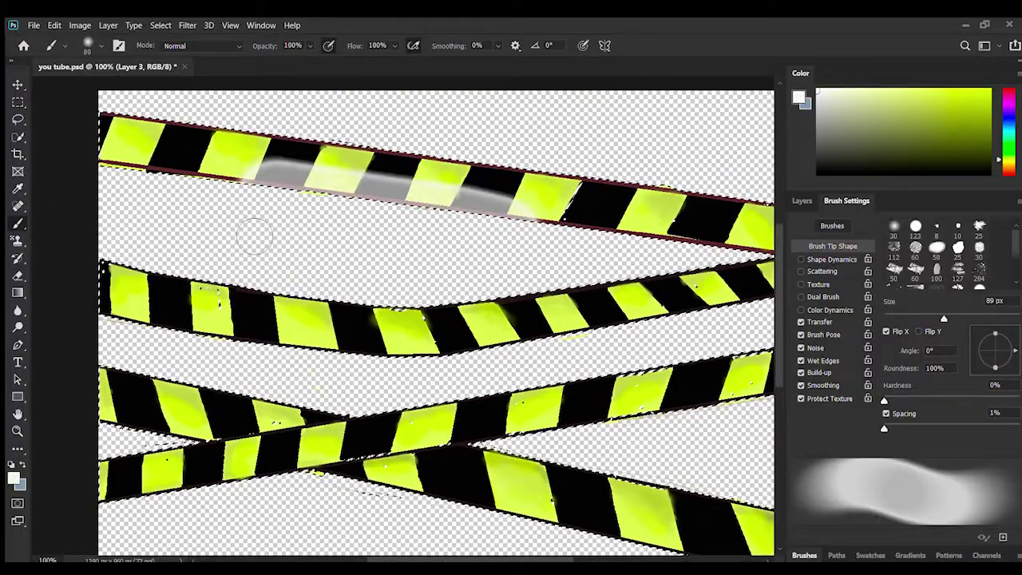
pyautogui.hotkey('ctrl', 'z')
# Pick a soft 116 px brush tip and try a white stroke with Scattering along the top tape.
pyautogui.click(894, 230)
pyautogui.scroll(-3, 919, 247)
pyautogui.click(917, 232)
pyautogui.click(823, 271)
pyautogui.moveTo(505, 219)
pyautogui.mouseDown()
pyautogui.moveTo(392, 227)
pyautogui.moveTo(136, 174)
pyautogui.mouseUp()
pyautogui.hotkey('ctrl', 'z')
# Turn off Scattering and brush soft white highlights along the lower edges of all the tapes.
pyautogui.click(802, 272)
pyautogui.moveTo(369, 364); pyautogui.dragTo(145, 352)
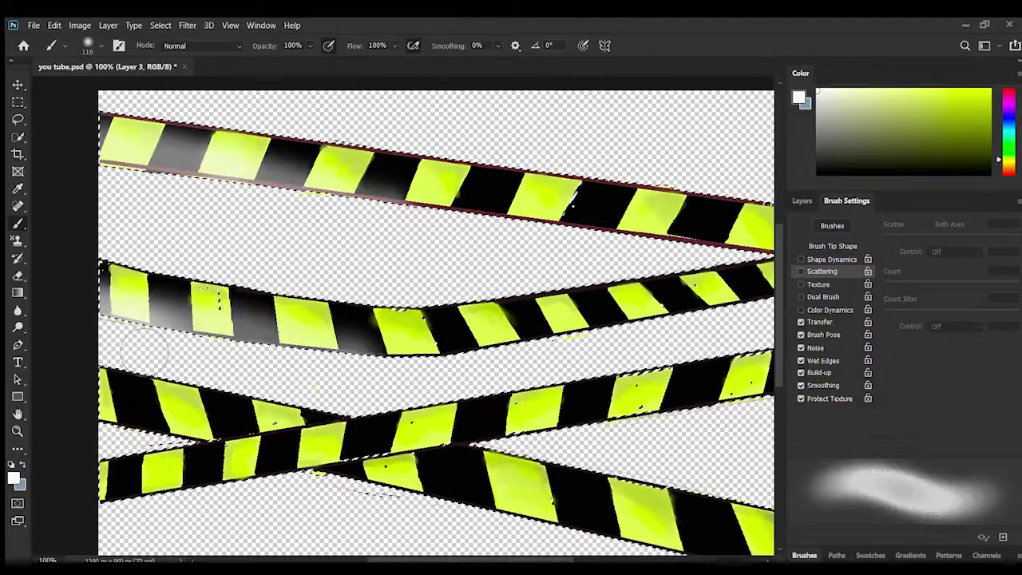
pyautogui.scroll(-4, 171, 376)
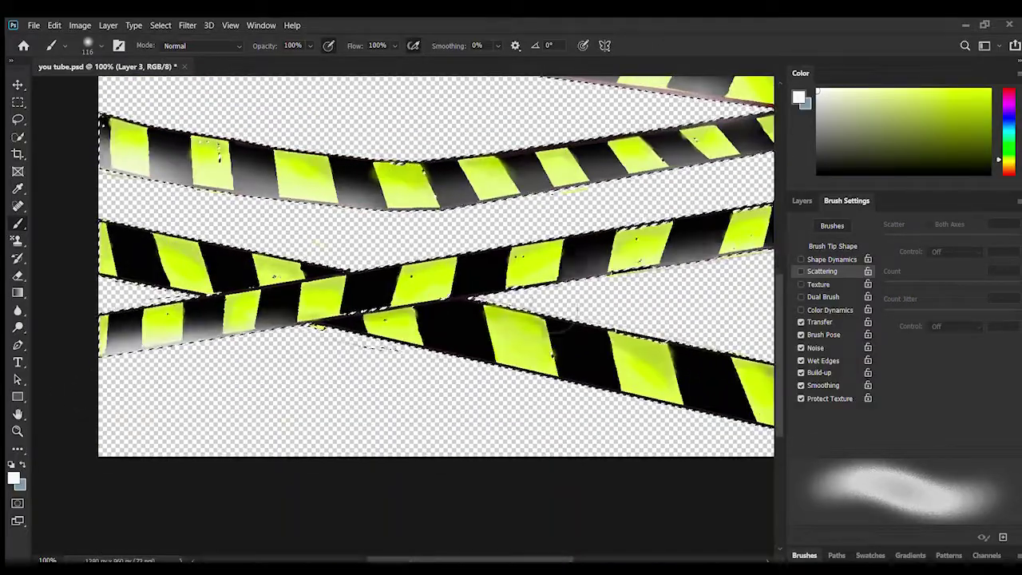
pyautogui.scroll(1, 511, 407)
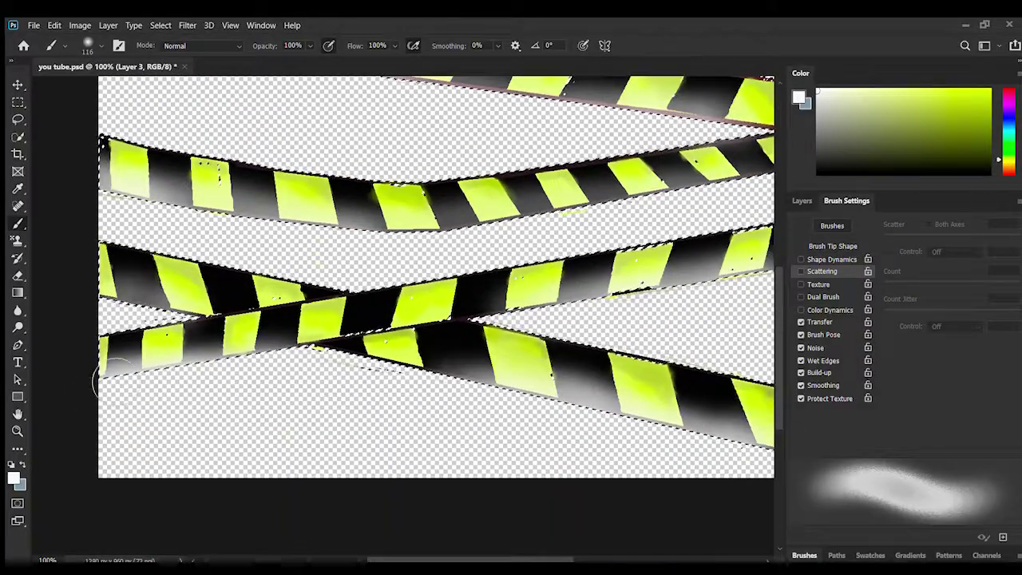
pyautogui.scroll(8, 117, 382)
pyautogui.scroll(-5, 536, 422)
# Enable Shape Dynamics, pick the hard round tip at 23 px and paint thin white glints on the black stripes.
pyautogui.click(801, 260)
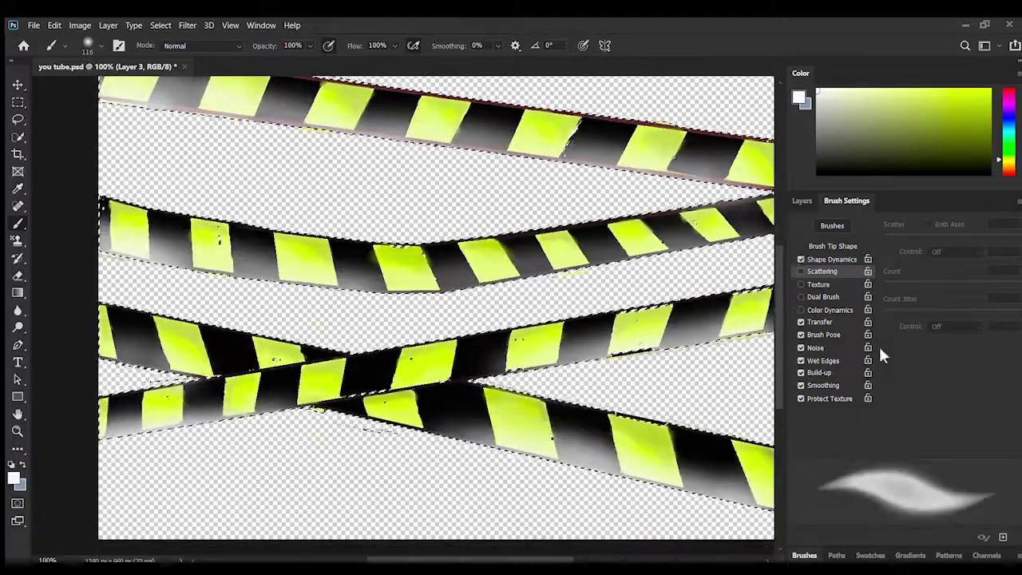
pyautogui.click(833, 246)
pyautogui.click(917, 228)
pyautogui.scroll(3, 732, 435)
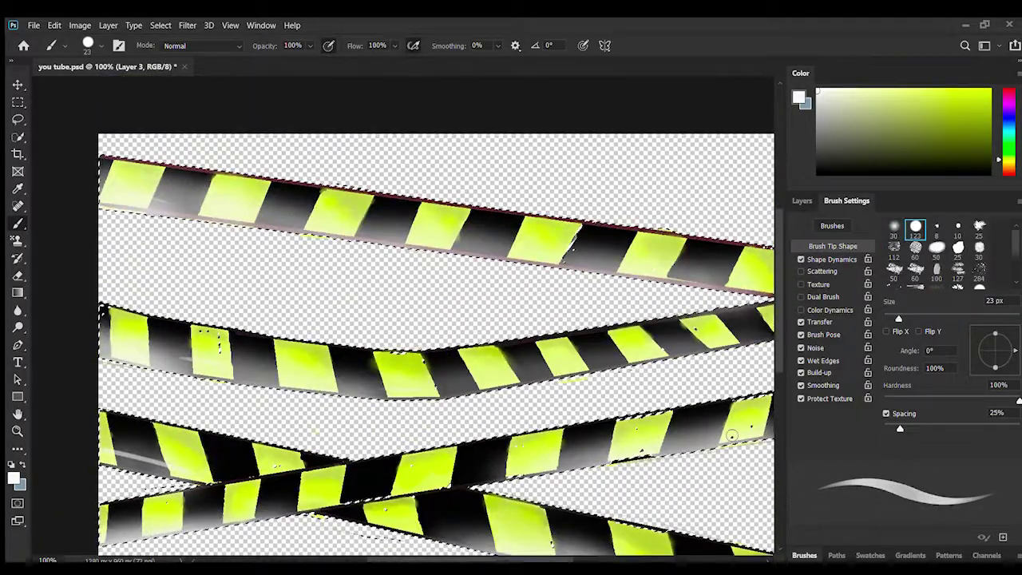
pyautogui.scroll(-5, 732, 436)
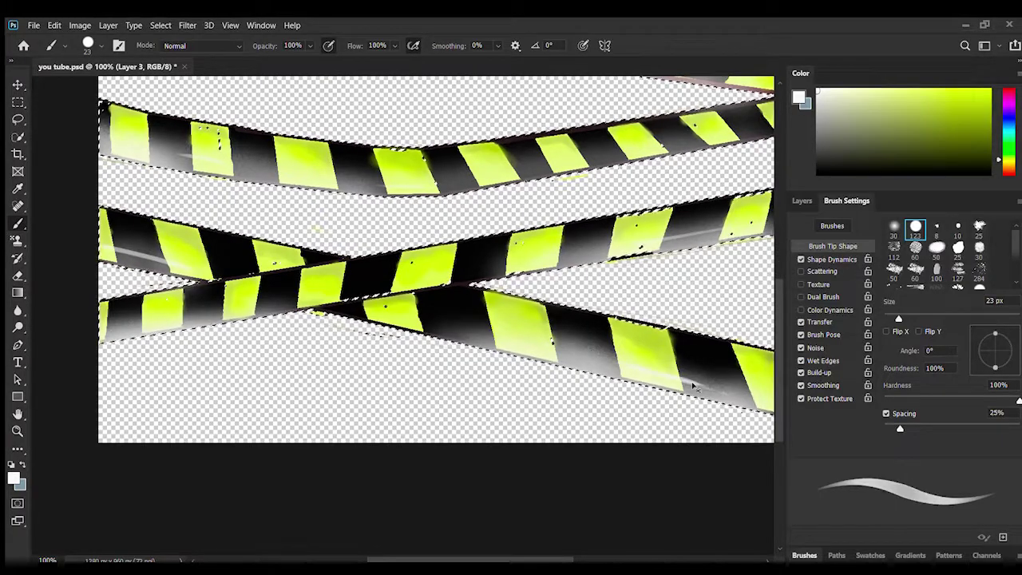
# Undo the glints on the lower tape's right part and paint a short white glint on the black stripe at the crossing.
pyautogui.hotkey('ctrl', 'z')
pyautogui.moveTo(500, 343); pyautogui.dragTo(613, 365)
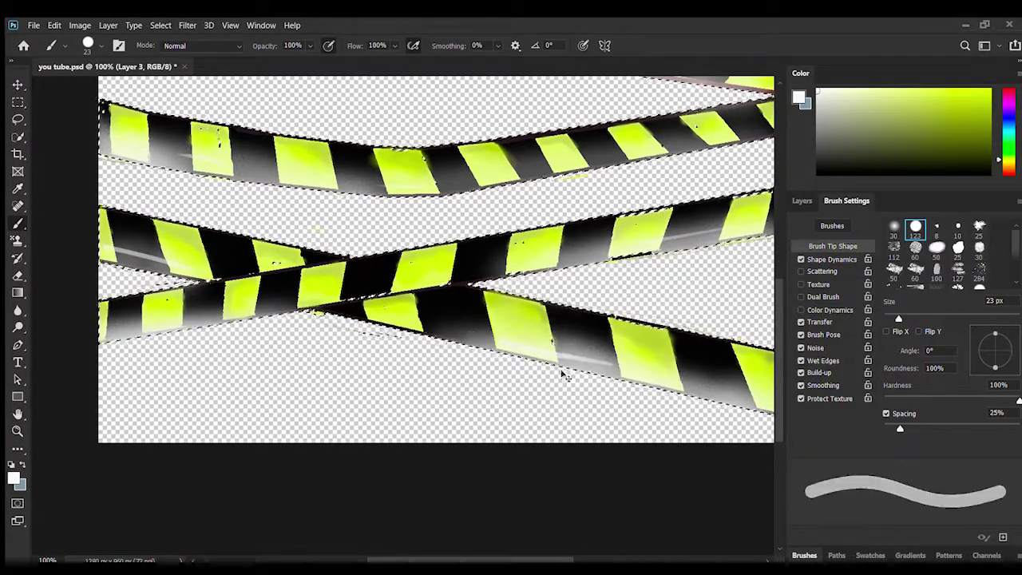
pyautogui.hotkey('ctrl', 'z')
pyautogui.moveTo(352, 286); pyautogui.dragTo(392, 283)
# Make the Background layer active and visible behind the tapes.
pyautogui.click(802, 200)
pyautogui.click(854, 350)
pyautogui.click(796, 350)
pyautogui.scroll(3, 856, 153)
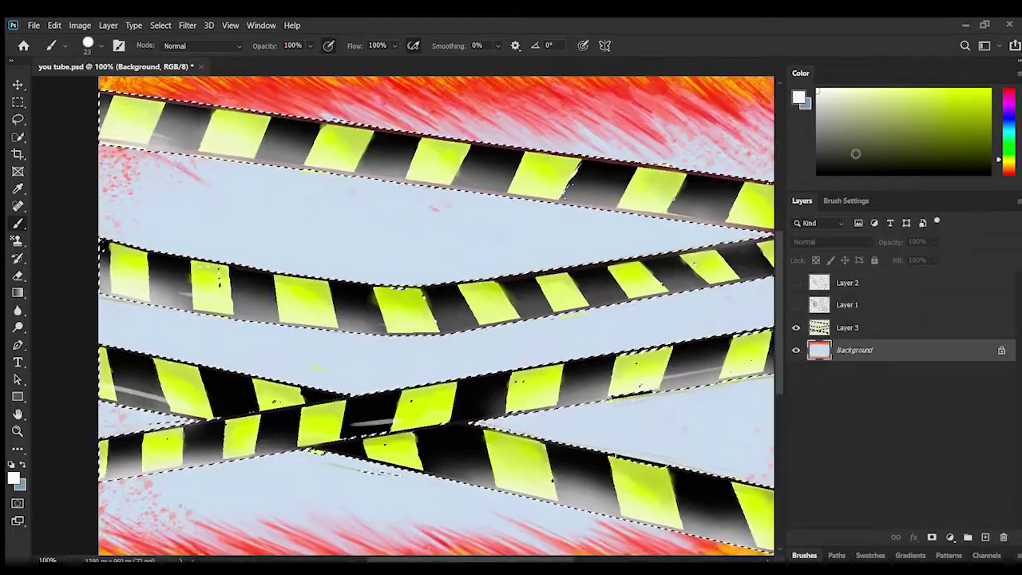
# Choose black as the foreground colour, make Layer 3 active and clear the selection around the tapes.
pyautogui.click(821, 172)
pyautogui.click(847, 327)
pyautogui.click(17, 137)
pyautogui.click(17, 414)
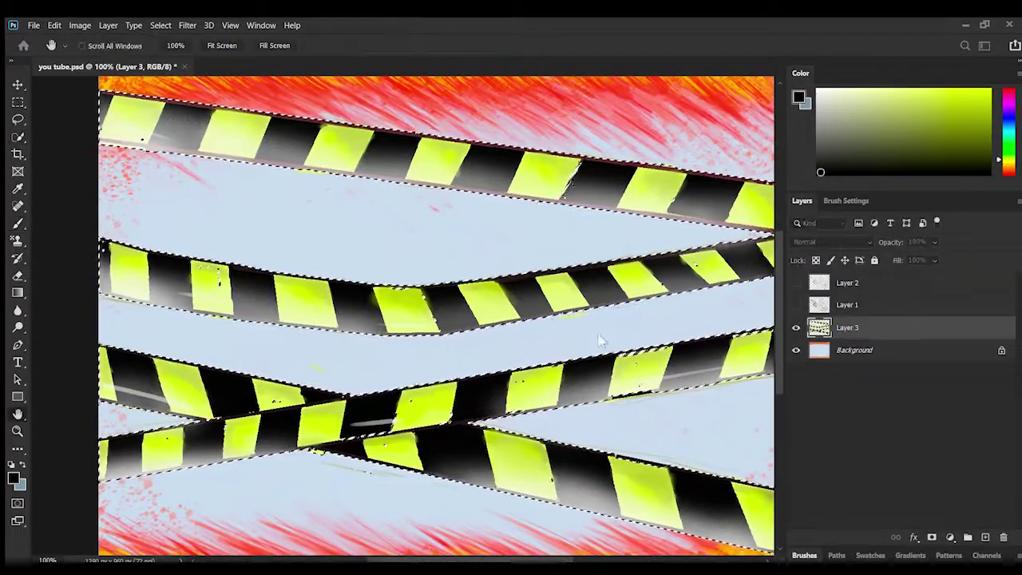
pyautogui.click(18, 137)
pyautogui.click(17, 102)
pyautogui.hotkey('ctrl', 'd')
# Prepare the hard round brush at 5 px with Shape Dynamics for painting on Layer 3.
pyautogui.click(847, 201)
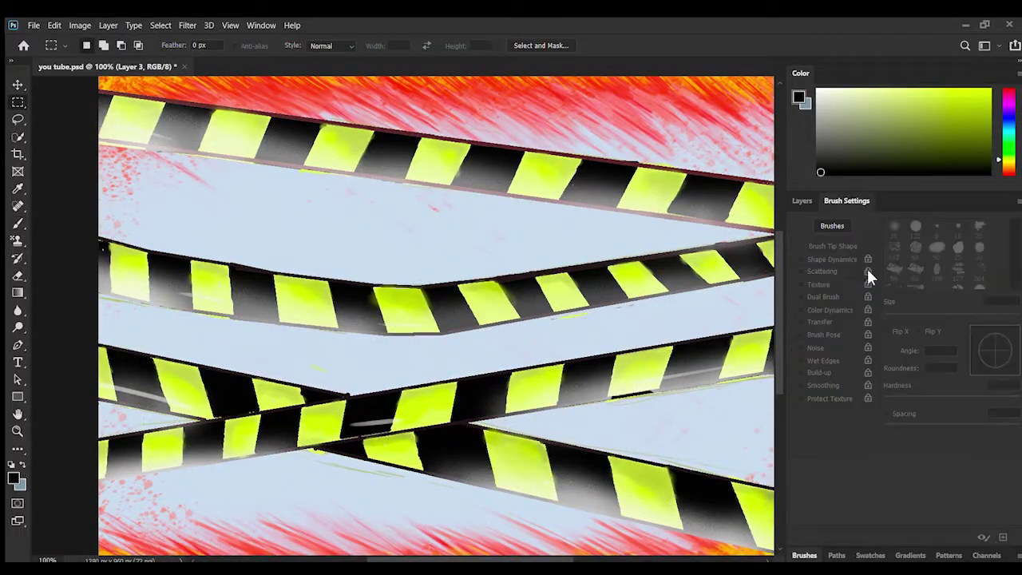
pyautogui.press('b')
pyautogui.press('z')
pyautogui.click(617, 272)
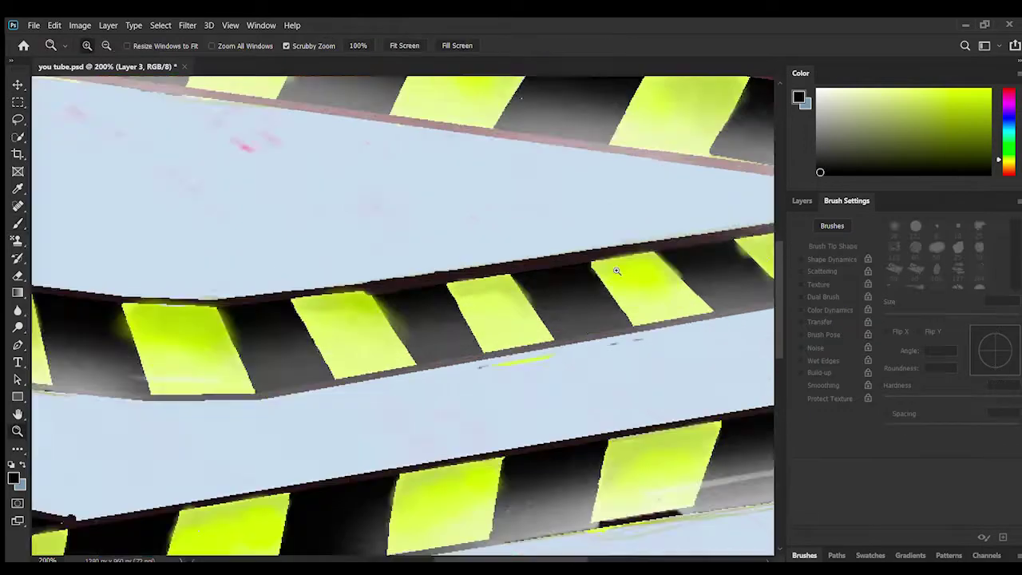
pyautogui.hotkey('ctrl', '0')
pyautogui.press('b')
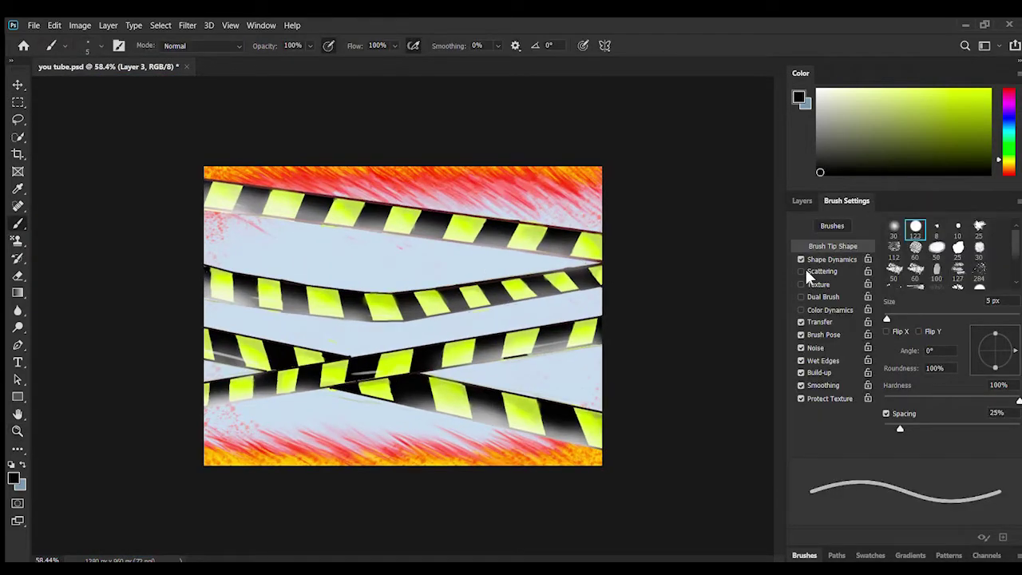
# Outline the lower edges of the caution tapes in black with the Pencil tool at 6 px.
pyautogui.moveTo(204, 208); pyautogui.dragTo(600, 263)
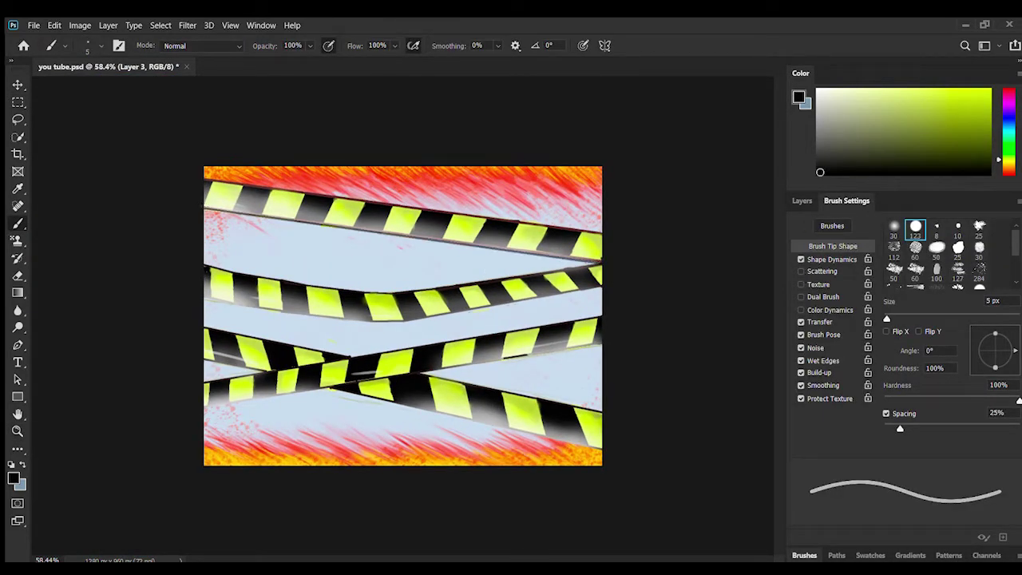
pyautogui.hotkey('ctrl', 'z')
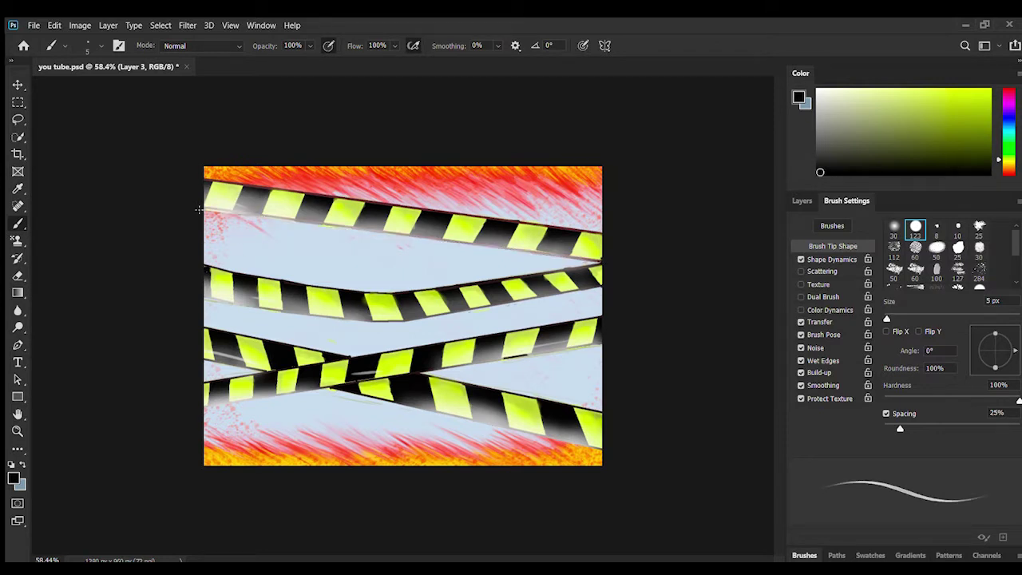
pyautogui.rightClick(16, 225)
pyautogui.click(67, 238)
pyautogui.moveTo(205, 209); pyautogui.dragTo(601, 261)
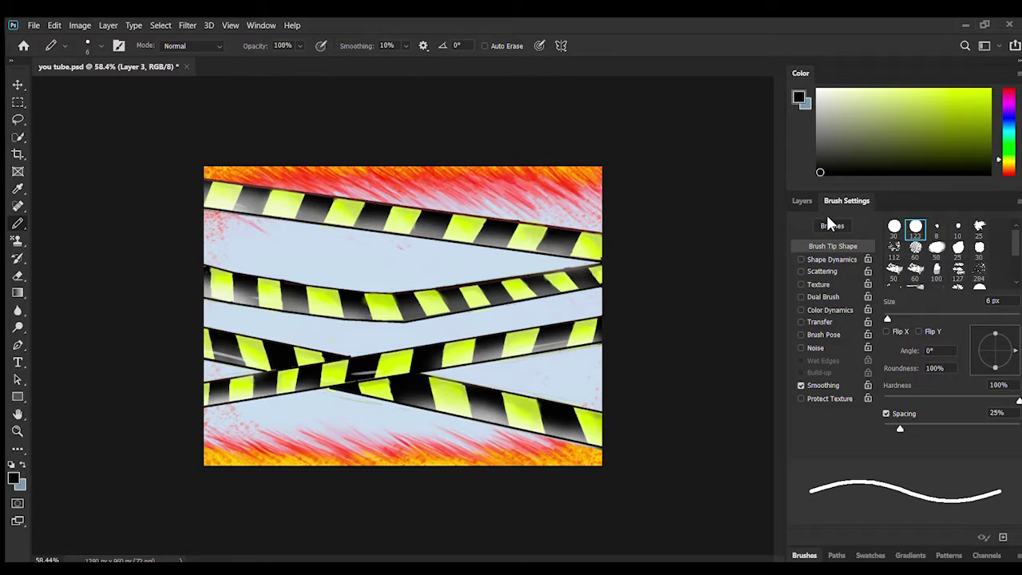
# Enable Shape Dynamics and add white highlight streaks to the black stripes with a 22 px pencil, 53% hardness, 1% spacing and 36% opacity.
pyautogui.click(820, 93)
pyautogui.click(802, 260)
pyautogui.moveTo(1019, 400); pyautogui.dragTo(957, 400)
pyautogui.moveTo(900, 429); pyautogui.dragTo(878, 429)
pyautogui.moveTo(887, 319); pyautogui.dragTo(898, 319)
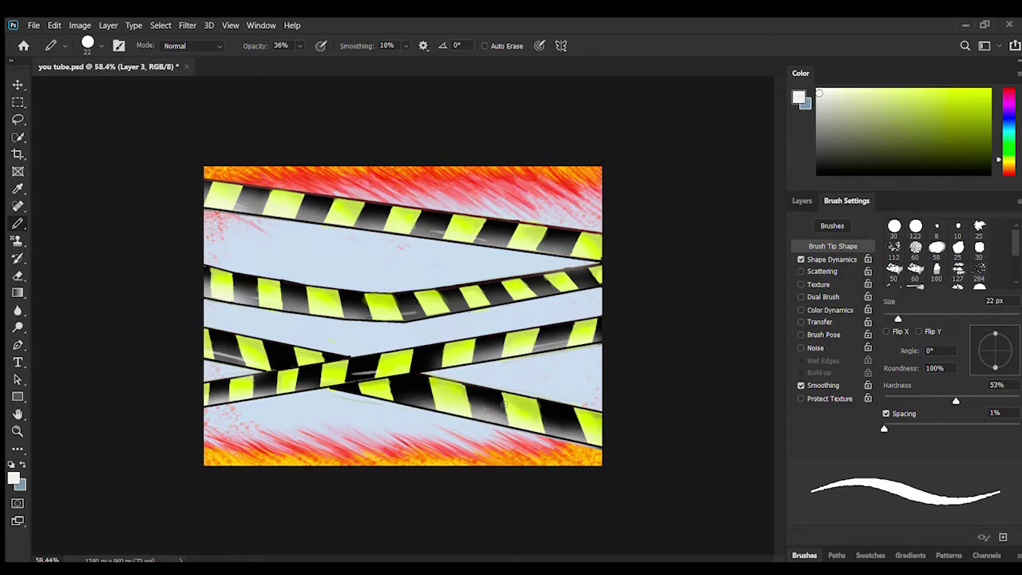
pyautogui.moveTo(374, 385); pyautogui.dragTo(394, 387)
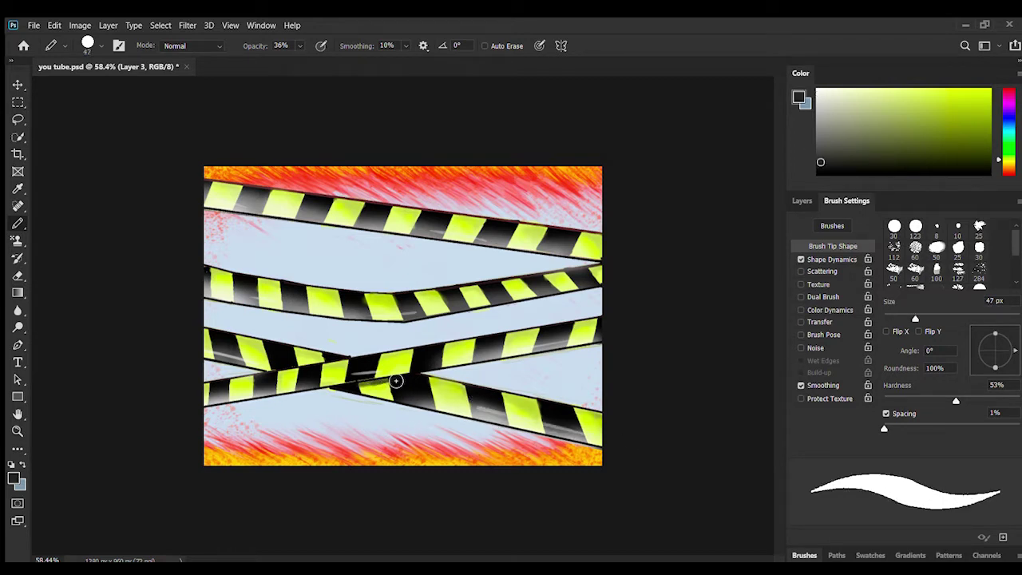
# Enlarge the pencil to 75 px and lay a faint white highlight over the crossing tapes at 9% opacity.
pyautogui.press(']')
pyautogui.press(']')
pyautogui.press(']')
pyautogui.press(']')
pyautogui.press(']')
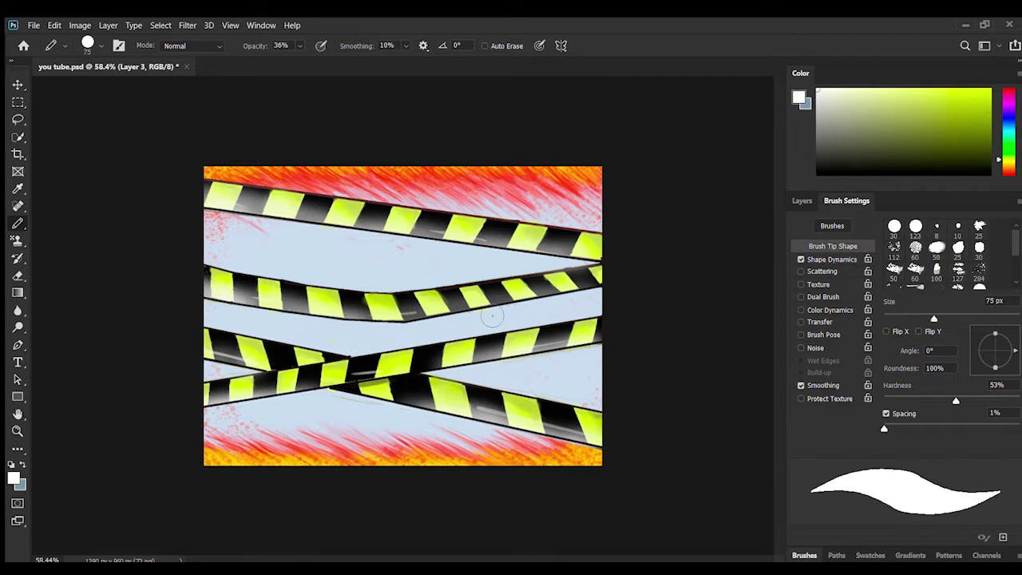
pyautogui.moveTo(312, 393); pyautogui.dragTo(420, 371)
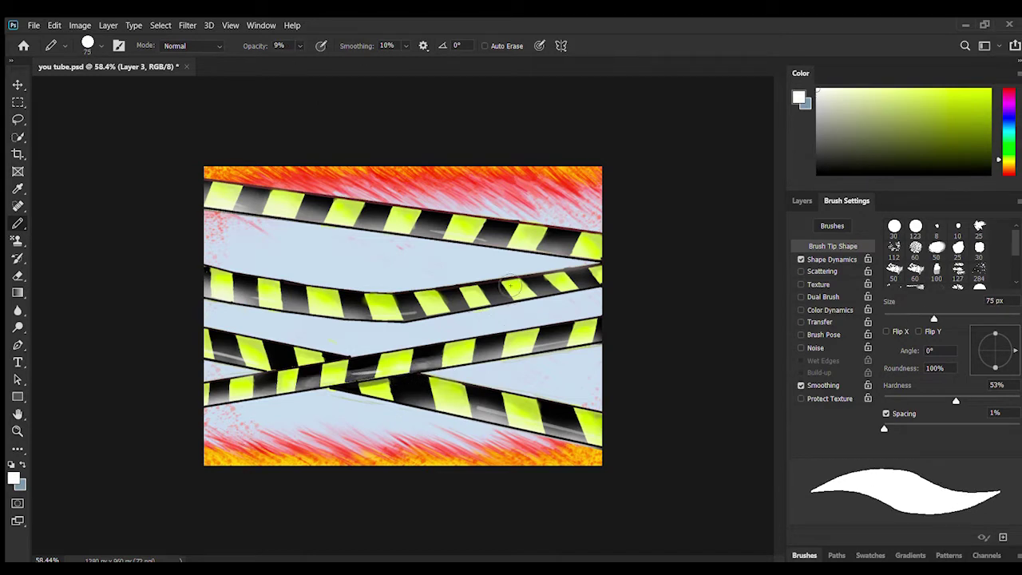
# Select the yellow stripes of the caution tapes with the Quick Selection tool.
pyautogui.press('w')
pyautogui.click(468, 229)
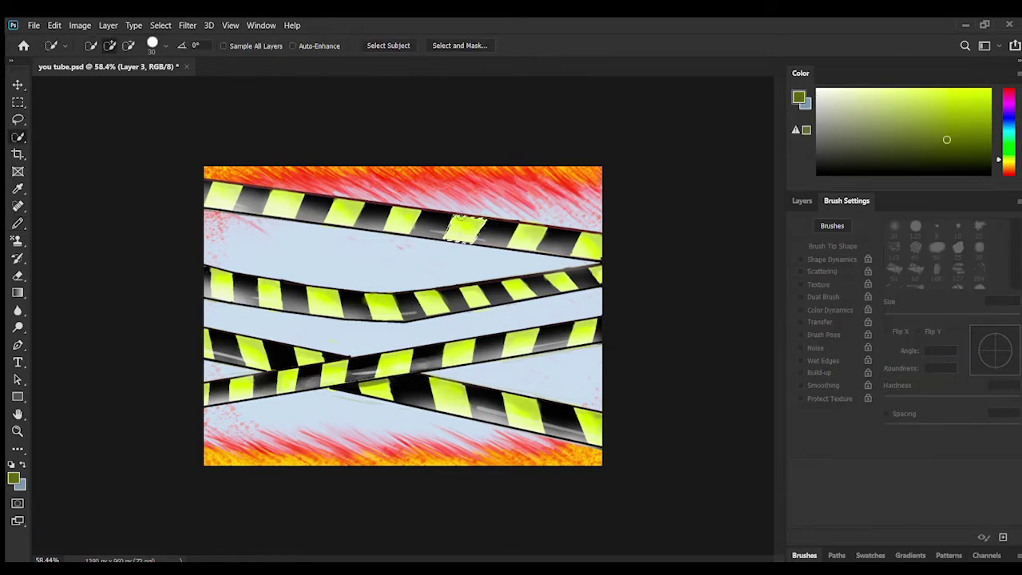
pyautogui.click(222, 288)
pyautogui.click(270, 294)
pyautogui.click(325, 303)
pyautogui.click(383, 307)
pyautogui.click(584, 332)
pyautogui.click(459, 352)
pyautogui.click(335, 373)
pyautogui.click(206, 393)
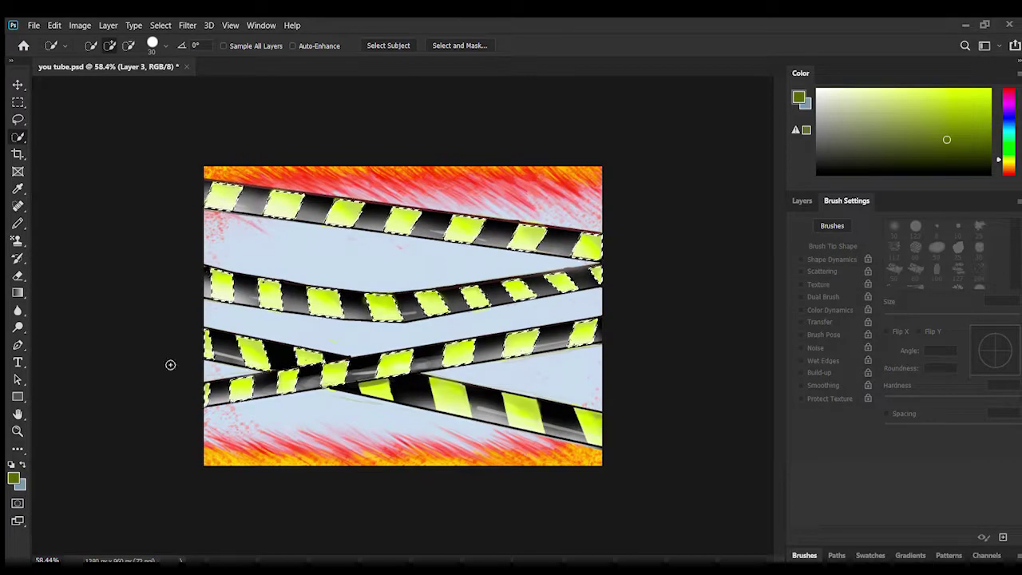
# Set up a soft round 147 px brush with 0% hardness and a muted olive-green colour for shading the selected stripes.
pyautogui.press('b')
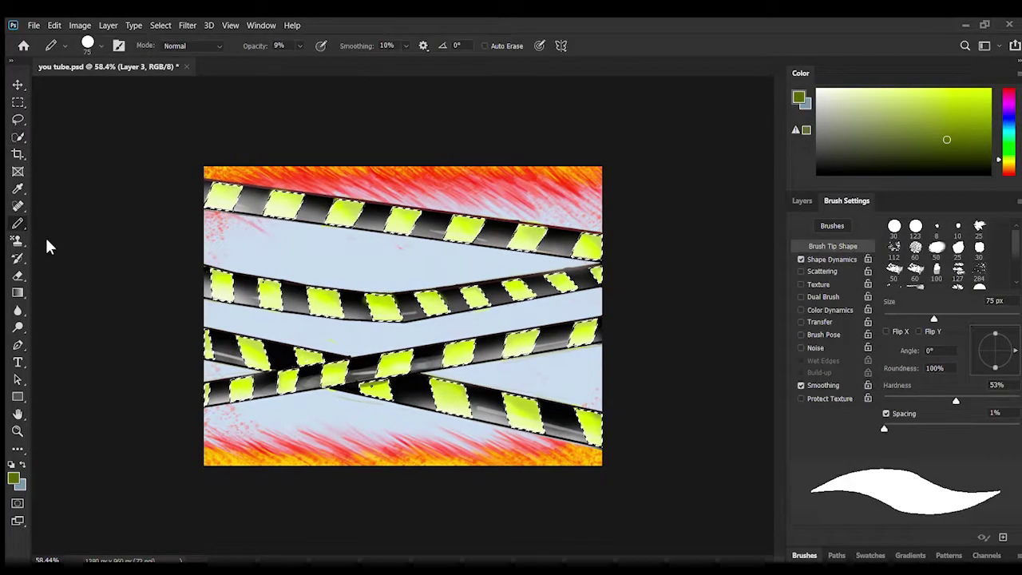
pyautogui.scroll(-3, 951, 256)
pyautogui.click(958, 277)
pyautogui.moveTo(902, 319); pyautogui.dragTo(968, 319)
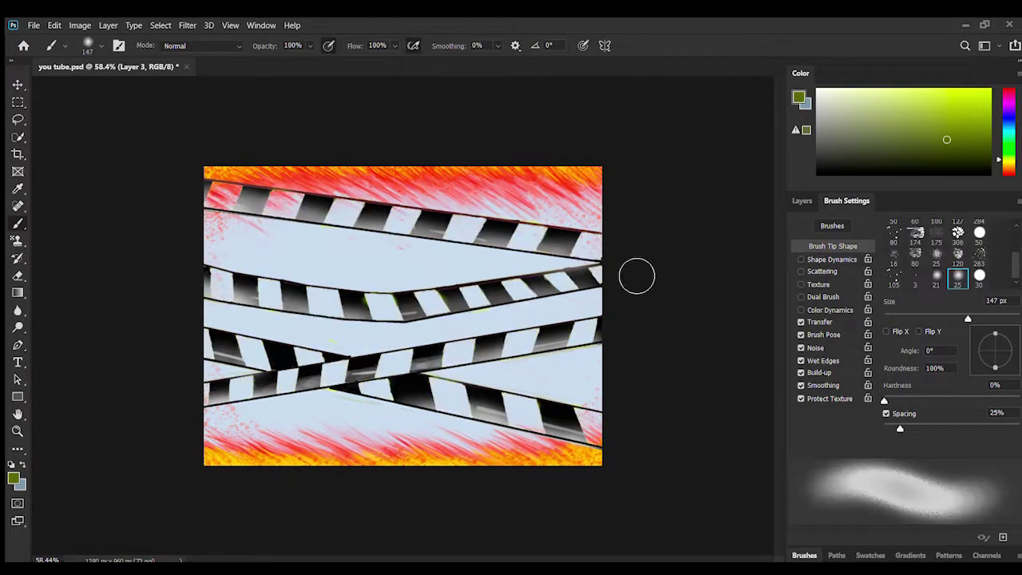
pyautogui.moveTo(326, 194); pyautogui.dragTo(696, 251)
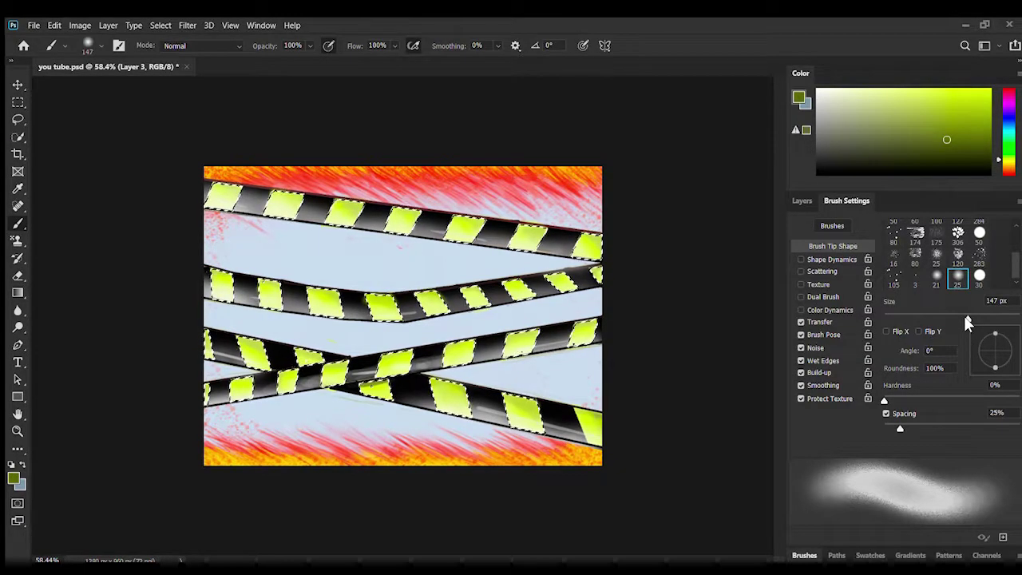
pyautogui.click(925, 122)
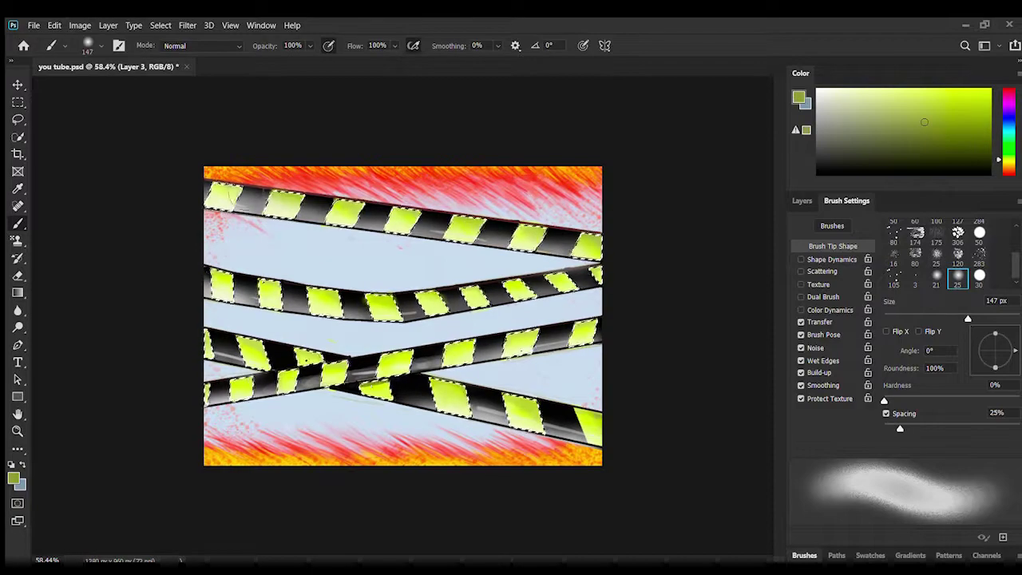
# Add the last yellow stripe of the lowest tape to the selection and shade the selected stripes in olive green.
pyautogui.click(18, 137)
pyautogui.click(592, 426)
pyautogui.click(17, 224)
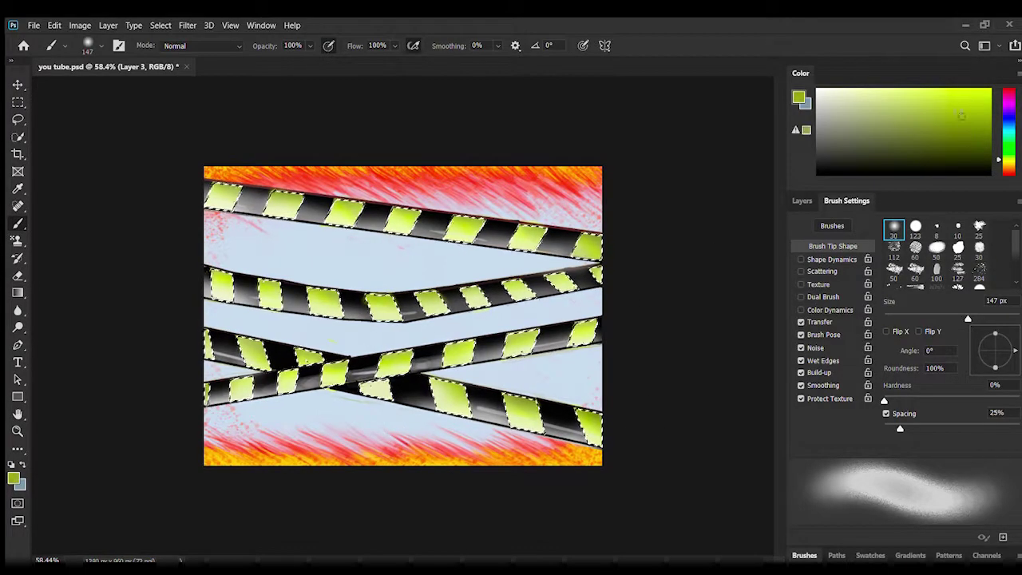
pyautogui.click(956, 121)
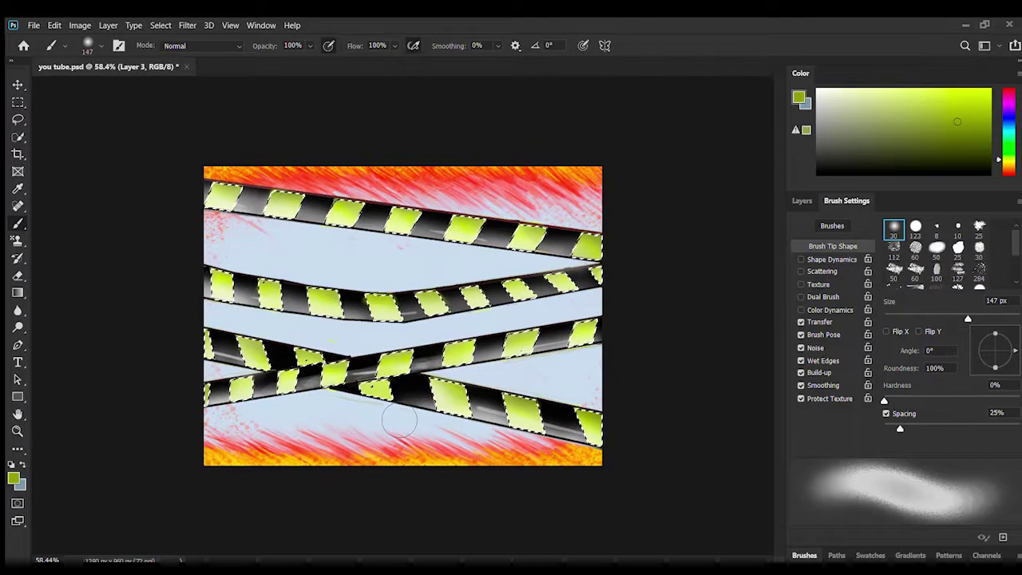
# Set the brush to 37 px with 75% hardness and refine the selected stripes with pale and olive-green tones.
pyautogui.click(845, 96)
pyautogui.moveTo(968, 319); pyautogui.dragTo(909, 318)
pyautogui.moveTo(884, 401); pyautogui.dragTo(986, 402)
pyautogui.click(953, 121)
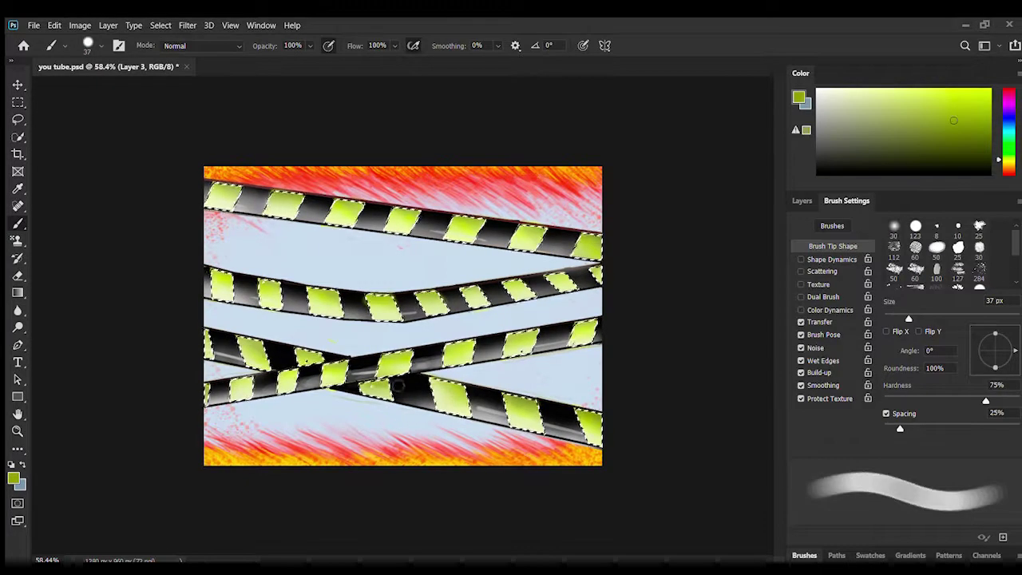
# Clear the selection around the yellow stripes and return to the Brush tool.
pyautogui.click(18, 85)
pyautogui.click(72, 112)
pyautogui.click(18, 119)
pyautogui.click(56, 129)
pyautogui.click(18, 224)
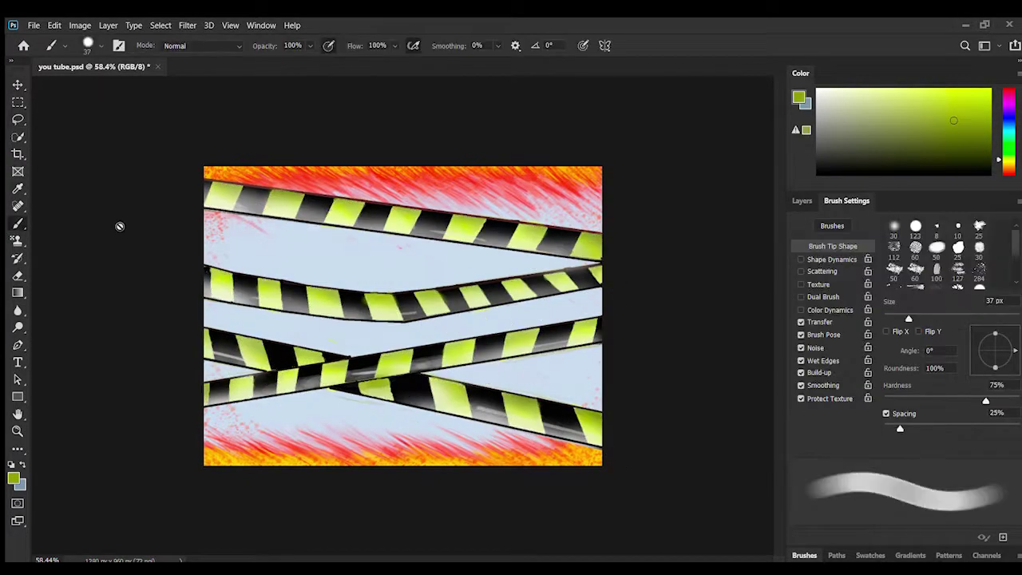
# Make Layer 3 active and set the brush to black at 5 px.
pyautogui.click(802, 201)
pyautogui.click(846, 327)
pyautogui.click(422, 286)
pyautogui.hotkey('ctrl', 'z')
pyautogui.click(819, 173)
pyautogui.click(847, 201)
pyautogui.moveTo(909, 319); pyautogui.dragTo(887, 318)
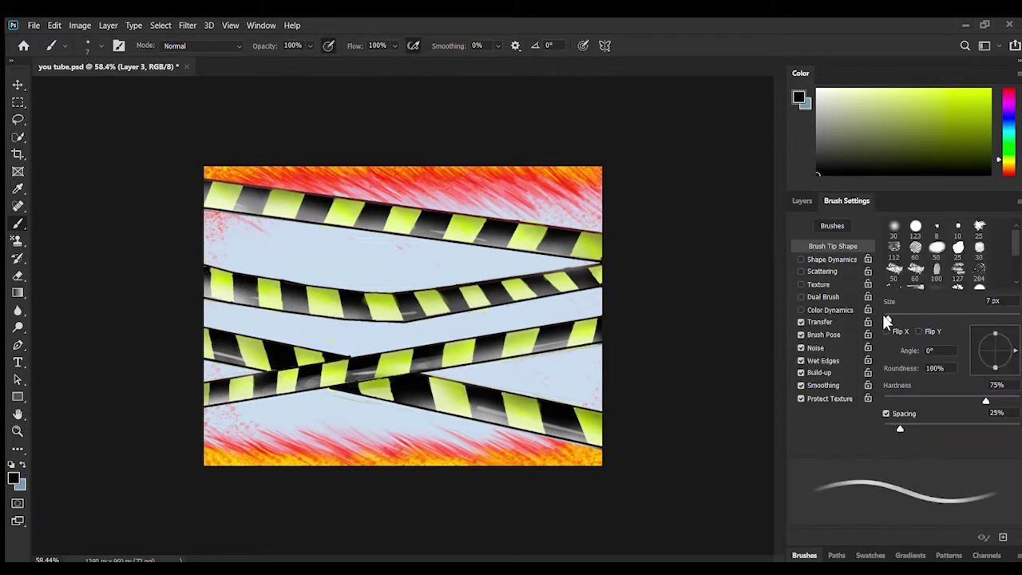
pyautogui.press('[')
pyautogui.press('[')
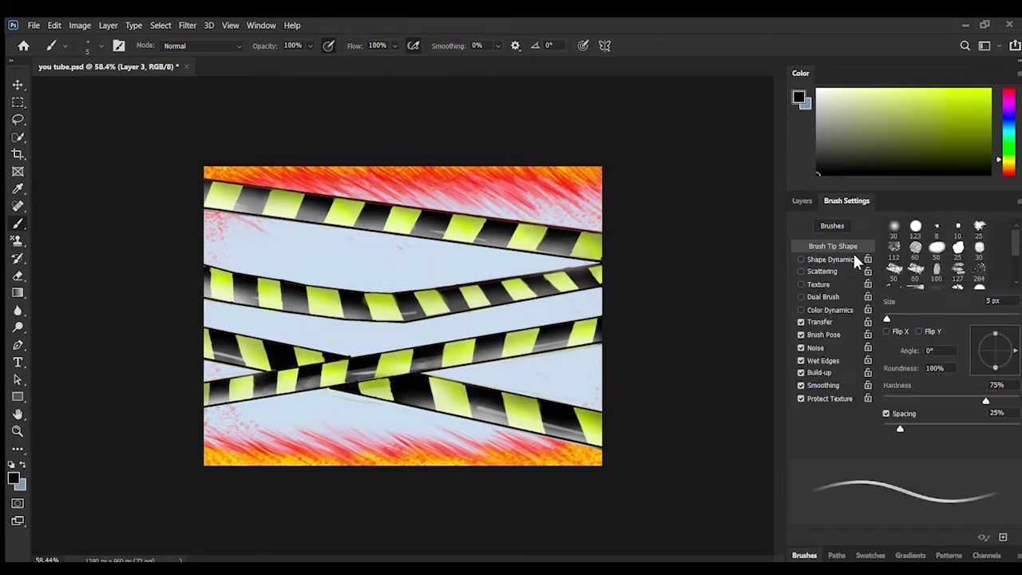
# Paint a soft white glow below the tape crossing with a 93 px round brush at 0% hardness.
pyautogui.click(817, 90)
pyautogui.click(916, 227)
pyautogui.click(894, 227)
pyautogui.moveTo(888, 318); pyautogui.dragTo(948, 316)
pyautogui.moveTo(388, 409); pyautogui.dragTo(408, 418)
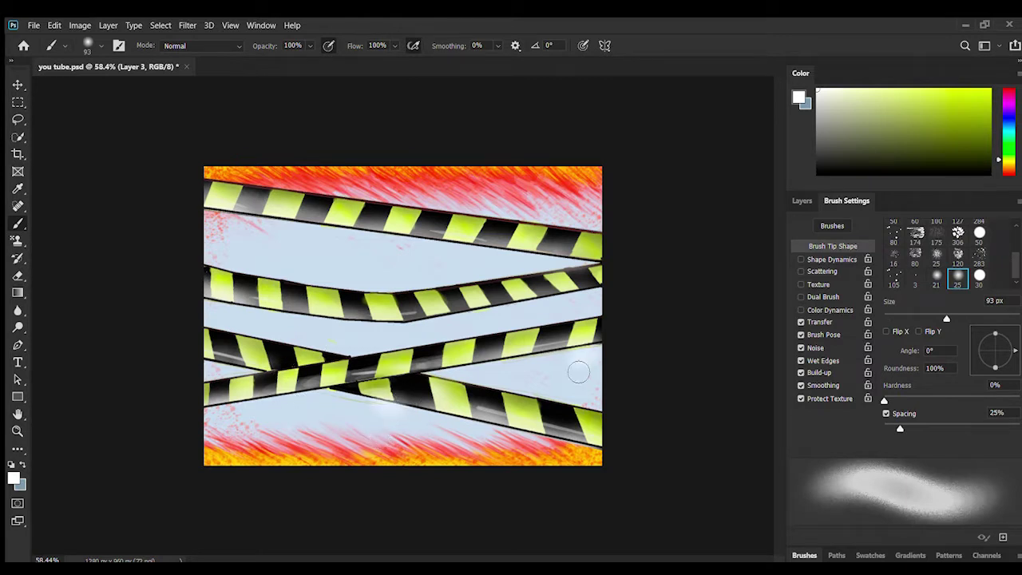
# Set up a hard round 19 px brush with Shape Dynamics and 5% spacing, and choose red as the foreground colour.
pyautogui.moveTo(917, 318); pyautogui.dragTo(888, 313)
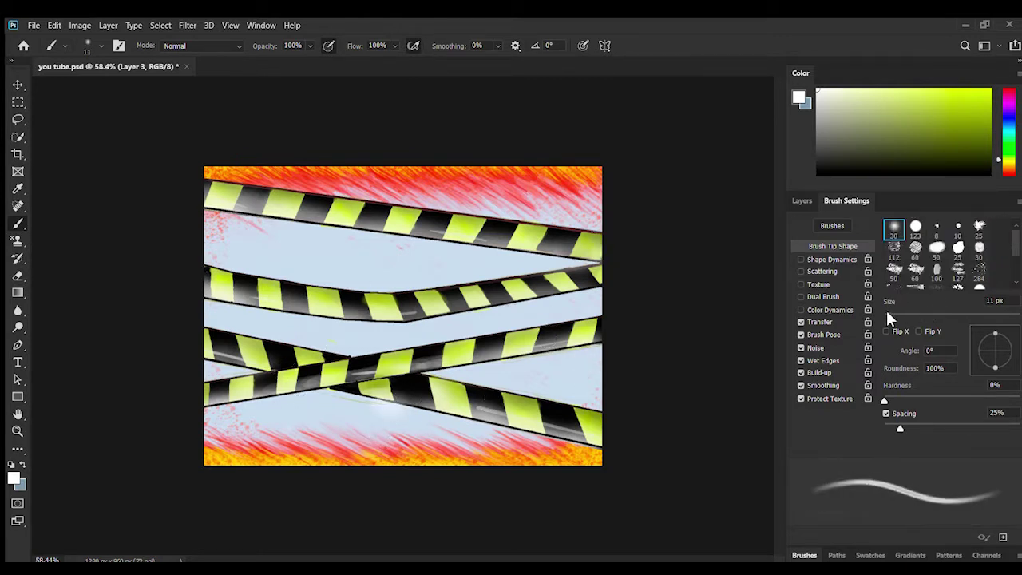
pyautogui.click(801, 260)
pyautogui.click(802, 271)
pyautogui.press('.')
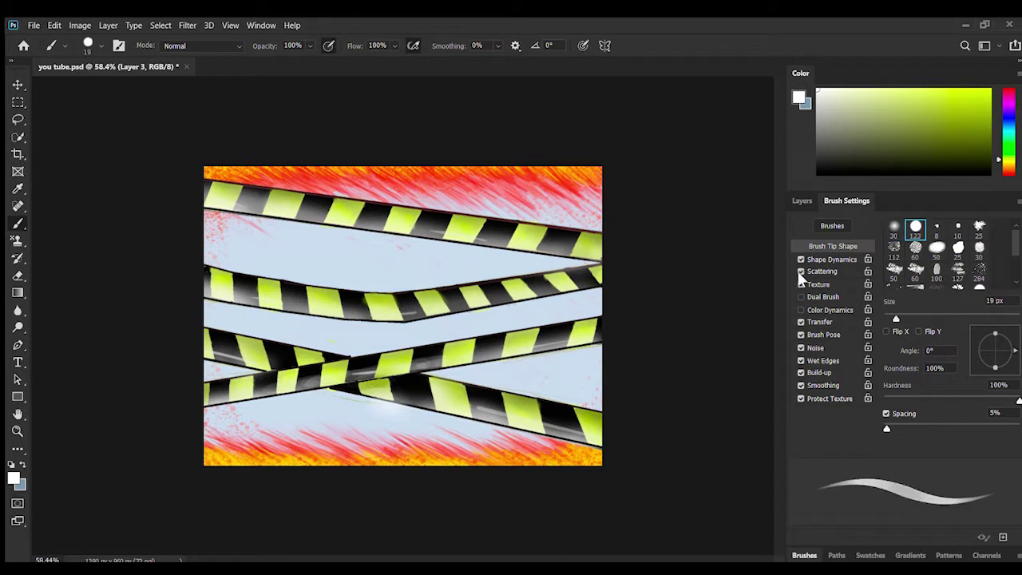
pyautogui.scroll(-2, 904, 265)
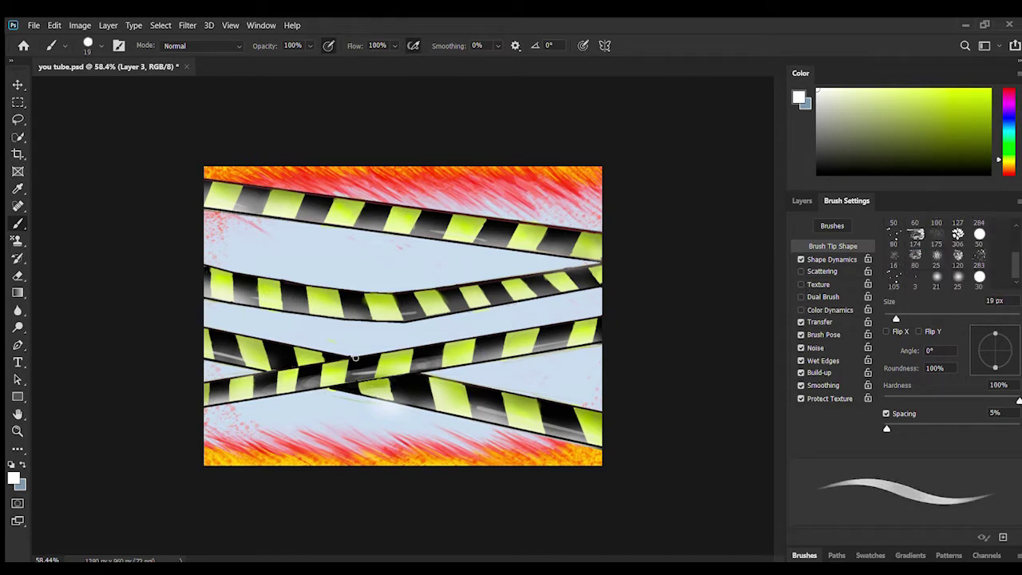
pyautogui.click(1007, 90)
pyautogui.moveTo(965, 120); pyautogui.dragTo(927, 107)
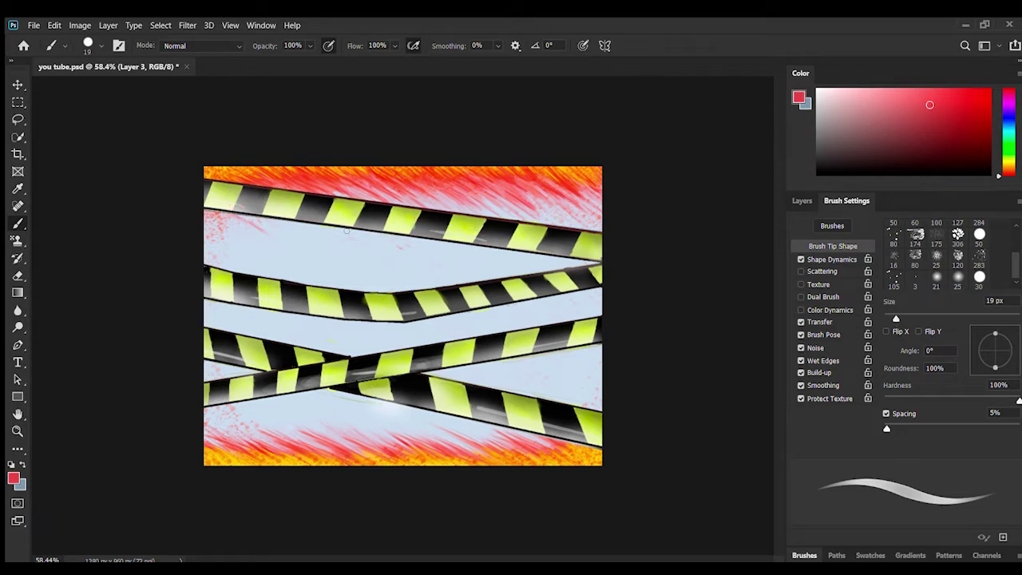
# Enable Texture, Dual Brush and Color Dynamics, disable Brush Pose, Noise, Wet Edges and Build-up, and use a soft 34 px tip.
pyautogui.click(801, 284)
pyautogui.click(801, 298)
pyautogui.click(801, 310)
pyautogui.click(801, 336)
pyautogui.click(802, 348)
pyautogui.click(802, 361)
pyautogui.click(801, 373)
pyautogui.click(980, 276)
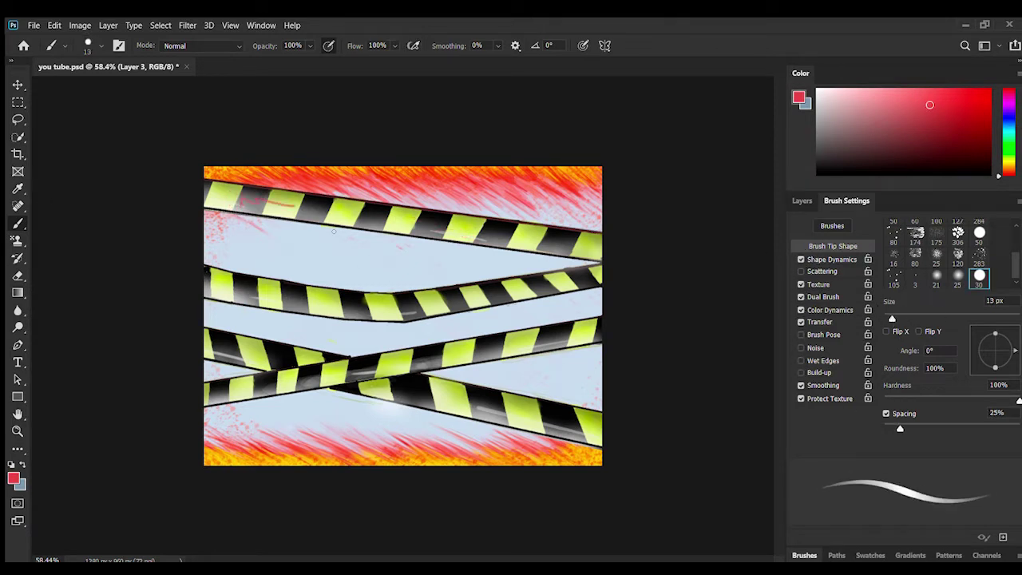
pyautogui.moveTo(892, 319); pyautogui.dragTo(901, 318)
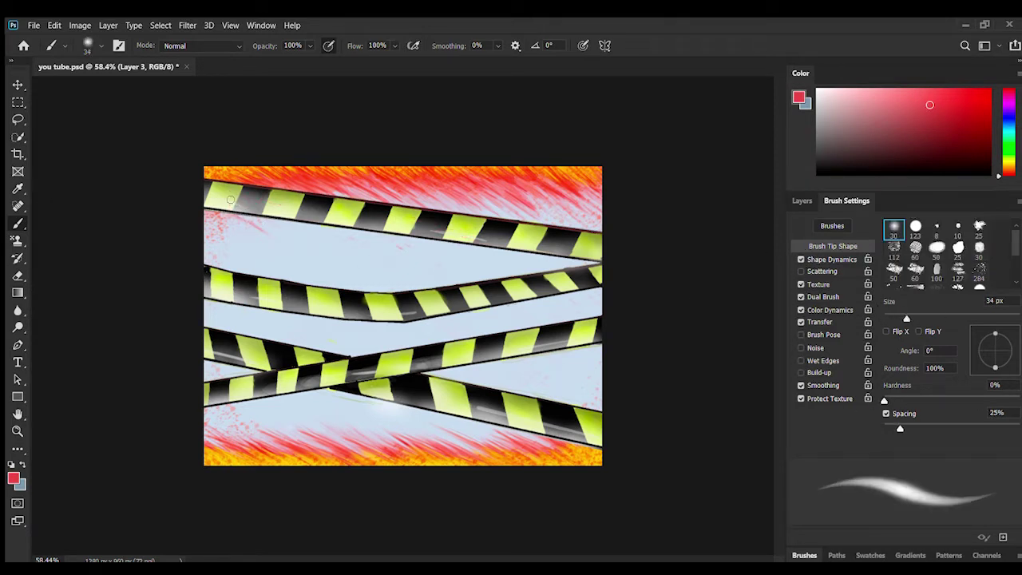
# Letter a red D at the start of the top caution tape on Layer 3.
pyautogui.press('z')
pyautogui.click(192, 180)
pyautogui.moveTo(419, 555); pyautogui.dragTo(369, 555)
pyautogui.click(802, 201)
pyautogui.click(311, 144)
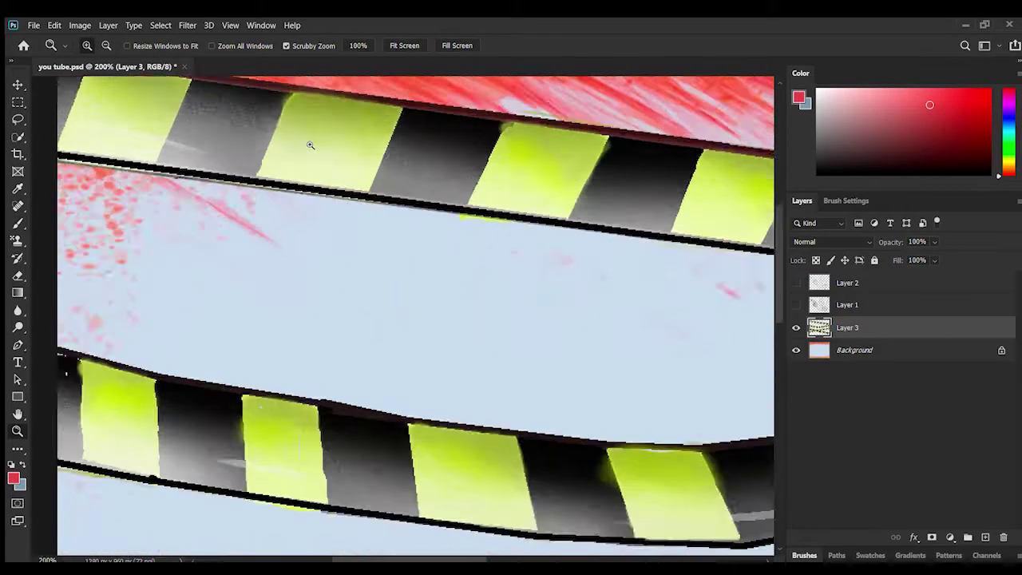
pyautogui.moveTo(311, 145); pyautogui.dragTo(1, 251)
pyautogui.press('b')
pyautogui.moveTo(180, 142); pyautogui.dragTo(178, 166)
pyautogui.moveTo(223, 143); pyautogui.dragTo(211, 169)
pyautogui.moveTo(222, 144)
pyautogui.mouseDown()
pyautogui.moveTo(232, 171)
pyautogui.moveTo(232, 158)
pyautogui.mouseUp()
pyautogui.moveTo(248, 150); pyautogui.dragTo(244, 174)
pyautogui.moveTo(249, 149); pyautogui.dragTo(254, 171)
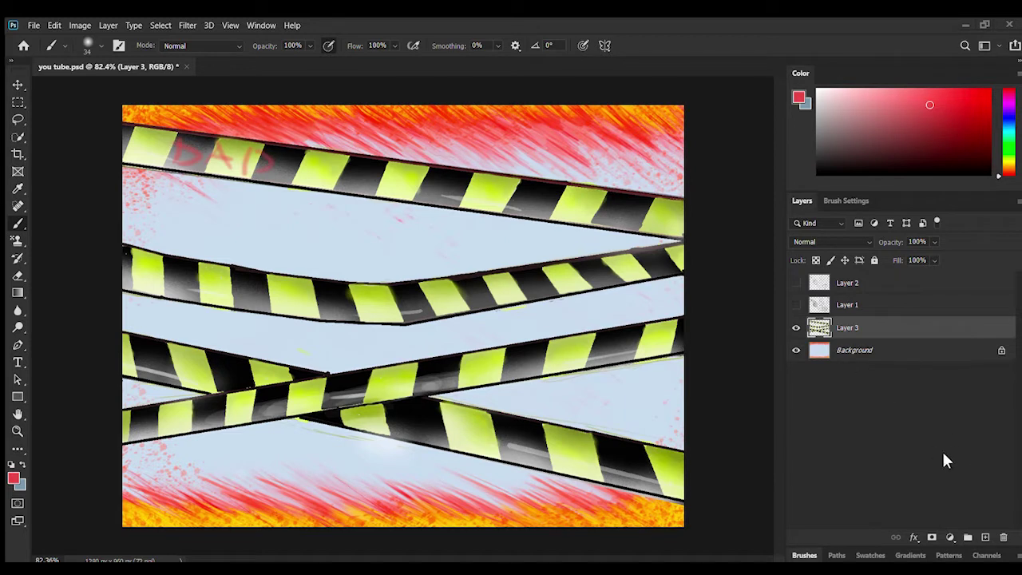
pyautogui.hotkey('ctrl', 'z')
pyautogui.hotkey('ctrl', 'z')
pyautogui.hotkey('ctrl', 'z')
pyautogui.hotkey('ctrl', 'z')
pyautogui.hotkey('ctrl', 'z')
# Continue the red hand-lettered DEADPOOL text along the top caution tape.
pyautogui.moveTo(217, 147); pyautogui.dragTo(246, 148)
pyautogui.moveTo(219, 159); pyautogui.dragTo(244, 159)
pyautogui.moveTo(214, 168); pyautogui.dragTo(258, 173)
pyautogui.moveTo(274, 155)
pyautogui.mouseDown()
pyautogui.moveTo(286, 178)
pyautogui.moveTo(304, 181)
pyautogui.mouseUp()
pyautogui.moveTo(310, 159)
pyautogui.mouseDown()
pyautogui.moveTo(306, 182)
pyautogui.moveTo(387, 174)
pyautogui.moveTo(492, 206)
pyautogui.moveTo(679, 217)
pyautogui.moveTo(695, 237)
pyautogui.mouseUp()
# Letter repeated red DEADPOOL text along the curved tape and the crossing tapes below it.
pyautogui.moveTo(136, 269)
pyautogui.mouseDown()
pyautogui.moveTo(192, 281)
pyautogui.moveTo(239, 318)
pyautogui.mouseUp()
pyautogui.moveTo(289, 281)
pyautogui.mouseDown()
pyautogui.moveTo(399, 316)
pyautogui.moveTo(571, 273)
pyautogui.mouseUp()
pyautogui.moveTo(611, 276); pyautogui.dragTo(666, 257)
pyautogui.moveTo(157, 411)
pyautogui.mouseDown()
pyautogui.moveTo(286, 391)
pyautogui.moveTo(327, 404)
pyautogui.moveTo(396, 374)
pyautogui.moveTo(503, 368)
pyautogui.moveTo(575, 349)
pyautogui.moveTo(647, 352)
pyautogui.moveTo(677, 334)
pyautogui.mouseUp()
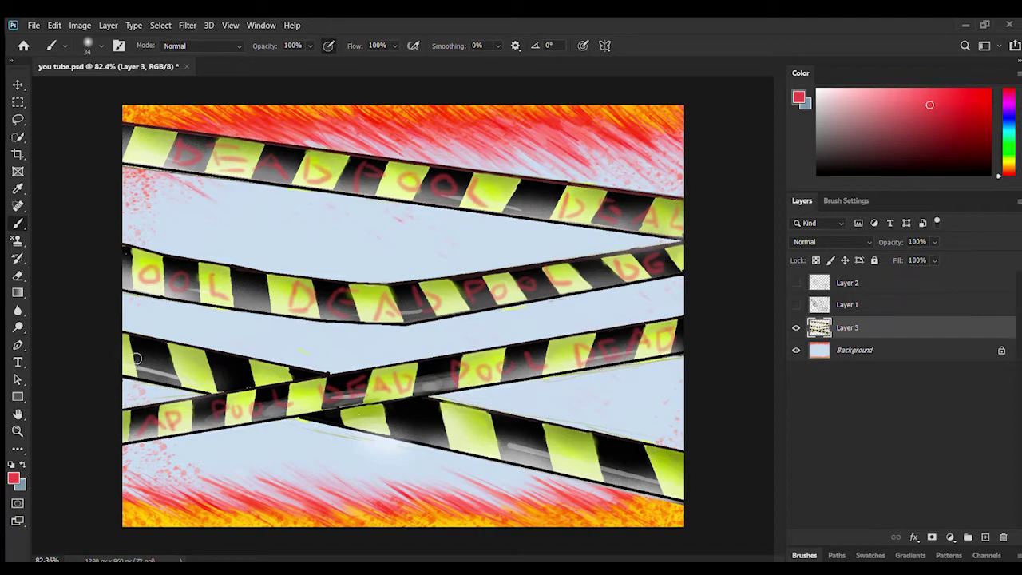
pyautogui.moveTo(138, 348)
pyautogui.mouseDown()
pyautogui.moveTo(126, 372)
pyautogui.moveTo(270, 398)
pyautogui.mouseUp()
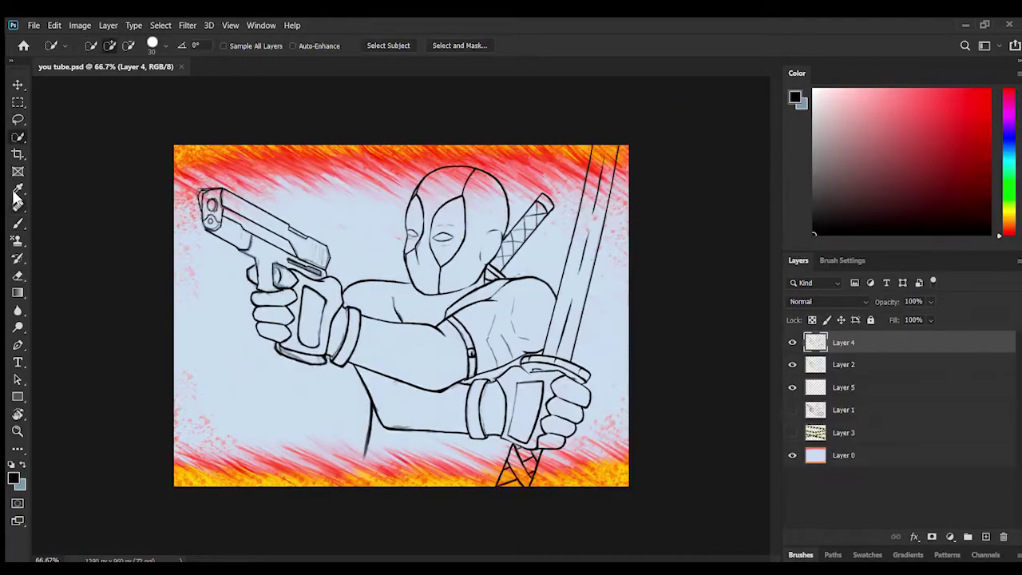
# Erase the lower lid line of the masked face's smaller eye on Layer 4.
pyautogui.click(18, 432)
pyautogui.moveTo(271, 251); pyautogui.dragTo(372, 251)
pyautogui.click(844, 456)
pyautogui.press('space')
pyautogui.moveTo(218, 228); pyautogui.dragTo(365, 357)
pyautogui.moveTo(727, 320)
pyautogui.mouseDown()
pyautogui.moveTo(496, 281)
pyautogui.moveTo(375, 375)
pyautogui.mouseUp()
pyautogui.click(17, 276)
pyautogui.click(844, 365)
pyautogui.click(844, 387)
pyautogui.click(845, 343)
pyautogui.moveTo(392, 265)
pyautogui.mouseDown()
pyautogui.moveTo(485, 287)
pyautogui.moveTo(421, 284)
pyautogui.mouseUp()
# Erase sketch lines around the smaller eye on Layer 2 and try redrawing its lower lid on Layer 4.
pyautogui.click(18, 223)
pyautogui.moveTo(383, 278)
pyautogui.mouseDown()
pyautogui.moveTo(420, 286)
pyautogui.moveTo(409, 292)
pyautogui.moveTo(382, 264)
pyautogui.moveTo(421, 285)
pyautogui.moveTo(412, 276)
pyautogui.mouseUp()
pyautogui.click(18, 276)
pyautogui.click(844, 365)
pyautogui.click(17, 224)
pyautogui.click(839, 342)
pyautogui.press('e')
pyautogui.click(844, 365)
pyautogui.moveTo(376, 265); pyautogui.dragTo(414, 276)
pyautogui.click(18, 224)
pyautogui.click(844, 342)
pyautogui.hotkey('ctrl', 'z')
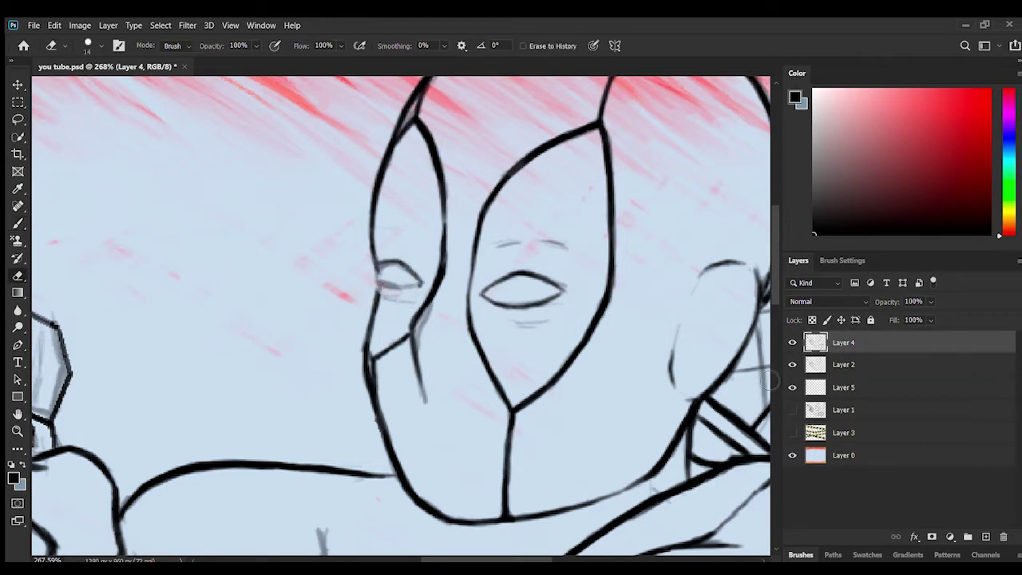
# Set the brush to 5 px and ink the smaller eye's lower lid and the adjoining face outline on Layer 4.
pyautogui.hotkey('alt', '[')
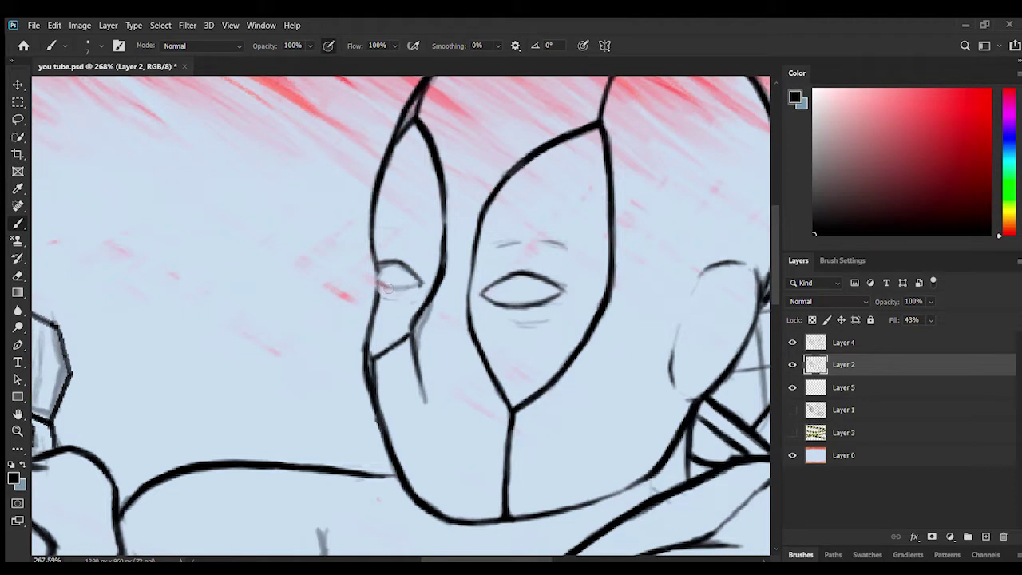
pyautogui.moveTo(388, 289); pyautogui.dragTo(418, 285)
pyautogui.click(843, 260)
pyautogui.moveTo(886, 320); pyautogui.dragTo(883, 320)
pyautogui.click(798, 201)
pyautogui.click(844, 282)
pyautogui.moveTo(421, 285); pyautogui.dragTo(376, 281)
pyautogui.moveTo(376, 262); pyautogui.dragTo(375, 302)
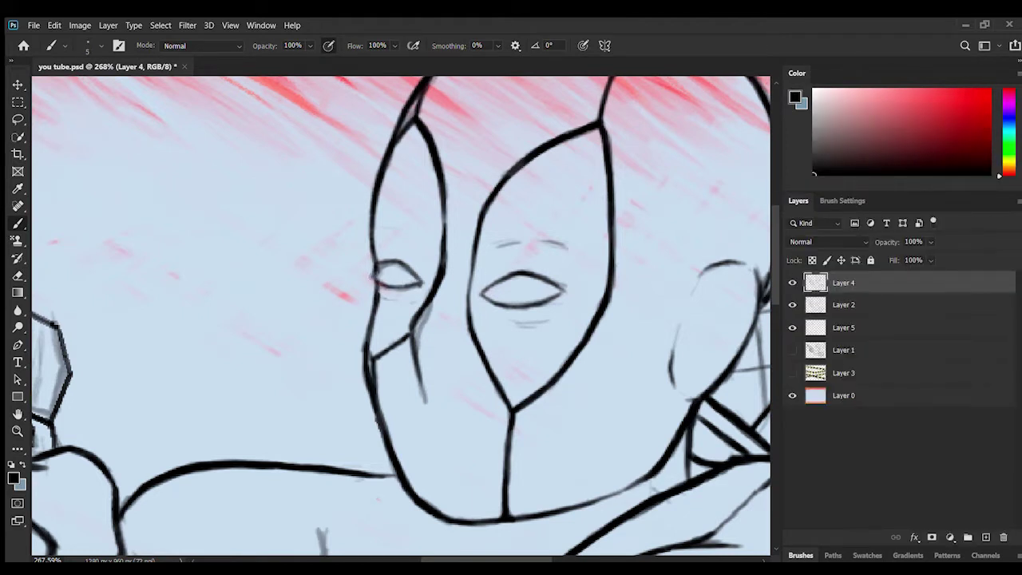
pyautogui.hotkey('alt', '[')
pyautogui.press('e')
pyautogui.press('b')
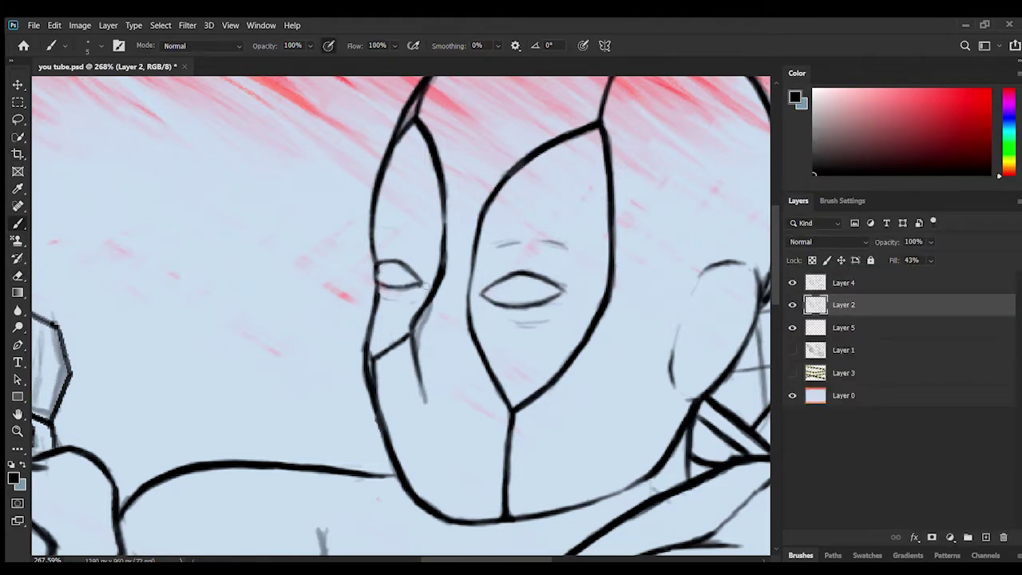
pyautogui.click(834, 281)
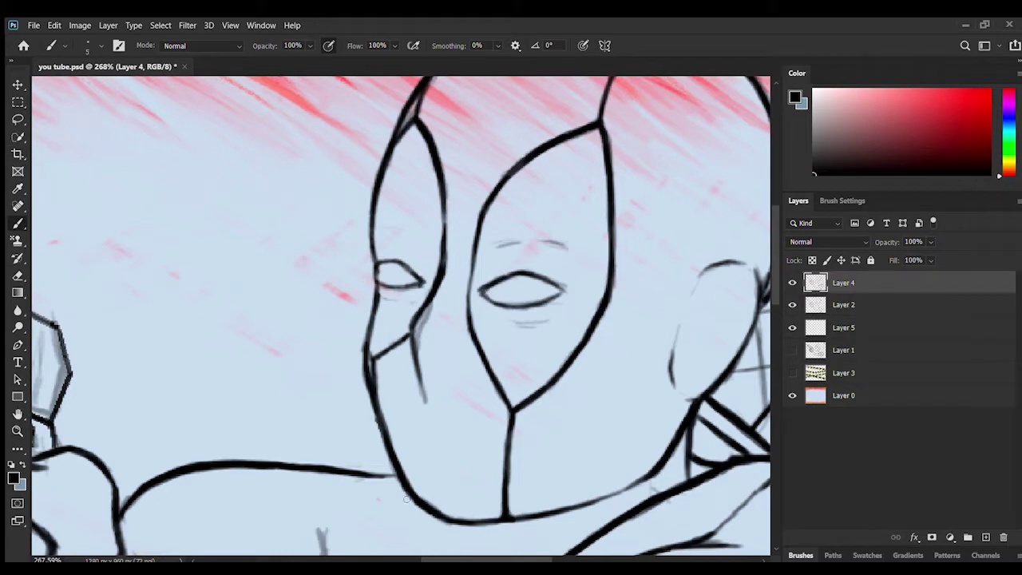
# Erase rough ink beside the larger eye and retouch the surrounding eye-patch outline on Layer 4.
pyautogui.press('z')
pyautogui.moveTo(316, 341); pyautogui.dragTo(304, 341)
pyautogui.click(18, 276)
pyautogui.moveTo(547, 306); pyautogui.dragTo(531, 315)
pyautogui.click(18, 224)
pyautogui.moveTo(521, 280)
pyautogui.mouseDown()
pyautogui.moveTo(547, 297)
pyautogui.moveTo(501, 318)
pyautogui.moveTo(542, 301)
pyautogui.moveTo(492, 283)
pyautogui.mouseUp()
pyautogui.press('e')
pyautogui.hotkey('ctrl', 'z')
pyautogui.click(836, 282)
pyautogui.press('b')
pyautogui.click(14, 274)
pyautogui.click(835, 304)
pyautogui.click(835, 283)
pyautogui.click(18, 224)
pyautogui.moveTo(434, 383); pyautogui.dragTo(507, 382)
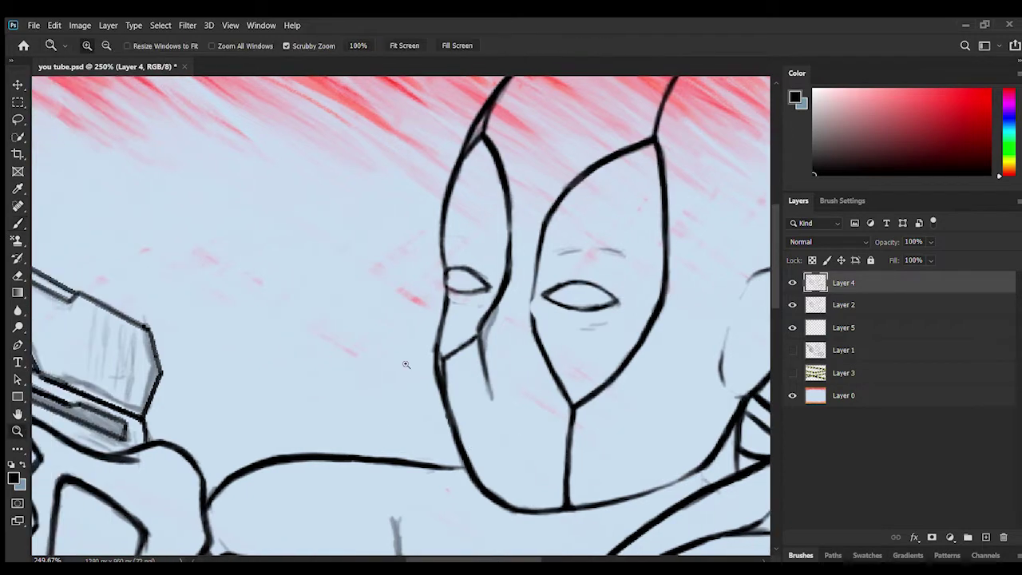
# Clean up the ink at the lower corner of the pistol's muzzle on Layer 4.
pyautogui.keyDown('ctrl'); pyautogui.moveTo(407, 365); pyautogui.dragTo(335, 360); pyautogui.keyUp('ctrl')
pyautogui.keyDown('ctrl'); pyautogui.moveTo(88, 233); pyautogui.dragTo(130, 237); pyautogui.keyUp('ctrl')
pyautogui.click(18, 275)
pyautogui.click(835, 305)
pyautogui.click(831, 282)
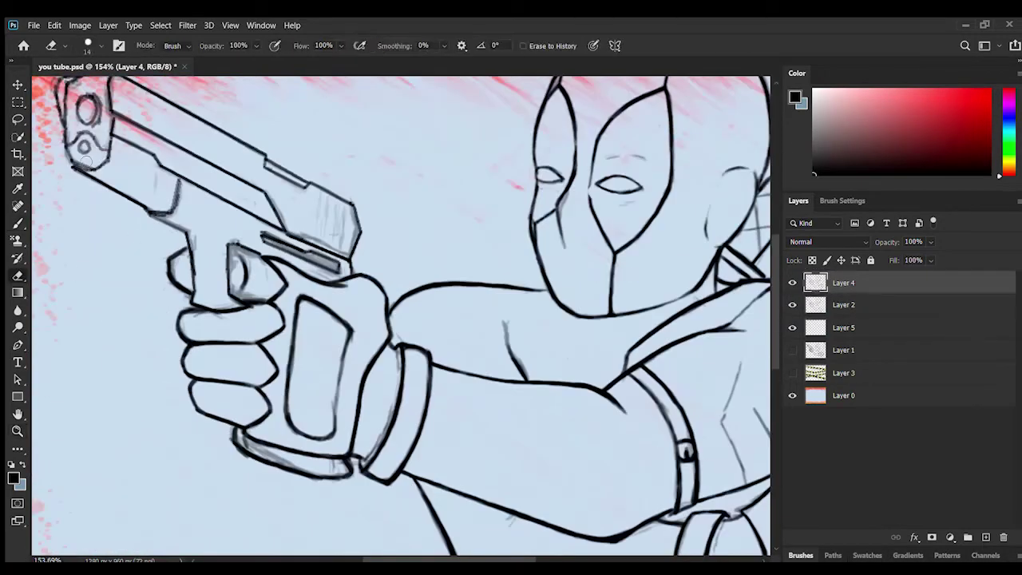
pyautogui.click(17, 222)
pyautogui.scroll(3, 313, 266)
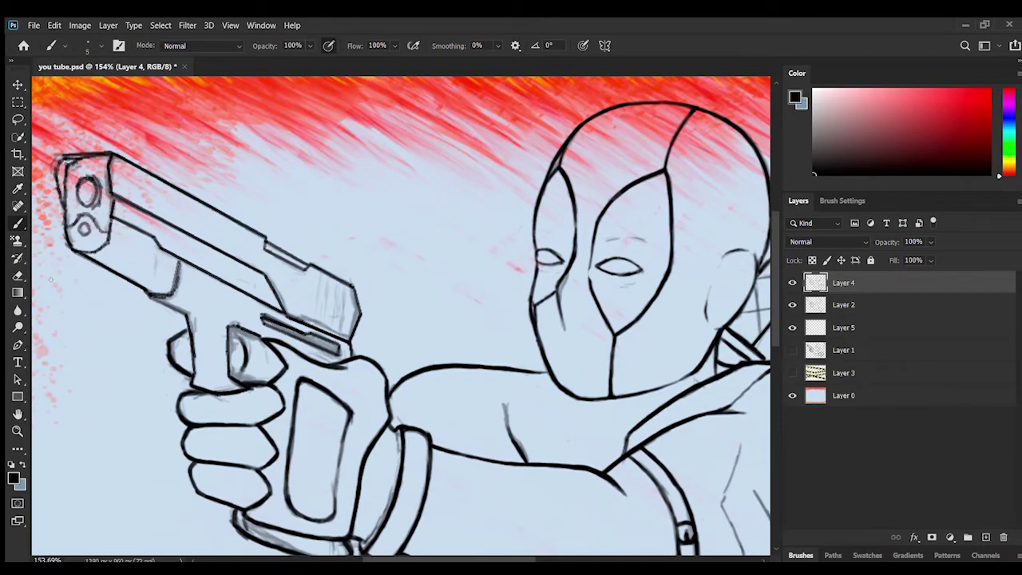
pyautogui.keyDown('ctrl'); pyautogui.moveTo(177, 284); pyautogui.dragTo(220, 284); pyautogui.keyUp('ctrl')
pyautogui.click(17, 275)
pyautogui.click(18, 223)
pyautogui.moveTo(179, 242)
pyautogui.mouseDown()
pyautogui.moveTo(156, 306)
pyautogui.moveTo(168, 307)
pyautogui.moveTo(120, 310)
pyautogui.moveTo(197, 349)
pyautogui.moveTo(305, 371)
pyautogui.mouseUp()
pyautogui.click(17, 276)
pyautogui.moveTo(148, 298)
pyautogui.mouseDown()
pyautogui.moveTo(108, 302)
pyautogui.moveTo(168, 284)
pyautogui.moveTo(171, 228)
pyautogui.moveTo(120, 301)
pyautogui.mouseUp()
pyautogui.click(18, 223)
pyautogui.hscroll(-3, 160, 227)
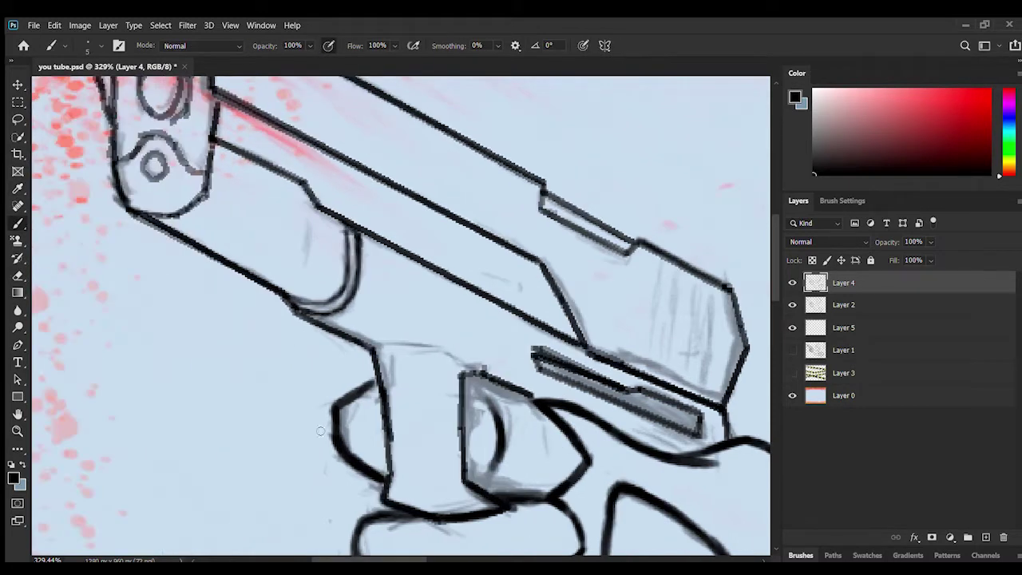
# Thicken the stepped lower edge of the pistol's slide behind the muzzle with the 5 px brush on Layer 4.
pyautogui.moveTo(344, 226); pyautogui.dragTo(214, 143)
pyautogui.moveTo(214, 143); pyautogui.dragTo(348, 228)
# Set the eraser to 6 px and trim the rough ink along the narrow slot on the pistol on Layer 4.
pyautogui.press('e')
pyautogui.press('[')
pyautogui.press('[')
pyautogui.press('[')
pyautogui.press('[')
pyautogui.press('[')
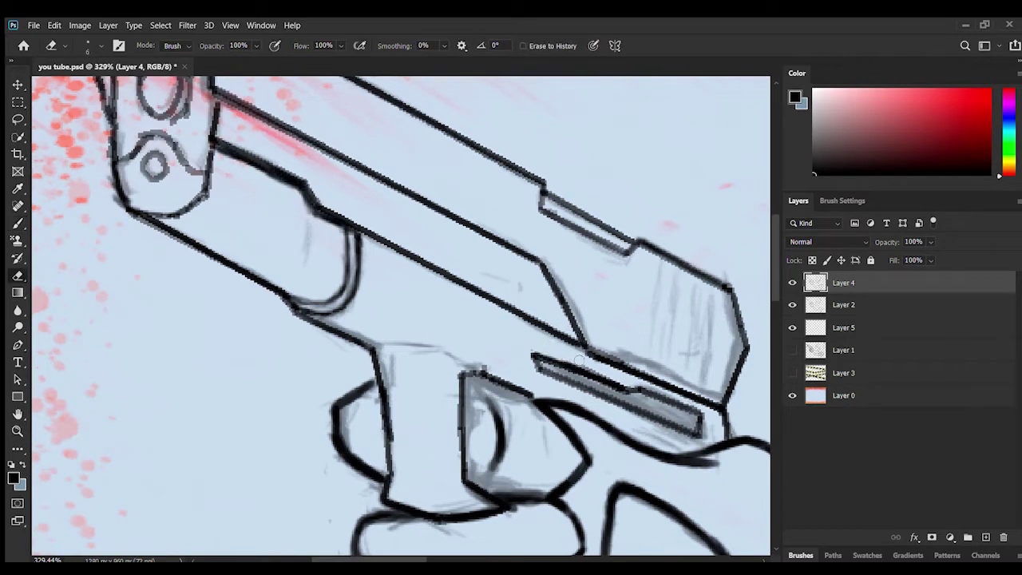
pyautogui.scroll(2, 769, 285)
pyautogui.hscroll(3, 769, 285)
pyautogui.scroll(-4, 769, 285)
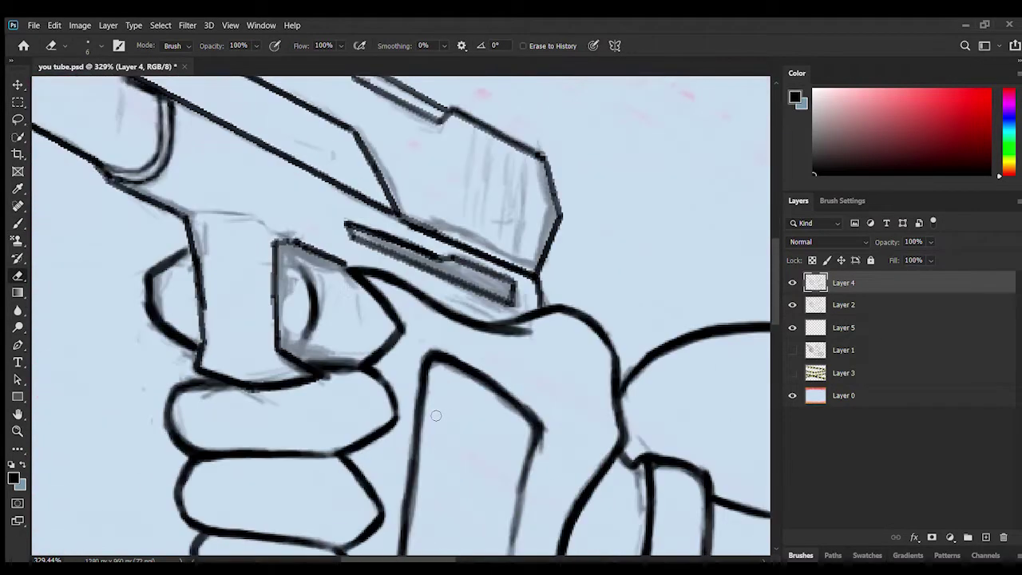
pyautogui.moveTo(436, 415); pyautogui.dragTo(197, 183)
# Ink the long suit creases on the sword arm's shoulder and upper arm in black on Layer 4.
pyautogui.click(844, 305)
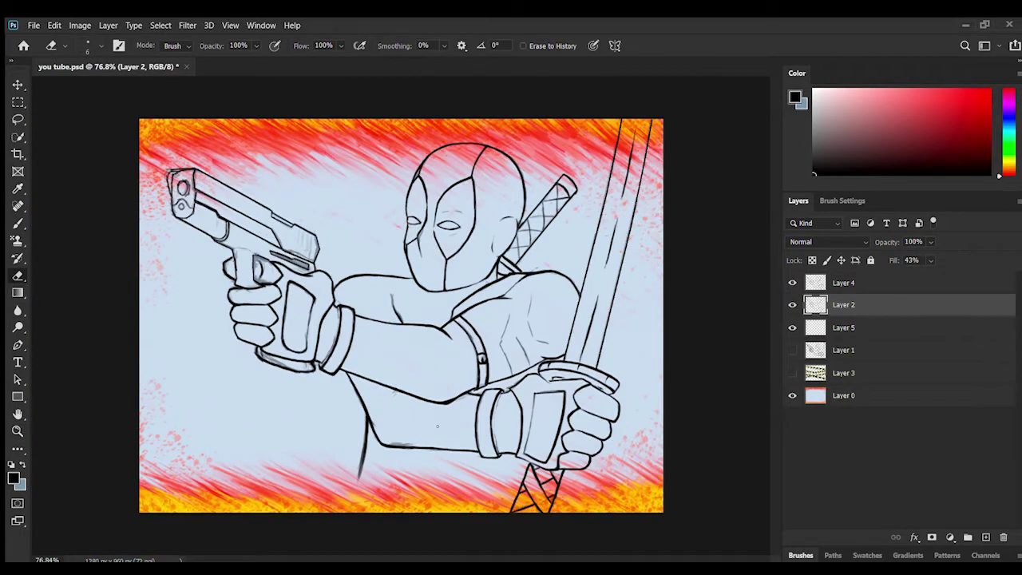
pyautogui.press('b')
pyautogui.scroll(5, 479, 392)
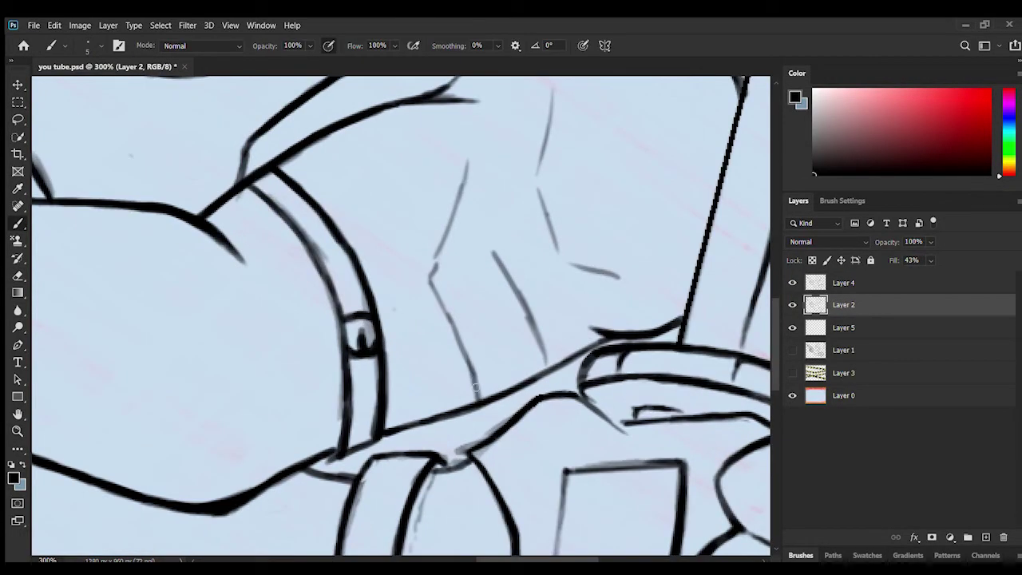
pyautogui.click(845, 283)
pyautogui.moveTo(478, 398); pyautogui.dragTo(431, 280)
pyautogui.hotkey('ctrl', 'z')
pyautogui.moveTo(430, 278); pyautogui.dragTo(467, 167)
pyautogui.moveTo(454, 220); pyautogui.dragTo(432, 282)
pyautogui.moveTo(466, 167)
pyautogui.mouseDown()
pyautogui.moveTo(457, 206)
pyautogui.moveTo(465, 295)
pyautogui.mouseUp()
pyautogui.scroll(3, 721, 323)
pyautogui.moveTo(453, 230); pyautogui.dragTo(467, 308)
pyautogui.moveTo(543, 495); pyautogui.dragTo(485, 366)
pyautogui.moveTo(571, 390); pyautogui.dragTo(646, 411)
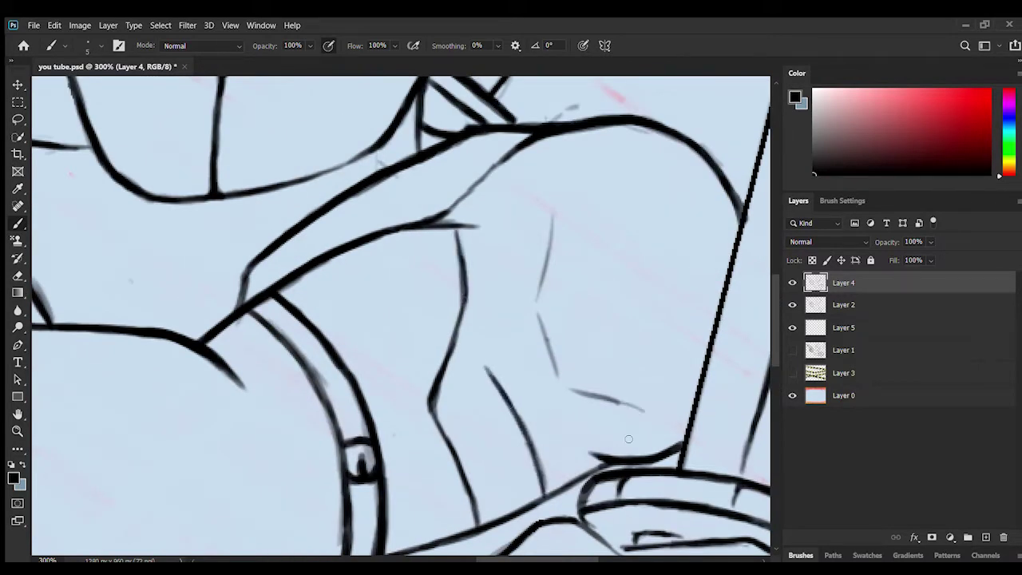
# Ink the pistol's muzzle bore, the curved plate edge below it and the small round hole on Layer 4.
pyautogui.press('e')
pyautogui.scroll(5, 608, 495)
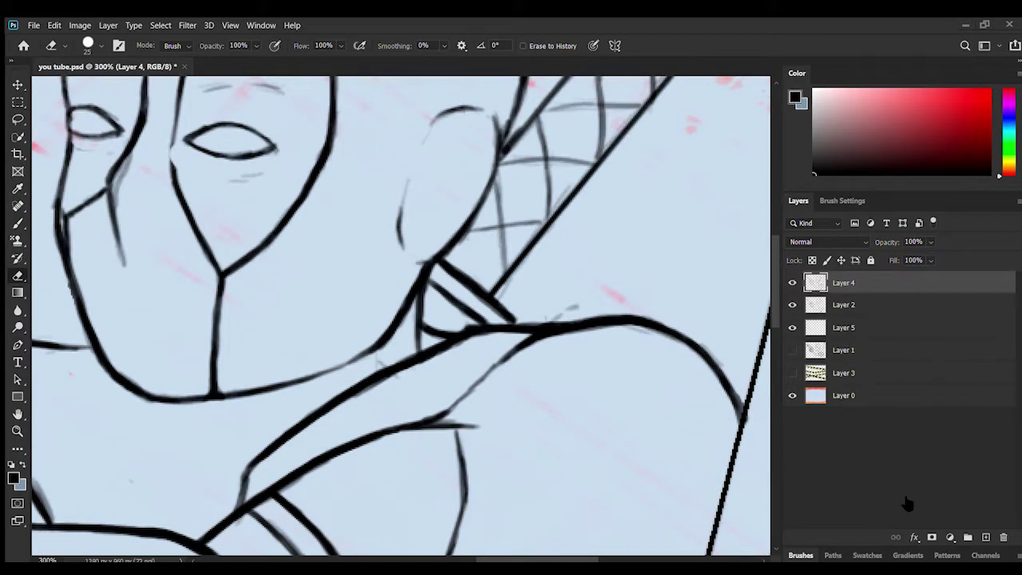
pyautogui.moveTo(776, 281); pyautogui.dragTo(776, 239)
pyautogui.moveTo(538, 560); pyautogui.dragTo(349, 560)
pyautogui.press('b')
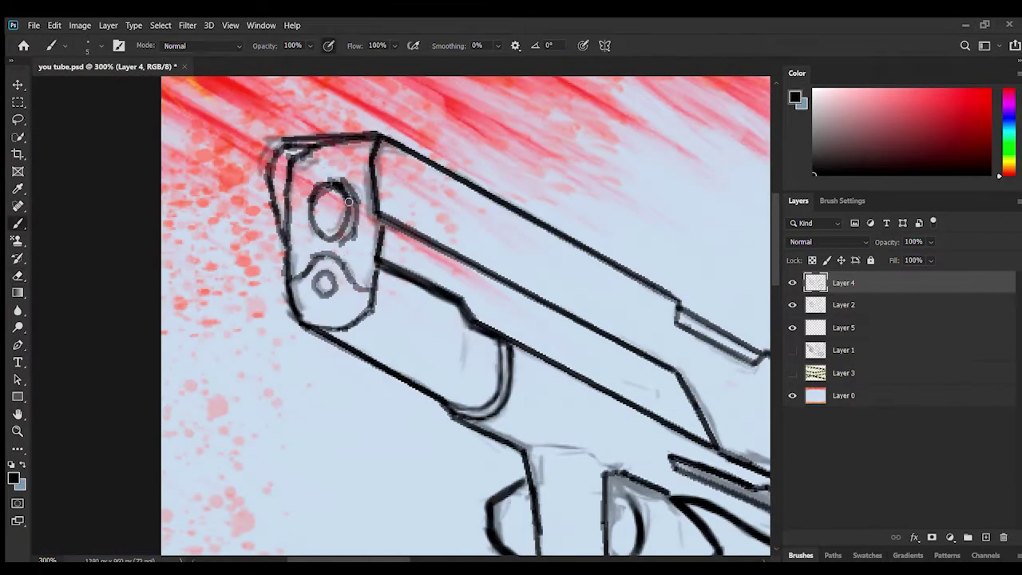
pyautogui.moveTo(339, 188)
pyautogui.mouseDown()
pyautogui.moveTo(348, 238)
pyautogui.moveTo(334, 240)
pyautogui.mouseUp()
pyautogui.moveTo(372, 290)
pyautogui.mouseDown()
pyautogui.moveTo(321, 255)
pyautogui.moveTo(293, 282)
pyautogui.mouseUp()
pyautogui.moveTo(324, 274)
pyautogui.mouseDown()
pyautogui.moveTo(318, 291)
pyautogui.moveTo(321, 274)
pyautogui.mouseUp()
# Ink the outer contour of the pistol's muzzle face, including its rounded lower end and side edges, on Layer 4.
pyautogui.moveTo(328, 145); pyautogui.dragTo(295, 150)
pyautogui.moveTo(286, 248)
pyautogui.mouseDown()
pyautogui.moveTo(289, 159)
pyautogui.moveTo(299, 321)
pyautogui.mouseUp()
pyautogui.moveTo(375, 301)
pyautogui.mouseDown()
pyautogui.moveTo(358, 323)
pyautogui.moveTo(319, 328)
pyautogui.mouseUp()
pyautogui.moveTo(377, 273); pyautogui.dragTo(355, 326)
pyautogui.moveTo(372, 142)
pyautogui.mouseDown()
pyautogui.moveTo(294, 164)
pyautogui.moveTo(288, 274)
pyautogui.mouseUp()
pyautogui.moveTo(376, 142); pyautogui.dragTo(270, 194)
# Check the line art against Layer 1, hide that layer again, and erase the grey shading inside the trigger guard.
pyautogui.moveTo(773, 264); pyautogui.dragTo(772, 274)
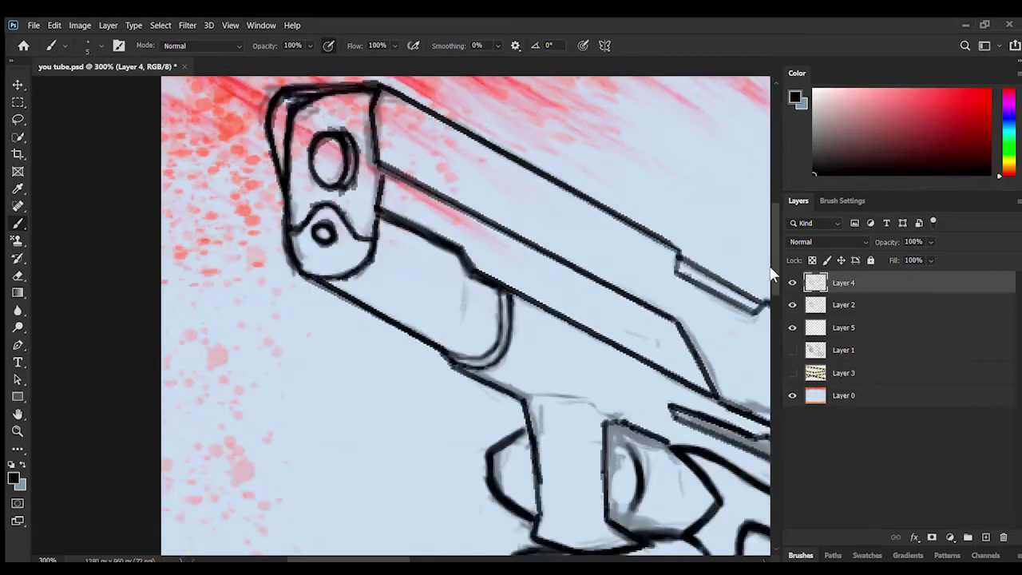
pyautogui.moveTo(329, 560)
pyautogui.mouseDown()
pyautogui.moveTo(411, 559)
pyautogui.moveTo(364, 560)
pyautogui.mouseUp()
pyautogui.moveTo(774, 242)
pyautogui.mouseDown()
pyautogui.moveTo(773, 229)
pyautogui.moveTo(773, 297)
pyautogui.mouseUp()
pyautogui.moveTo(373, 560); pyautogui.dragTo(445, 559)
pyautogui.hotkey('ctrl', '0')
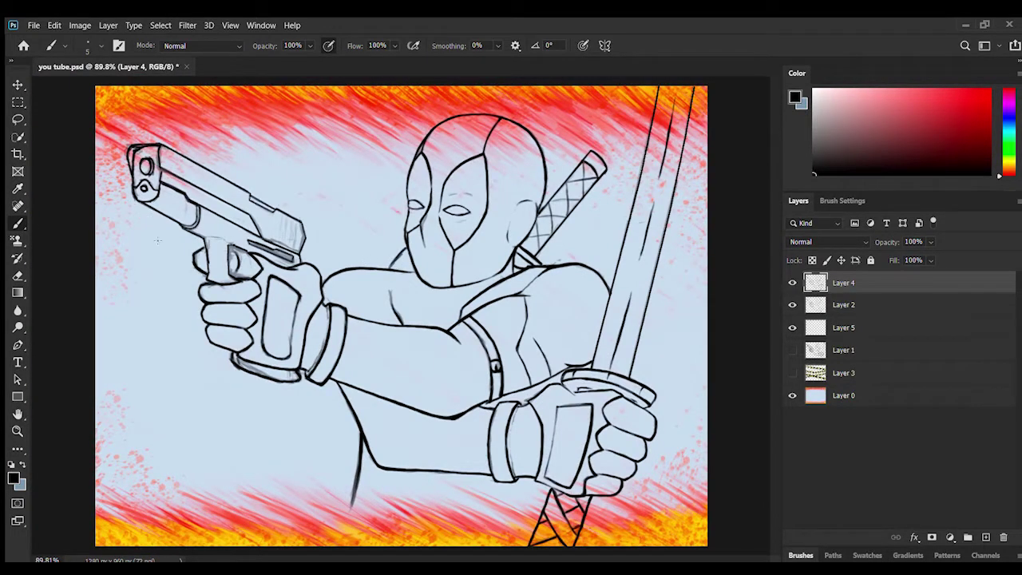
pyautogui.press('e')
pyautogui.click(839, 351)
pyautogui.click(793, 350)
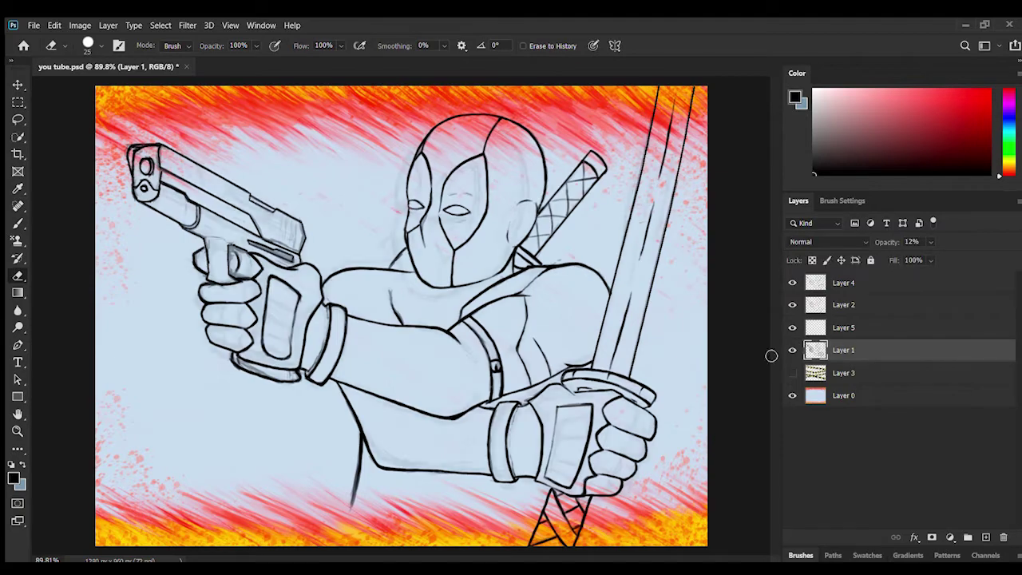
pyautogui.click(793, 350)
pyautogui.click(844, 305)
pyautogui.click(844, 283)
pyautogui.moveTo(233, 295)
pyautogui.mouseDown()
pyautogui.moveTo(352, 298)
pyautogui.moveTo(231, 253)
pyautogui.mouseUp()
pyautogui.click(298, 243)
pyautogui.press('z')
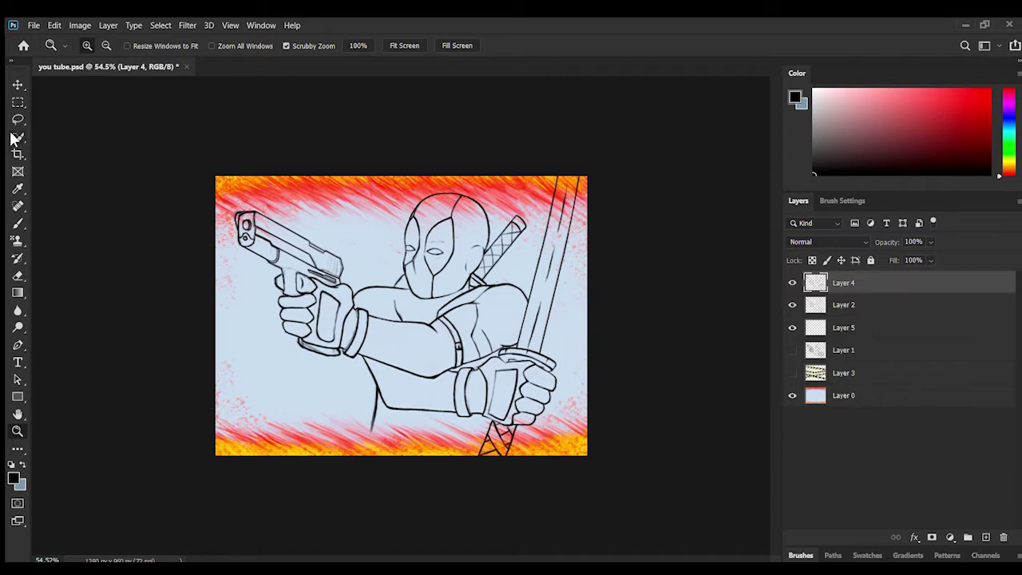
# Set the foreground color to black and sketch thin guide lines for the chest seam and waist strap on Layer 4.
pyautogui.click(982, 112)
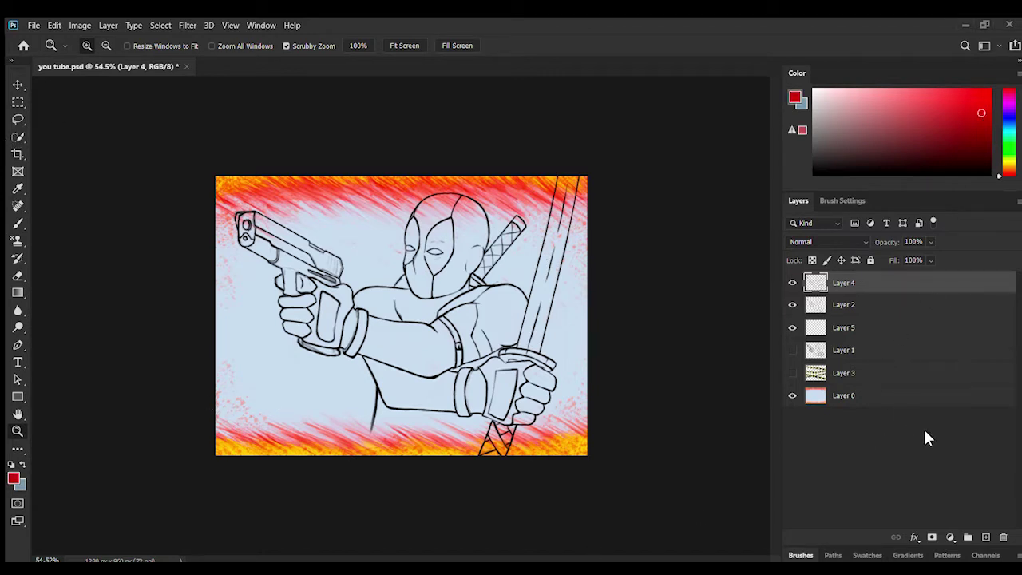
pyautogui.hotkey('ctrl', '+')
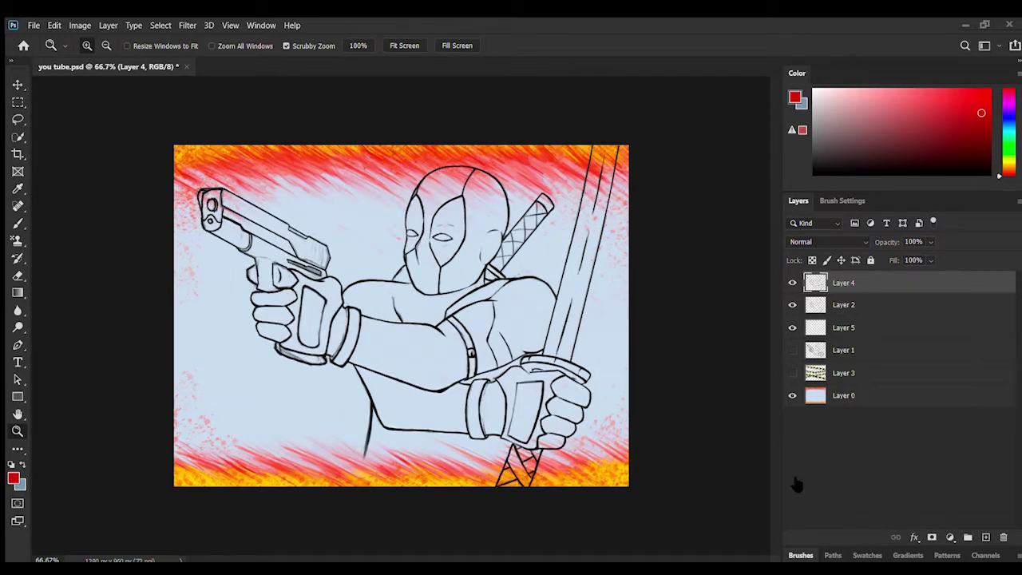
pyautogui.press('b')
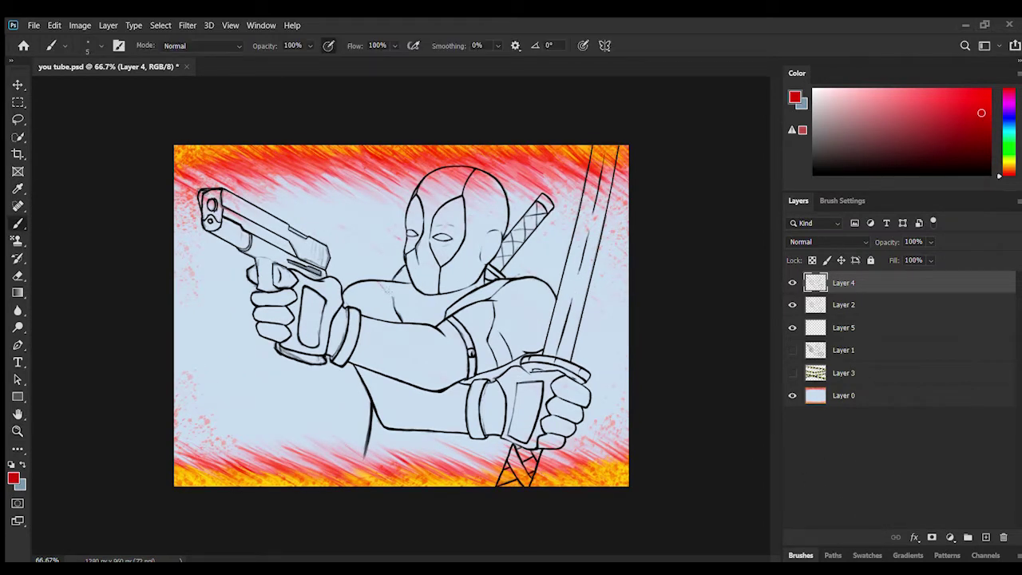
pyautogui.click(814, 175)
pyautogui.moveTo(375, 282); pyautogui.dragTo(393, 298)
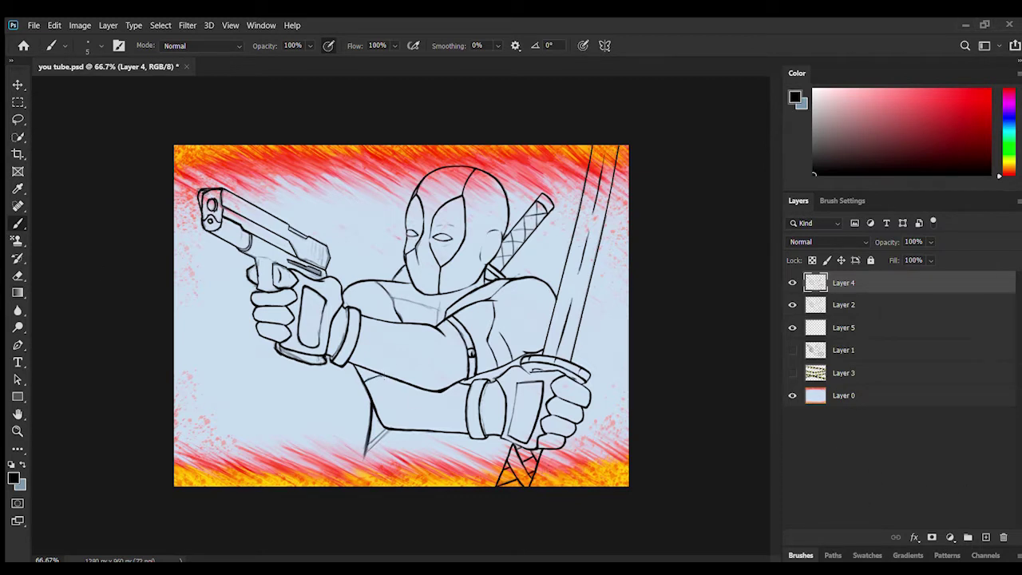
# Ink the two curved strap edges on the torso between the crossed forearms on Layer 4.
pyautogui.hotkey('ctrl', 'space')
pyautogui.moveTo(392, 388); pyautogui.dragTo(473, 388)
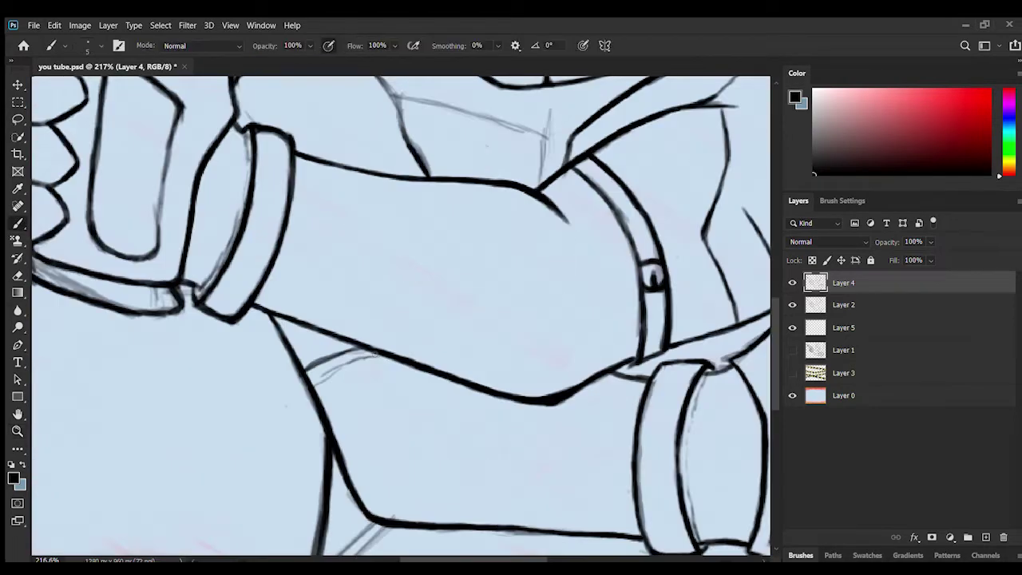
pyautogui.moveTo(378, 355); pyautogui.dragTo(313, 388)
pyautogui.moveTo(358, 347); pyautogui.dragTo(305, 365)
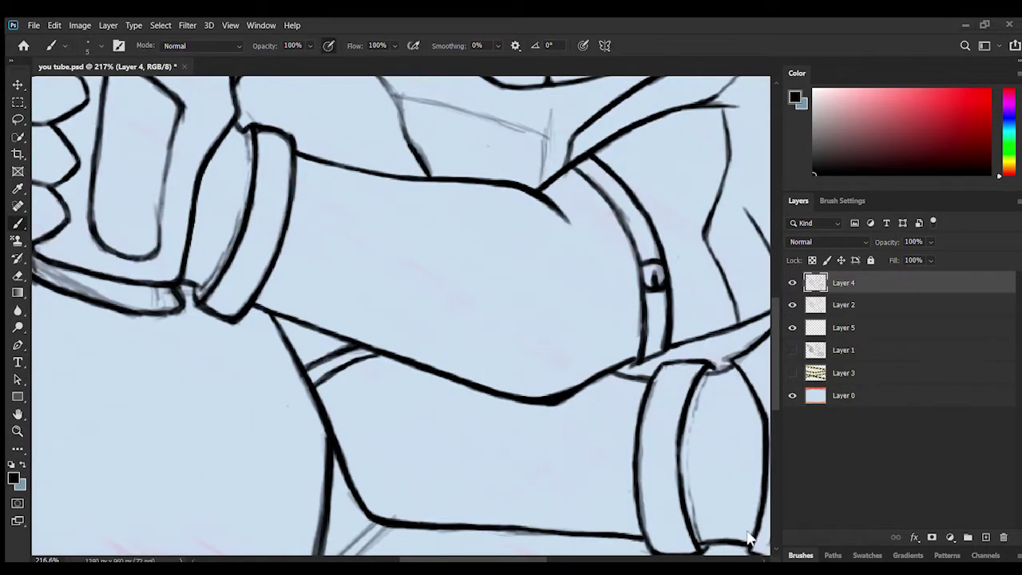
# Ink the two diagonal strap edges below the lower forearm and add a thin hip line beneath them.
pyautogui.moveTo(775, 388); pyautogui.dragTo(774, 445)
pyautogui.moveTo(386, 293)
pyautogui.mouseDown()
pyautogui.moveTo(310, 364)
pyautogui.moveTo(345, 311)
pyautogui.moveTo(313, 342)
pyautogui.mouseUp()
pyautogui.moveTo(373, 290); pyautogui.dragTo(313, 341)
pyautogui.moveTo(385, 293)
pyautogui.mouseDown()
pyautogui.moveTo(362, 315)
pyautogui.moveTo(374, 358)
pyautogui.moveTo(342, 404)
pyautogui.mouseUp()
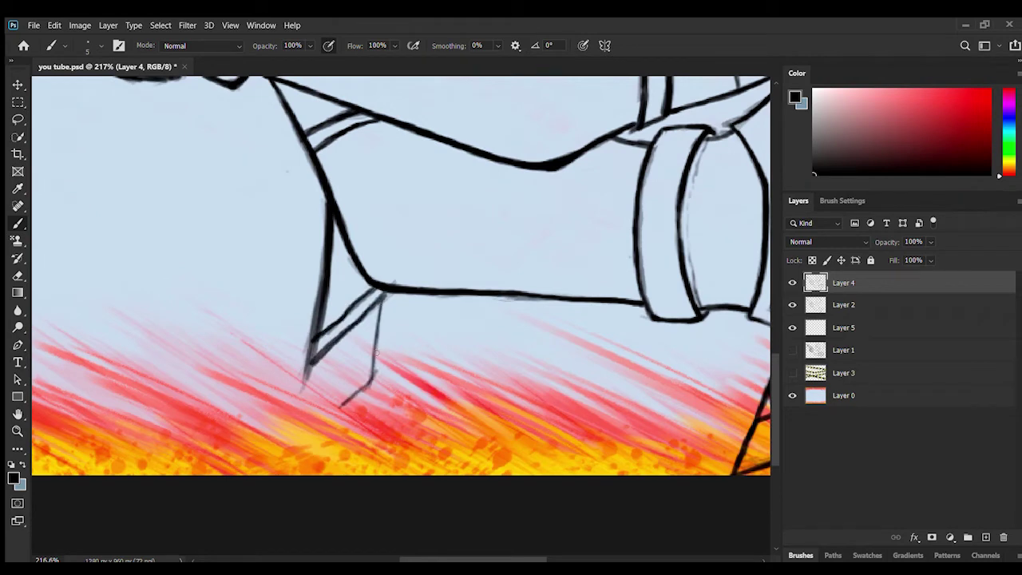
# Erase leftover sketch strokes on Layer 2 along the lower forearm's edge and near its cuff.
pyautogui.click(845, 305)
pyautogui.press('e')
pyautogui.moveTo(437, 299); pyautogui.dragTo(580, 304)
pyautogui.moveTo(698, 150); pyautogui.dragTo(768, 108)
pyautogui.moveTo(423, 559)
pyautogui.mouseDown()
pyautogui.moveTo(484, 560)
pyautogui.moveTo(358, 560)
pyautogui.mouseUp()
pyautogui.moveTo(775, 399); pyautogui.dragTo(774, 314)
pyautogui.scroll(3, 540, 328)
# Set the brush to 4 px, ink the pistol slide's rear grooves on Layer 4, and erase the slot's grey shading on Layer 2.
pyautogui.press('b')
pyautogui.click(822, 200)
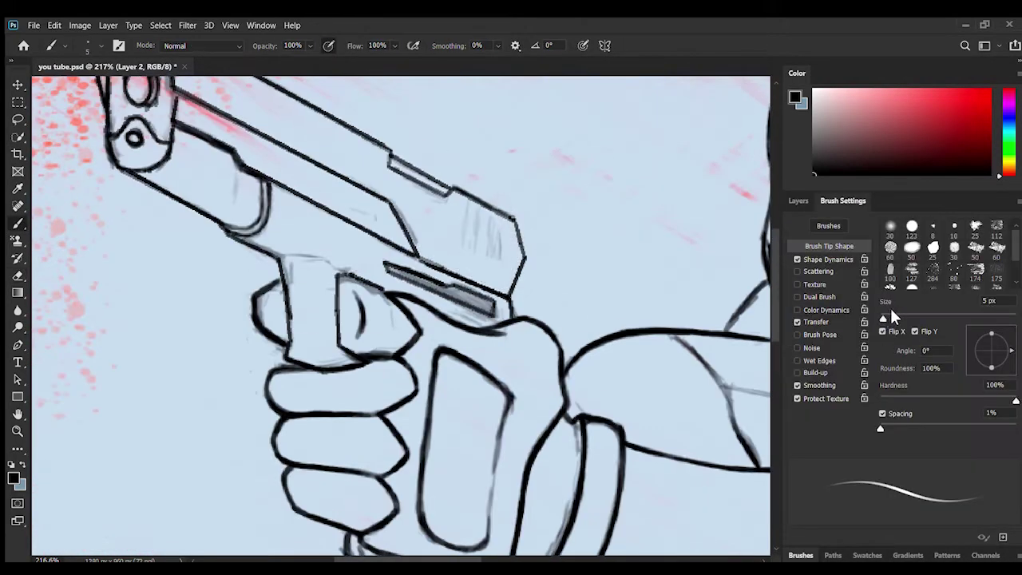
pyautogui.press('F7')
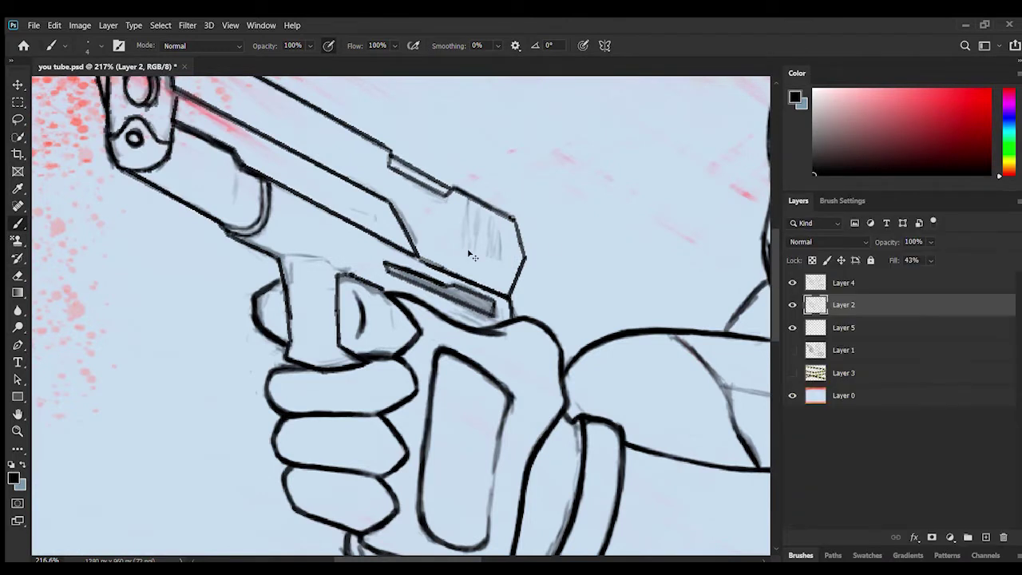
pyautogui.hotkey('alt', ']')
pyautogui.moveTo(467, 199)
pyautogui.mouseDown()
pyautogui.moveTo(471, 255)
pyautogui.moveTo(468, 240)
pyautogui.mouseUp()
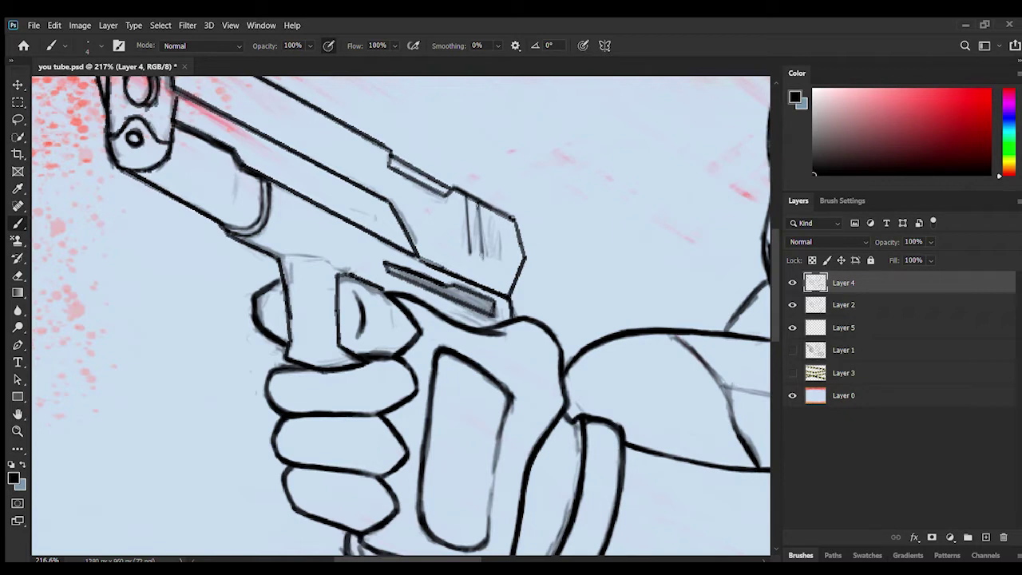
pyautogui.moveTo(489, 211); pyautogui.dragTo(495, 260)
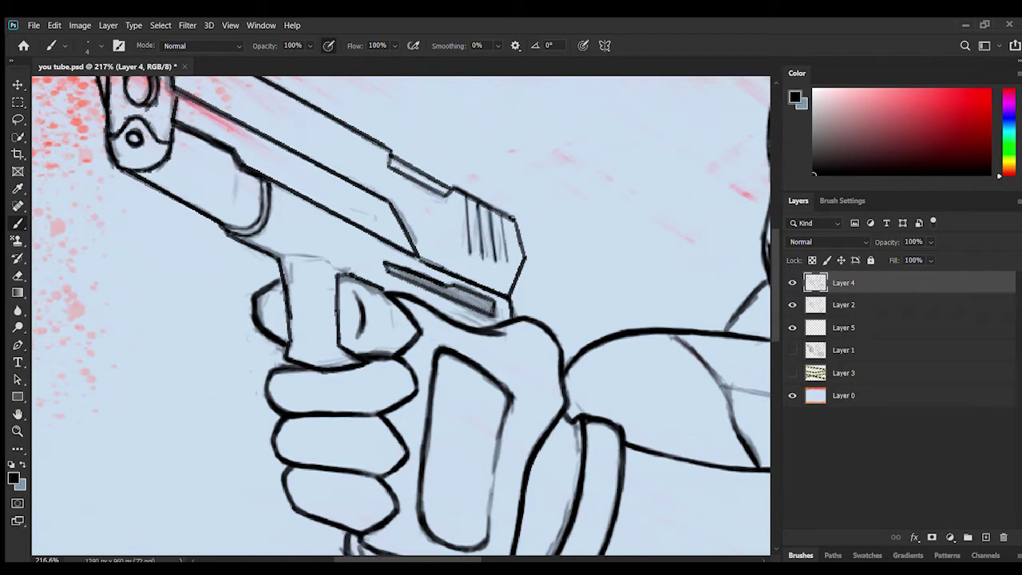
pyautogui.hotkey('alt', '[')
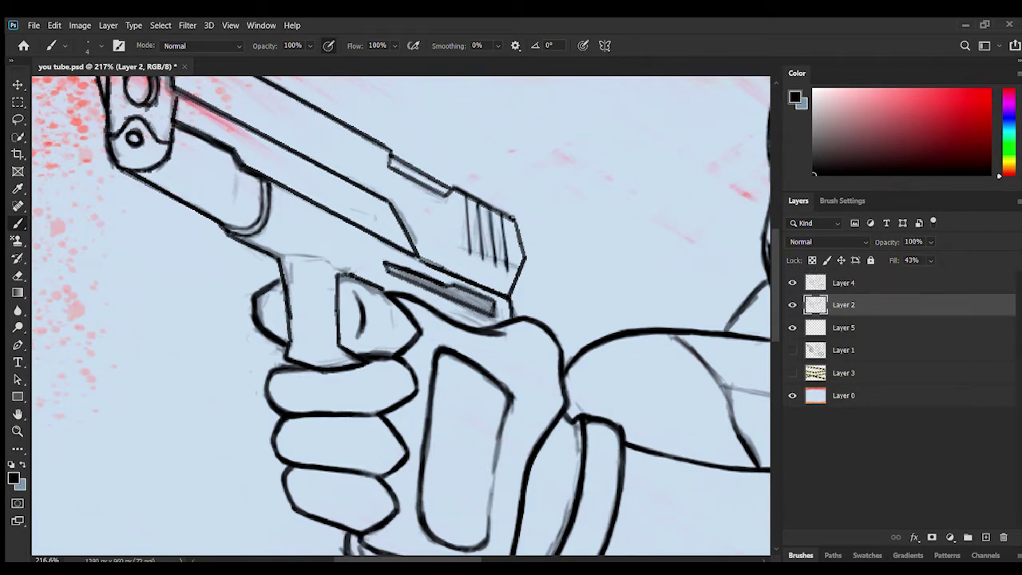
pyautogui.press('e')
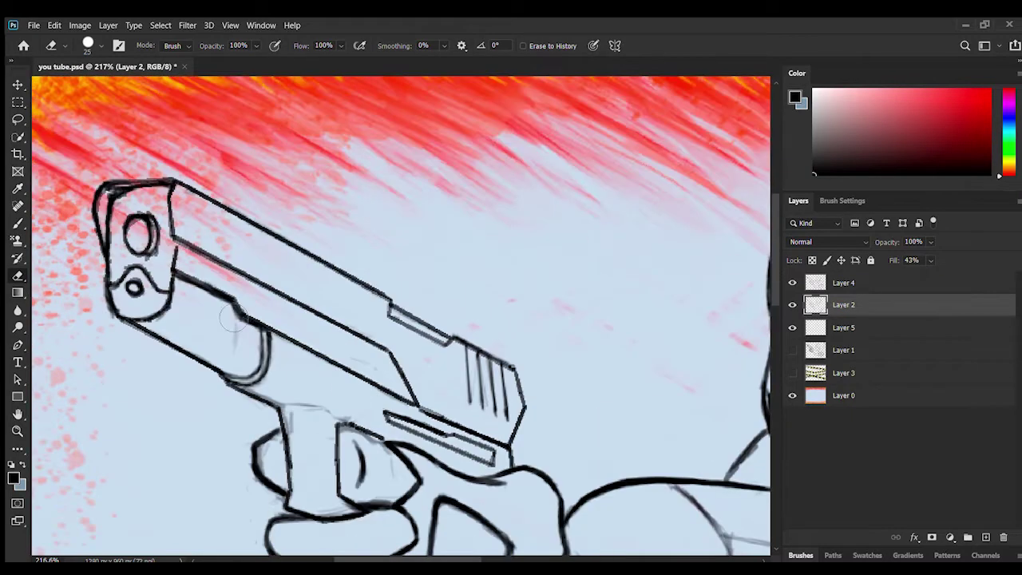
# Ink the angled chest seam below the neck and add parallel inner lines beside it on Layer 4.
pyautogui.click(841, 284)
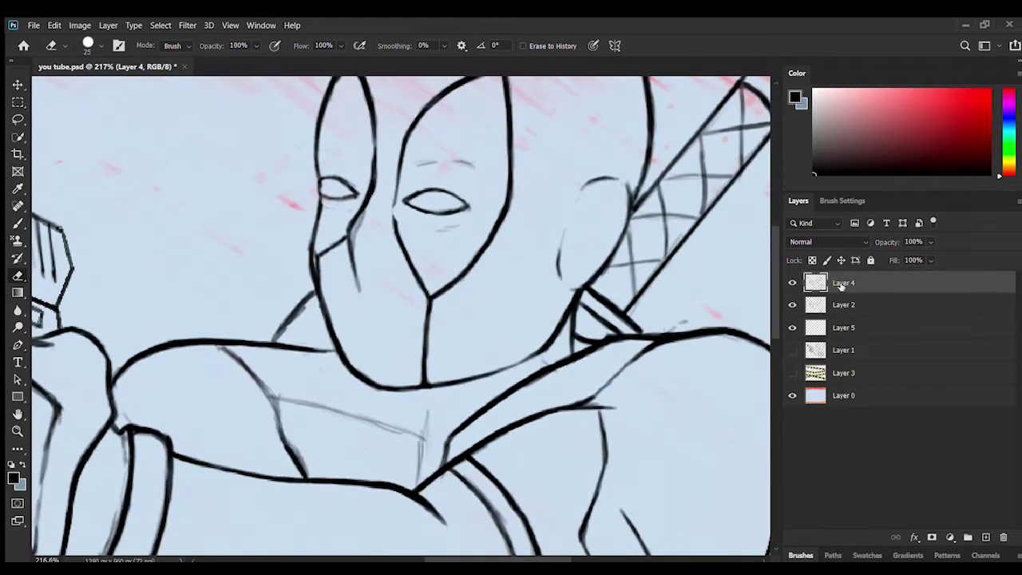
pyautogui.click(18, 224)
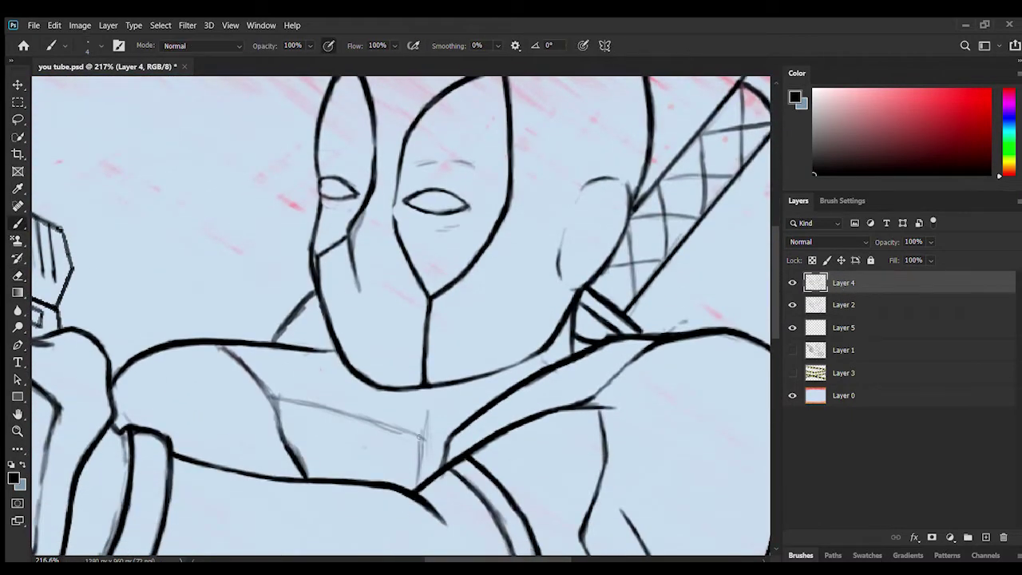
pyautogui.moveTo(276, 398); pyautogui.dragTo(420, 439)
pyautogui.moveTo(420, 439); pyautogui.dragTo(419, 480)
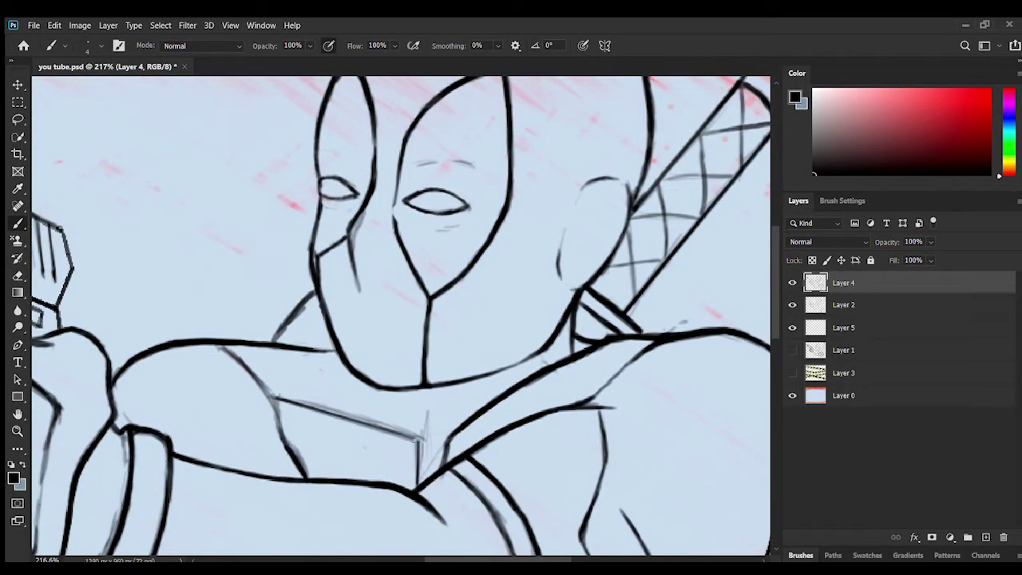
pyautogui.hotkey('ctrl', 'z')
pyautogui.moveTo(419, 442); pyautogui.dragTo(452, 432)
pyautogui.moveTo(275, 398); pyautogui.dragTo(418, 440)
pyautogui.moveTo(274, 397)
pyautogui.mouseDown()
pyautogui.moveTo(418, 439)
pyautogui.moveTo(351, 428)
pyautogui.mouseUp()
pyautogui.moveTo(412, 449); pyautogui.dragTo(412, 487)
pyautogui.moveTo(281, 407)
pyautogui.mouseDown()
pyautogui.moveTo(410, 449)
pyautogui.moveTo(425, 478)
pyautogui.mouseUp()
# Sketch thin collar lines on both sides of the neck below the mask's jawline on Layer 4.
pyautogui.moveTo(342, 364)
pyautogui.mouseDown()
pyautogui.moveTo(276, 396)
pyautogui.moveTo(336, 362)
pyautogui.mouseUp()
pyautogui.moveTo(341, 360); pyautogui.dragTo(304, 369)
pyautogui.moveTo(536, 353); pyautogui.dragTo(543, 366)
# Draw a thin seam line parallel to the lower edge of the pistol arm's sleeve on Layer 4.
pyautogui.scroll(-7, 550, 360)
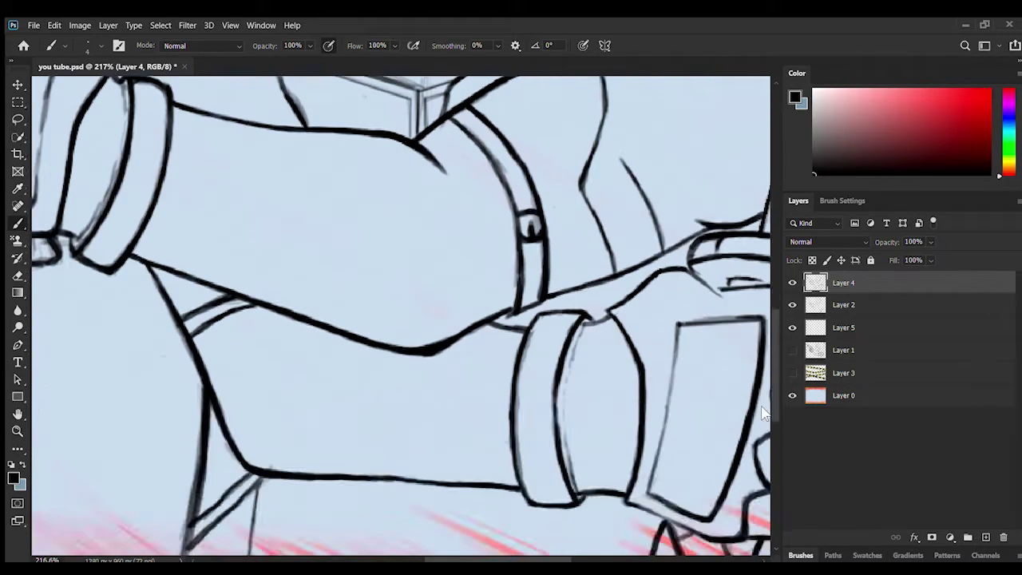
pyautogui.scroll(3, 554, 356)
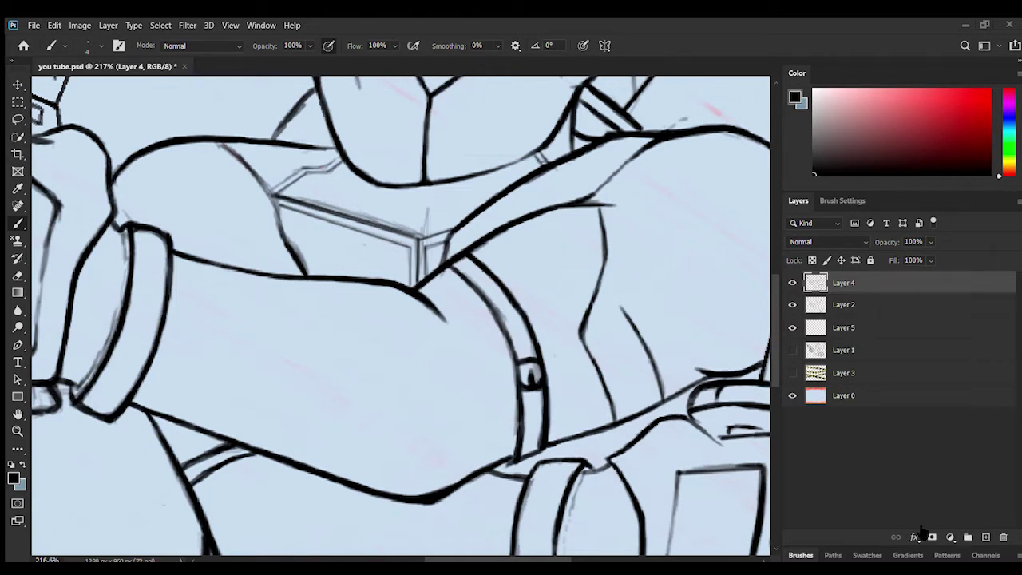
pyautogui.moveTo(209, 412); pyautogui.dragTo(491, 445)
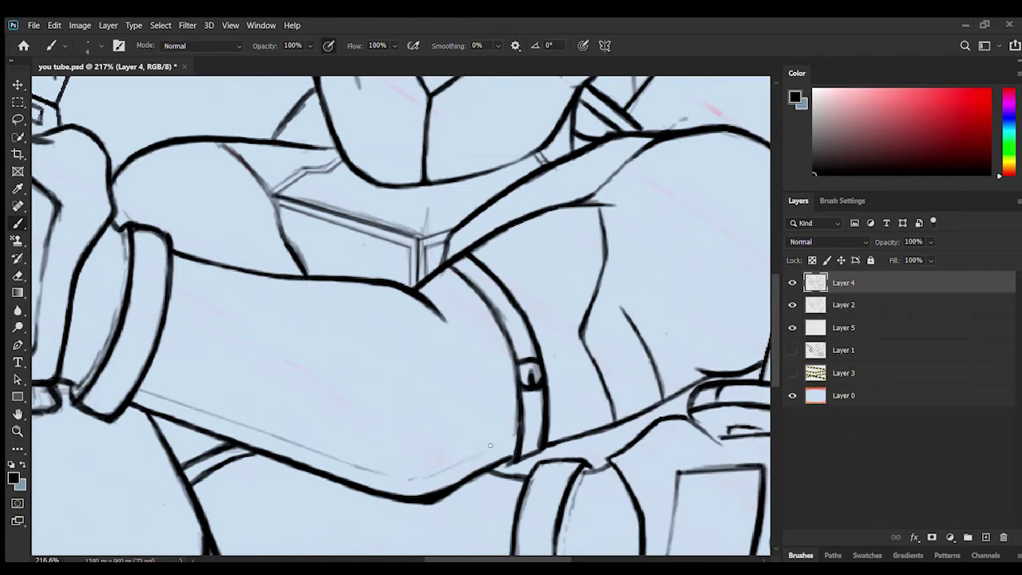
pyautogui.moveTo(142, 390); pyautogui.dragTo(282, 439)
pyautogui.moveTo(389, 472); pyautogui.dragTo(232, 419)
pyautogui.scroll(-5, 221, 361)
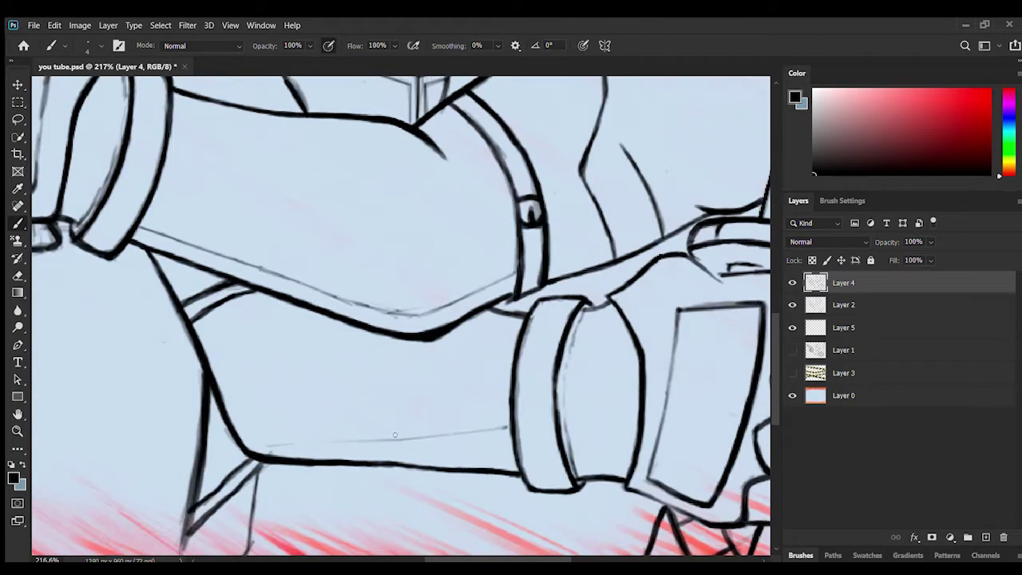
# Ink the seam along the lower edge of the sword arm's sleeve and redraw the pistol arm's lower seam on Layer 4.
pyautogui.moveTo(272, 444); pyautogui.dragTo(403, 438)
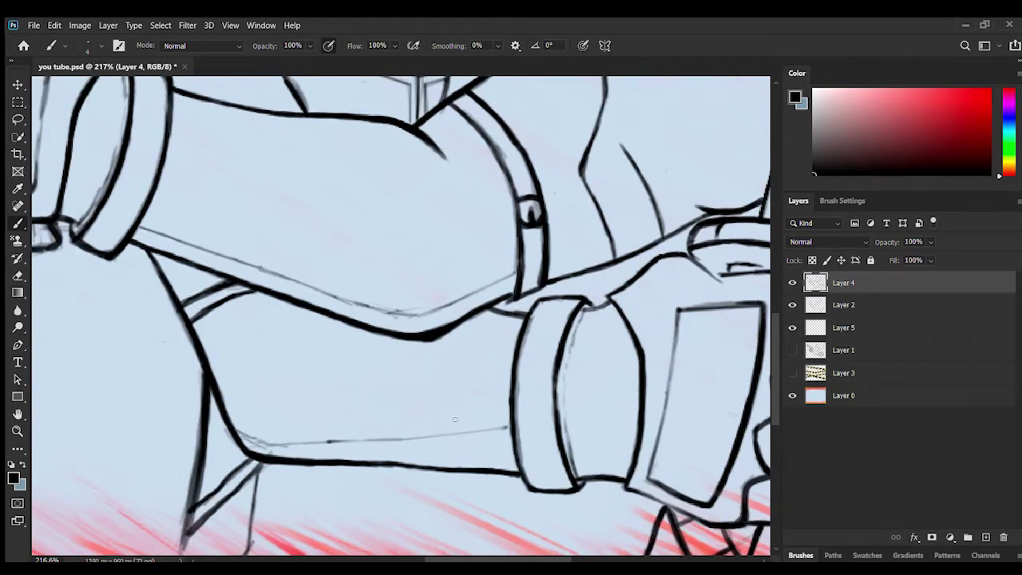
pyautogui.moveTo(305, 441); pyautogui.dragTo(257, 440)
pyautogui.press('e')
pyautogui.moveTo(168, 236)
pyautogui.mouseDown()
pyautogui.moveTo(353, 302)
pyautogui.moveTo(272, 276)
pyautogui.mouseUp()
pyautogui.press('b')
pyautogui.hotkey('ctrl', 'z')
pyautogui.moveTo(366, 306); pyautogui.dragTo(152, 210)
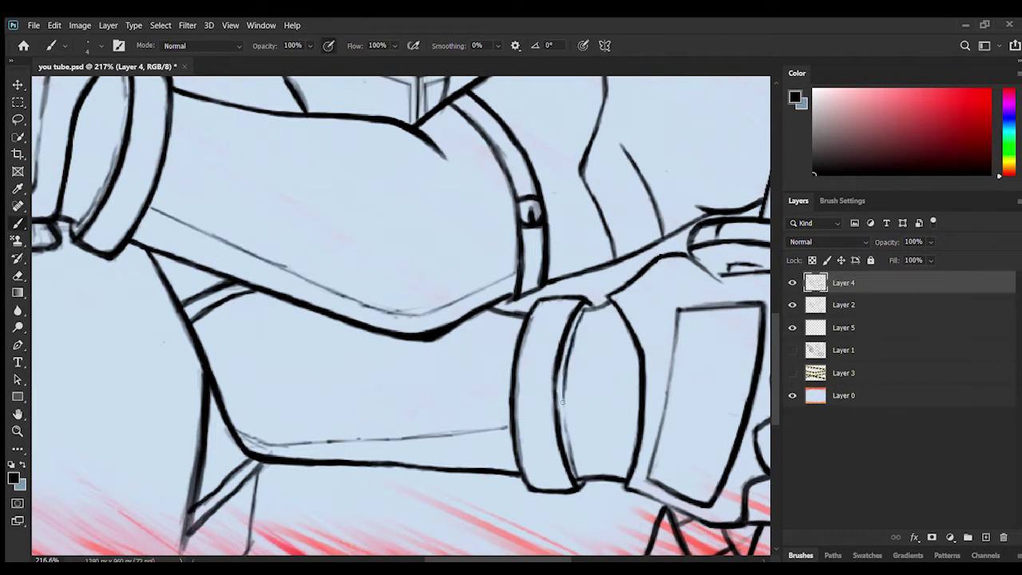
# Draw the inner line beside the pistol glove's cuff and a seam across that hand's index finger on Layer 4.
pyautogui.moveTo(497, 560); pyautogui.dragTo(453, 561)
pyautogui.moveTo(775, 361); pyautogui.dragTo(775, 317)
pyautogui.moveTo(347, 265)
pyautogui.mouseDown()
pyautogui.moveTo(338, 340)
pyautogui.moveTo(304, 398)
pyautogui.mouseUp()
pyautogui.moveTo(453, 561); pyautogui.dragTo(417, 561)
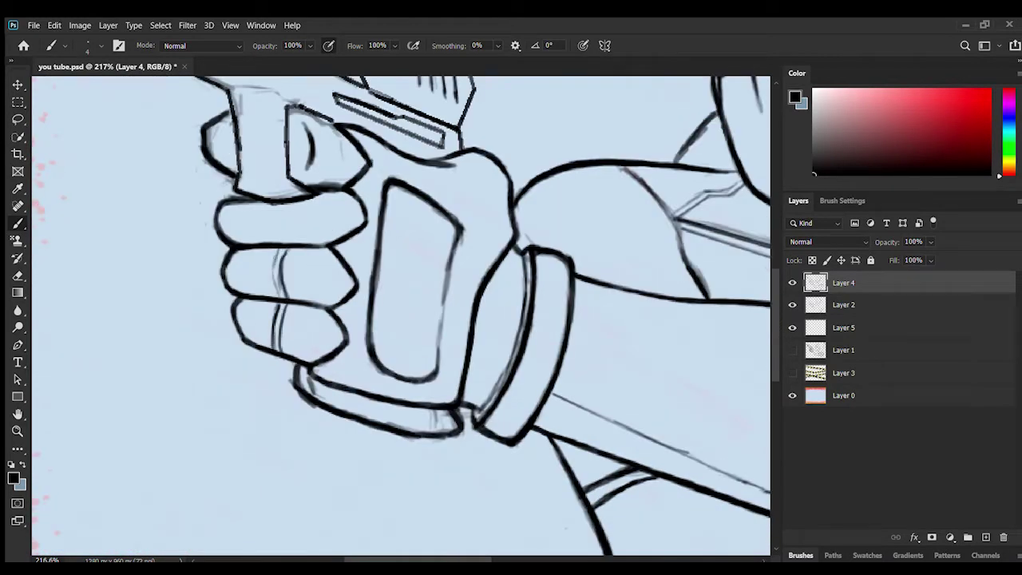
pyautogui.moveTo(333, 129); pyautogui.dragTo(324, 185)
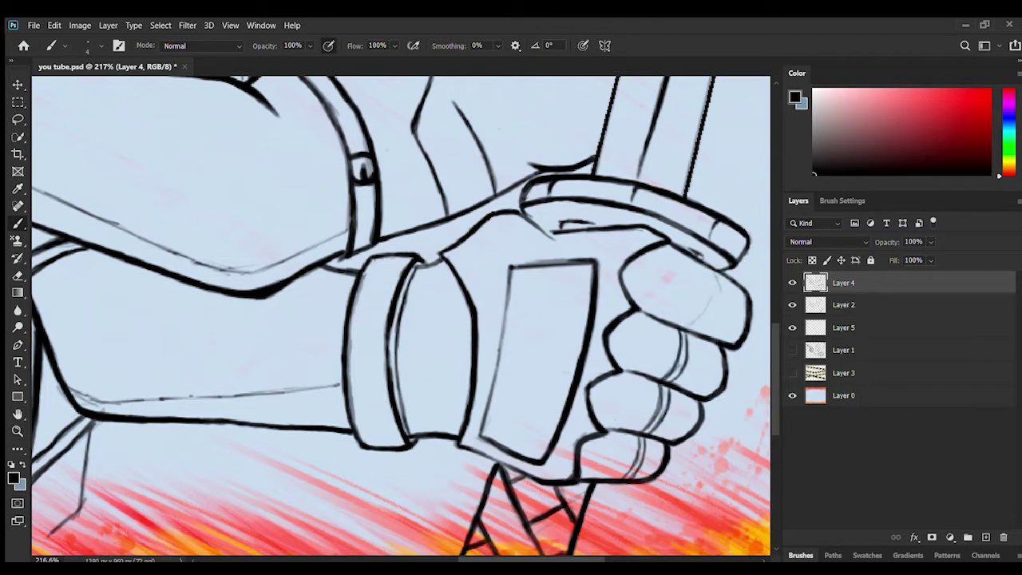
# Ink a seam across the sword hand's uppermost finger and add crosswise lines inside the back panel of its glove.
pyautogui.moveTo(708, 265)
pyautogui.mouseDown()
pyautogui.moveTo(710, 293)
pyautogui.moveTo(699, 260)
pyautogui.moveTo(680, 326)
pyautogui.mouseUp()
pyautogui.scroll(1, 732, 319)
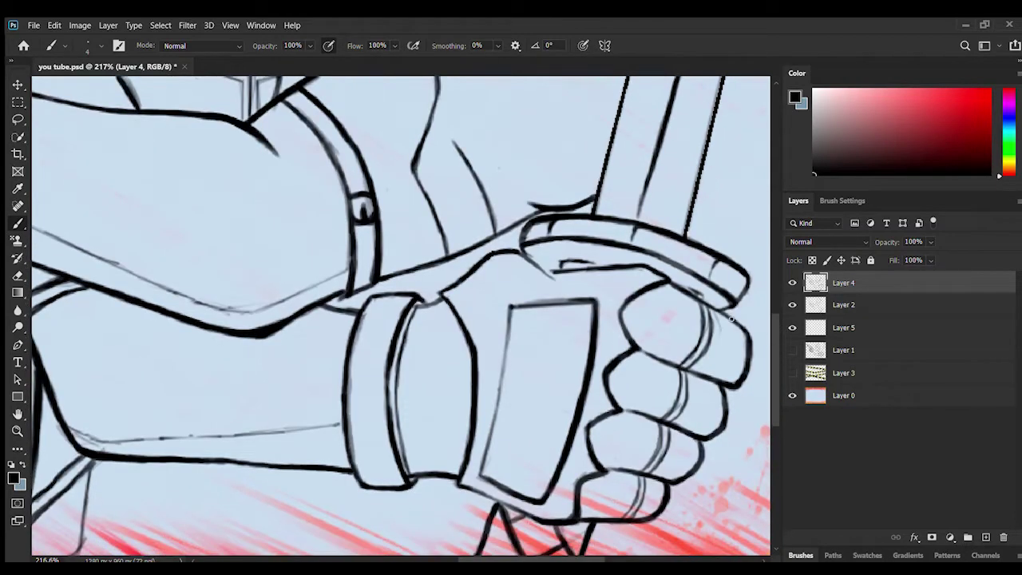
pyautogui.moveTo(591, 329); pyautogui.dragTo(507, 339)
pyautogui.moveTo(577, 399); pyautogui.dragTo(505, 381)
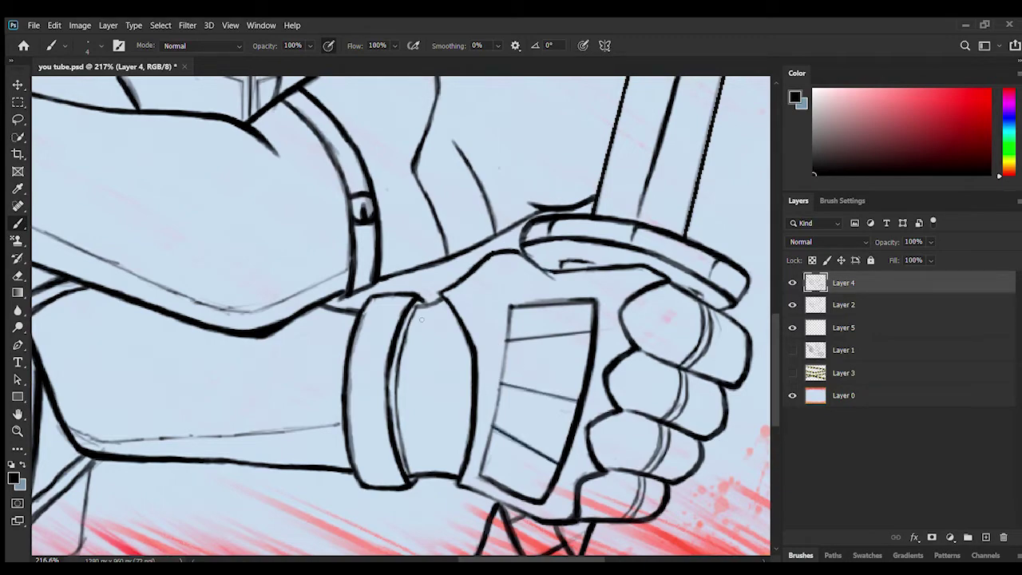
# Erase the stray sketch shading along the sword glove's cuff on Layer 2.
pyautogui.click(17, 276)
pyautogui.click(844, 305)
pyautogui.moveTo(361, 316); pyautogui.dragTo(366, 473)
# Try to select the mask with the Quick Selection tool on Layer 2.
pyautogui.moveTo(775, 352); pyautogui.dragTo(772, 237)
pyautogui.moveTo(469, 560)
pyautogui.mouseDown()
pyautogui.moveTo(398, 554)
pyautogui.moveTo(432, 558)
pyautogui.mouseUp()
pyautogui.click(19, 137)
pyautogui.moveTo(464, 144)
pyautogui.mouseDown()
pyautogui.moveTo(559, 423)
pyautogui.moveTo(368, 392)
pyautogui.mouseUp()
pyautogui.press('b')
# Set the brush size to 5000 px, choose dark red as the foreground colour, and clear the mask selection.
pyautogui.click(842, 201)
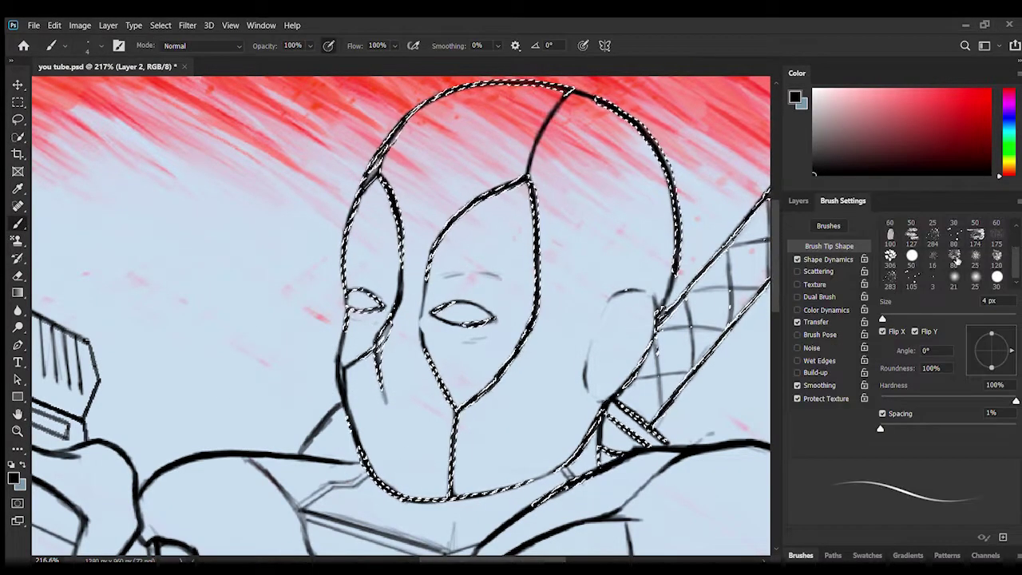
pyautogui.moveTo(883, 319); pyautogui.dragTo(1016, 318)
pyautogui.click(990, 121)
pyautogui.click(559, 312)
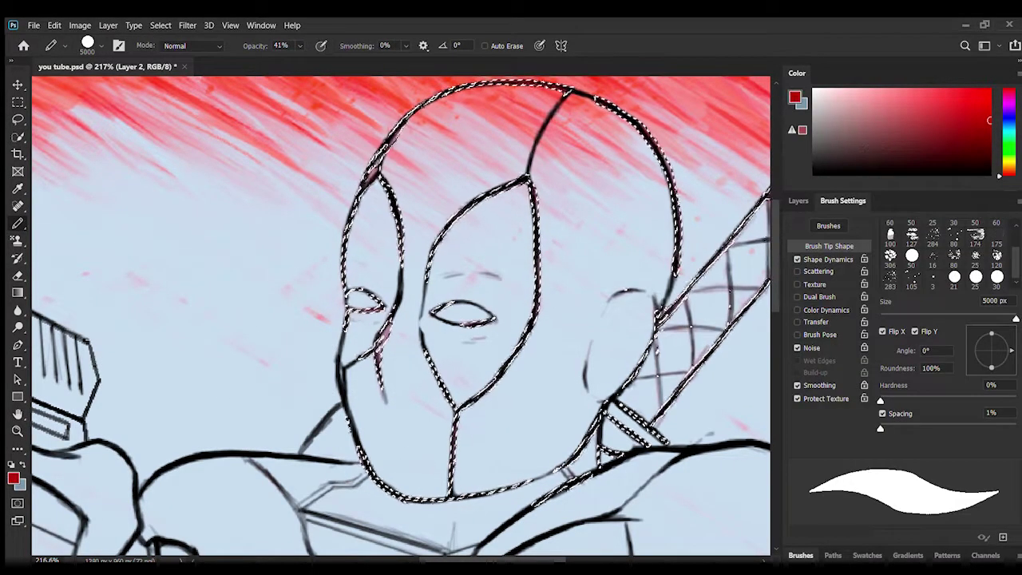
pyautogui.hotkey('ctrl', 'd')
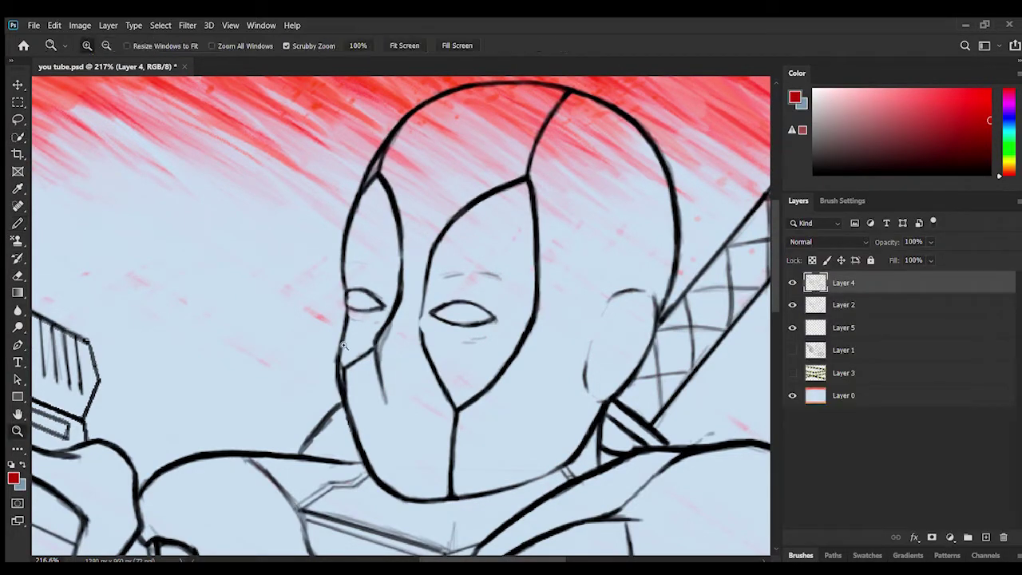
pyautogui.hotkey('ctrl', '0')
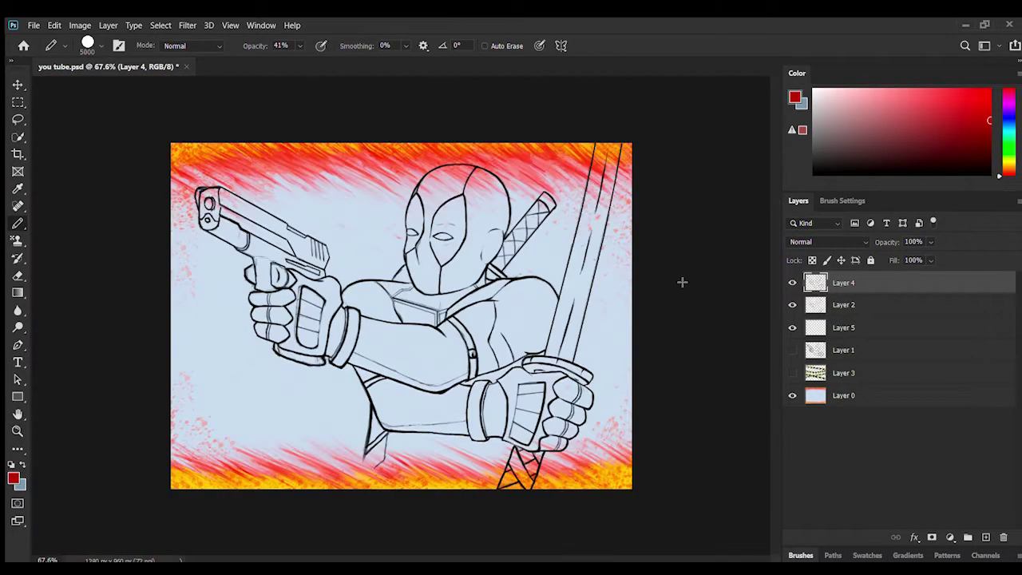
# Activate Layer 5 and set the Pencil's opacity and hardness to 100%.
pyautogui.hotkey('alt', '[')
pyautogui.hotkey('alt', '[')
pyautogui.press('0')
pyautogui.click(842, 200)
pyautogui.click(798, 201)
pyautogui.click(843, 201)
pyautogui.moveTo(881, 401); pyautogui.dragTo(1016, 401)
pyautogui.press('Return')
# Try to select part of the figure on Layer 5 with the Quick Selection and Lasso tools and paint it red.
pyautogui.click(17, 137)
pyautogui.moveTo(435, 350); pyautogui.dragTo(359, 332)
pyautogui.hotkey('ctrl', 'd')
pyautogui.click(18, 224)
pyautogui.click(18, 119)
pyautogui.moveTo(444, 176); pyautogui.dragTo(439, 181)
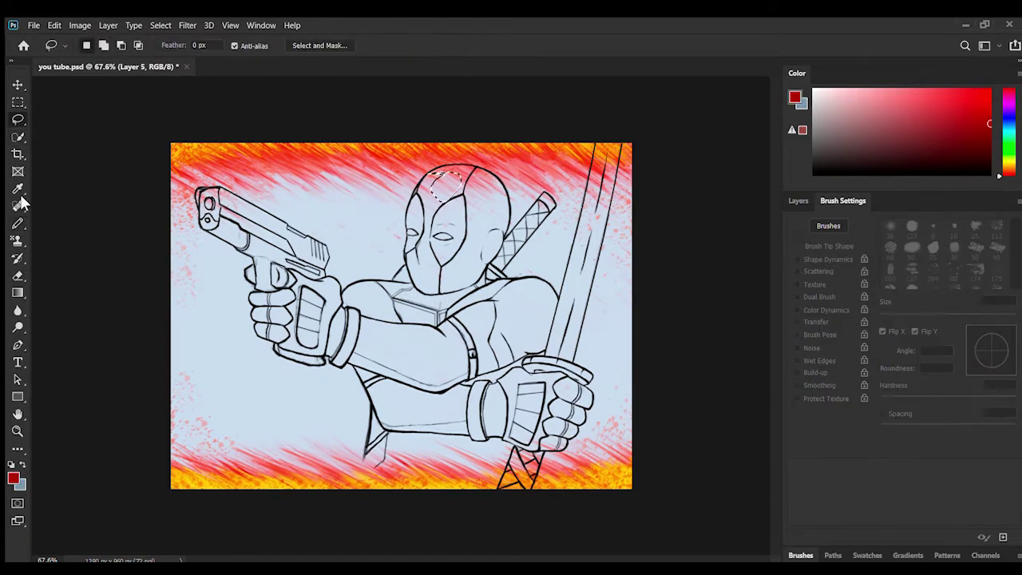
pyautogui.click(18, 224)
pyautogui.click(381, 253)
pyautogui.hotkey('ctrl', 'z')
pyautogui.hotkey('ctrl', 'z')
pyautogui.click(799, 201)
pyautogui.moveTo(868, 329)
pyautogui.mouseDown()
pyautogui.moveTo(927, 457)
pyautogui.moveTo(867, 331)
pyautogui.mouseUp()
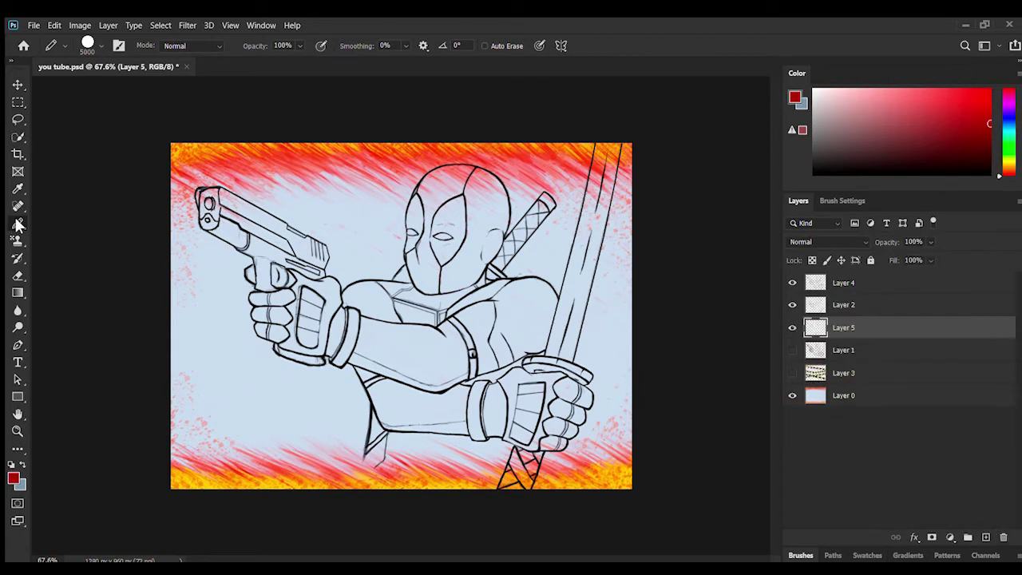
pyautogui.click(867, 284)
pyautogui.click(18, 345)
pyautogui.click(434, 173)
pyautogui.hotkey('ctrl', 'z')
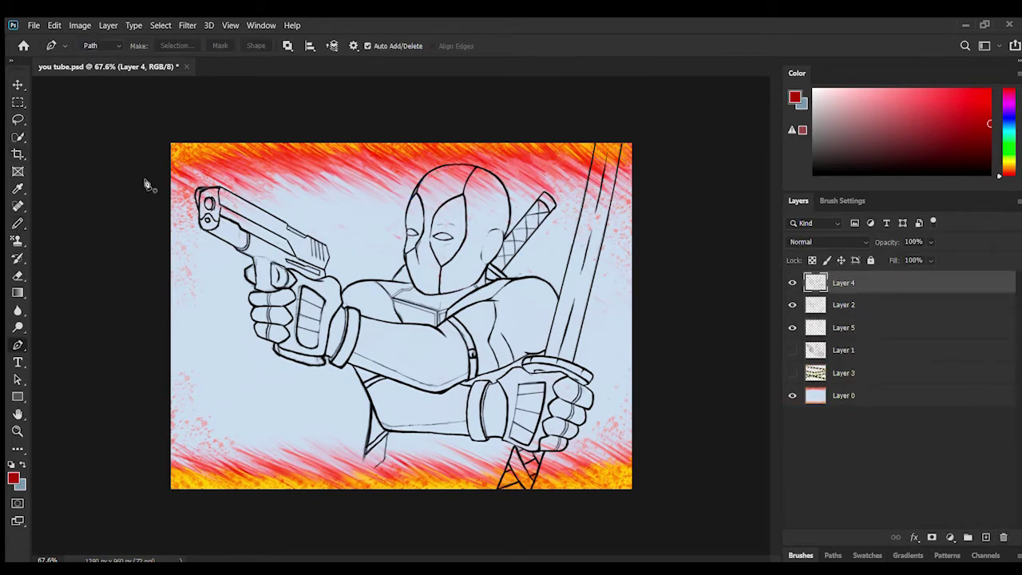
# Try to isolate the head on Layer 4 with the Object Selection tool and paint it red.
pyautogui.click(18, 138)
pyautogui.rightClick(18, 137)
pyautogui.click(76, 137)
pyautogui.moveTo(427, 188); pyautogui.dragTo(472, 276)
pyautogui.moveTo(399, 158); pyautogui.dragTo(516, 299)
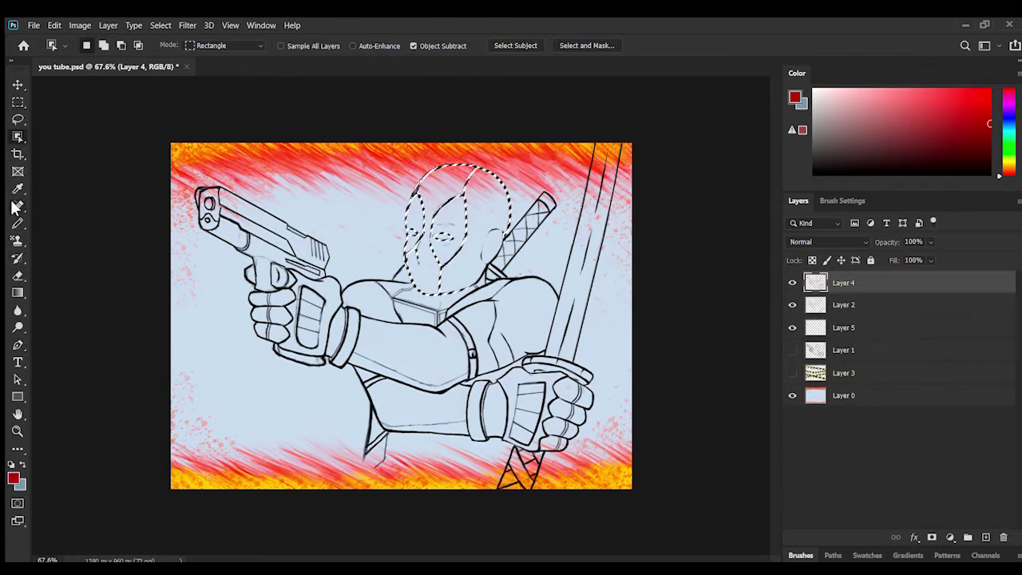
pyautogui.click(17, 223)
pyautogui.click(448, 232)
pyautogui.hotkey('ctrl', 'd')
pyautogui.press('w')
pyautogui.hotkey('ctrl', 'a')
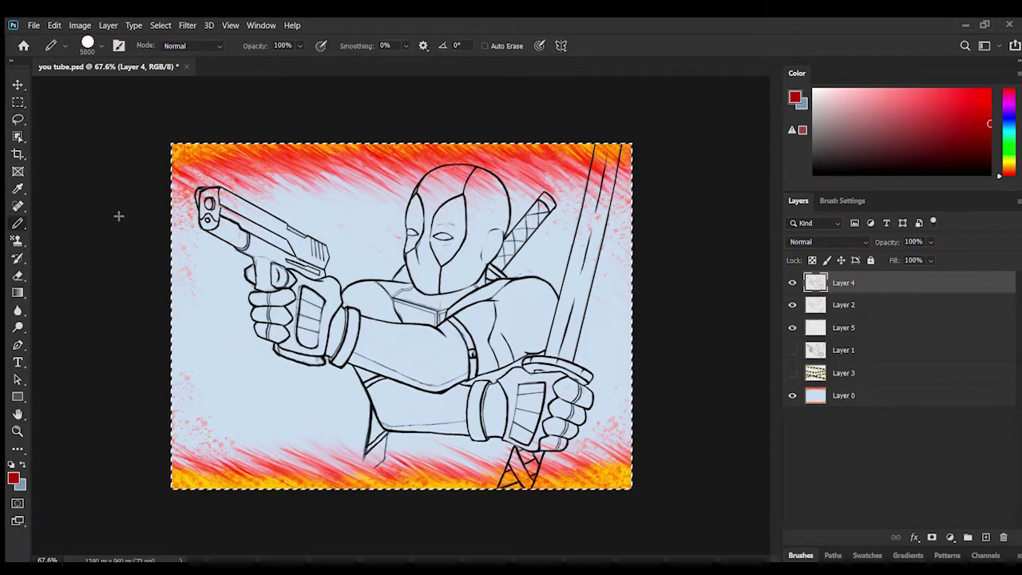
# Try to select the mask for painting with the Quick Selection tool on Layer 4 and Layer 5.
pyautogui.rightClick(18, 137)
pyautogui.click(69, 150)
pyautogui.click(447, 232)
pyautogui.click(17, 223)
pyautogui.hotkey('ctrl', 'z')
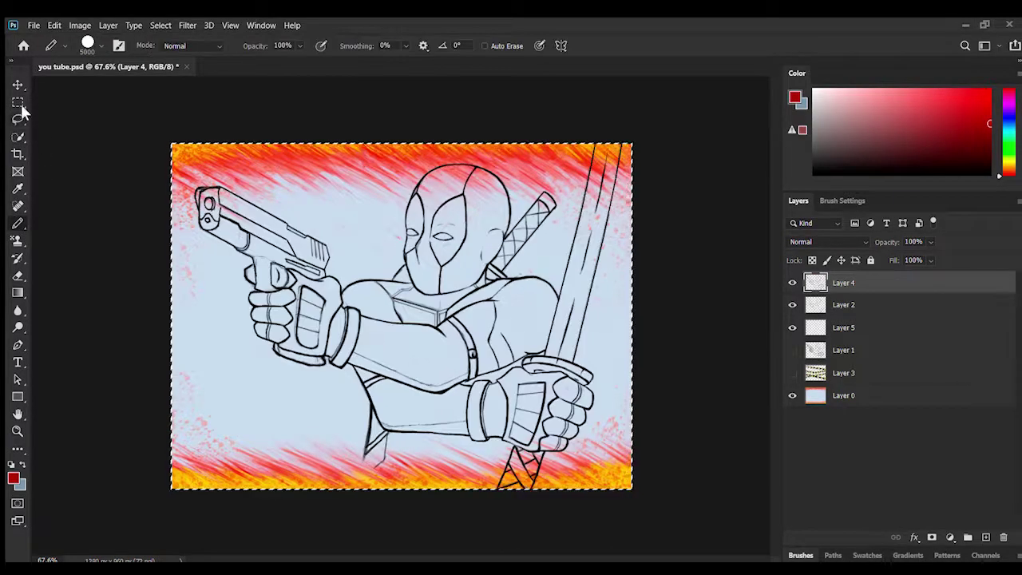
pyautogui.click(18, 84)
pyautogui.click(844, 328)
pyautogui.click(17, 138)
pyautogui.click(460, 215)
pyautogui.hotkey('ctrl', 'd')
pyautogui.click(18, 223)
pyautogui.click(845, 283)
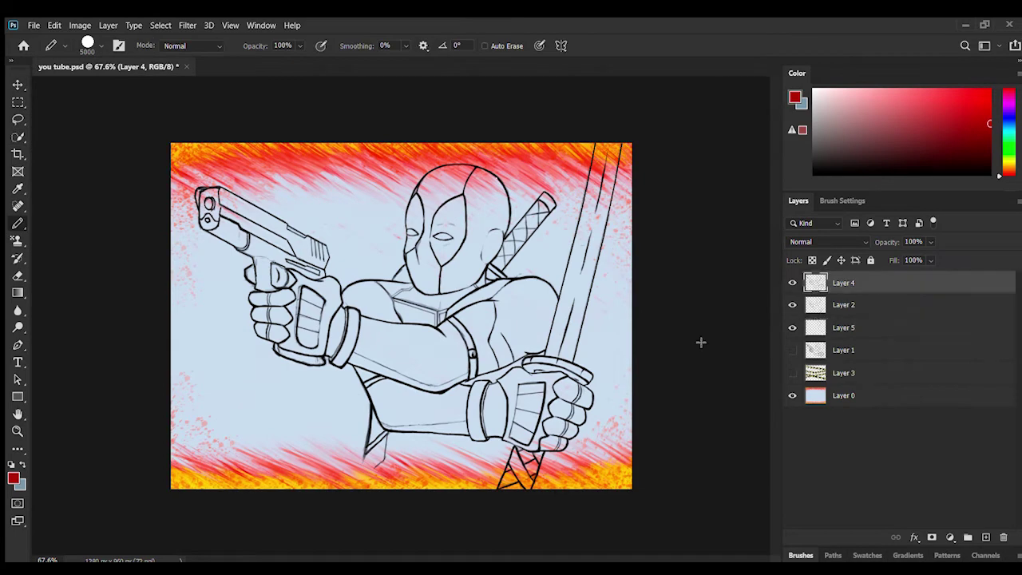
# Reduce the Pencil's size and start blocking in the mask with dark red on Layer 5.
pyautogui.click(844, 327)
pyautogui.click(18, 102)
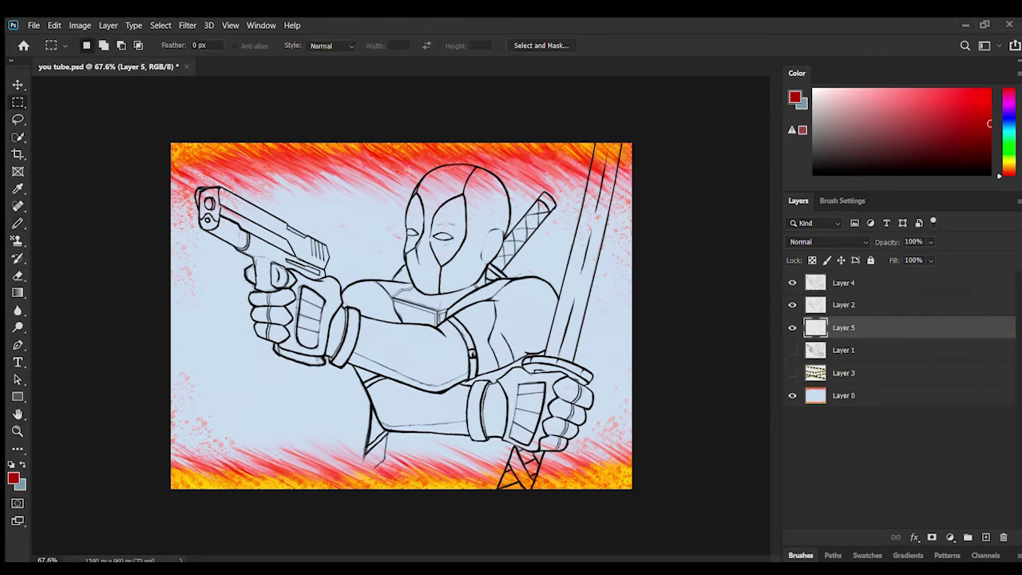
pyautogui.click(18, 224)
pyautogui.click(438, 210)
pyautogui.hotkey('ctrl', 'z')
pyautogui.click(843, 200)
pyautogui.moveTo(993, 318)
pyautogui.mouseDown()
pyautogui.moveTo(882, 316)
pyautogui.moveTo(911, 318)
pyautogui.mouseUp()
pyautogui.click(449, 183)
pyautogui.moveTo(434, 201)
pyautogui.mouseDown()
pyautogui.moveTo(490, 182)
pyautogui.moveTo(501, 192)
pyautogui.moveTo(505, 229)
pyautogui.moveTo(492, 258)
pyautogui.moveTo(573, 234)
pyautogui.moveTo(532, 314)
pyautogui.moveTo(455, 364)
pyautogui.moveTo(396, 379)
pyautogui.moveTo(318, 314)
pyautogui.moveTo(321, 266)
pyautogui.moveTo(344, 236)
pyautogui.moveTo(339, 320)
pyautogui.moveTo(359, 288)
pyautogui.moveTo(358, 244)
pyautogui.moveTo(377, 310)
pyautogui.moveTo(428, 310)
pyautogui.moveTo(539, 248)
pyautogui.moveTo(559, 192)
pyautogui.mouseUp()
# Fill the mask's red areas and the neck up to the line art, using a smaller Pencil for the edges.
pyautogui.scroll(10, 467, 258)
pyautogui.scroll(5, 570, 245)
pyautogui.moveTo(571, 245)
pyautogui.mouseDown()
pyautogui.moveTo(504, 268)
pyautogui.moveTo(501, 376)
pyautogui.moveTo(477, 191)
pyautogui.moveTo(429, 197)
pyautogui.mouseUp()
pyautogui.press('[')
pyautogui.press('[')
pyautogui.press('[')
pyautogui.press('[')
pyautogui.press('[')
pyautogui.press('[')
pyautogui.press('[')
pyautogui.moveTo(300, 231)
pyautogui.mouseDown()
pyautogui.moveTo(317, 224)
pyautogui.moveTo(337, 278)
pyautogui.moveTo(356, 279)
pyautogui.moveTo(367, 266)
pyautogui.mouseUp()
# Fill the chest and the pistol arm's sleeve with dark red on Layer 5.
pyautogui.scroll(-5, 633, 332)
pyautogui.moveTo(183, 276)
pyautogui.mouseDown()
pyautogui.moveTo(211, 291)
pyautogui.moveTo(274, 401)
pyautogui.moveTo(478, 300)
pyautogui.moveTo(452, 309)
pyautogui.moveTo(258, 285)
pyautogui.moveTo(312, 331)
pyautogui.moveTo(277, 333)
pyautogui.moveTo(294, 382)
pyautogui.mouseUp()
pyautogui.moveTo(545, 340)
pyautogui.mouseDown()
pyautogui.moveTo(552, 548)
pyautogui.moveTo(471, 229)
pyautogui.moveTo(449, 186)
pyautogui.moveTo(520, 267)
pyautogui.moveTo(475, 196)
pyautogui.moveTo(484, 159)
pyautogui.moveTo(377, 219)
pyautogui.moveTo(469, 337)
pyautogui.moveTo(416, 239)
pyautogui.moveTo(354, 411)
pyautogui.moveTo(94, 327)
pyautogui.moveTo(148, 192)
pyautogui.moveTo(131, 238)
pyautogui.mouseUp()
pyautogui.scroll(-4, 552, 548)
pyautogui.moveTo(399, 244)
pyautogui.mouseDown()
pyautogui.moveTo(270, 213)
pyautogui.moveTo(200, 240)
pyautogui.mouseUp()
# Set the Pencil to 59 px and block in the sword arm's sleeve with dark red.
pyautogui.keyDown('alt'); pyautogui.rightClick(285, 304); pyautogui.keyUp('alt')
pyautogui.moveTo(342, 260); pyautogui.dragTo(420, 275)
pyautogui.moveTo(248, 281)
pyautogui.mouseDown()
pyautogui.moveTo(353, 411)
pyautogui.moveTo(314, 342)
pyautogui.moveTo(434, 429)
pyautogui.moveTo(463, 423)
pyautogui.moveTo(443, 519)
pyautogui.mouseUp()
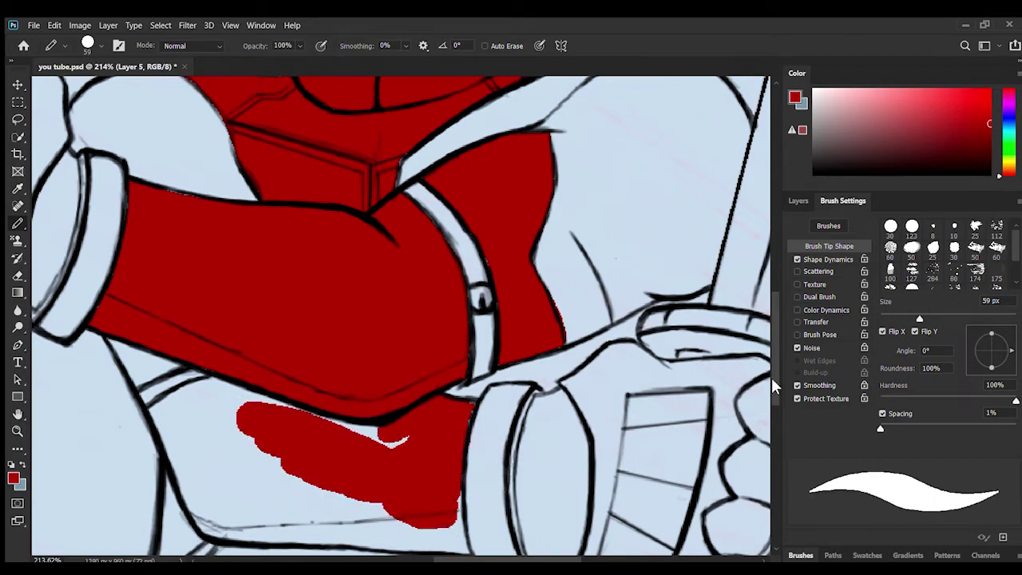
pyautogui.scroll(-3, 774, 387)
pyautogui.moveTo(445, 415)
pyautogui.mouseDown()
pyautogui.moveTo(196, 347)
pyautogui.moveTo(343, 418)
pyautogui.moveTo(243, 343)
pyautogui.moveTo(239, 276)
pyautogui.mouseUp()
# Set the Pencil to 10 px and fill the sword sleeve's edges and the small gap between the two arms dark red.
pyautogui.keyDown('alt'); pyautogui.rightClick(386, 359); pyautogui.keyUp('alt')
pyautogui.moveTo(405, 289)
pyautogui.mouseDown()
pyautogui.moveTo(368, 293)
pyautogui.moveTo(184, 244)
pyautogui.moveTo(227, 247)
pyautogui.mouseUp()
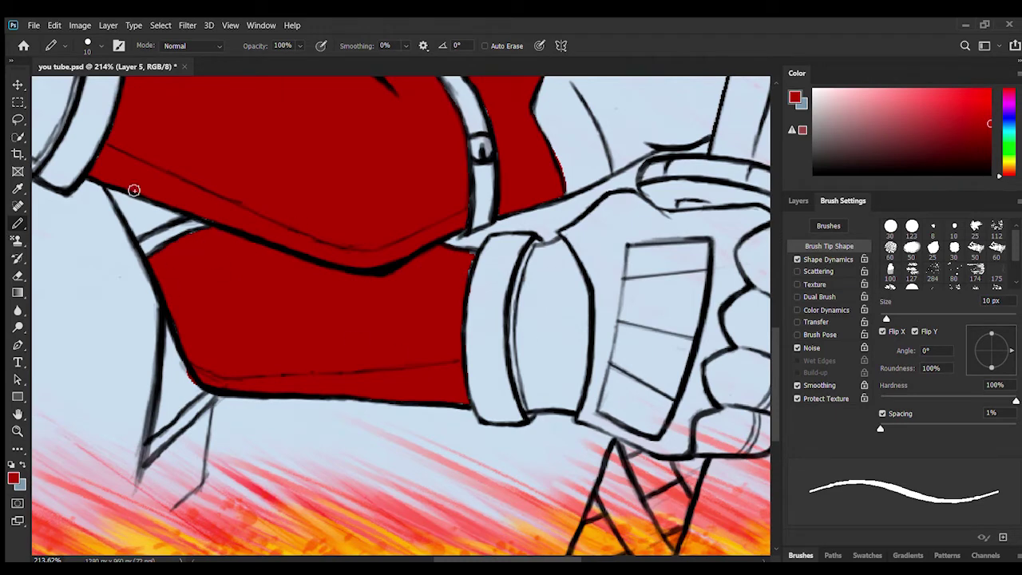
pyautogui.moveTo(134, 190); pyautogui.dragTo(136, 210)
# Fill the wrist sections between cuff and glove on both hands with dark red.
pyautogui.moveTo(531, 251)
pyautogui.mouseDown()
pyautogui.moveTo(572, 247)
pyautogui.moveTo(543, 406)
pyautogui.moveTo(521, 310)
pyautogui.moveTo(570, 299)
pyautogui.moveTo(551, 323)
pyautogui.moveTo(549, 257)
pyautogui.mouseUp()
pyautogui.moveTo(775, 385); pyautogui.dragTo(775, 319)
pyautogui.moveTo(507, 560); pyautogui.dragTo(405, 560)
pyautogui.moveTo(575, 279)
pyautogui.mouseDown()
pyautogui.moveTo(584, 310)
pyautogui.moveTo(552, 427)
pyautogui.mouseUp()
pyautogui.scroll(-10, 358, 416)
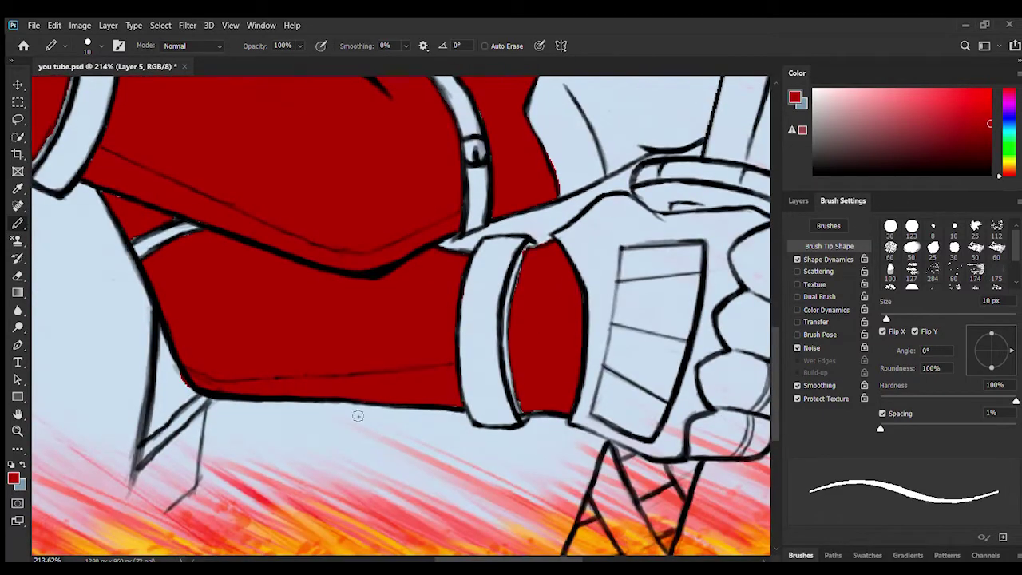
# Outline the lower torso below the sword arm in dark red and fill it with the Pencil at 34 px.
pyautogui.moveTo(580, 503)
pyautogui.mouseDown()
pyautogui.moveTo(247, 493)
pyautogui.moveTo(413, 498)
pyautogui.moveTo(594, 466)
pyautogui.moveTo(585, 479)
pyautogui.moveTo(524, 429)
pyautogui.moveTo(414, 414)
pyautogui.moveTo(342, 411)
pyautogui.moveTo(222, 486)
pyautogui.mouseUp()
pyautogui.press(']')
pyautogui.press(']')
pyautogui.press(']')
pyautogui.moveTo(351, 441)
pyautogui.mouseDown()
pyautogui.moveTo(466, 449)
pyautogui.moveTo(274, 433)
pyautogui.moveTo(281, 501)
pyautogui.moveTo(577, 459)
pyautogui.mouseUp()
pyautogui.moveTo(776, 385); pyautogui.dragTo(751, 317)
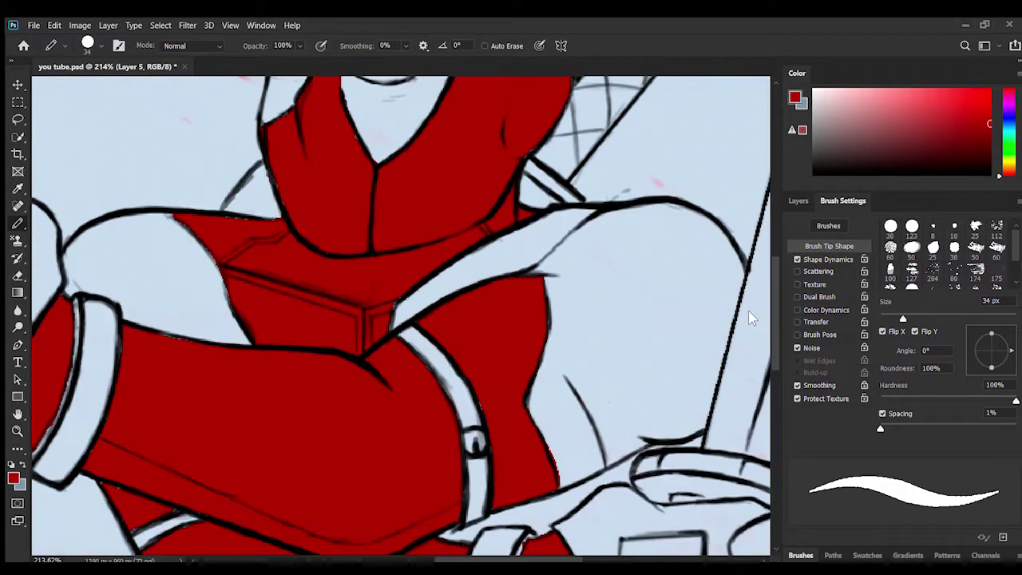
# Choose a pale blue foreground colour and try a stroke on the pistol arm's sleeve.
pyautogui.hotkey('ctrl', '0')
pyautogui.moveTo(843, 111); pyautogui.dragTo(830, 130)
pyautogui.moveTo(1009, 134); pyautogui.dragTo(1009, 127)
pyautogui.moveTo(919, 116); pyautogui.dragTo(907, 85)
pyautogui.click(841, 87)
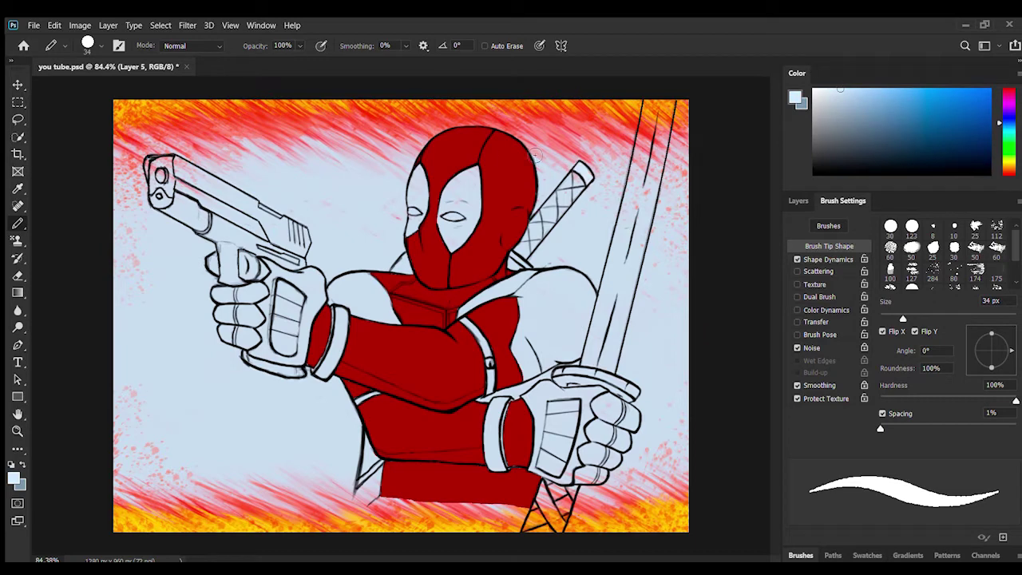
pyautogui.moveTo(455, 357); pyautogui.dragTo(443, 379)
pyautogui.hotkey('ctrl', 'z')
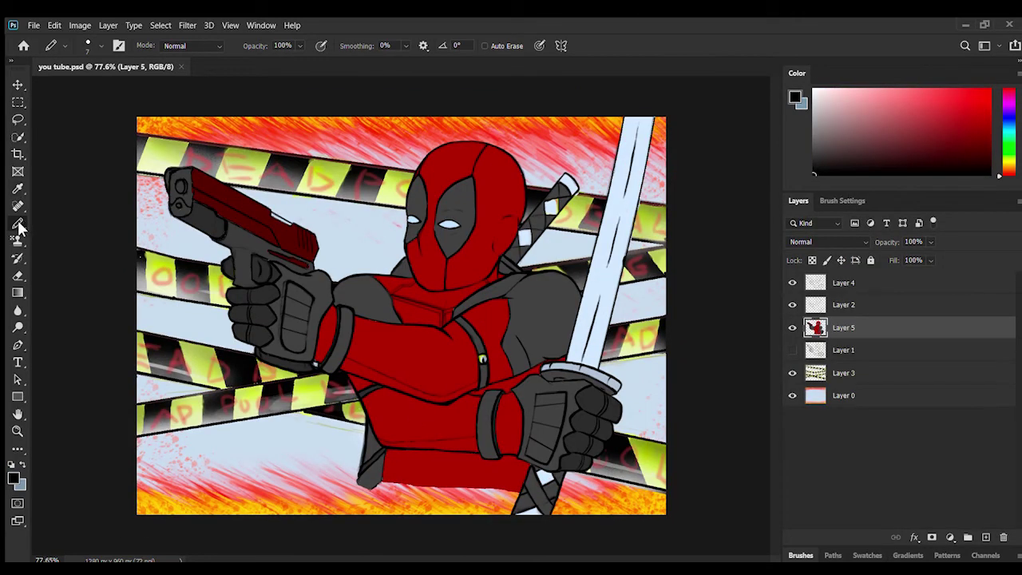
# Switch to the Brush tool and try selecting the red suit areas on Layer 5 with the Quick Selection tool.
pyautogui.click(18, 225)
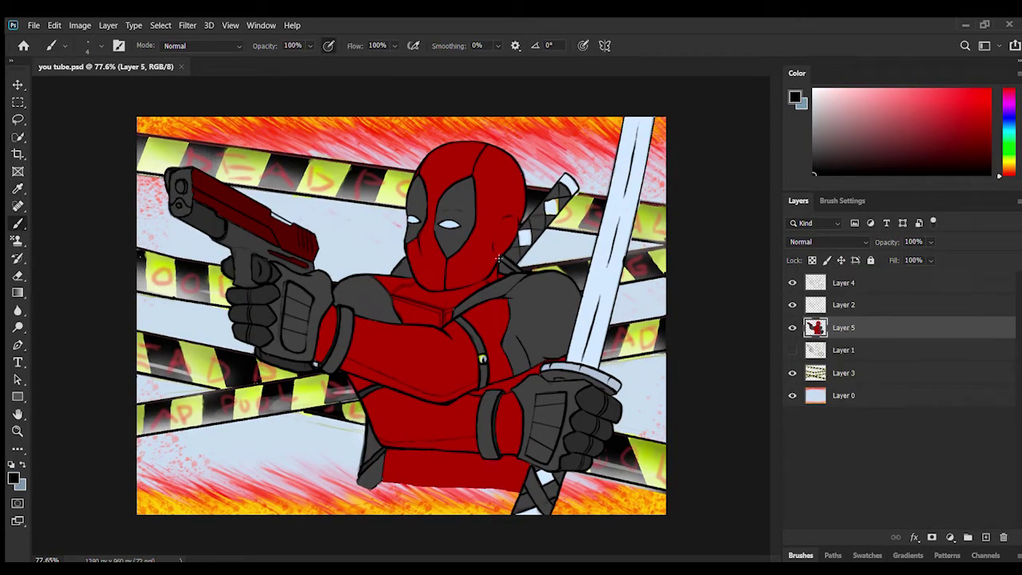
pyautogui.click(17, 138)
pyautogui.click(450, 165)
pyautogui.moveTo(499, 179)
pyautogui.mouseDown()
pyautogui.moveTo(513, 269)
pyautogui.moveTo(429, 297)
pyautogui.moveTo(439, 383)
pyautogui.mouseUp()
pyautogui.hotkey('ctrl', 'z')
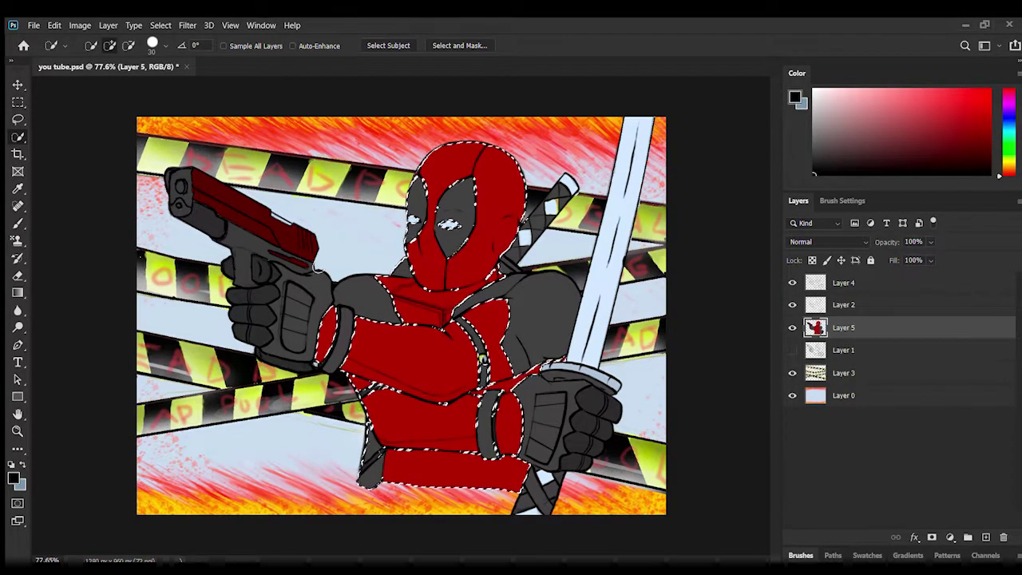
# Choose the soft round brush tip with 0% hardness and set its size to 17 px.
pyautogui.press('b')
pyautogui.click(842, 201)
pyautogui.moveTo(883, 318); pyautogui.dragTo(1017, 319)
pyautogui.scroll(-3, 988, 232)
pyautogui.scroll(3, 988, 232)
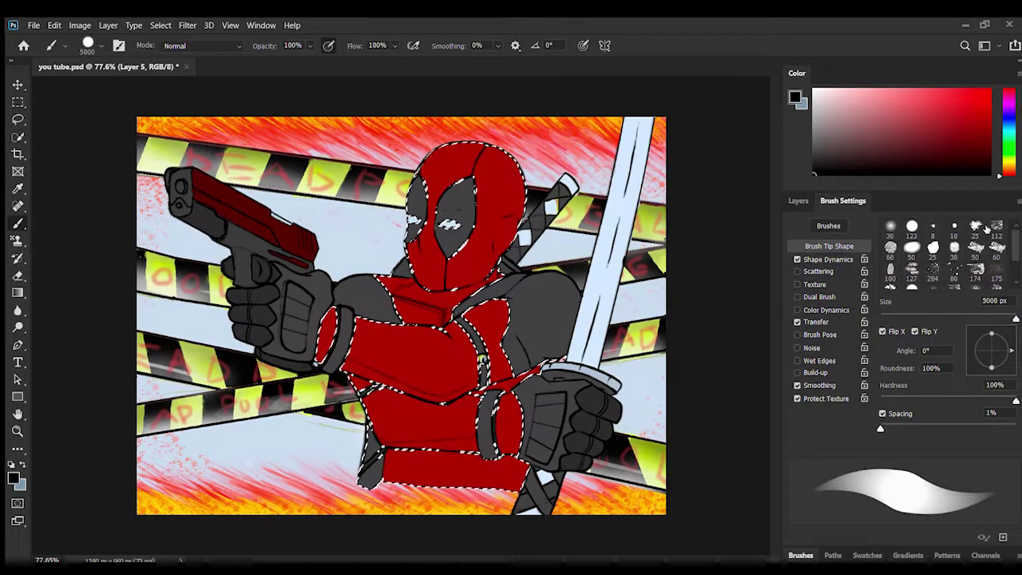
pyautogui.click(893, 231)
pyautogui.moveTo(896, 319)
pyautogui.mouseDown()
pyautogui.moveTo(1019, 319)
pyautogui.moveTo(890, 319)
pyautogui.mouseUp()
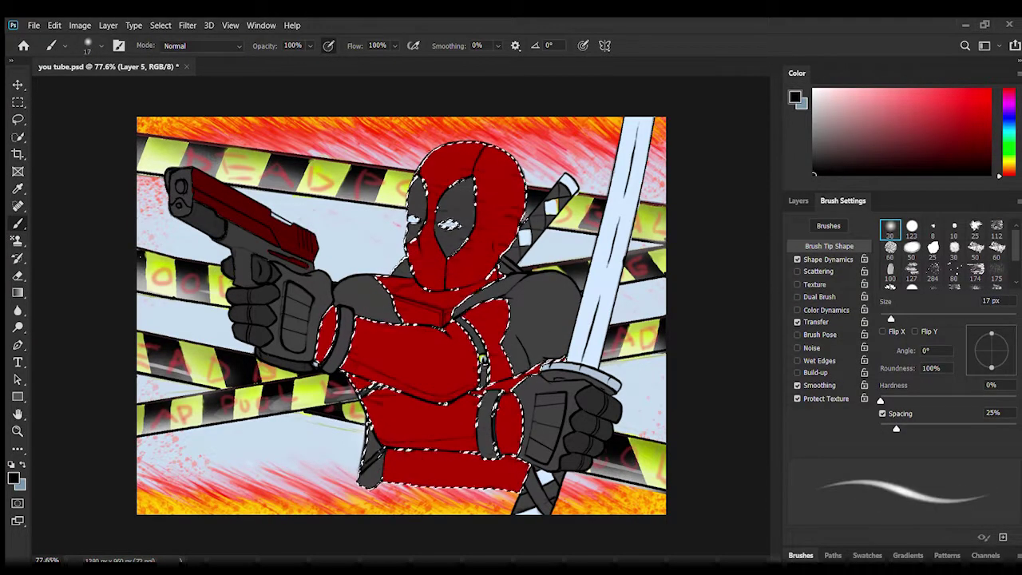
# Try to select part of the mask with the Object Selection tool and clear the selection.
pyautogui.click(16, 138)
pyautogui.rightClick(17, 138)
pyautogui.click(74, 138)
pyautogui.moveTo(431, 173); pyautogui.dragTo(416, 218)
pyautogui.hotkey('ctrl', 'd')
# Quick-select the red suit areas on Layer 5 and subtract both eyes and the grey patch beside the lower torso.
pyautogui.rightClick(17, 137)
pyautogui.click(74, 150)
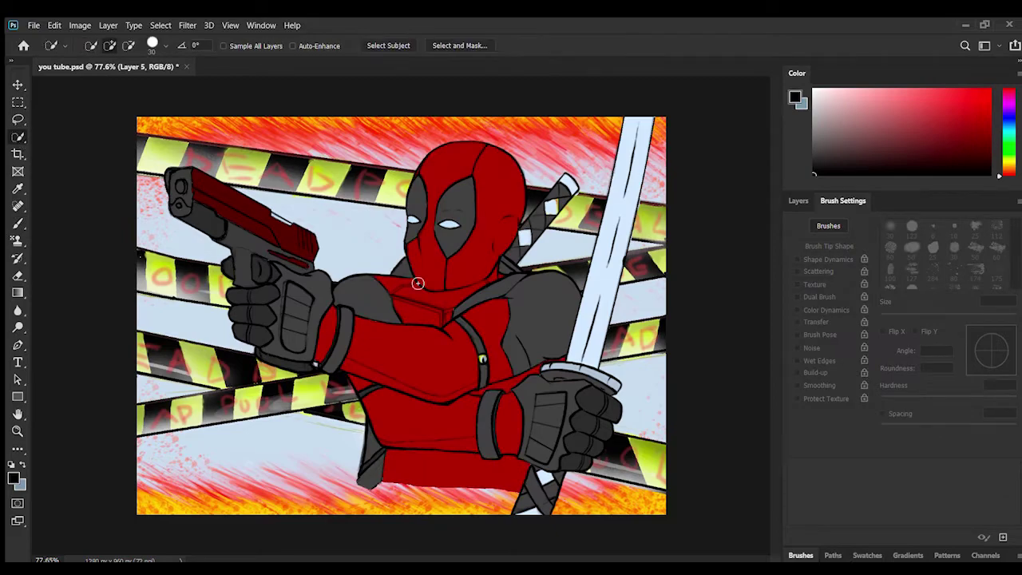
pyautogui.moveTo(418, 283)
pyautogui.mouseDown()
pyautogui.moveTo(411, 363)
pyautogui.moveTo(469, 441)
pyautogui.mouseUp()
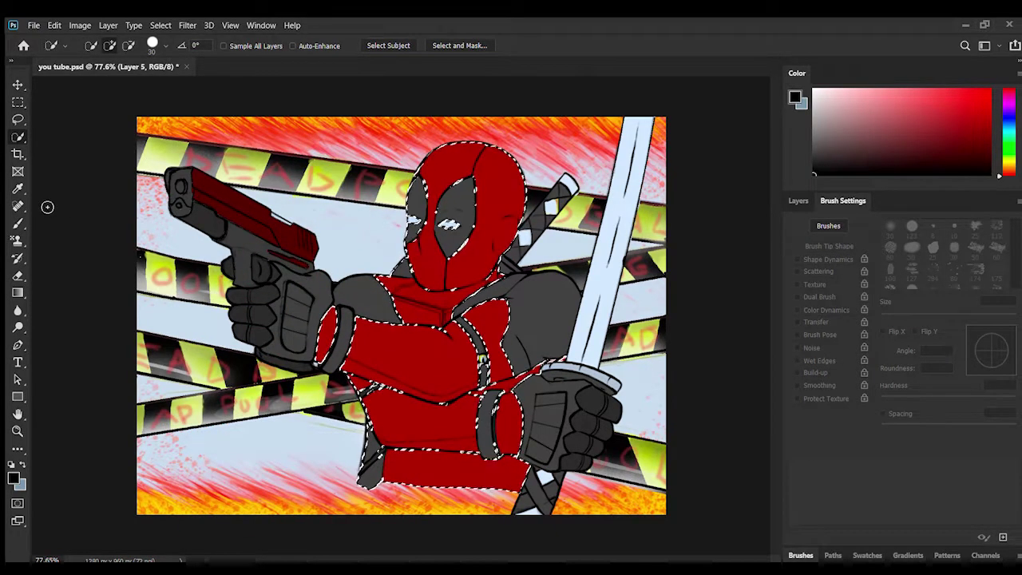
pyautogui.click(129, 45)
pyautogui.click(413, 220)
pyautogui.click(450, 225)
pyautogui.click(372, 469)
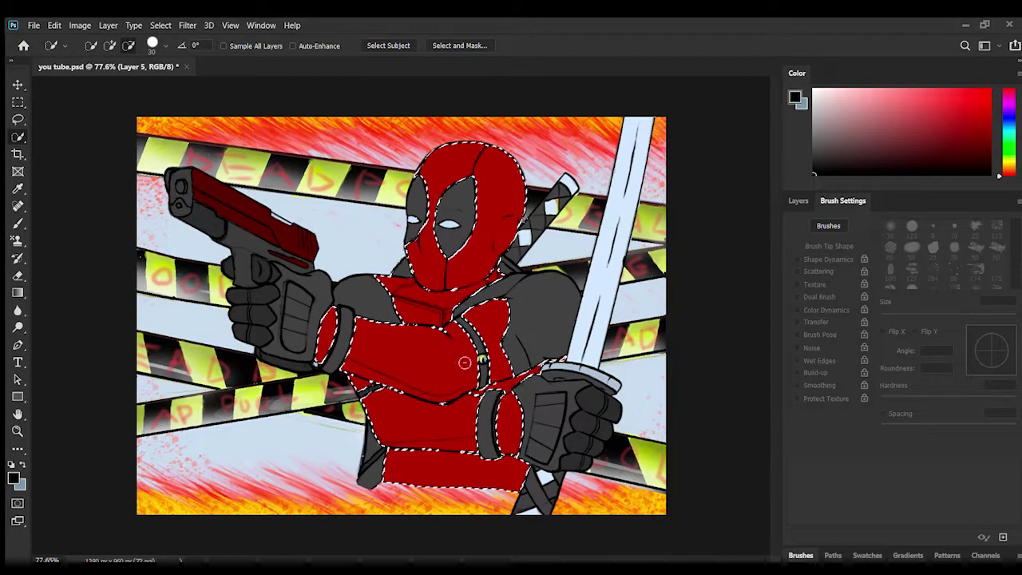
pyautogui.press('F7')
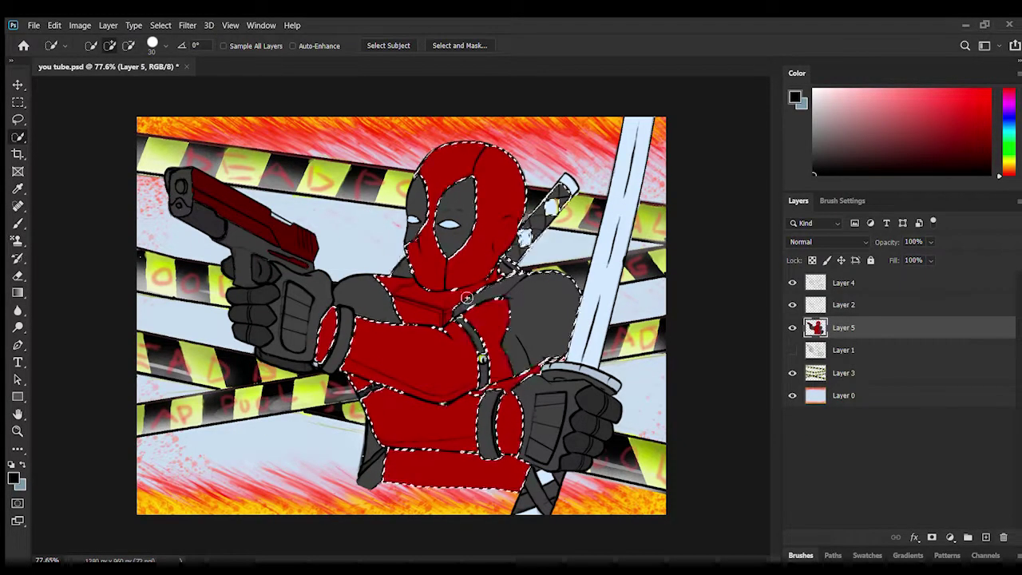
# Undo the last selection changes to remove the sword handle behind the shoulder from the red suit selection.
pyautogui.hotkey('ctrl', 'z')
pyautogui.hotkey('ctrl', 'z')
pyautogui.hotkey('ctrl', 'z')
pyautogui.hotkey('ctrl', 'z')
pyautogui.hotkey('ctrl', 'z')
pyautogui.hotkey('ctrl', 'z')
pyautogui.hotkey('ctrl', 'shift', 'z')
pyautogui.hotkey('ctrl', 'shift', 'z')
pyautogui.hotkey('ctrl', 'shift', 'z')
pyautogui.hotkey('ctrl', 'shift', 'z')
# Sample the mask's red, set a slightly darker red as the foreground colour and switch to the Brush tool.
pyautogui.press('i')
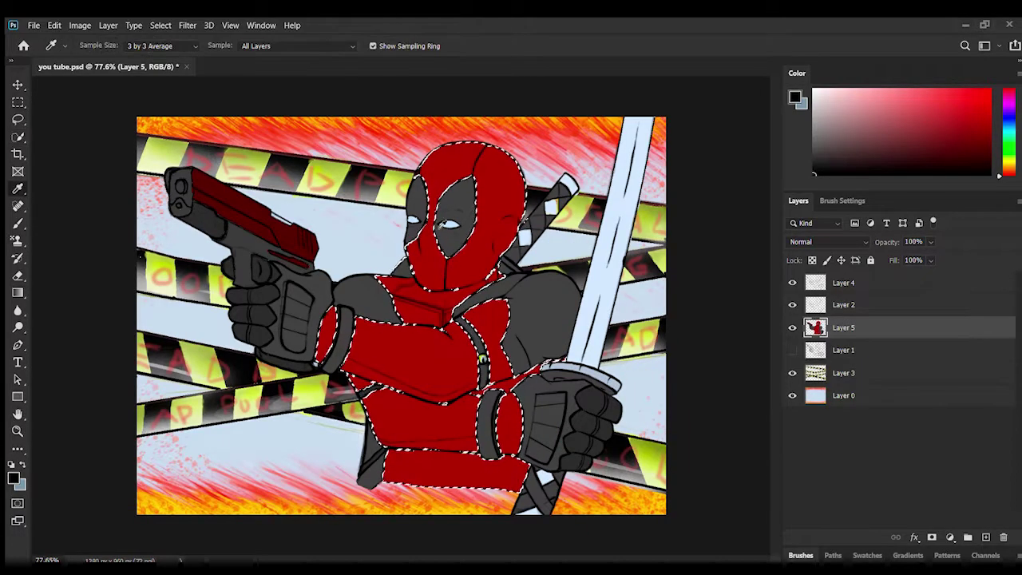
pyautogui.click(495, 199)
pyautogui.click(991, 137)
pyautogui.click(795, 129)
pyautogui.click(989, 141)
pyautogui.click(990, 123)
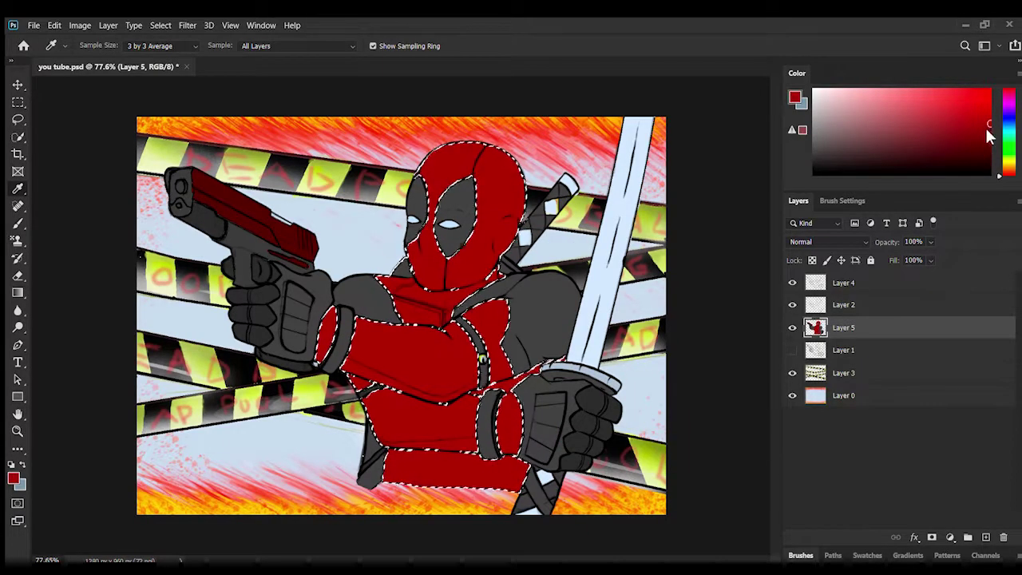
pyautogui.click(989, 139)
pyautogui.click(17, 227)
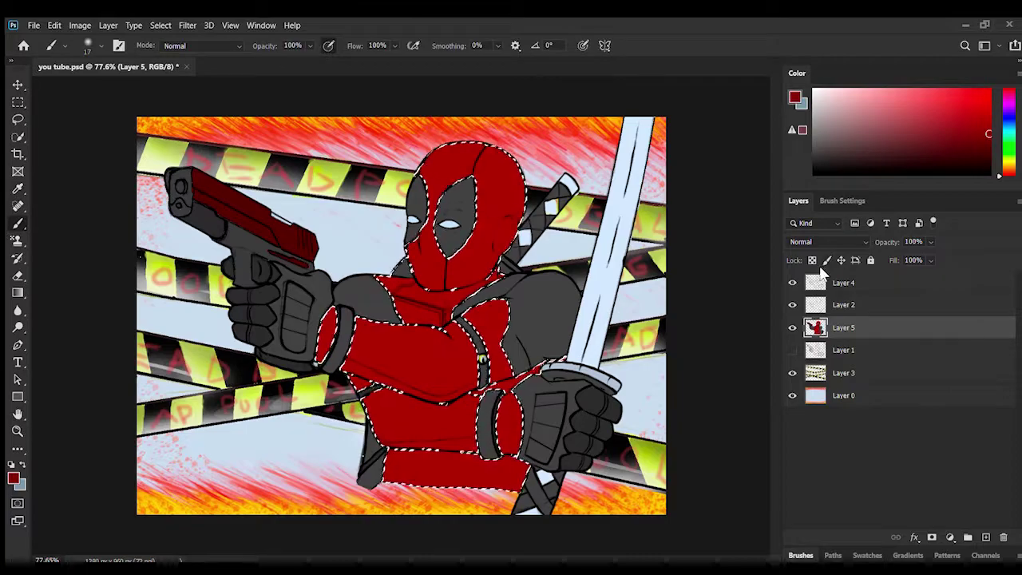
# Try the 60 px textured brush tip, then choose the 283 px spatter tip, both with 1000% spacing.
pyautogui.click(843, 202)
pyautogui.click(924, 316)
pyautogui.click(890, 250)
pyautogui.moveTo(885, 429); pyautogui.dragTo(1016, 429)
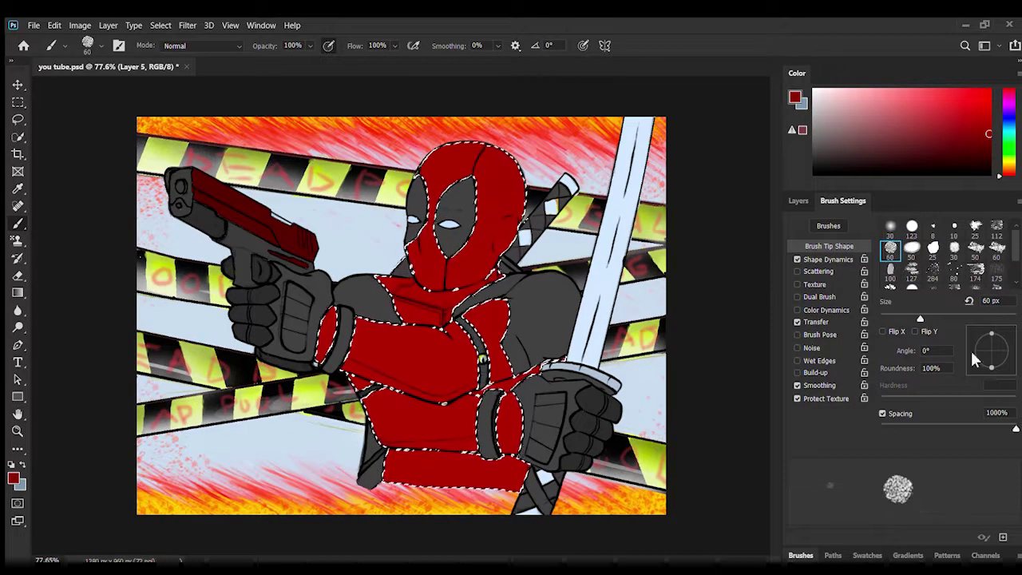
pyautogui.moveTo(1016, 246); pyautogui.dragTo(1013, 272)
pyautogui.click(891, 277)
pyautogui.moveTo(896, 429); pyautogui.dragTo(1016, 429)
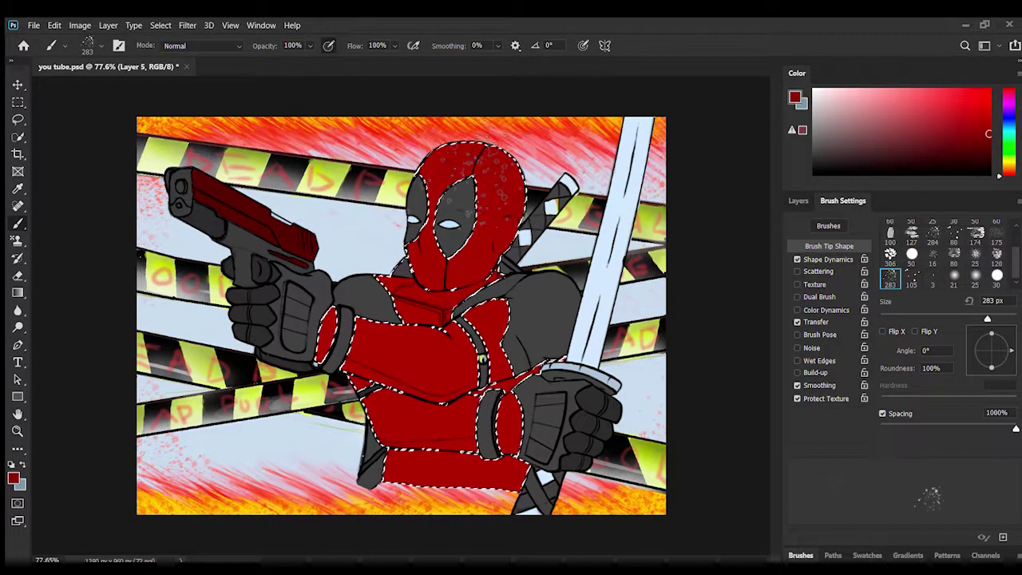
pyautogui.press('w')
pyautogui.press('b')
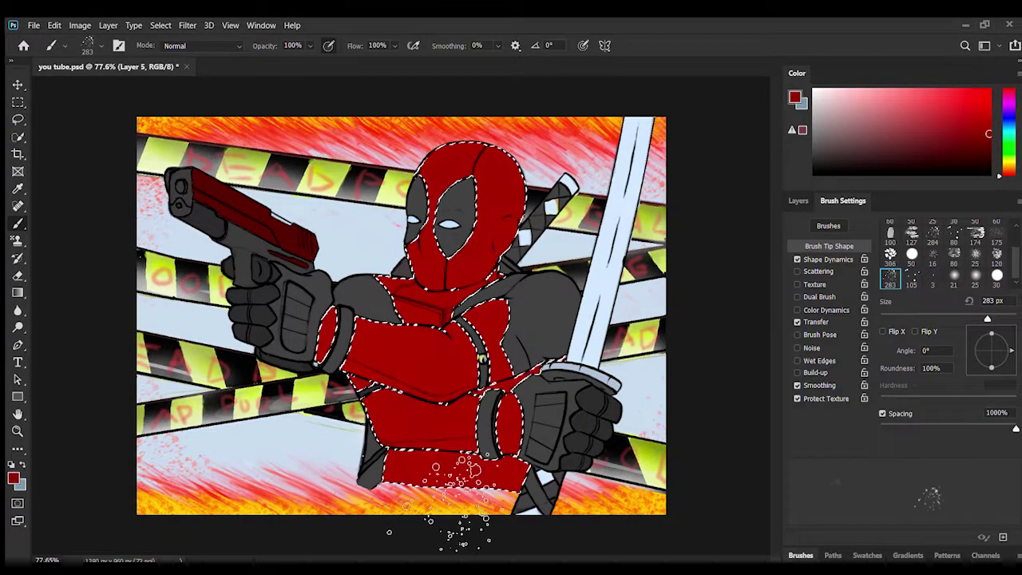
# Try the 112 textured tip at 288 px and the 80 px spatter tip with its spacing reduced to 445%.
pyautogui.scroll(2, 943, 256)
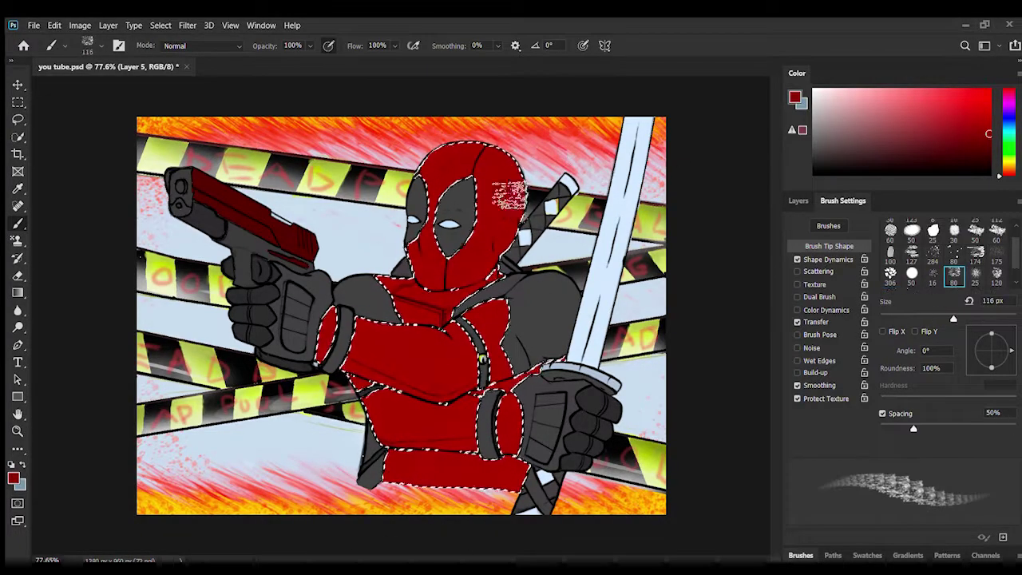
pyautogui.click(997, 230)
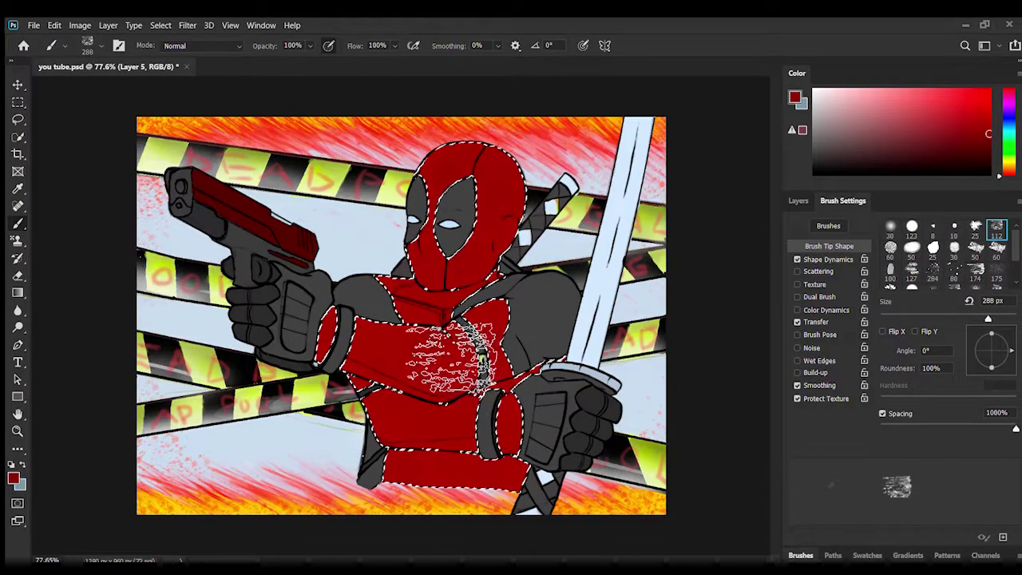
pyautogui.click(988, 136)
pyautogui.click(955, 273)
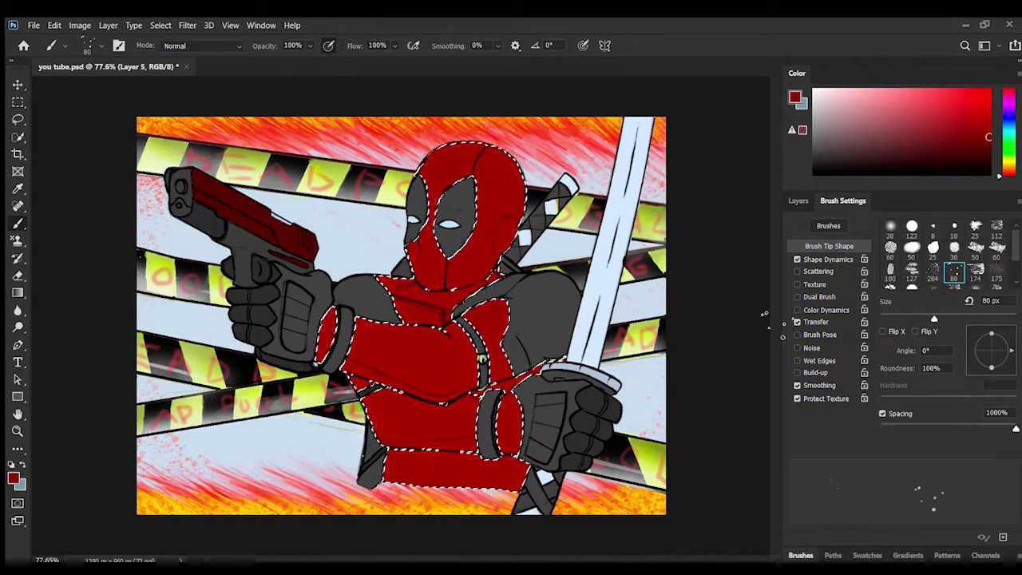
pyautogui.moveTo(1016, 429); pyautogui.dragTo(999, 429)
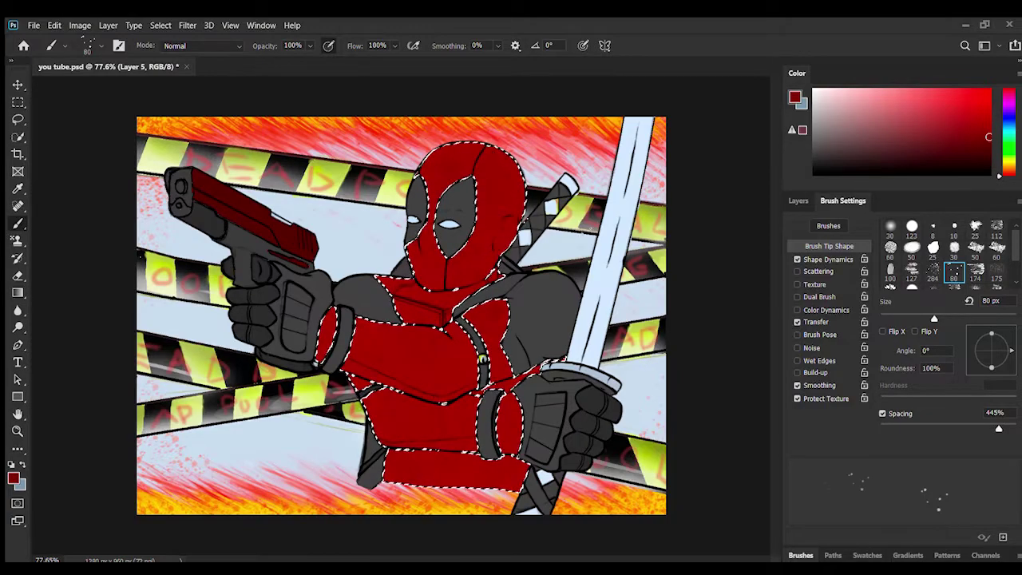
# Choose the 284 spatter tip with 984% spacing, pick a brighter red and reduce the brush size to 135 px.
pyautogui.click(933, 271)
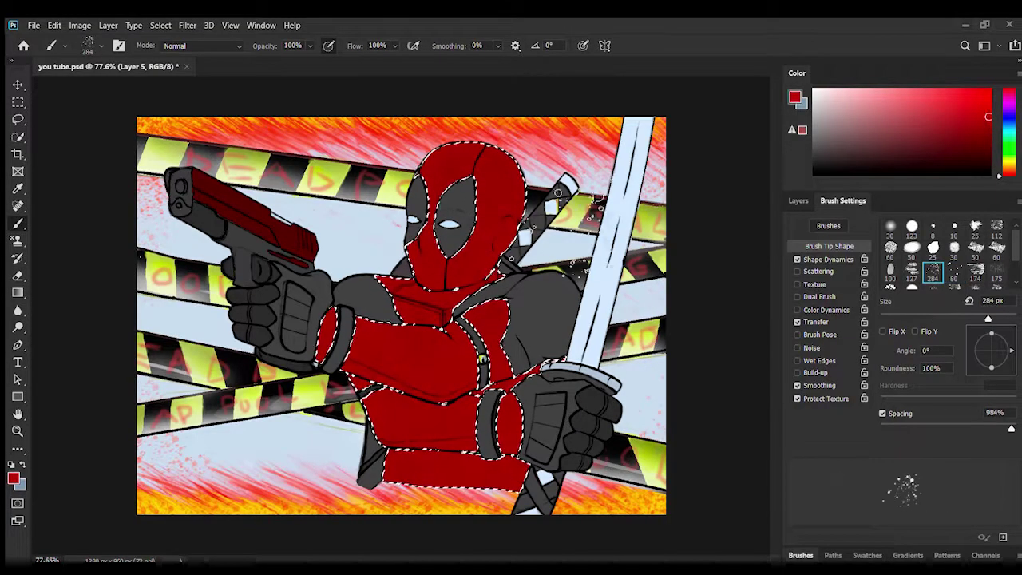
pyautogui.click(989, 122)
pyautogui.press('[')
pyautogui.press('[')
pyautogui.press('[')
pyautogui.press('[')
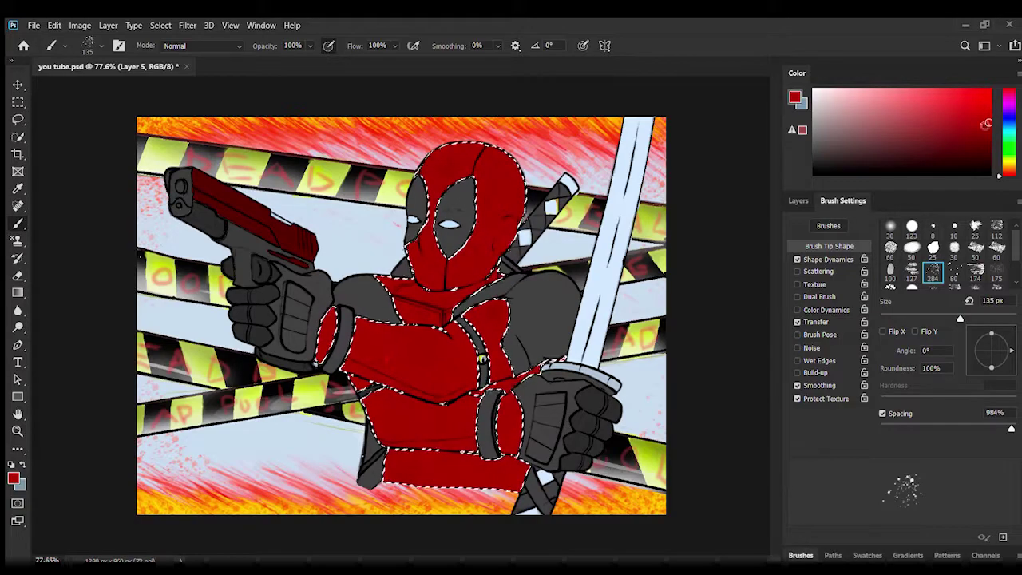
# Choose the 175 textured tip at 210 px with a -4° angle and 612% spacing, and pick a darker red.
pyautogui.click(997, 271)
pyautogui.click(1006, 352)
pyautogui.moveTo(974, 319)
pyautogui.mouseDown()
pyautogui.moveTo(993, 319)
pyautogui.moveTo(983, 320)
pyautogui.mouseUp()
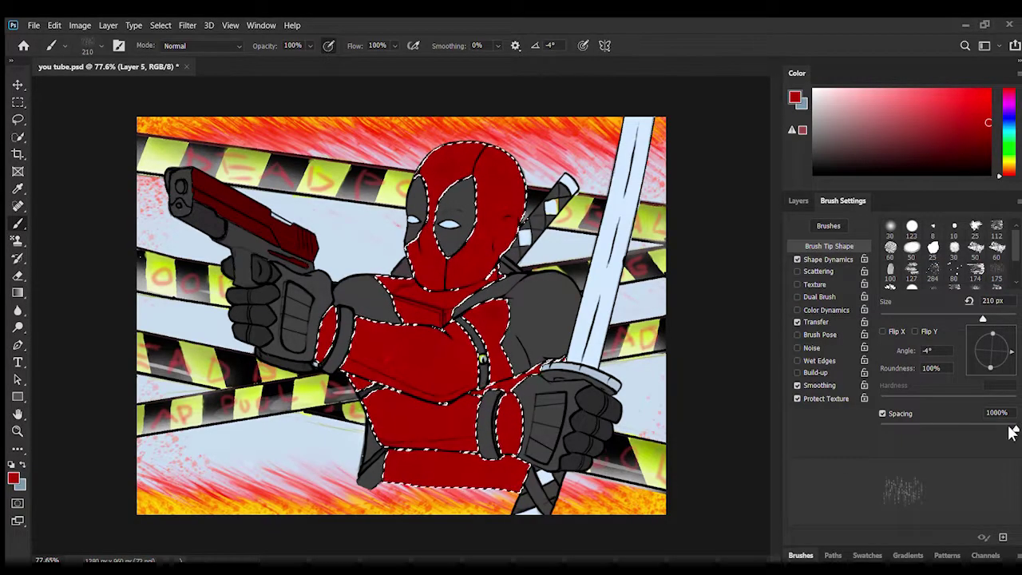
pyautogui.moveTo(1013, 433); pyautogui.dragTo(1004, 428)
pyautogui.click(988, 145)
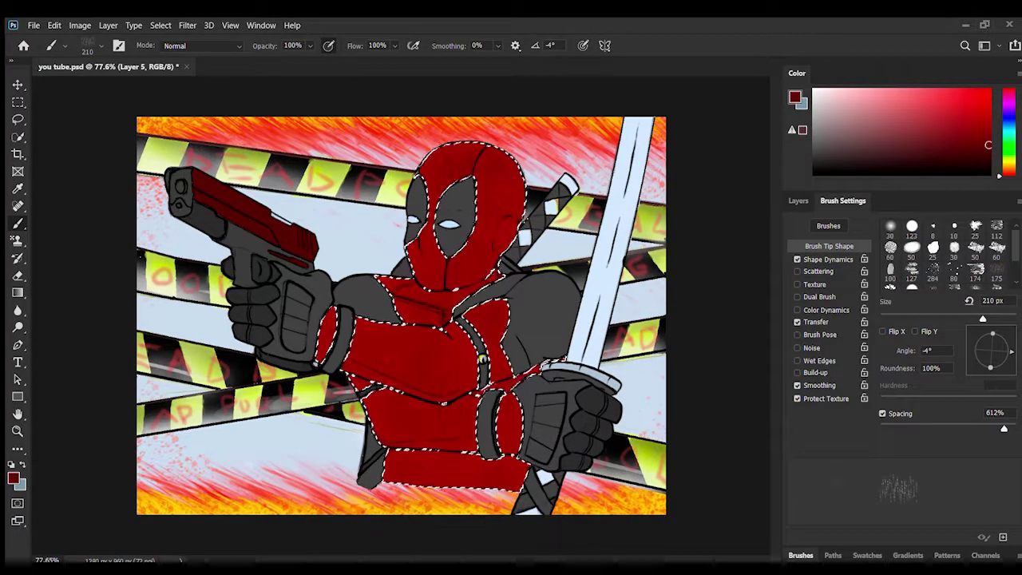
# Texture the suit with a bright red, setting the brush tip to a -99° angle, 149 px size and 288% spacing.
pyautogui.moveTo(1002, 356); pyautogui.dragTo(992, 369)
pyautogui.click(988, 107)
pyautogui.click(988, 368)
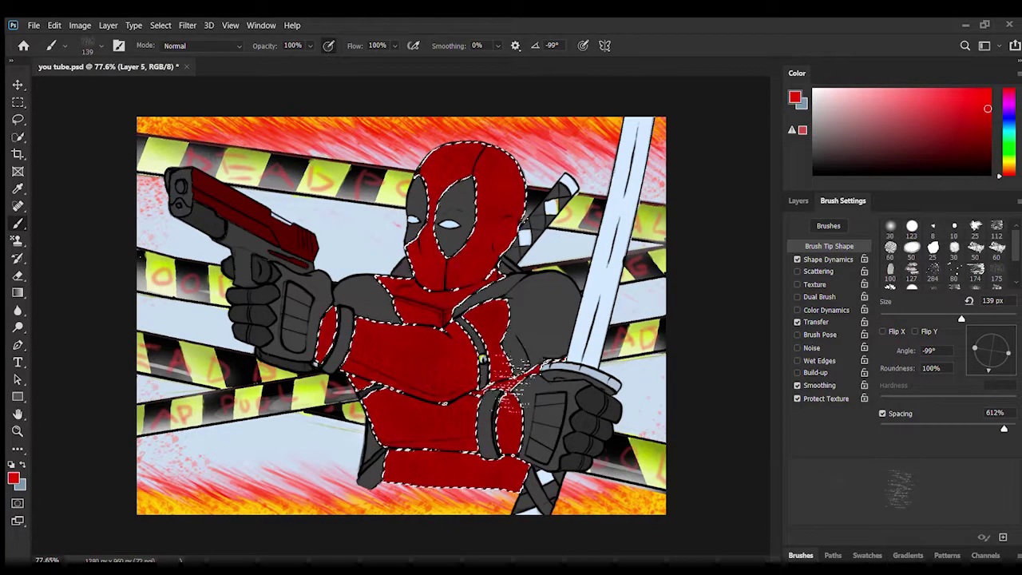
pyautogui.moveTo(959, 317); pyautogui.dragTo(965, 319)
pyautogui.moveTo(1004, 429); pyautogui.dragTo(988, 429)
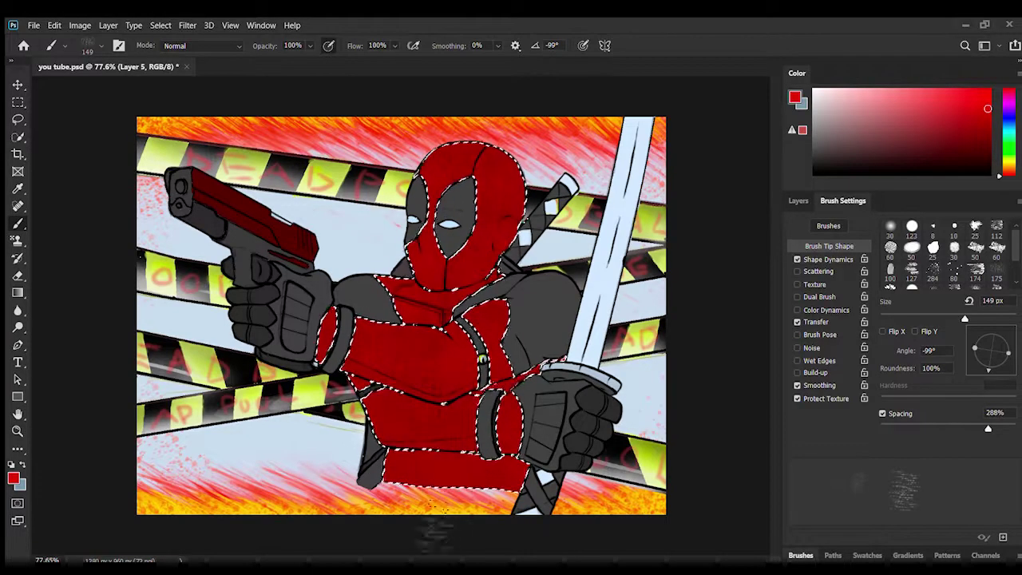
pyautogui.scroll(-2, 1013, 272)
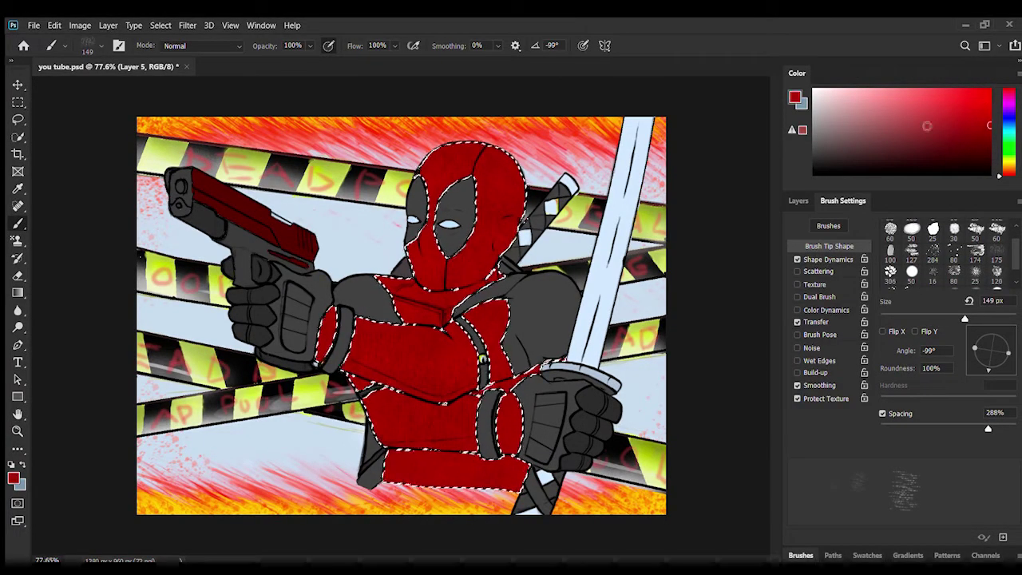
# Sample the suit's red from the mask and forearm and return to the Brush tool.
pyautogui.press('i')
pyautogui.click(494, 182)
pyautogui.click(433, 360)
pyautogui.click(18, 224)
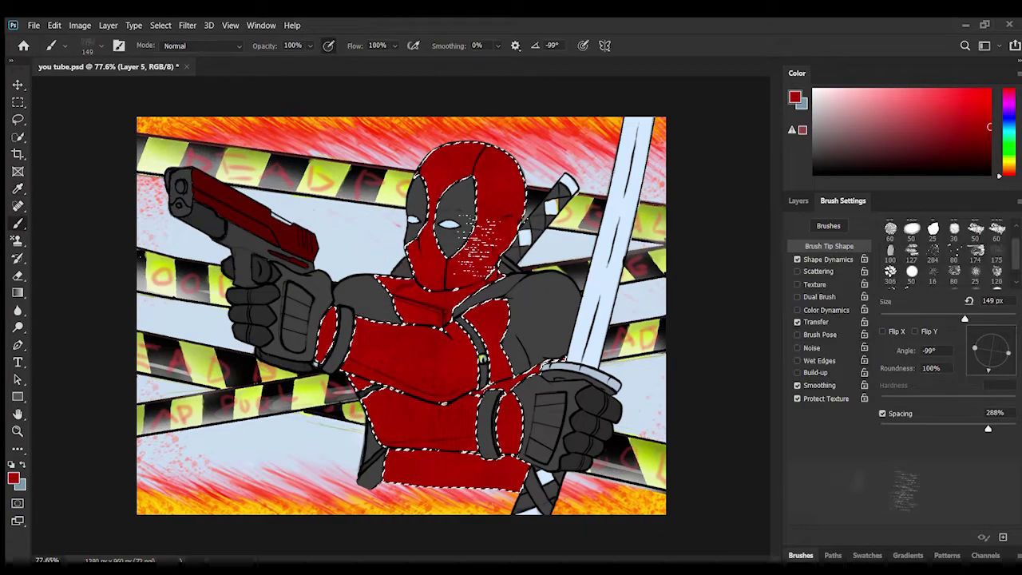
# Choose the soft round brush tip at 77 px with a dark red colour and set the flow to 18%.
pyautogui.moveTo(1014, 254); pyautogui.dragTo(1014, 265)
pyautogui.click(976, 277)
pyautogui.moveTo(898, 315); pyautogui.dragTo(997, 319)
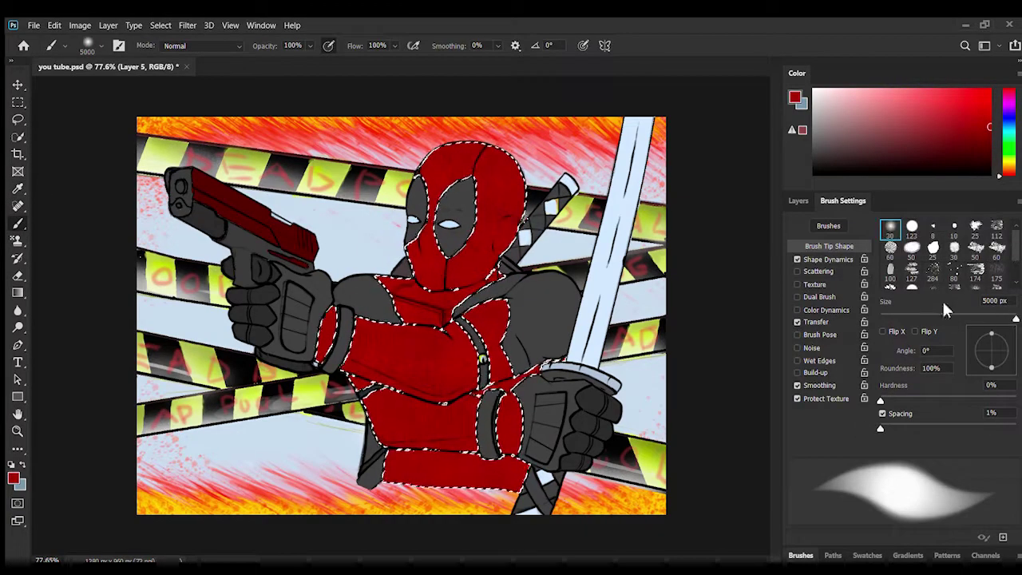
pyautogui.click(987, 147)
pyautogui.hotkey('shift', '1')
pyautogui.hotkey('shift', '3')
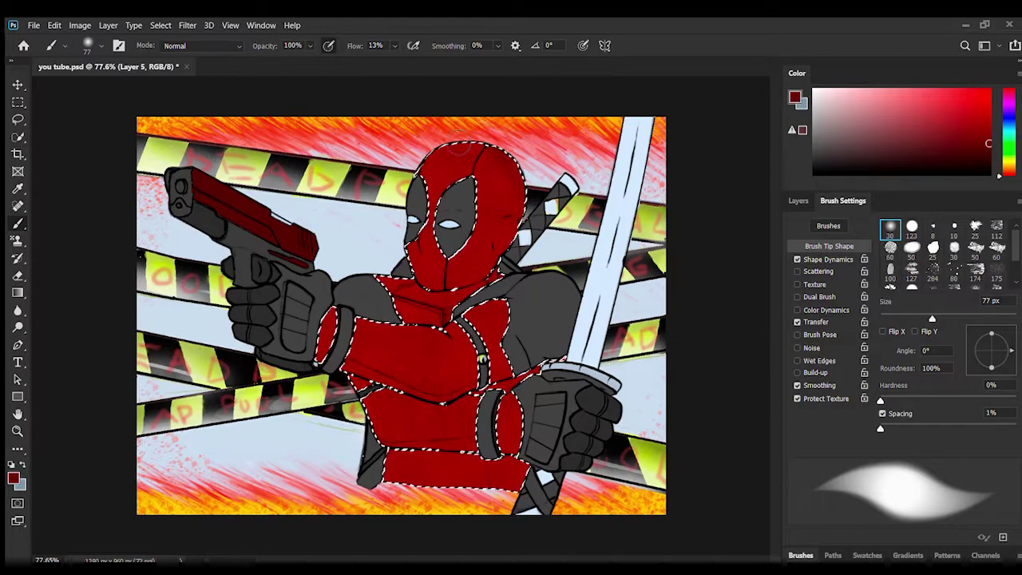
pyautogui.hotkey('shift', '0')
pyautogui.hotkey('shift', '1')
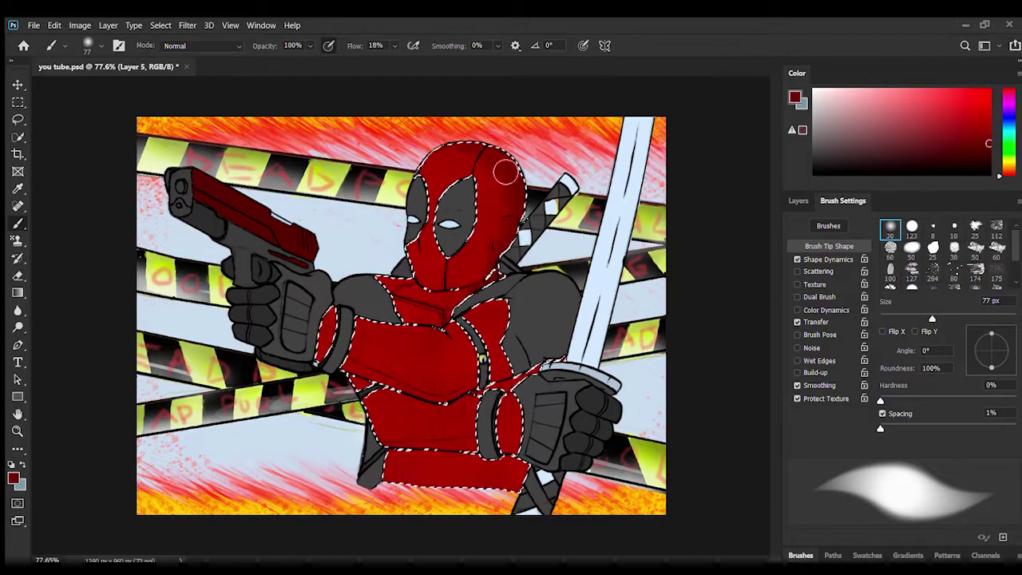
# Shade the lowest torso band with dark red and enlarge the brush to 129 px for shading the mask's outer side.
pyautogui.moveTo(521, 482)
pyautogui.mouseDown()
pyautogui.moveTo(466, 467)
pyautogui.moveTo(397, 479)
pyautogui.mouseUp()
pyautogui.press(']')
pyautogui.press(']')
pyautogui.press(']')
pyautogui.press(']')
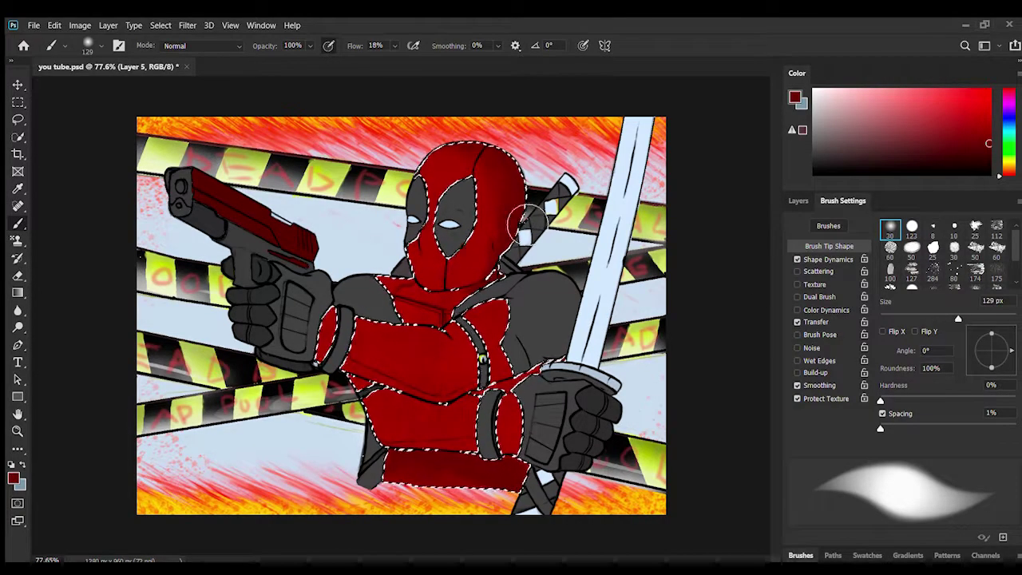
# Reduce the brush to 79 px and softly shade the torso, collar area and lower waist with dark red.
pyautogui.press('[')
pyautogui.press('[')
pyautogui.press('[')
pyautogui.press('[')
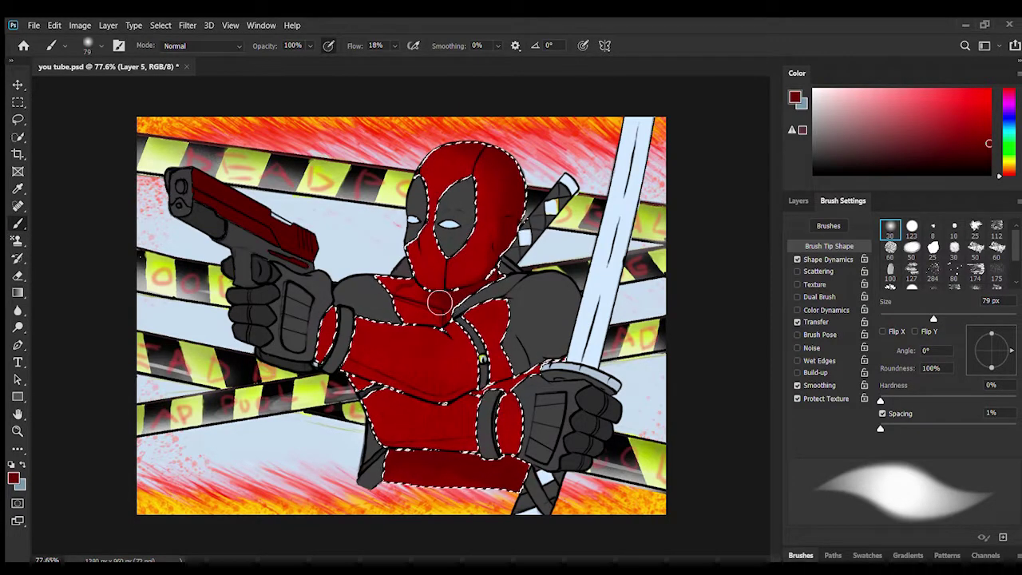
pyautogui.moveTo(366, 372)
pyautogui.mouseDown()
pyautogui.moveTo(463, 390)
pyautogui.moveTo(407, 411)
pyautogui.moveTo(455, 419)
pyautogui.moveTo(404, 440)
pyautogui.moveTo(467, 455)
pyautogui.moveTo(384, 399)
pyautogui.moveTo(455, 416)
pyautogui.moveTo(463, 441)
pyautogui.mouseUp()
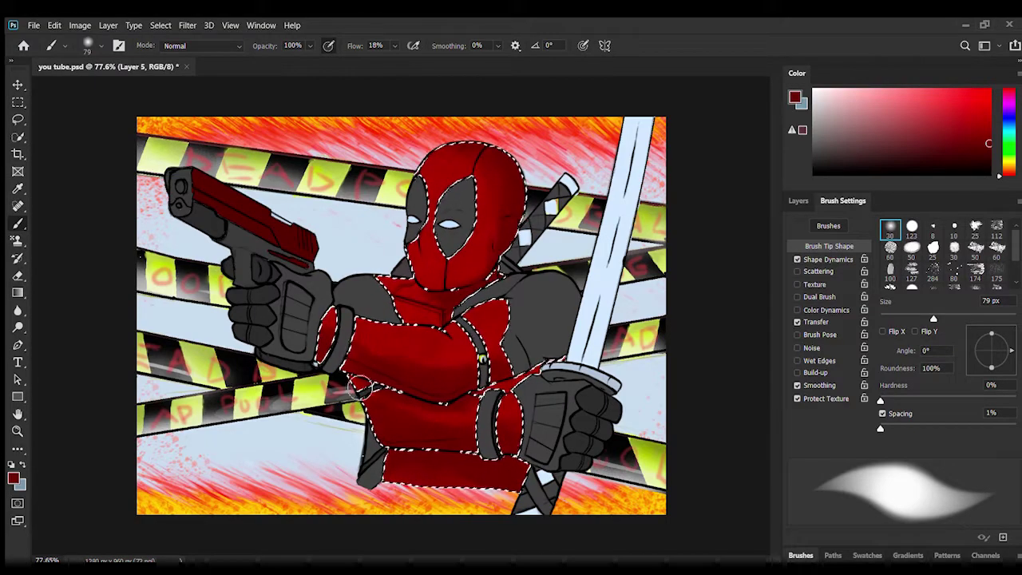
pyautogui.moveTo(497, 299); pyautogui.dragTo(472, 290)
pyautogui.moveTo(391, 473); pyautogui.dragTo(511, 481)
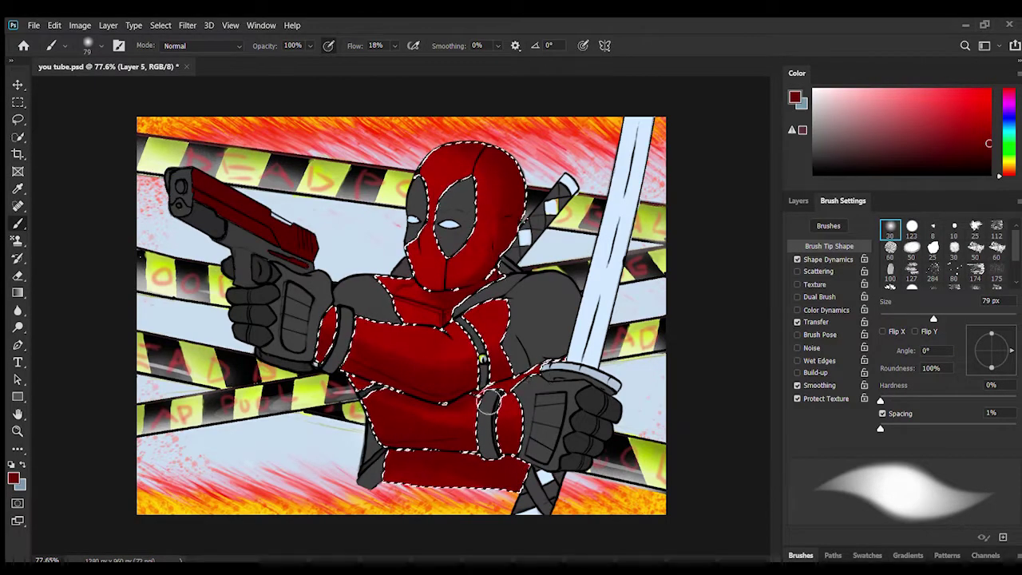
# Switch to the Pencil tool with the 30 round tip at 28 px.
pyautogui.rightClick(18, 224)
pyautogui.click(61, 237)
pyautogui.click(892, 229)
pyautogui.moveTo(900, 319)
pyautogui.mouseDown()
pyautogui.moveTo(1008, 319)
pyautogui.moveTo(900, 319)
pyautogui.mouseUp()
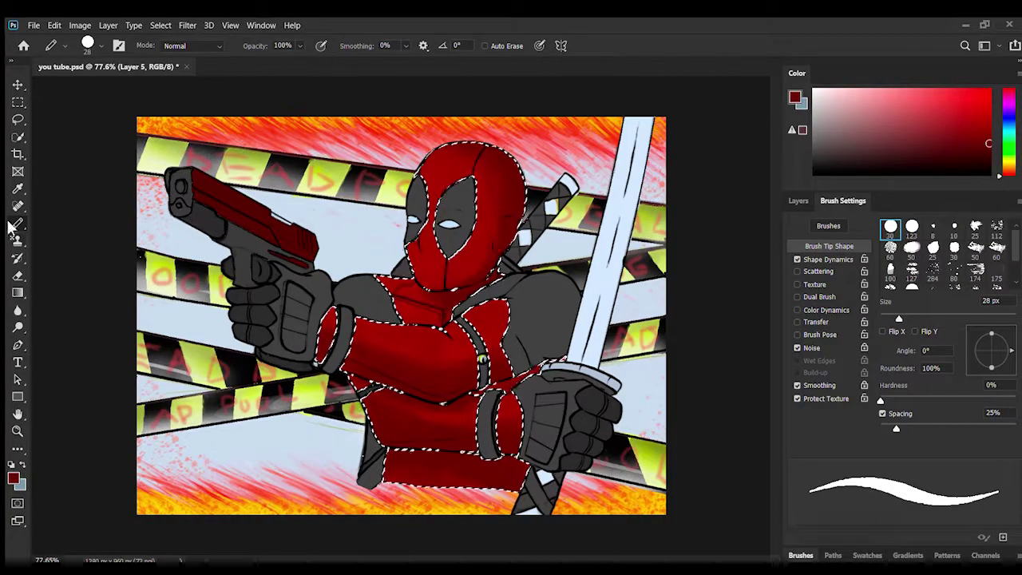
# Sample the shoulder's grey and then the caution tape's black as the foreground colour for the Pencil tool.
pyautogui.click(18, 189)
pyautogui.click(537, 307)
pyautogui.click(799, 202)
pyautogui.click(843, 201)
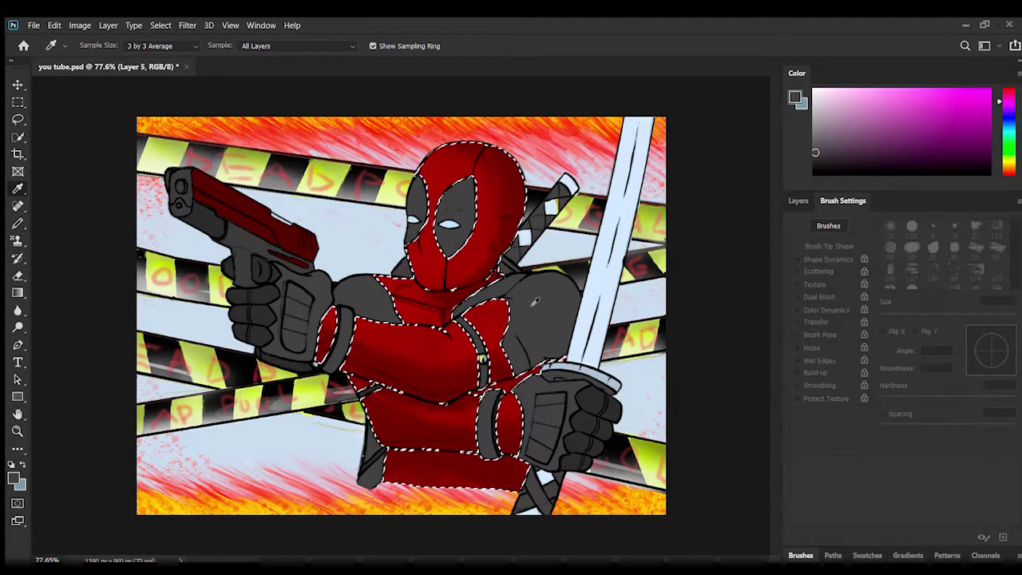
pyautogui.click(18, 224)
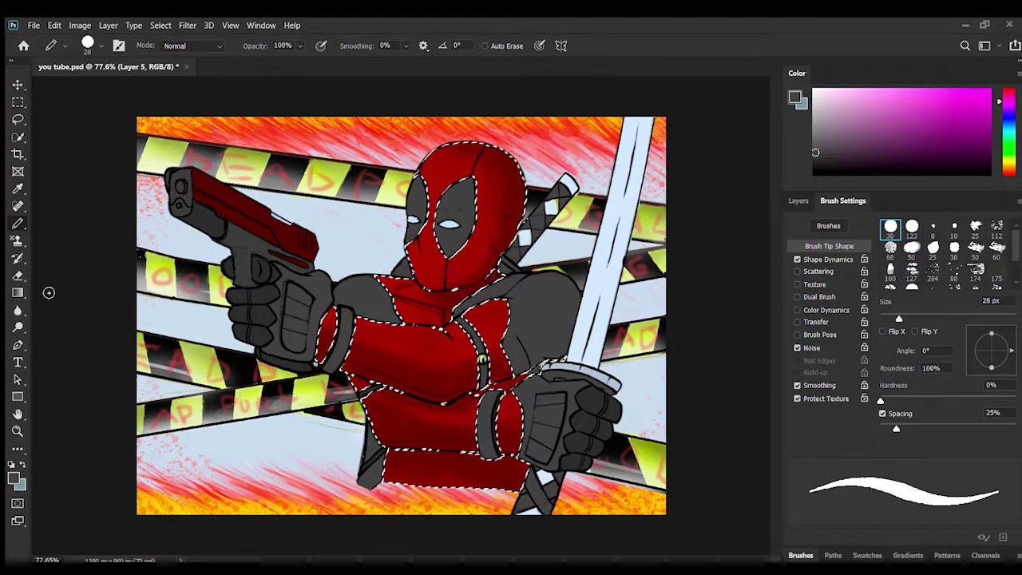
pyautogui.click(18, 189)
pyautogui.click(146, 268)
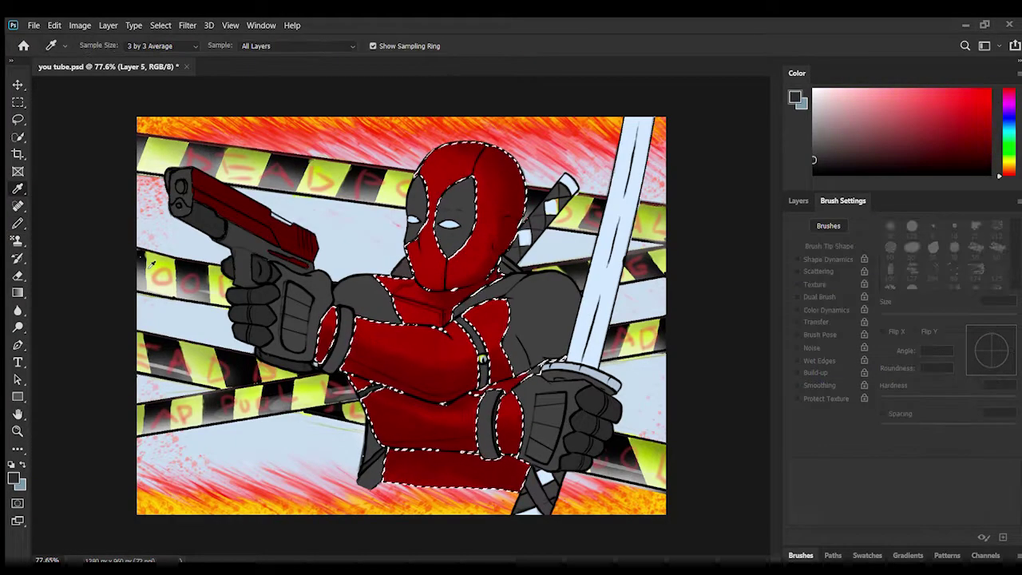
pyautogui.press('b')
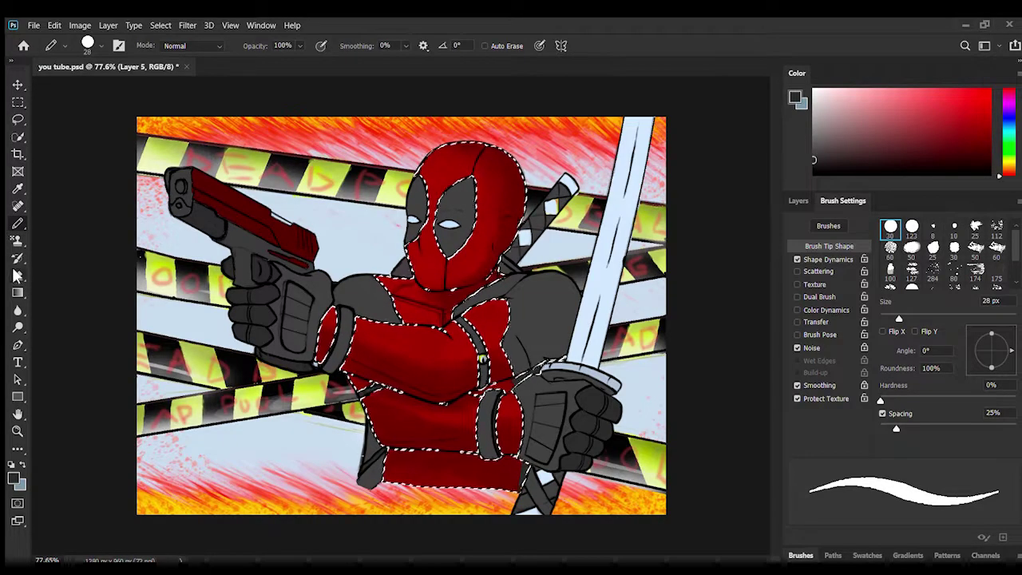
# Sample the suit's red as the foreground colour and switch back to the Brush tool.
pyautogui.click(17, 188)
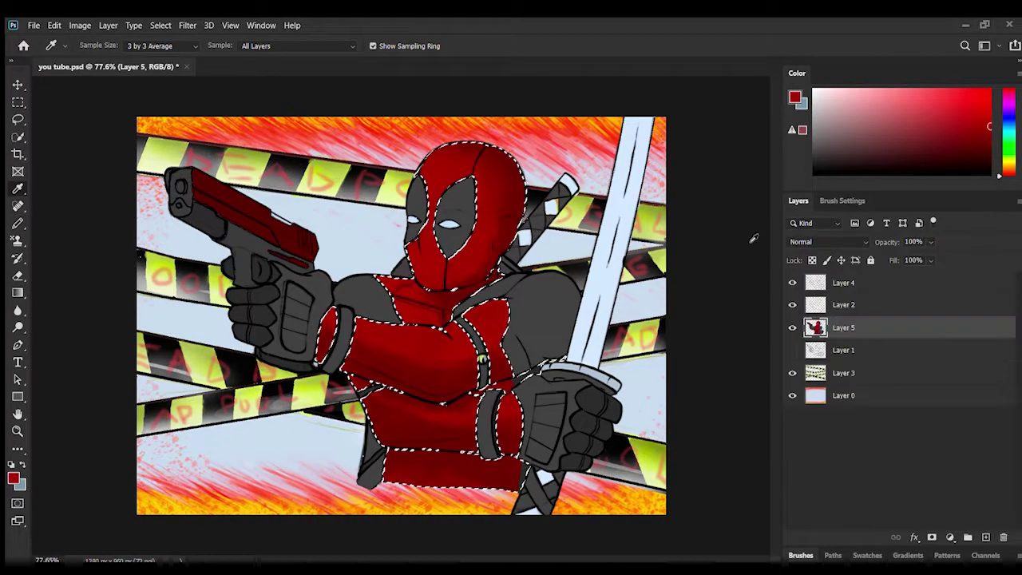
pyautogui.click(18, 224)
pyautogui.click(49, 221)
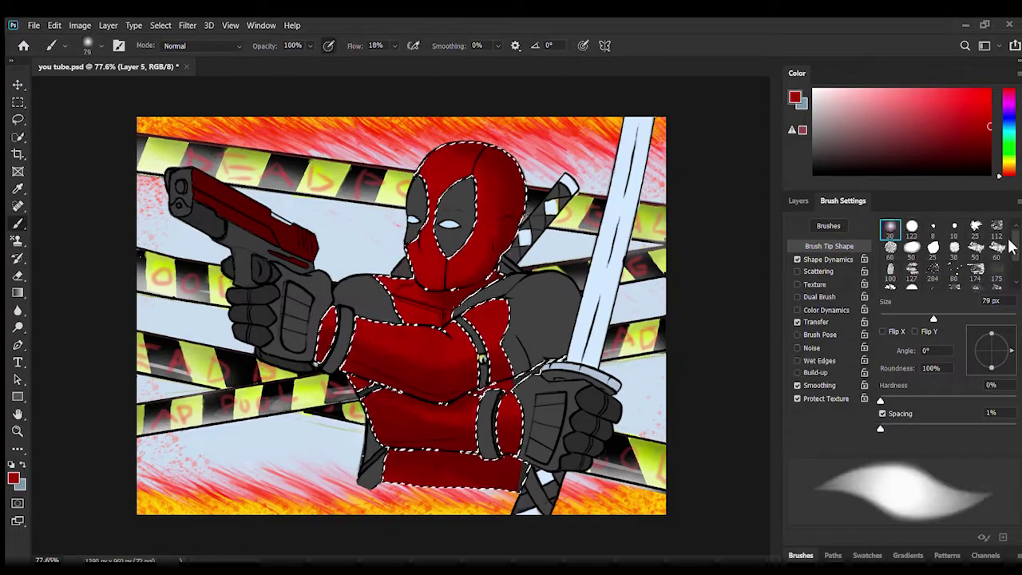
# Texture the mask's lower jaw with dark red, using the 175 textured tip at 114 px with spacing turned off.
pyautogui.moveTo(1015, 245); pyautogui.dragTo(1015, 264)
pyautogui.click(997, 238)
pyautogui.click(900, 414)
pyautogui.moveTo(943, 318); pyautogui.dragTo(976, 318)
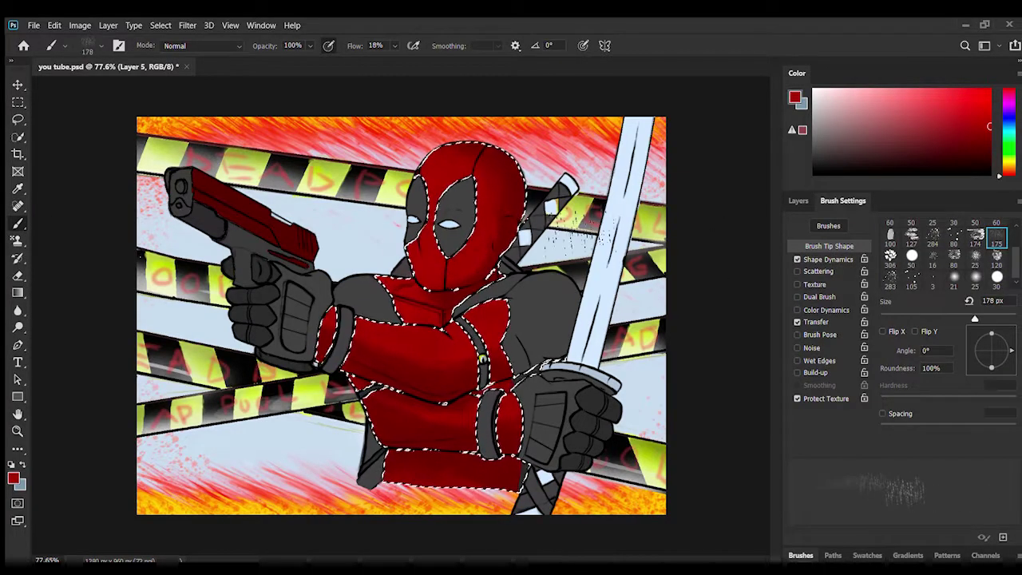
pyautogui.click(991, 146)
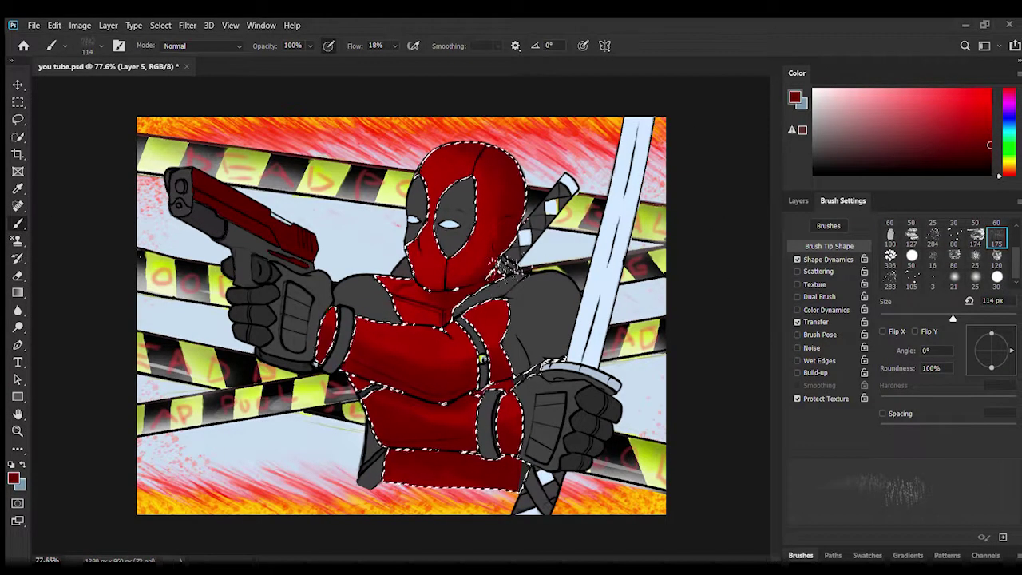
pyautogui.moveTo(511, 267)
pyautogui.mouseDown()
pyautogui.moveTo(495, 288)
pyautogui.moveTo(479, 284)
pyautogui.moveTo(455, 168)
pyautogui.moveTo(522, 216)
pyautogui.moveTo(480, 281)
pyautogui.mouseUp()
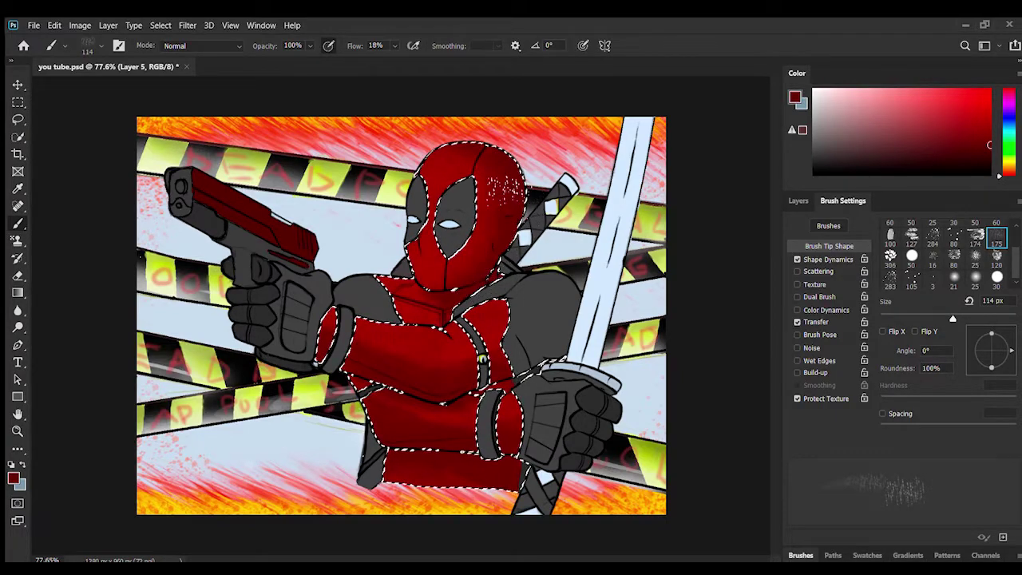
# Texture the mask with the 175 tip at 89 px, using dark red and bright red, with a -90° angle and 318% spacing for the latter.
pyautogui.moveTo(1010, 350)
pyautogui.mouseDown()
pyautogui.moveTo(991, 371)
pyautogui.moveTo(1012, 345)
pyautogui.moveTo(941, 318)
pyautogui.mouseUp()
pyautogui.click(988, 157)
pyautogui.click(997, 236)
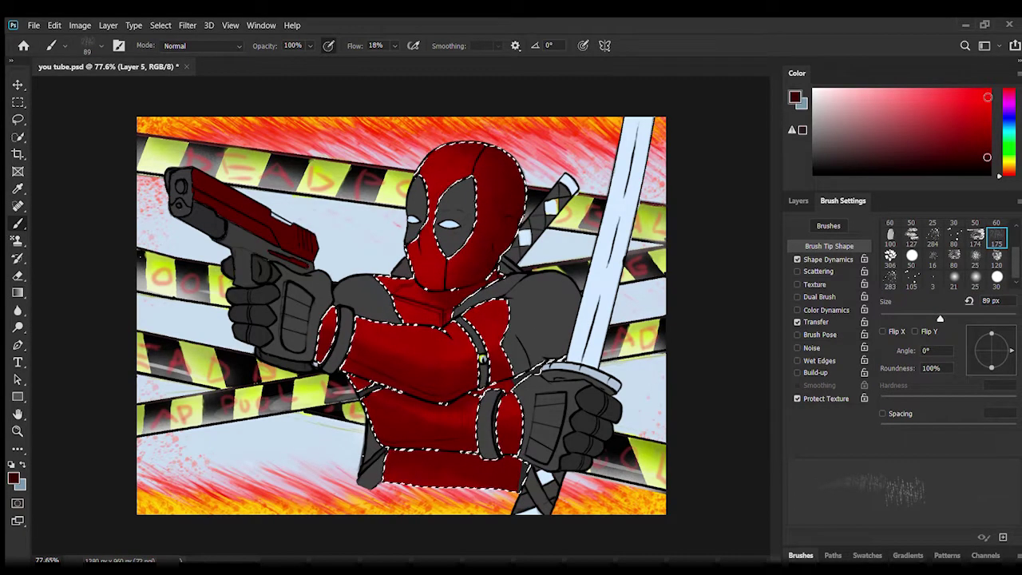
pyautogui.click(987, 100)
pyautogui.click(992, 373)
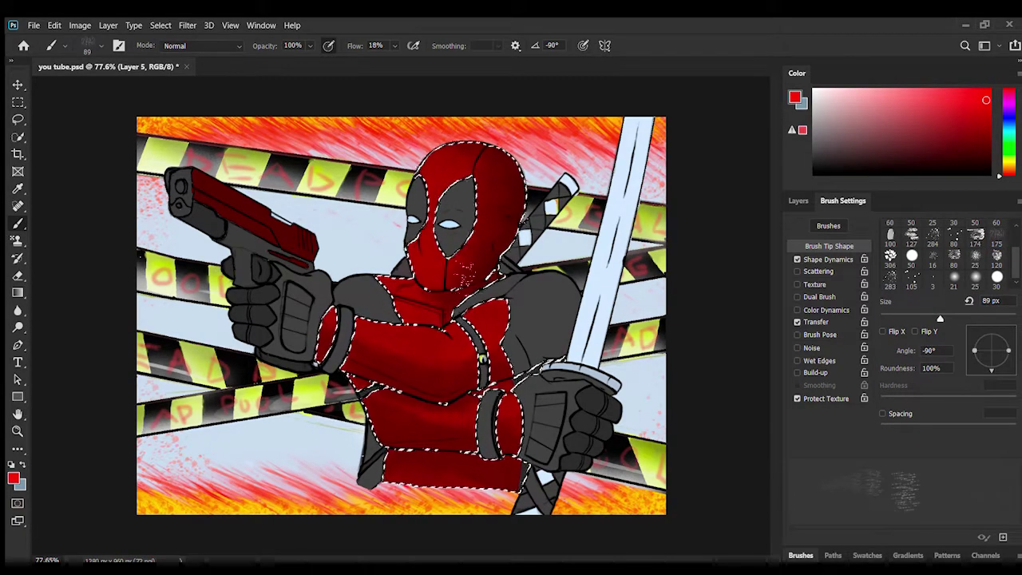
pyautogui.click(882, 414)
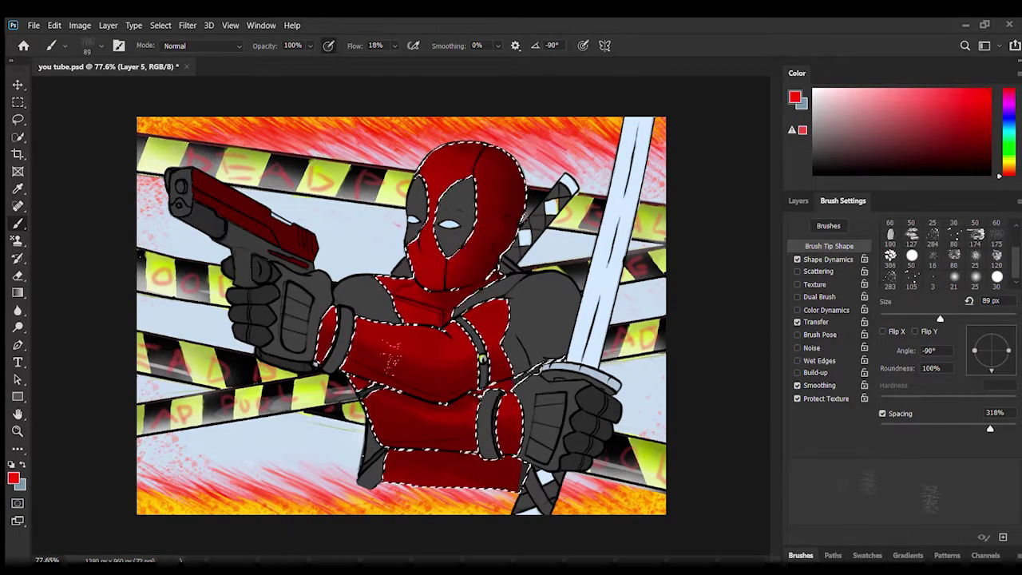
# Switch to dark red with a 1° tip angle, undo the last stroke, and reduce the textured tip to 74 px with 210% spacing.
pyautogui.click(987, 153)
pyautogui.moveTo(991, 369); pyautogui.dragTo(1011, 350)
pyautogui.moveTo(940, 319); pyautogui.dragTo(933, 318)
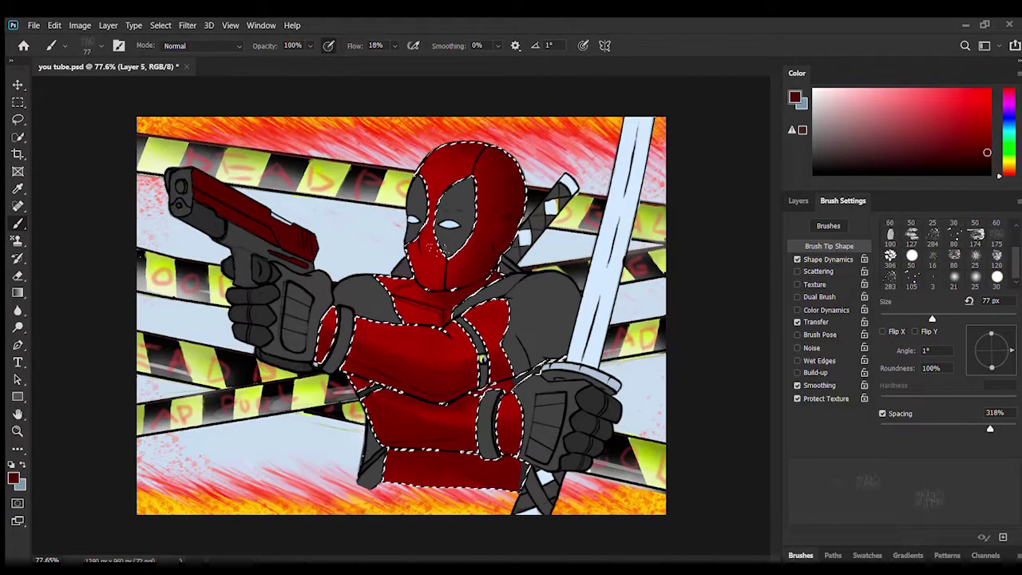
pyautogui.hotkey('ctrl', 'z')
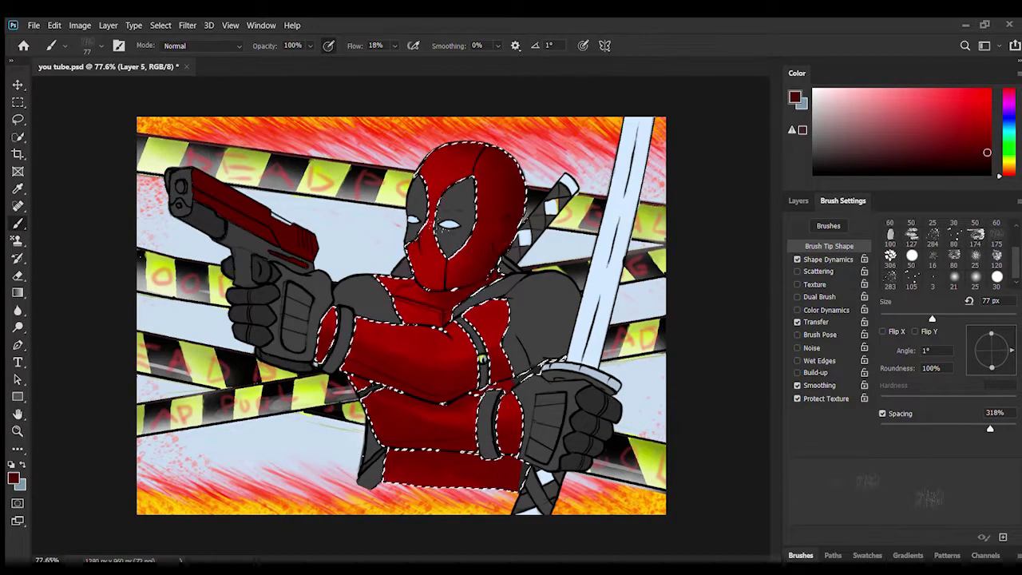
pyautogui.moveTo(933, 318)
pyautogui.mouseDown()
pyautogui.moveTo(918, 319)
pyautogui.moveTo(930, 319)
pyautogui.mouseUp()
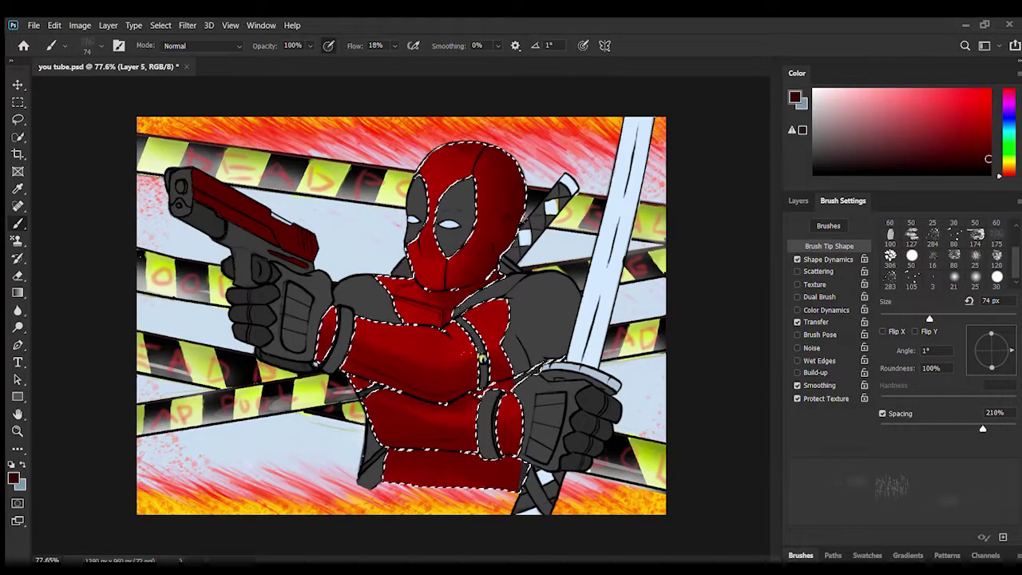
# Shade the suit's red areas with black at 125 px, and switch to bright red with the tip angled at -86°.
pyautogui.moveTo(988, 162); pyautogui.dragTo(990, 165)
pyautogui.moveTo(929, 318); pyautogui.dragTo(957, 319)
pyautogui.click(990, 175)
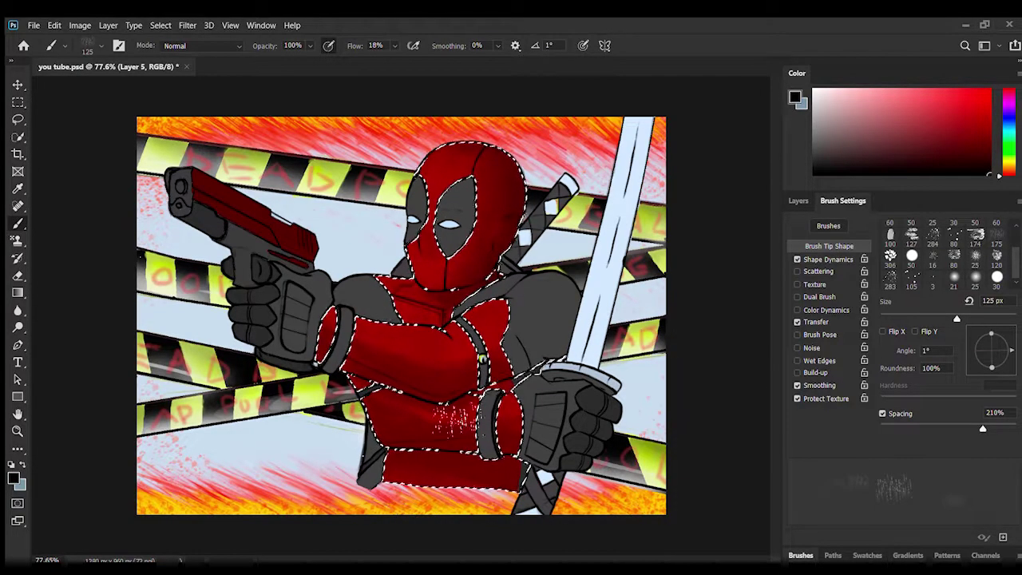
pyautogui.click(993, 369)
pyautogui.click(989, 89)
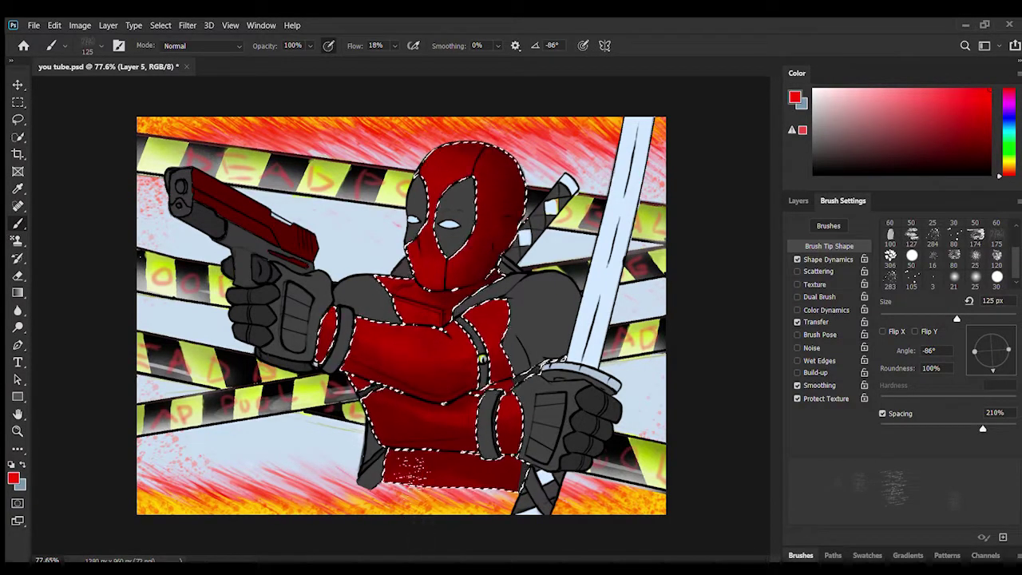
# Shade the red suit with black, using the textured tip at a 2° angle and sizes of 101 px and 137 px.
pyautogui.moveTo(957, 318)
pyautogui.mouseDown()
pyautogui.moveTo(988, 320)
pyautogui.moveTo(945, 320)
pyautogui.mouseUp()
pyautogui.click(1015, 350)
pyautogui.click(990, 174)
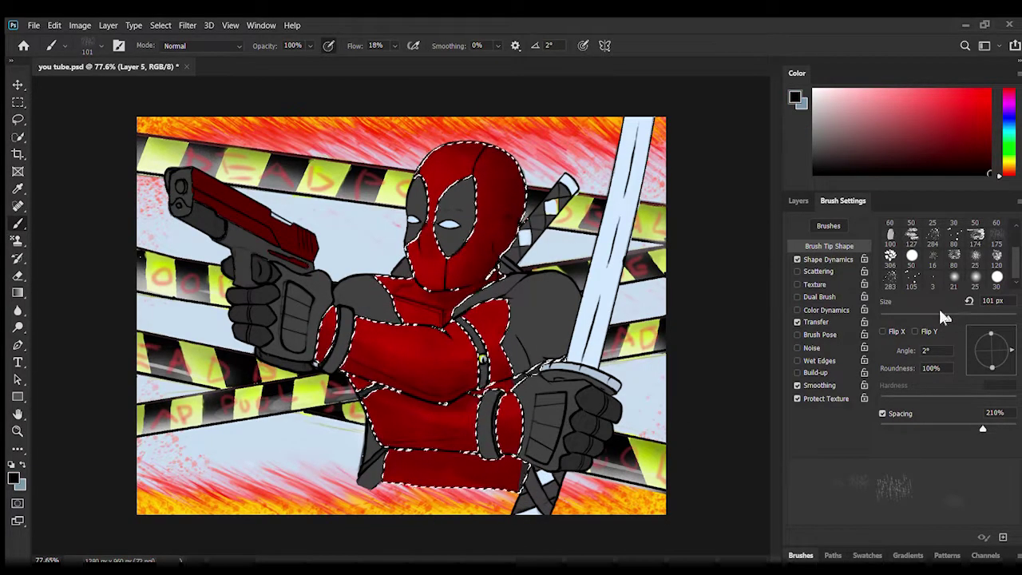
pyautogui.press(']')
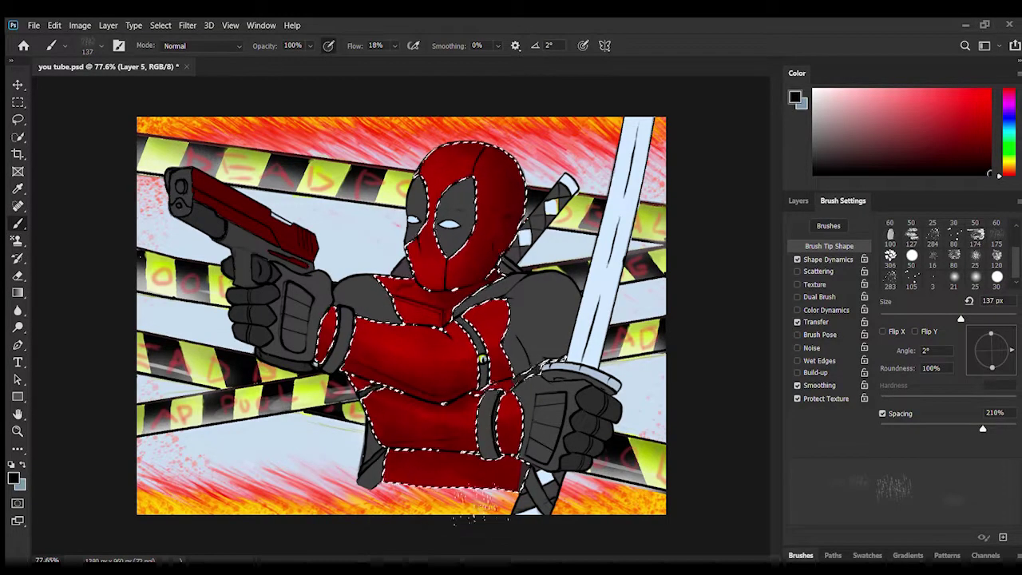
# Make Layer 3 with the caution tapes active, hide Layers 5, 2 and 4, and clear the suit selection.
pyautogui.click(799, 200)
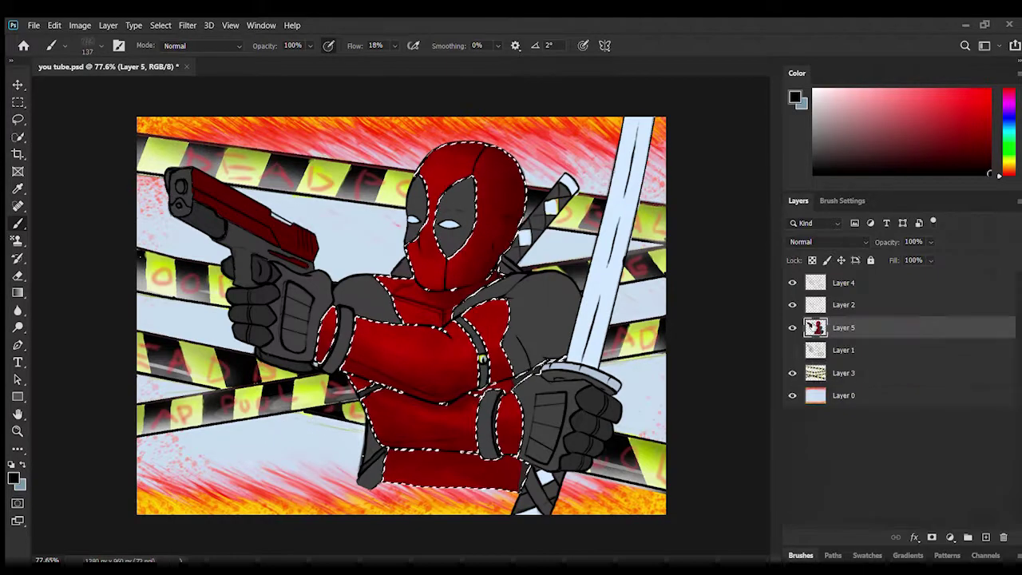
pyautogui.click(844, 373)
pyautogui.moveTo(792, 327); pyautogui.dragTo(792, 283)
pyautogui.click(18, 137)
pyautogui.moveTo(472, 162); pyautogui.dragTo(430, 181)
pyautogui.hotkey('ctrl', 'd')
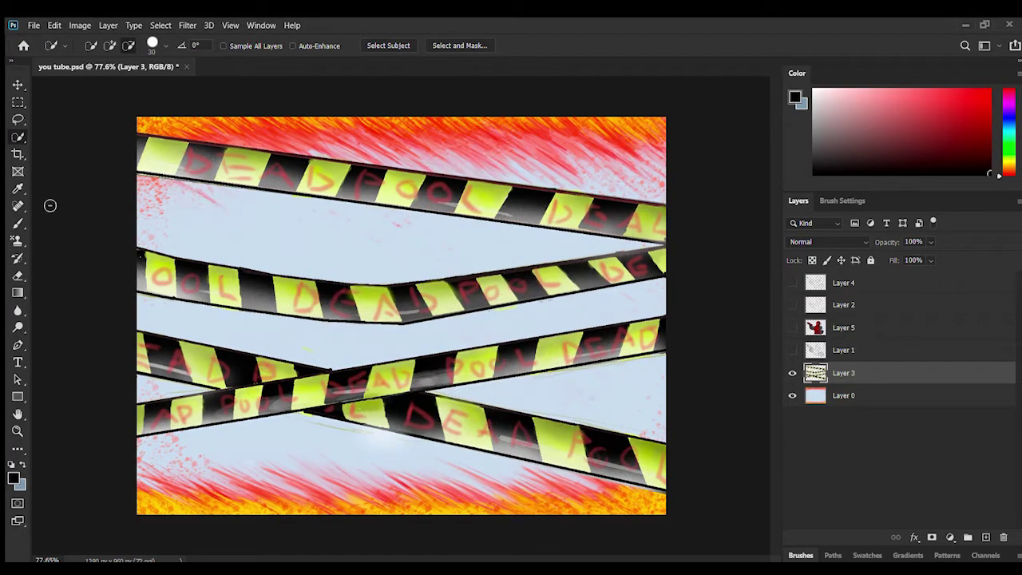
# Set up the Brush with the soft 25 tip at 19 px, 39% hardness and bright red.
pyautogui.press('b')
pyautogui.press('F5')
pyautogui.click(976, 278)
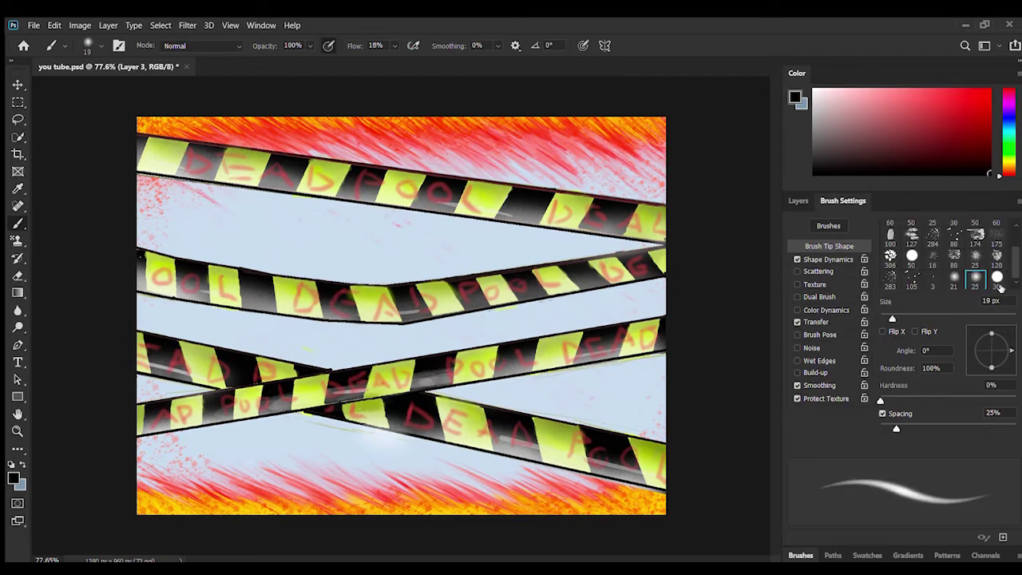
pyautogui.moveTo(881, 400); pyautogui.dragTo(933, 400)
pyautogui.click(991, 92)
pyautogui.click(18, 154)
pyautogui.moveTo(423, 158); pyautogui.dragTo(483, 174)
pyautogui.press('Escape')
pyautogui.click(18, 119)
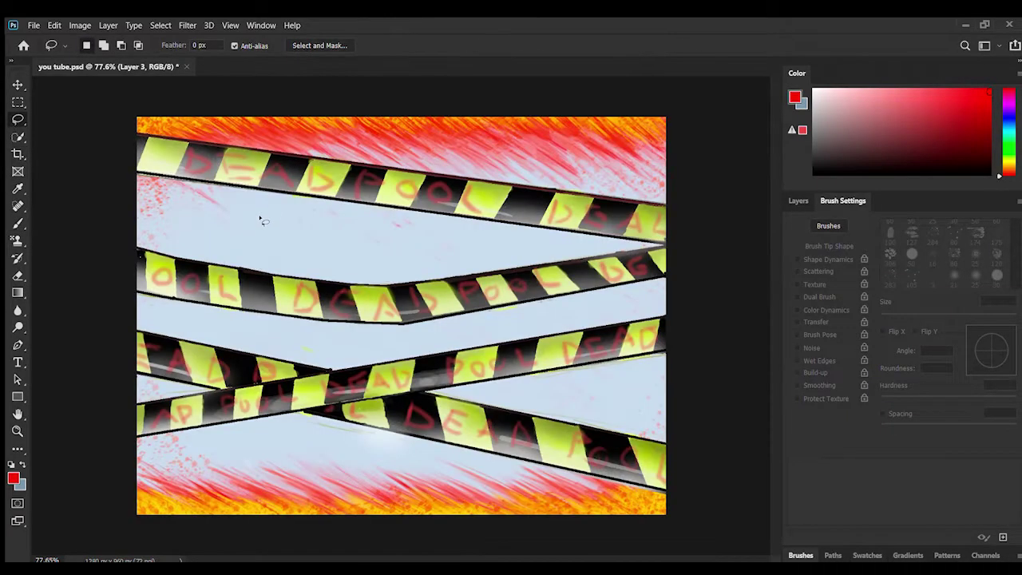
pyautogui.press('b')
# Try placing red 72 pt text boxes in Arial Rounded MT Bold over the caution tapes, and delete the placeholder text.
pyautogui.press('t')
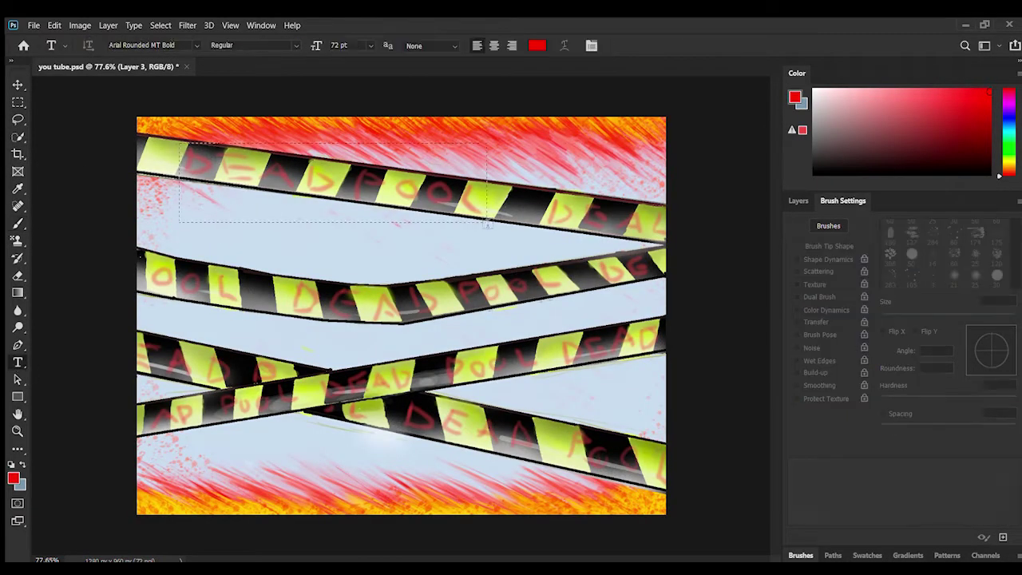
pyautogui.moveTo(178, 140); pyautogui.dragTo(480, 221)
pyautogui.moveTo(480, 140); pyautogui.dragTo(480, 174)
pyautogui.moveTo(480, 221); pyautogui.dragTo(488, 214)
pyautogui.click(18, 415)
pyautogui.click(72, 428)
pyautogui.hotkey('ctrl', 'z')
pyautogui.moveTo(235, 208); pyautogui.dragTo(348, 269)
pyautogui.press('Escape')
pyautogui.click(18, 362)
pyautogui.moveTo(269, 240); pyautogui.dragTo(309, 229)
pyautogui.moveTo(348, 269)
pyautogui.mouseDown()
pyautogui.moveTo(381, 165)
pyautogui.moveTo(368, 280)
pyautogui.moveTo(245, 276)
pyautogui.moveTo(338, 269)
pyautogui.mouseUp()
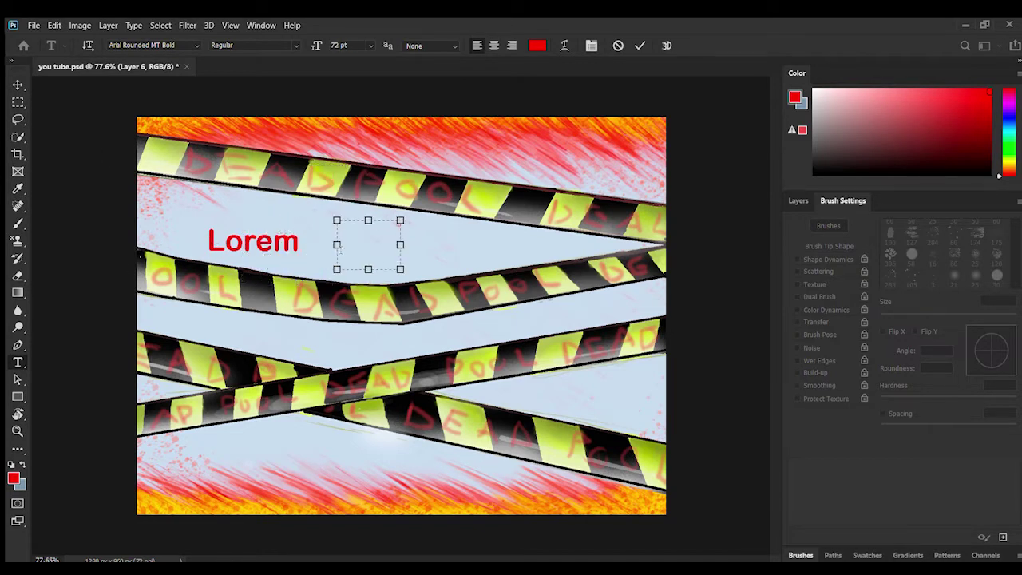
pyautogui.click(18, 84)
pyautogui.moveTo(255, 242); pyautogui.dragTo(264, 235)
pyautogui.press('Delete')
# Retrace the DEADPOOL lettering on the uppermost caution tape in bright red with the 19 px brush.
pyautogui.click(18, 224)
pyautogui.moveTo(189, 155); pyautogui.dragTo(190, 173)
pyautogui.moveTo(228, 156); pyautogui.dragTo(225, 177)
pyautogui.moveTo(225, 177)
pyautogui.mouseDown()
pyautogui.moveTo(248, 179)
pyautogui.moveTo(246, 167)
pyautogui.mouseUp()
pyautogui.moveTo(318, 168); pyautogui.dragTo(310, 189)
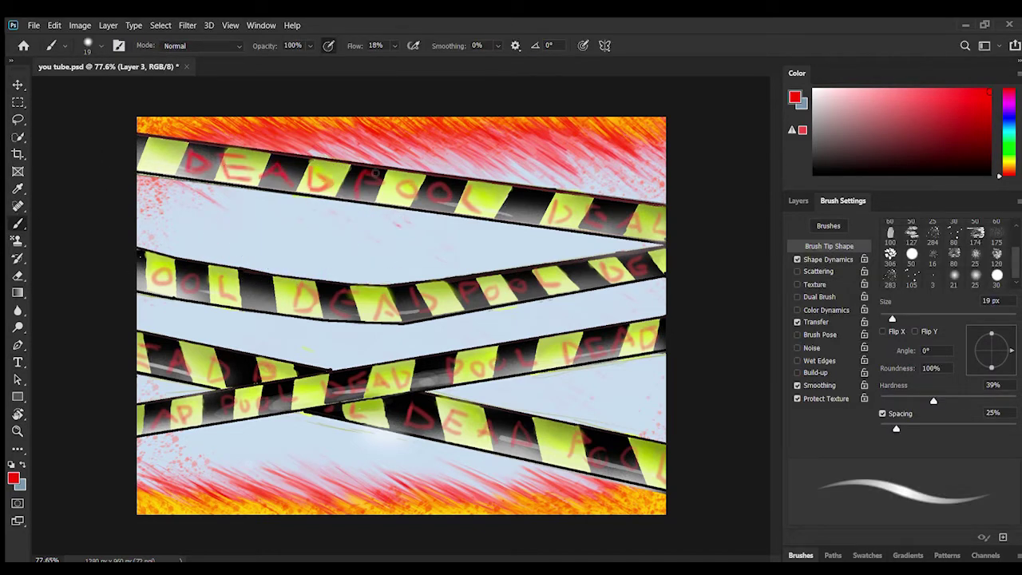
pyautogui.moveTo(408, 184); pyautogui.dragTo(409, 185)
pyautogui.moveTo(468, 188); pyautogui.dragTo(478, 210)
pyautogui.moveTo(556, 202); pyautogui.dragTo(554, 222)
pyautogui.moveTo(629, 229); pyautogui.dragTo(641, 215)
# Retrace the red lettering on the second tape and on the tape that descends across the lower background.
pyautogui.moveTo(162, 269); pyautogui.dragTo(164, 269)
pyautogui.moveTo(221, 277); pyautogui.dragTo(237, 299)
pyautogui.moveTo(297, 288); pyautogui.dragTo(414, 297)
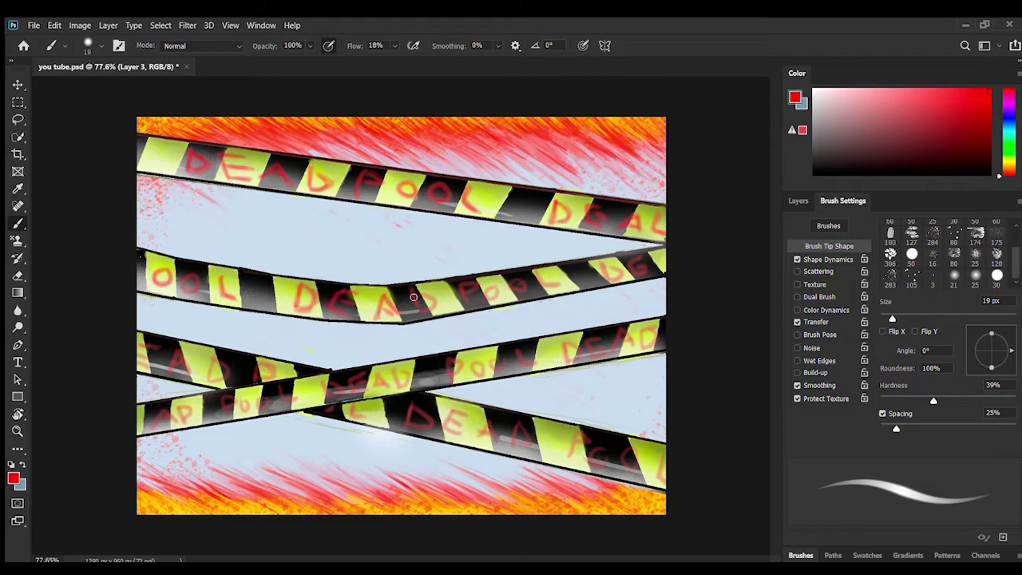
pyautogui.moveTo(155, 338)
pyautogui.mouseDown()
pyautogui.moveTo(231, 351)
pyautogui.moveTo(262, 381)
pyautogui.mouseUp()
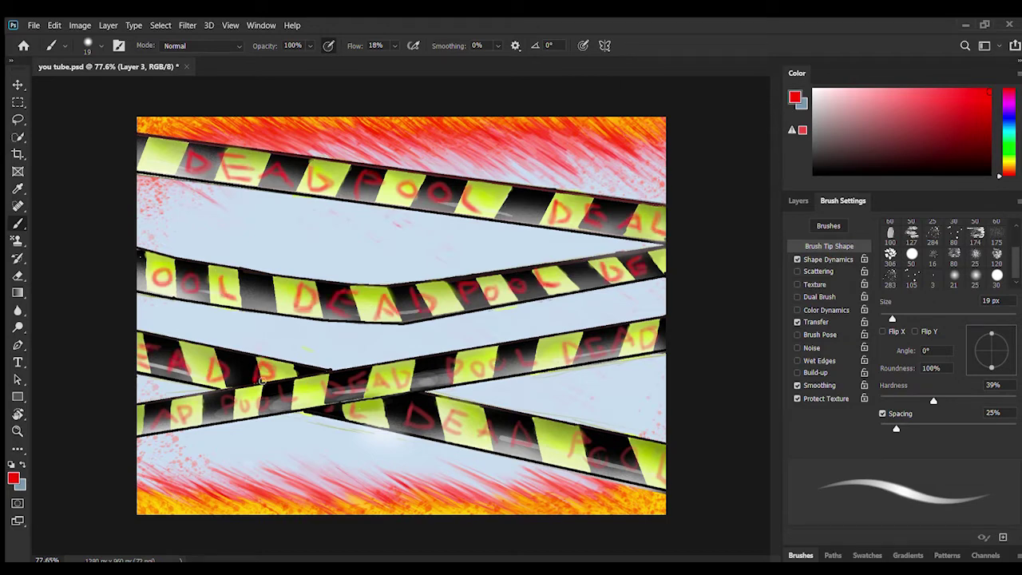
pyautogui.moveTo(412, 407); pyautogui.dragTo(489, 432)
pyautogui.moveTo(590, 460); pyautogui.dragTo(664, 483)
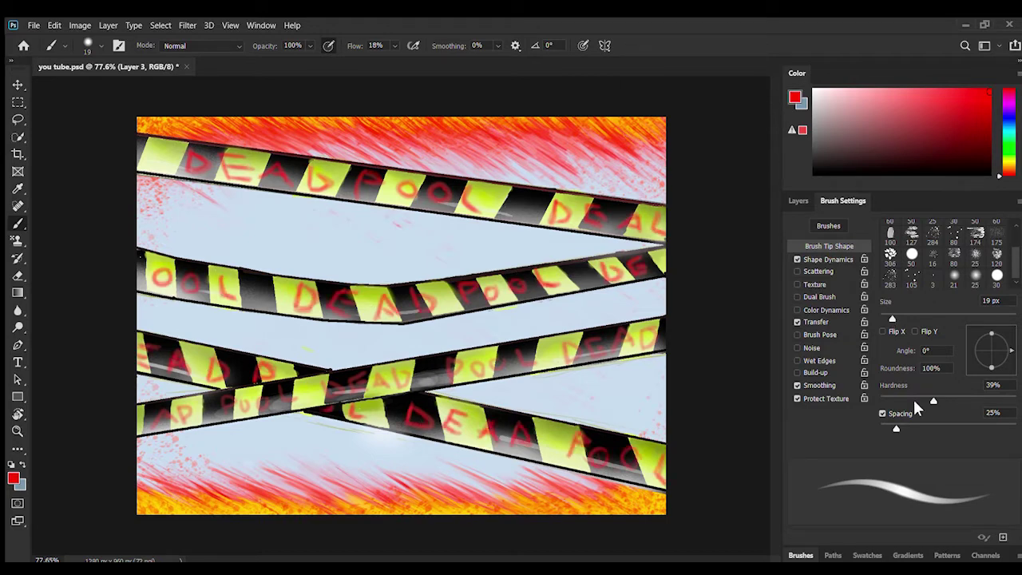
# Raise the brush hardness to 100% and retrace the red lettering on all the caution tapes.
pyautogui.moveTo(933, 401); pyautogui.dragTo(1017, 401)
pyautogui.moveTo(190, 153)
pyautogui.mouseDown()
pyautogui.moveTo(190, 174)
pyautogui.moveTo(243, 180)
pyautogui.mouseUp()
pyautogui.moveTo(262, 175)
pyautogui.mouseDown()
pyautogui.moveTo(312, 177)
pyautogui.moveTo(278, 164)
pyautogui.moveTo(314, 187)
pyautogui.moveTo(376, 174)
pyautogui.moveTo(438, 197)
pyautogui.moveTo(555, 204)
pyautogui.moveTo(663, 232)
pyautogui.mouseUp()
pyautogui.moveTo(156, 276)
pyautogui.mouseDown()
pyautogui.moveTo(435, 303)
pyautogui.moveTo(615, 272)
pyautogui.mouseUp()
pyautogui.moveTo(140, 364); pyautogui.dragTo(271, 380)
pyautogui.moveTo(317, 408)
pyautogui.mouseDown()
pyautogui.moveTo(452, 420)
pyautogui.moveTo(520, 441)
pyautogui.moveTo(634, 456)
pyautogui.moveTo(622, 474)
pyautogui.mouseUp()
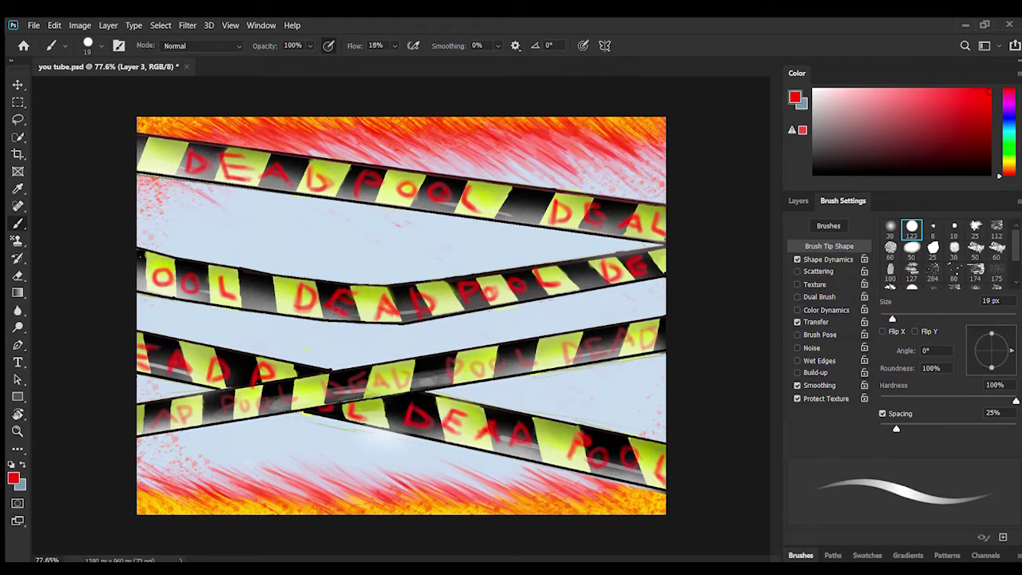
pyautogui.moveTo(160, 423)
pyautogui.mouseDown()
pyautogui.moveTo(607, 350)
pyautogui.moveTo(658, 331)
pyautogui.mouseUp()
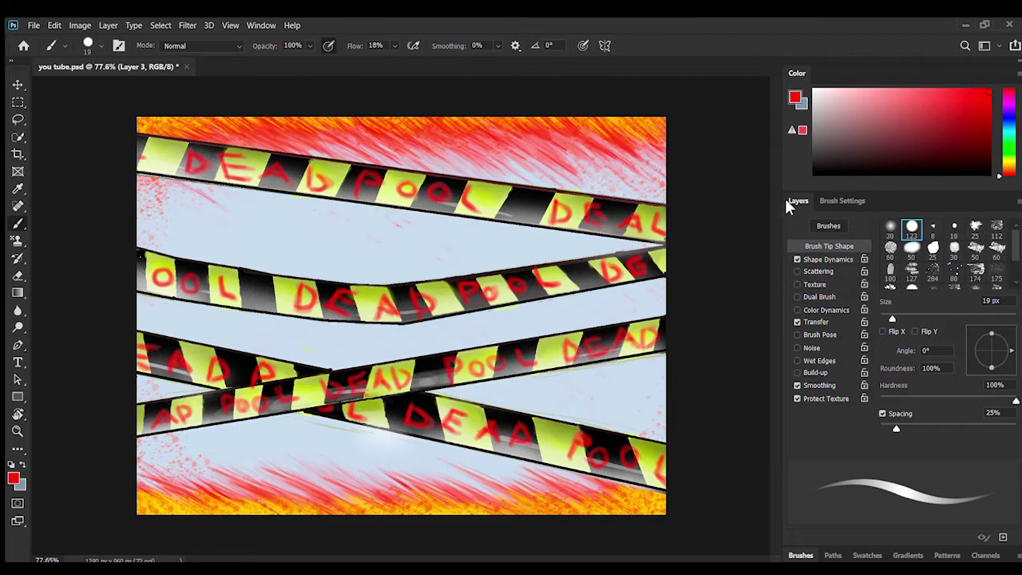
# Show Layers 4, 2 and 5 again and delete the text layer Layer 6.
pyautogui.click(799, 201)
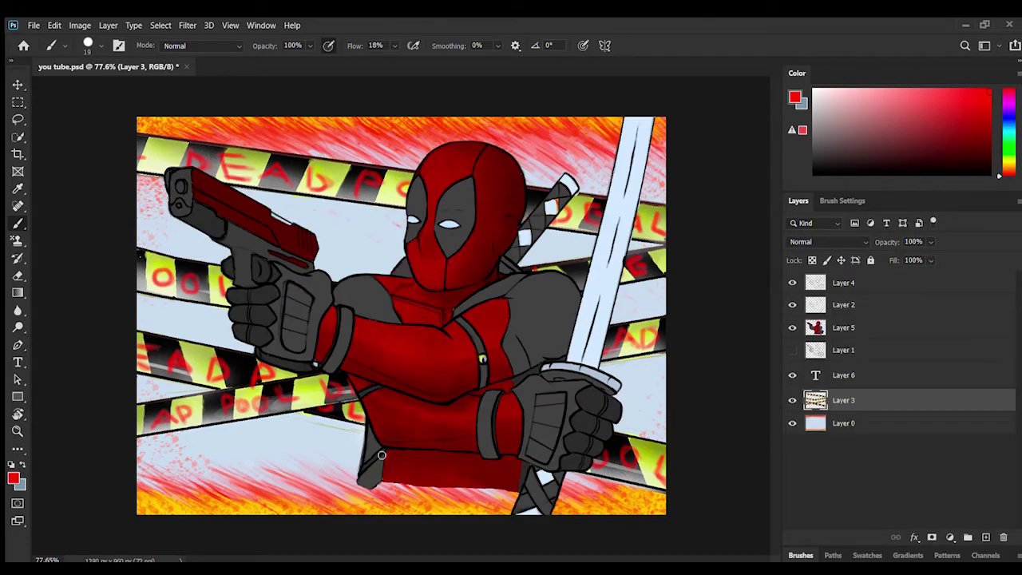
pyautogui.moveTo(844, 377); pyautogui.dragTo(1003, 538)
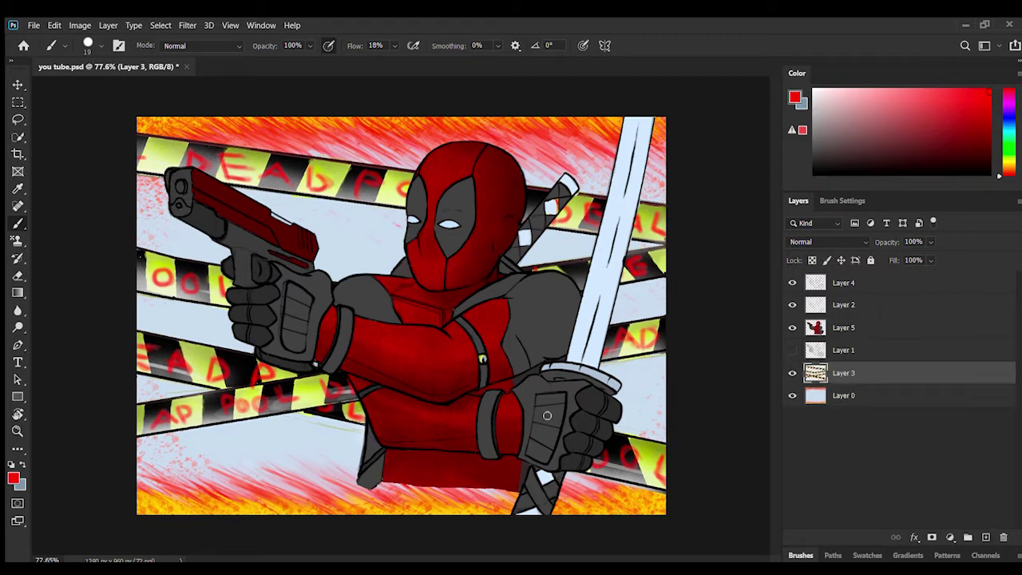
# Quick-select the dark grey suit parts, gloves, gun, eye patches and sword handles on Layer 5, and return to the Brush tool.
pyautogui.click(18, 138)
pyautogui.click(523, 290)
pyautogui.hotkey('ctrl', 'd')
pyautogui.click(831, 327)
pyautogui.moveTo(523, 291); pyautogui.dragTo(543, 328)
pyautogui.click(367, 297)
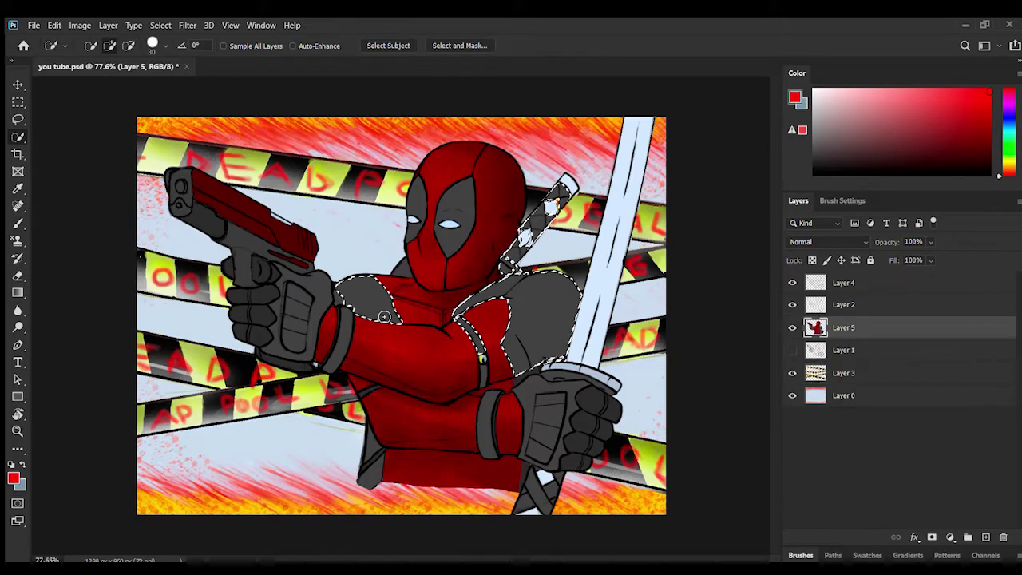
pyautogui.moveTo(308, 299)
pyautogui.mouseDown()
pyautogui.moveTo(254, 319)
pyautogui.moveTo(184, 188)
pyautogui.mouseUp()
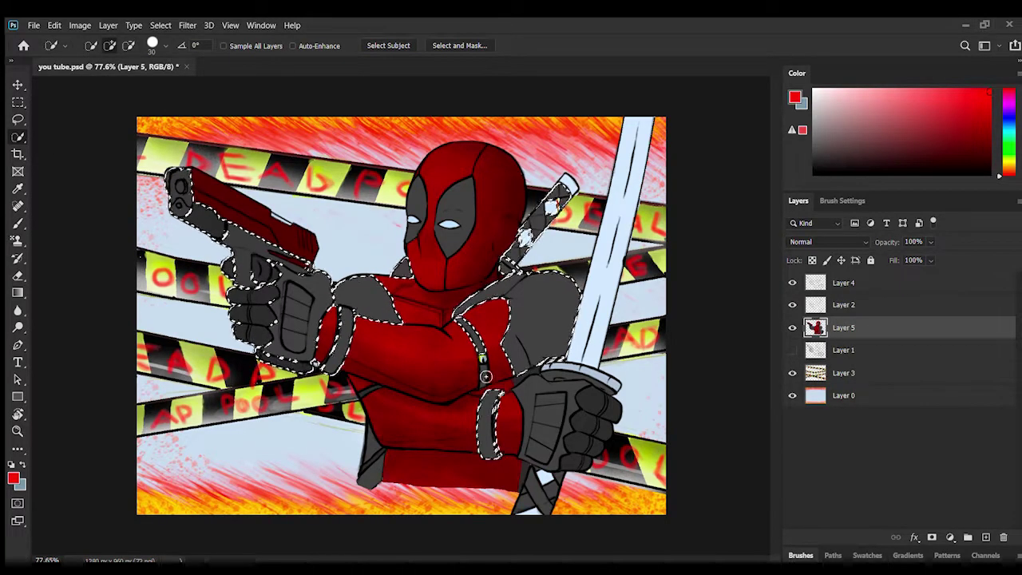
pyautogui.moveTo(495, 416); pyautogui.dragTo(540, 430)
pyautogui.moveTo(371, 442); pyautogui.dragTo(369, 476)
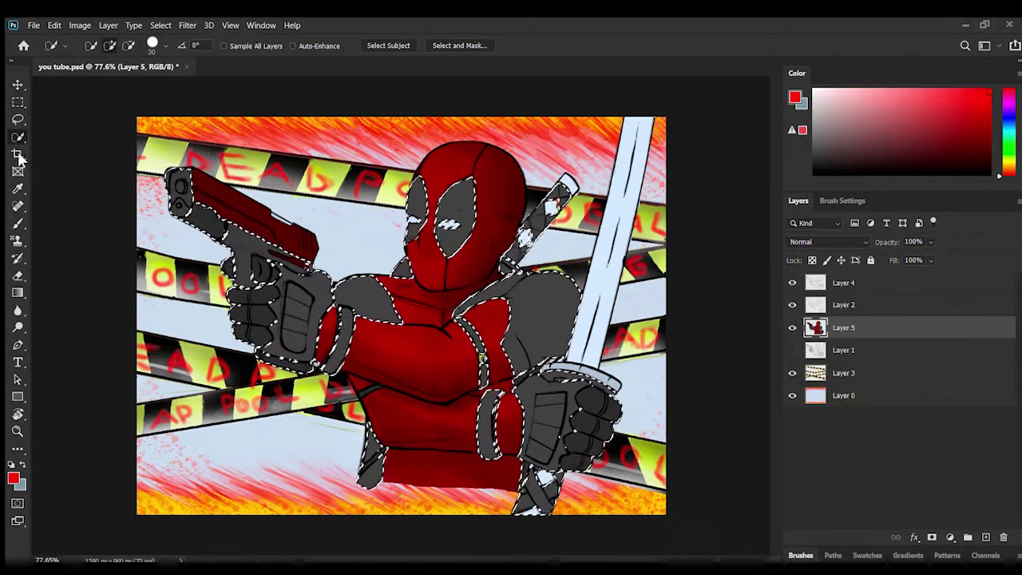
pyautogui.click(129, 46)
pyautogui.click(18, 223)
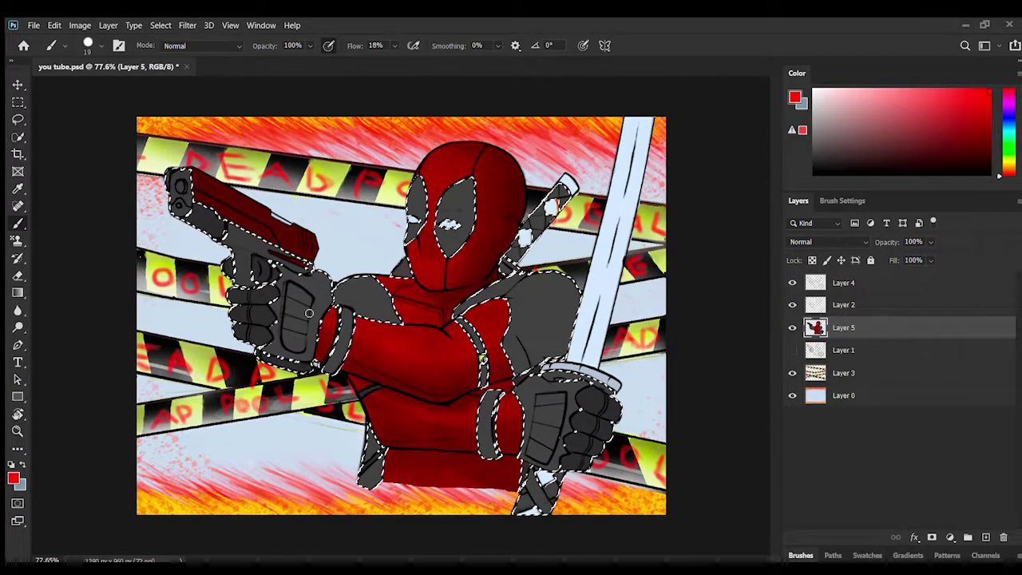
pyautogui.click(842, 201)
# Try several 50 and 60 brush tips with spacing up to 1000%, including the textured 60 tip at 83 px.
pyautogui.click(911, 250)
pyautogui.moveTo(881, 429); pyautogui.dragTo(1016, 429)
pyautogui.click(891, 250)
pyautogui.moveTo(920, 319); pyautogui.dragTo(962, 318)
pyautogui.press('[')
pyautogui.press('[')
pyautogui.press('[')
pyautogui.press('[')
pyautogui.press('[')
pyautogui.click(997, 250)
pyautogui.moveTo(882, 429); pyautogui.dragTo(1016, 429)
pyautogui.moveTo(917, 318); pyautogui.dragTo(936, 318)
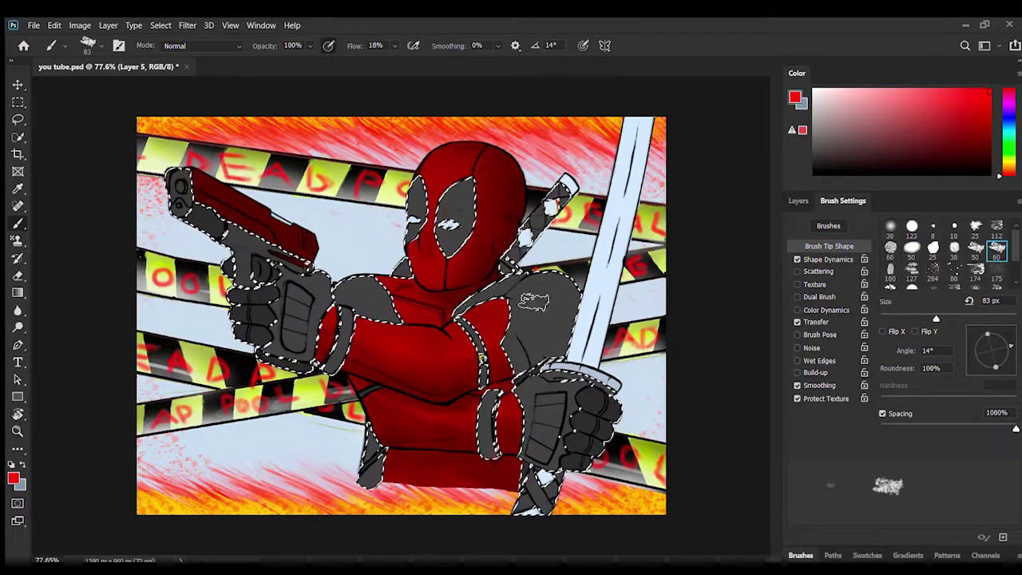
# Shade the shoulder beside the sword with black, using the textured 50 tip at 102 px, spacing off and 64% opacity.
pyautogui.moveTo(997, 428); pyautogui.dragTo(971, 428)
pyautogui.click(976, 250)
pyautogui.click(883, 414)
pyautogui.moveTo(936, 318); pyautogui.dragTo(949, 318)
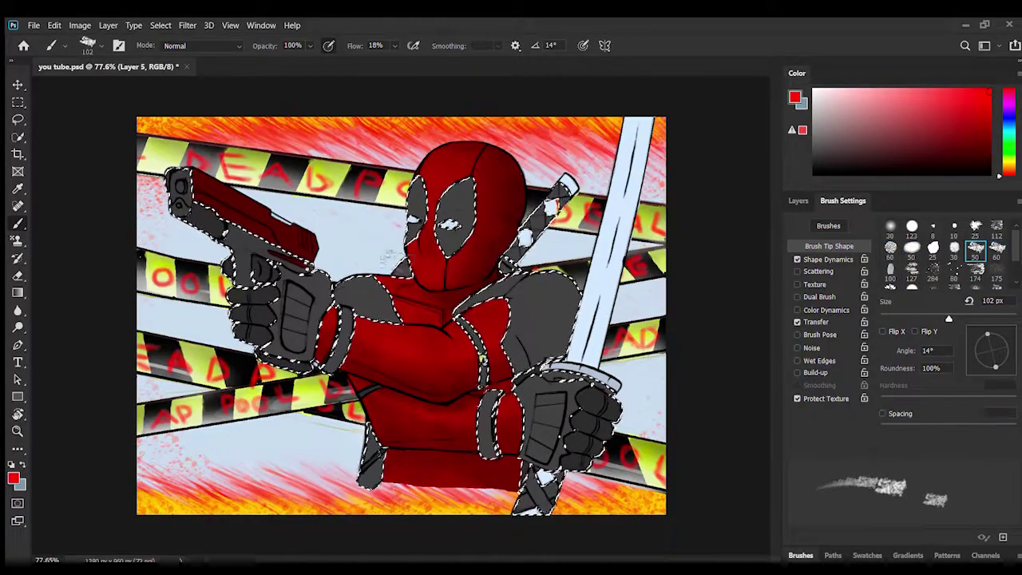
pyautogui.click(994, 173)
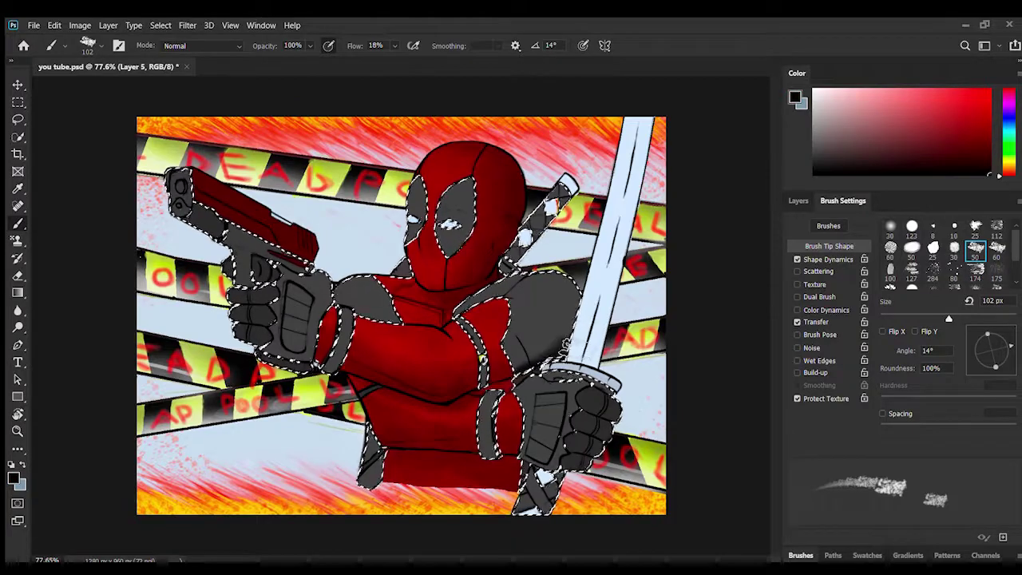
pyautogui.press('6')
pyautogui.press('4')
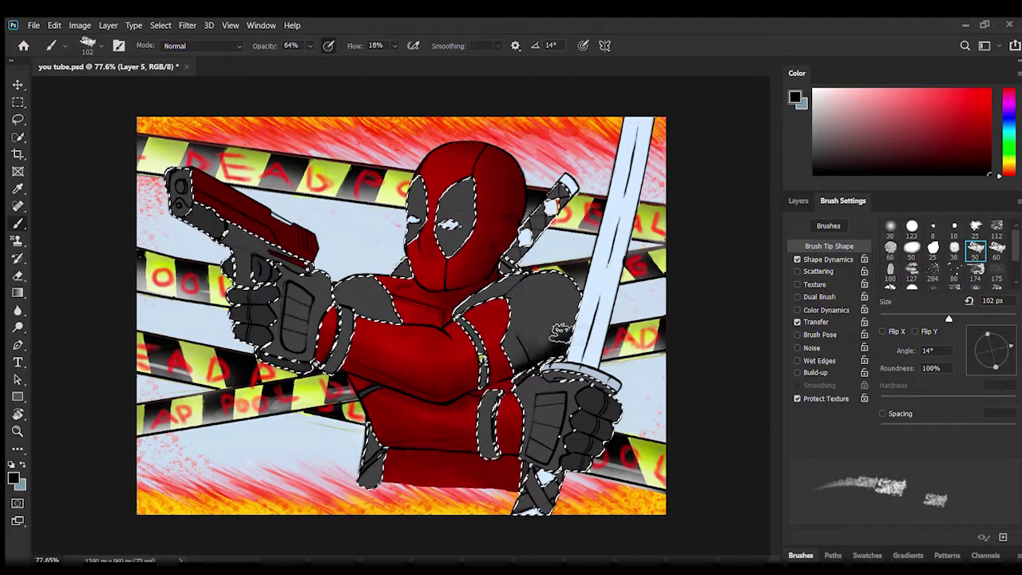
pyautogui.moveTo(563, 330); pyautogui.dragTo(553, 362)
pyautogui.moveTo(579, 281)
pyautogui.mouseDown()
pyautogui.moveTo(562, 349)
pyautogui.moveTo(577, 290)
pyautogui.moveTo(571, 320)
pyautogui.mouseUp()
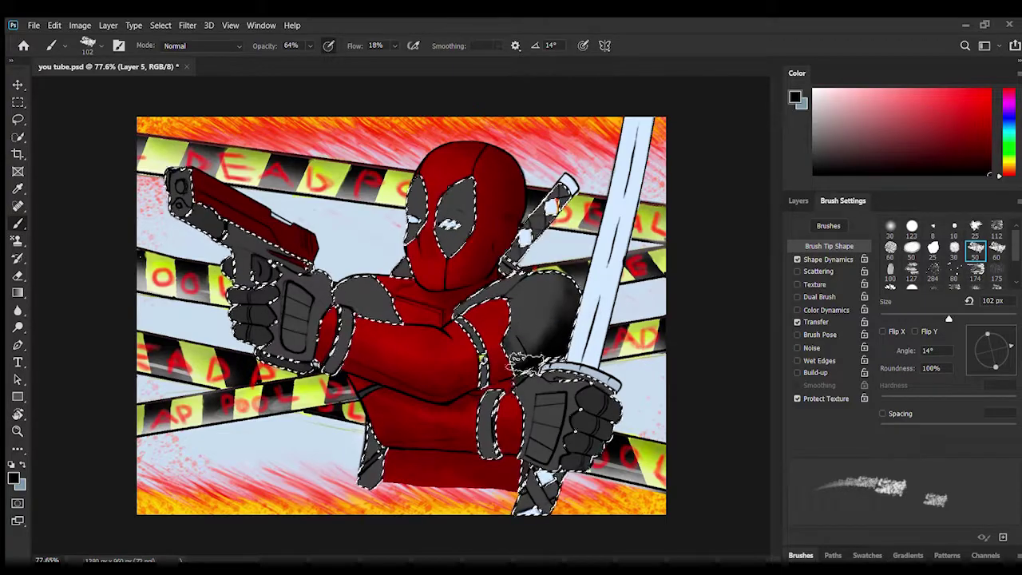
# Deepen the black shoulder shading with the textured 60 tip at 83 px and brush mid-grey over it with the 25 tip at 70 px.
pyautogui.click(891, 251)
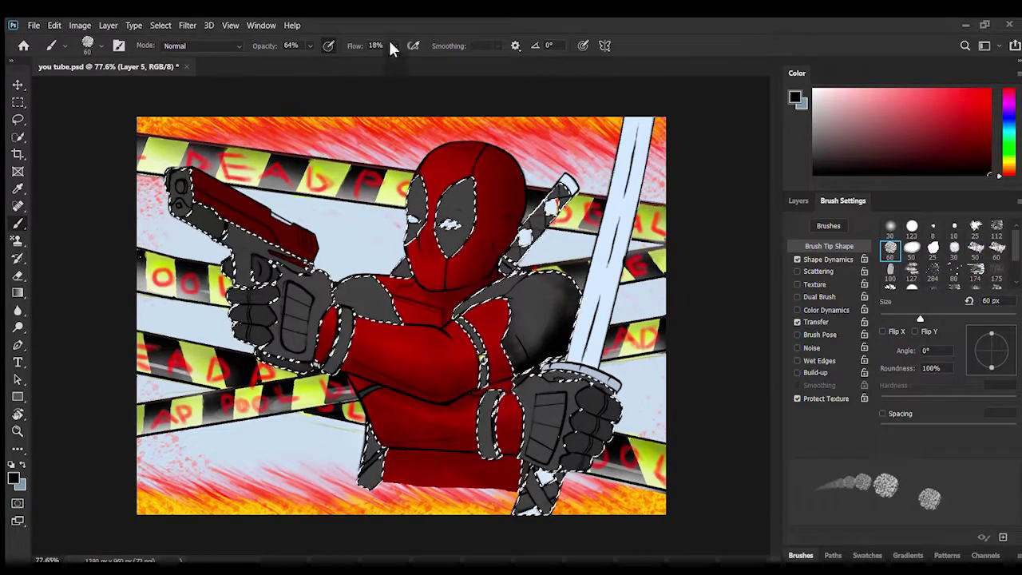
pyautogui.moveTo(920, 318); pyautogui.dragTo(933, 320)
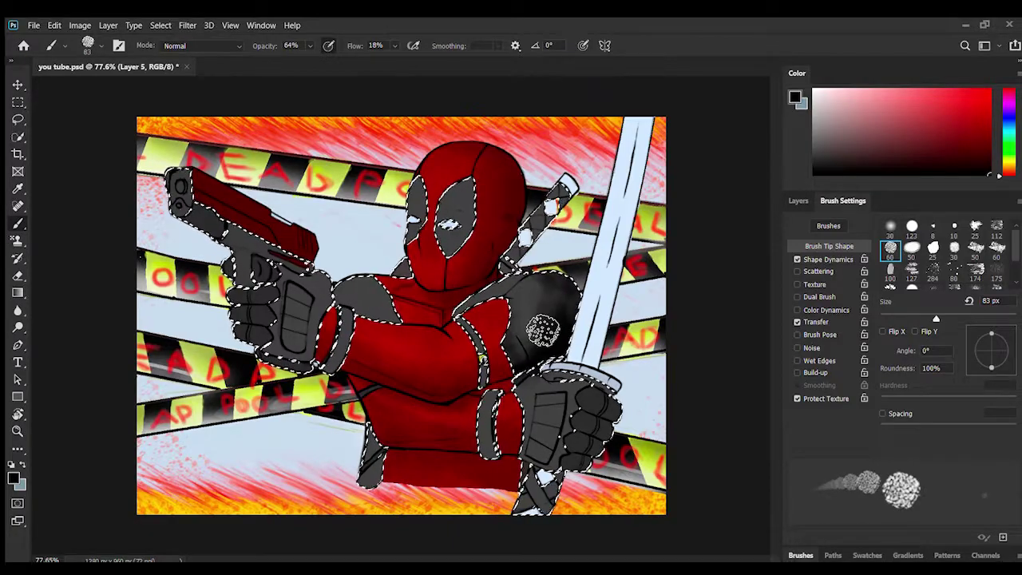
pyautogui.click(975, 229)
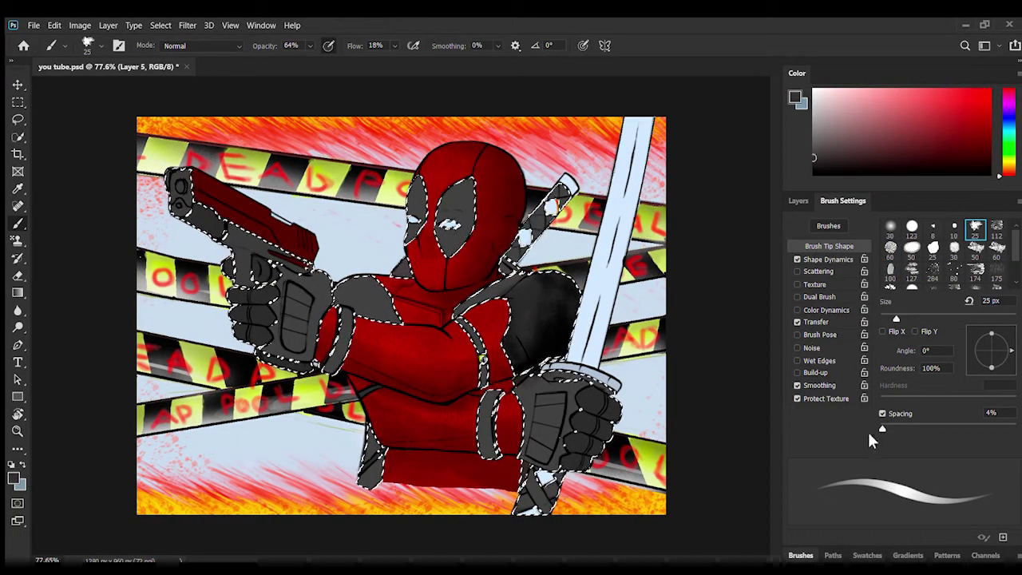
pyautogui.click(816, 147)
pyautogui.moveTo(540, 301); pyautogui.dragTo(560, 295)
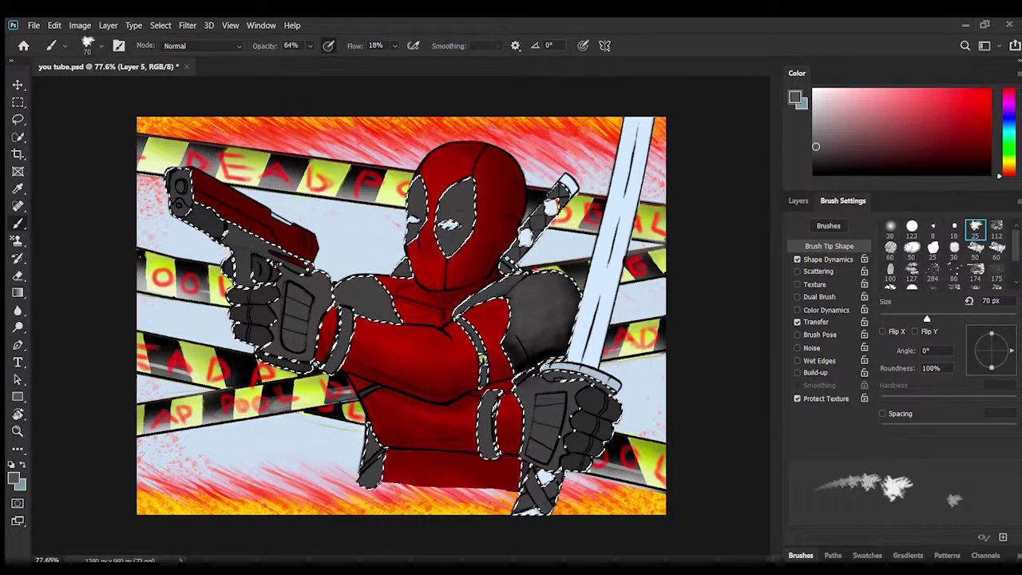
# Highlight the shoulder beside the sword in progressively lighter greys, using the textured 25 tip at 108 px.
pyautogui.click(814, 125)
pyautogui.moveTo(927, 318); pyautogui.dragTo(952, 319)
pyautogui.moveTo(544, 307); pyautogui.dragTo(530, 351)
pyautogui.click(816, 112)
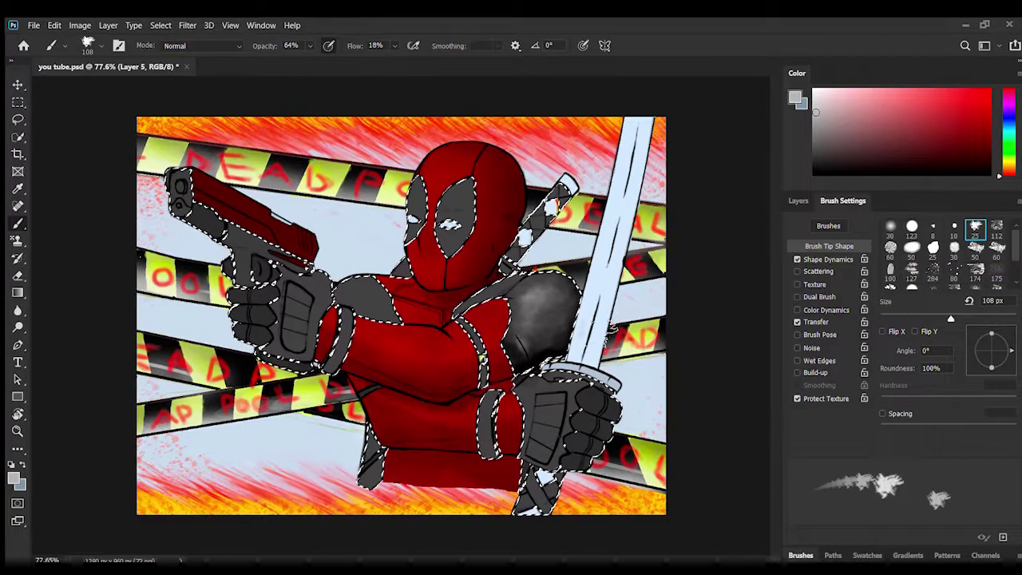
# Shade the grey collar strip between the neck and shoulder with black, using the textured 60 tip at 21 px with spacing off.
pyautogui.hotkey('ctrl', 'space')
pyautogui.moveTo(514, 288); pyautogui.dragTo(553, 296)
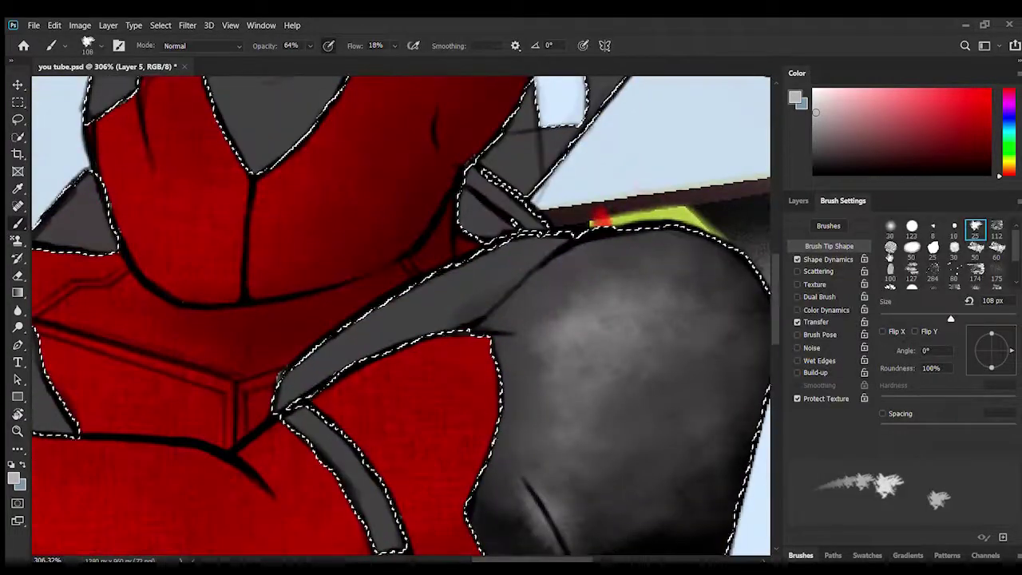
pyautogui.click(898, 310)
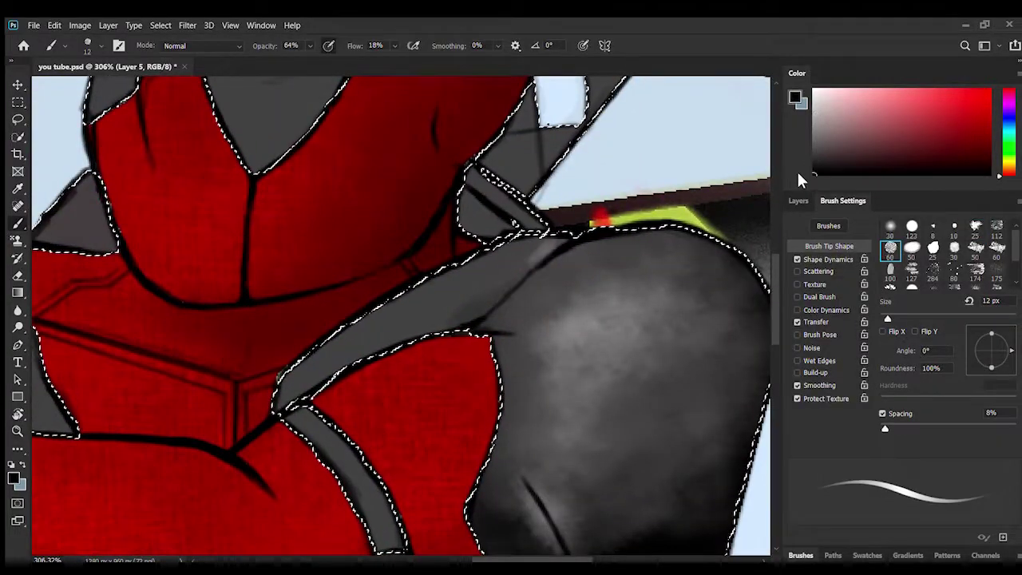
pyautogui.moveTo(887, 318); pyautogui.dragTo(893, 319)
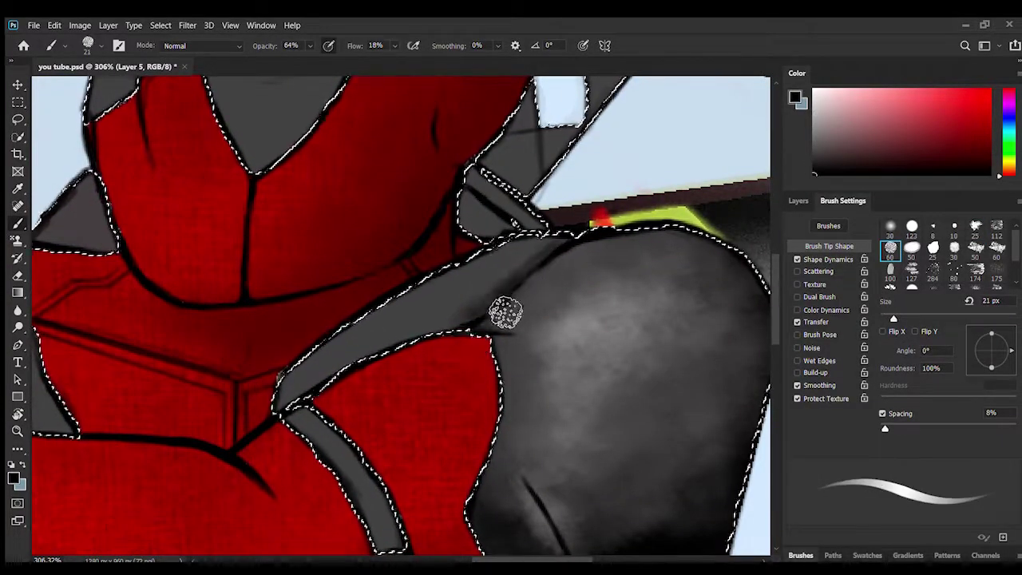
pyautogui.moveTo(504, 313)
pyautogui.mouseDown()
pyautogui.moveTo(498, 279)
pyautogui.moveTo(384, 363)
pyautogui.mouseUp()
pyautogui.click(882, 414)
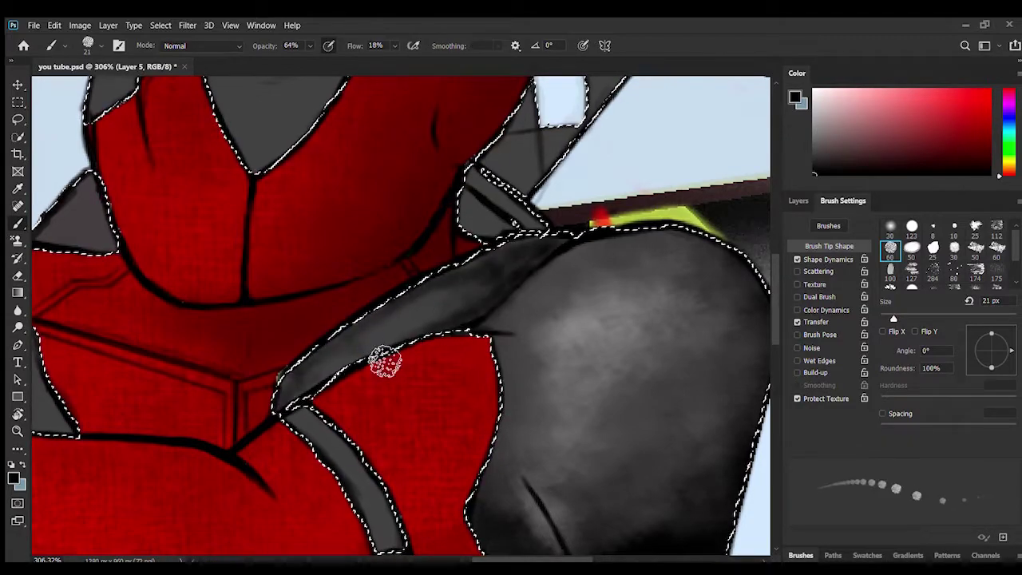
# Highlight the middle of the collar strip in light grey with the speckled 284 tip at 32 px.
pyautogui.click(933, 272)
pyautogui.keyDown('alt'); pyautogui.click(471, 308); pyautogui.keyUp('alt')
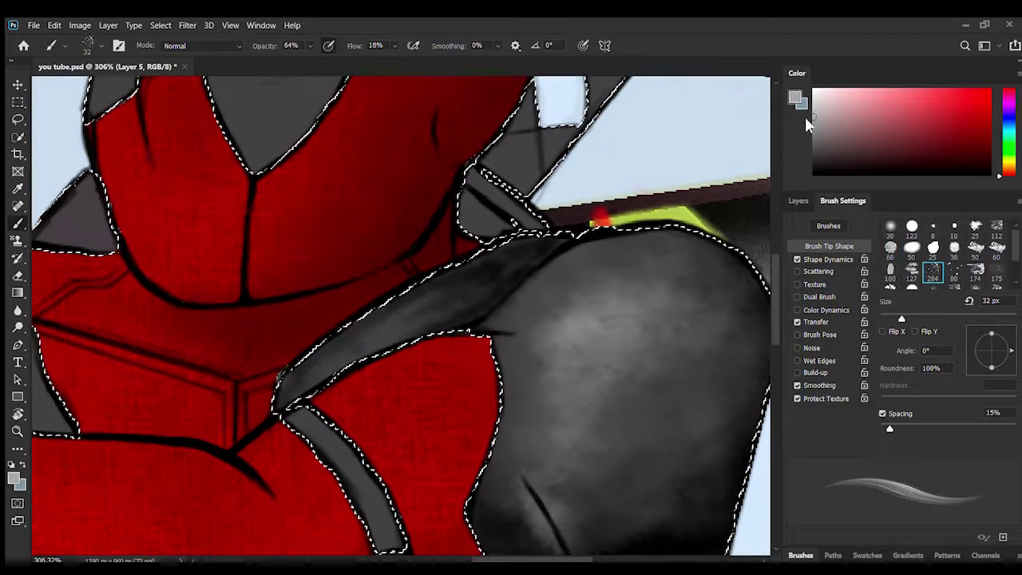
pyautogui.moveTo(471, 308)
pyautogui.mouseDown()
pyautogui.moveTo(517, 297)
pyautogui.moveTo(320, 365)
pyautogui.mouseUp()
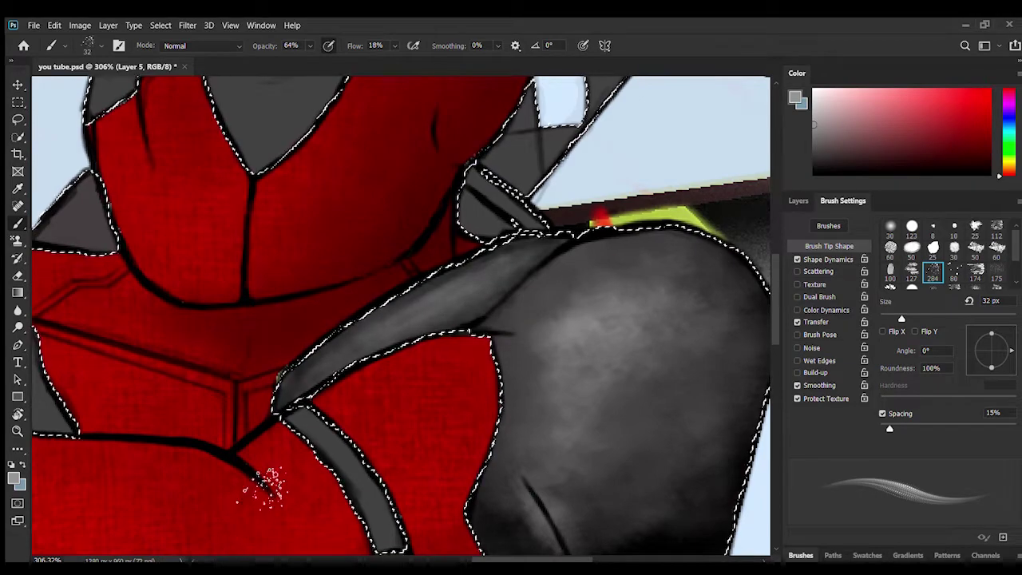
# Darken the edges of the chest strap above the buckle with black, using the textured 127 tip at 19 px.
pyautogui.click(891, 251)
pyautogui.click(891, 285)
pyautogui.click(890, 254)
pyautogui.click(913, 250)
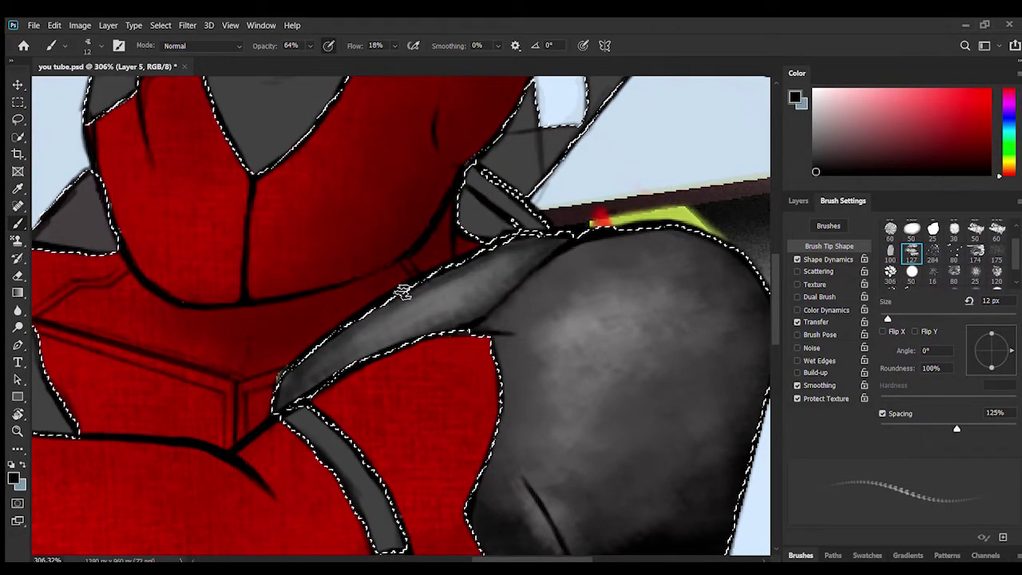
pyautogui.click(933, 254)
pyautogui.scroll(-3, 396, 451)
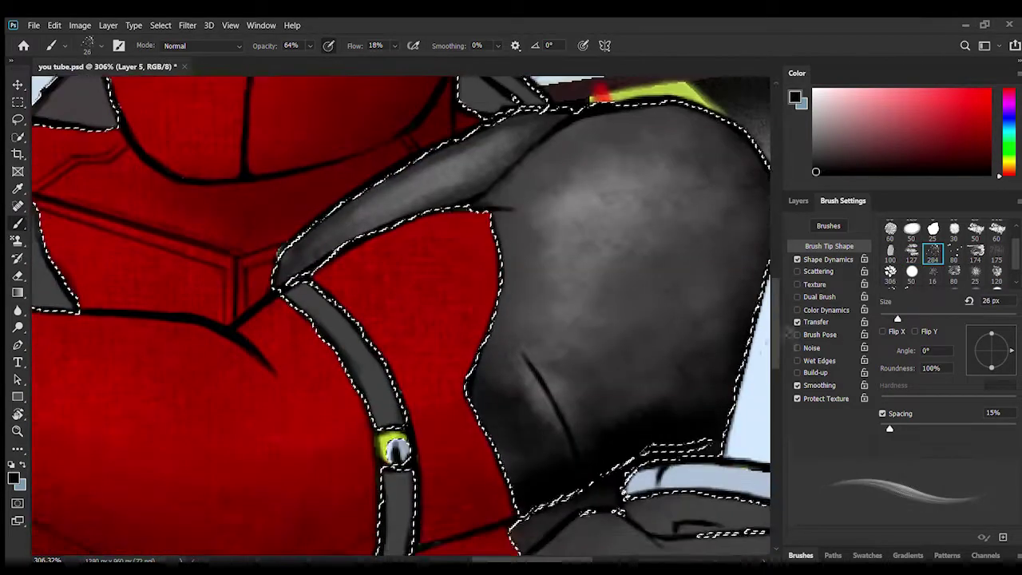
pyautogui.click(912, 253)
pyautogui.moveTo(370, 349); pyautogui.dragTo(376, 405)
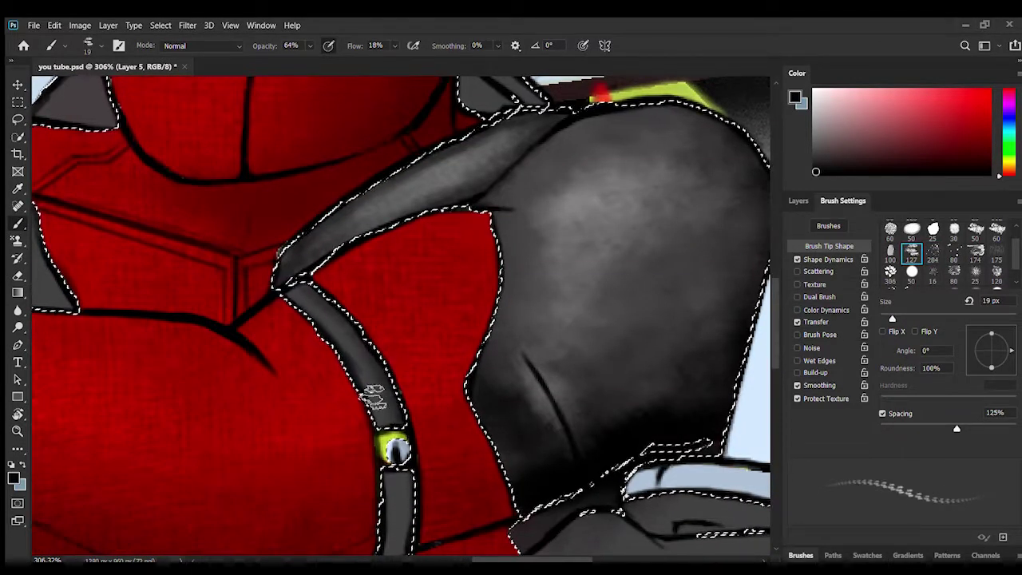
pyautogui.moveTo(1012, 351); pyautogui.dragTo(958, 351)
pyautogui.moveTo(338, 341)
pyautogui.mouseDown()
pyautogui.moveTo(334, 332)
pyautogui.moveTo(338, 349)
pyautogui.moveTo(386, 343)
pyautogui.mouseUp()
# Shade the strap segment below the buckle with black, setting the 127 tip's angle to 2°.
pyautogui.scroll(-3, 339, 350)
pyautogui.moveTo(1010, 344)
pyautogui.mouseDown()
pyautogui.moveTo(1019, 339)
pyautogui.moveTo(1014, 350)
pyautogui.mouseUp()
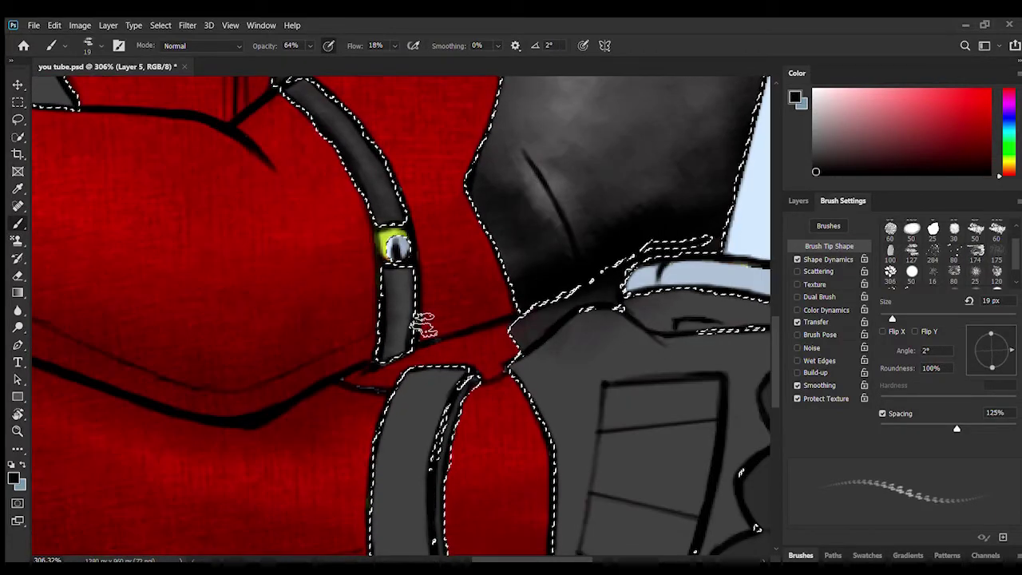
pyautogui.moveTo(422, 325)
pyautogui.mouseDown()
pyautogui.moveTo(422, 302)
pyautogui.moveTo(409, 361)
pyautogui.mouseUp()
# Brush grey over the lower part of the shoulder beside the sword with the textured 25 tip.
pyautogui.click(814, 123)
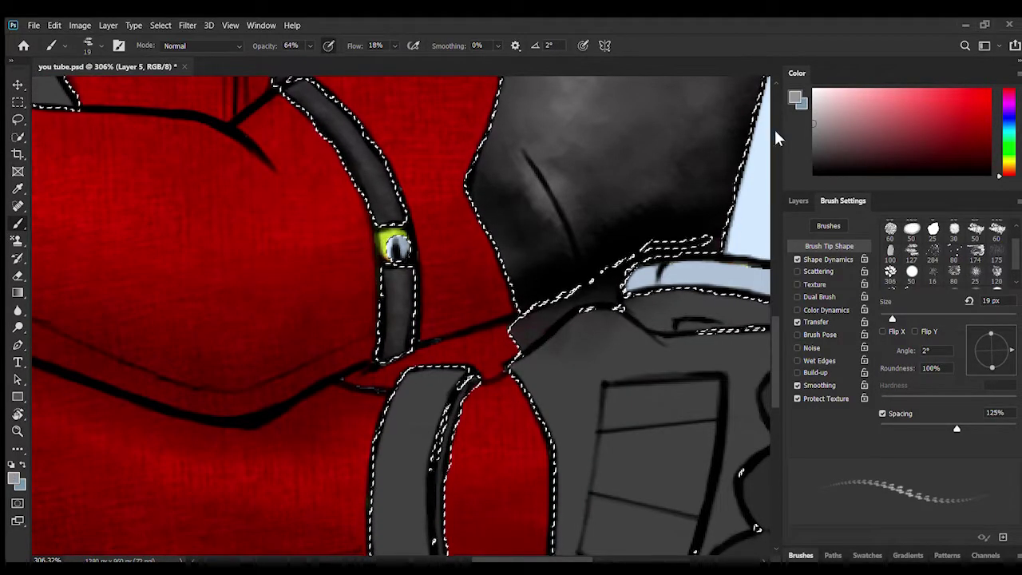
pyautogui.scroll(-1, 954, 254)
pyautogui.scroll(2, 965, 250)
pyautogui.click(975, 229)
pyautogui.moveTo(576, 248); pyautogui.dragTo(580, 288)
# Shade the gun-arm shoulder with black edges and a dark grey centre, using the textured 60 tip at 60 px with spacing off.
pyautogui.moveTo(774, 345); pyautogui.dragTo(773, 276)
pyautogui.moveTo(533, 560); pyautogui.dragTo(448, 560)
pyautogui.click(814, 174)
pyautogui.click(891, 249)
pyautogui.click(884, 414)
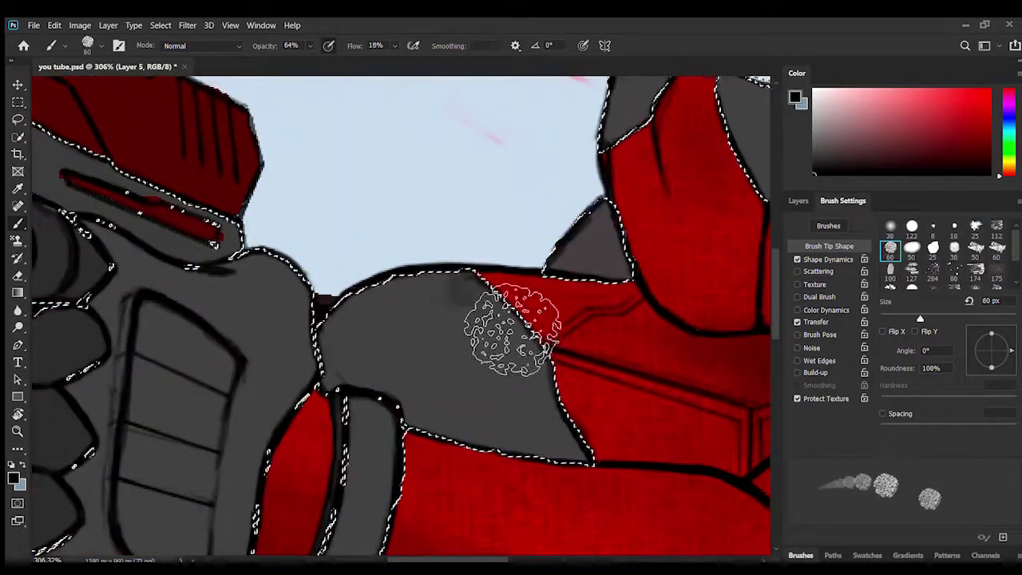
pyautogui.moveTo(562, 395)
pyautogui.mouseDown()
pyautogui.moveTo(610, 485)
pyautogui.moveTo(520, 467)
pyautogui.mouseUp()
pyautogui.moveTo(383, 356)
pyautogui.mouseDown()
pyautogui.moveTo(412, 364)
pyautogui.moveTo(405, 388)
pyautogui.mouseUp()
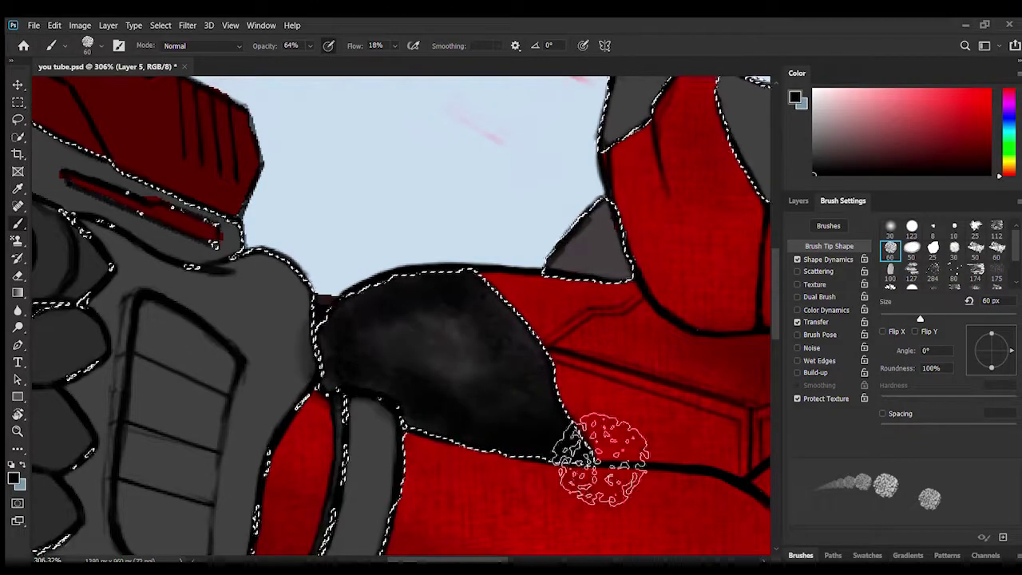
pyautogui.keyDown('alt'); pyautogui.click(497, 443); pyautogui.keyUp('alt')
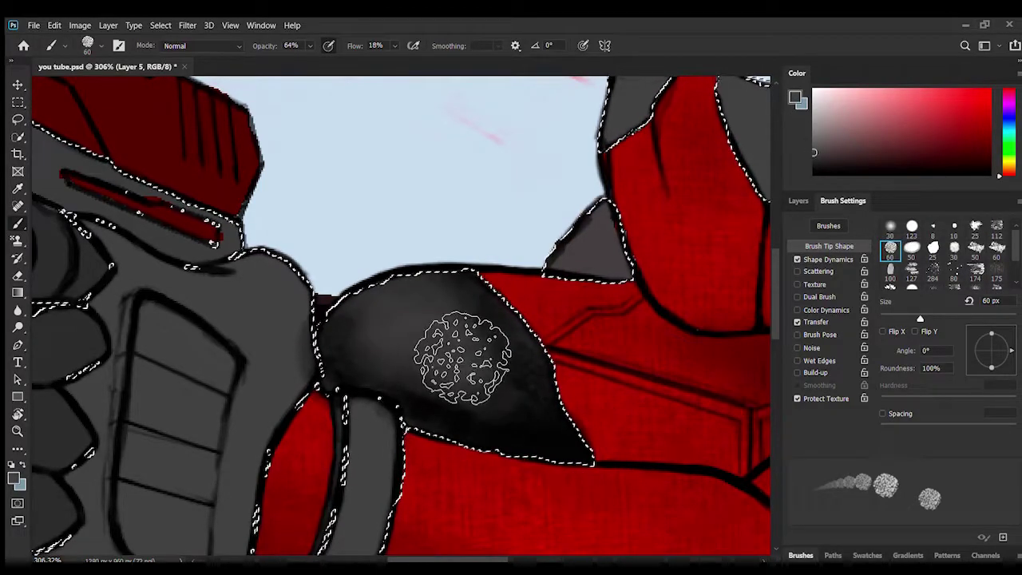
pyautogui.moveTo(1015, 238)
pyautogui.mouseDown()
pyautogui.moveTo(1006, 255)
pyautogui.moveTo(1013, 268)
pyautogui.moveTo(1015, 236)
pyautogui.mouseUp()
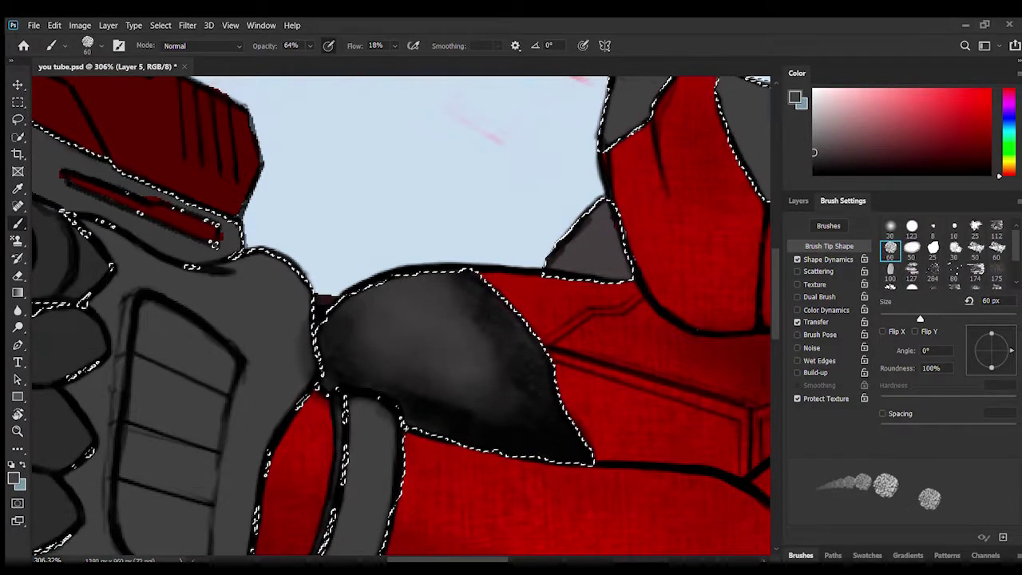
# Paint lighter grey highlights on the gun-arm shoulder and along its inner edge with the textured 25 tip at 37 px.
pyautogui.click(976, 229)
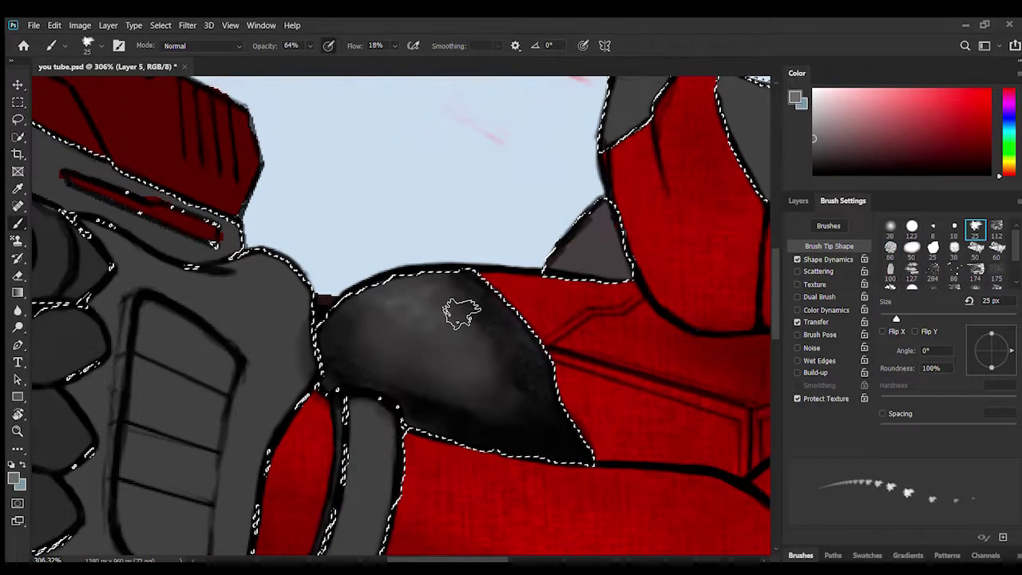
pyautogui.press(']')
pyautogui.press(']')
pyautogui.press(']')
pyautogui.press(']')
pyautogui.press(']')
pyautogui.press(']')
pyautogui.click(908, 317)
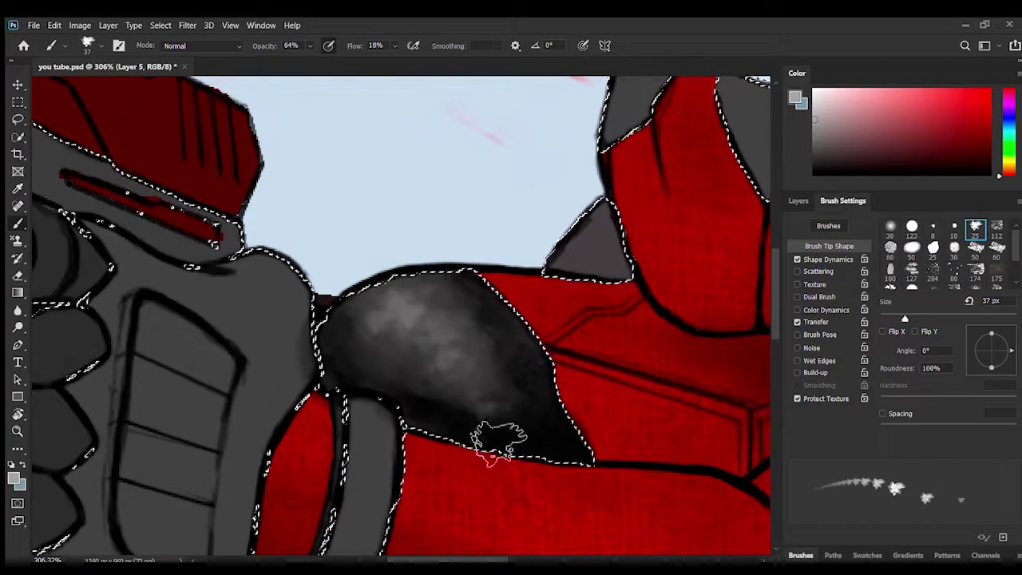
pyautogui.moveTo(543, 334); pyautogui.dragTo(484, 292)
pyautogui.moveTo(388, 294); pyautogui.dragTo(370, 321)
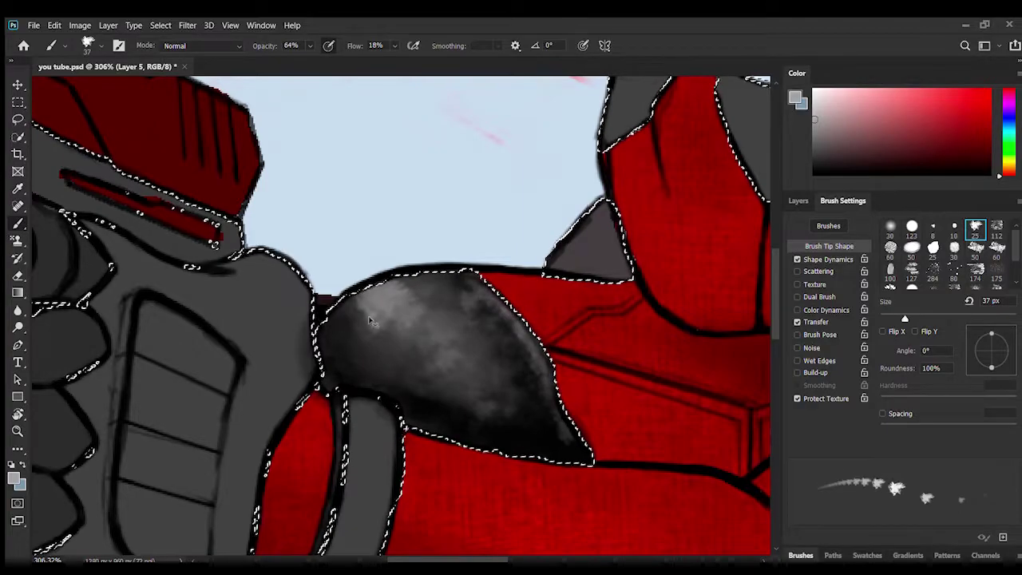
# Build up the light grey highlight on the gun-arm shoulder with the spattered 25 tip and the 175 tip.
pyautogui.moveTo(1014, 248); pyautogui.dragTo(1014, 269)
pyautogui.click(976, 258)
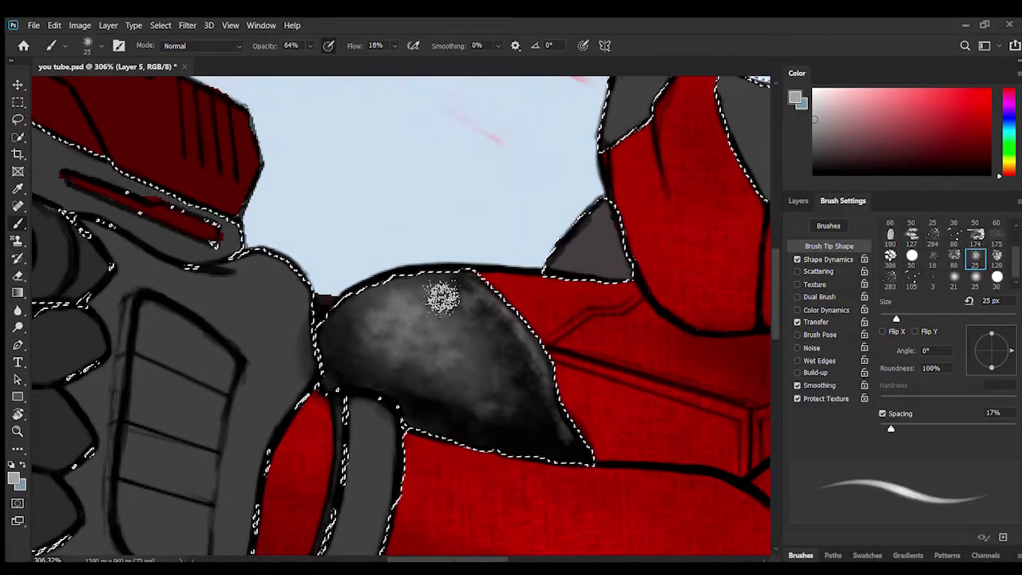
pyautogui.moveTo(897, 319); pyautogui.dragTo(931, 319)
pyautogui.click(997, 238)
pyautogui.click(916, 319)
# Shade both edges of the gun-arm cuff with black, using the 174 tip at 25 px and turning its angle to -177°.
pyautogui.click(975, 235)
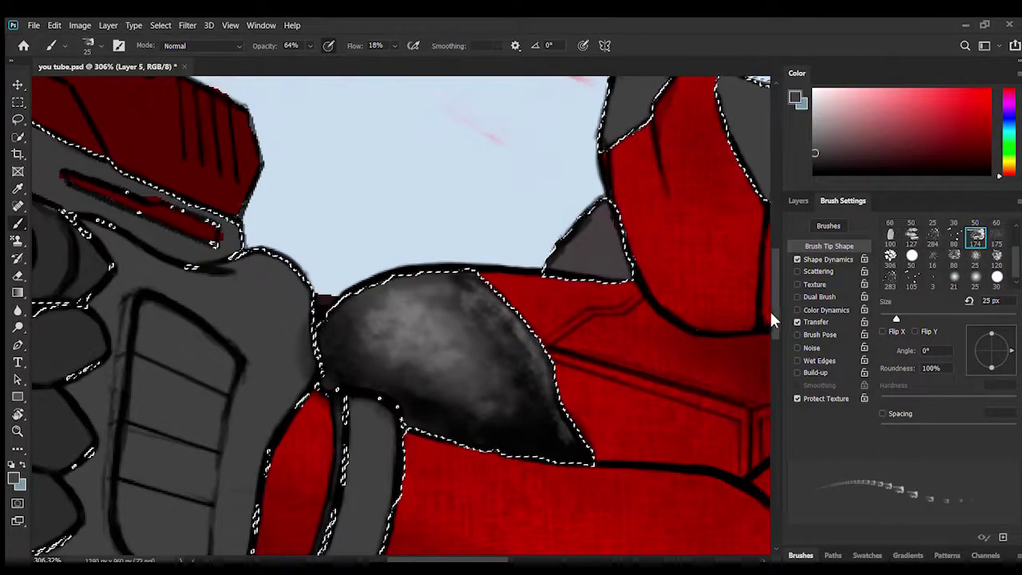
pyautogui.moveTo(772, 319); pyautogui.dragTo(772, 355)
pyautogui.keyDown('alt'); pyautogui.click(401, 268); pyautogui.keyUp('alt')
pyautogui.moveTo(402, 275); pyautogui.dragTo(365, 422)
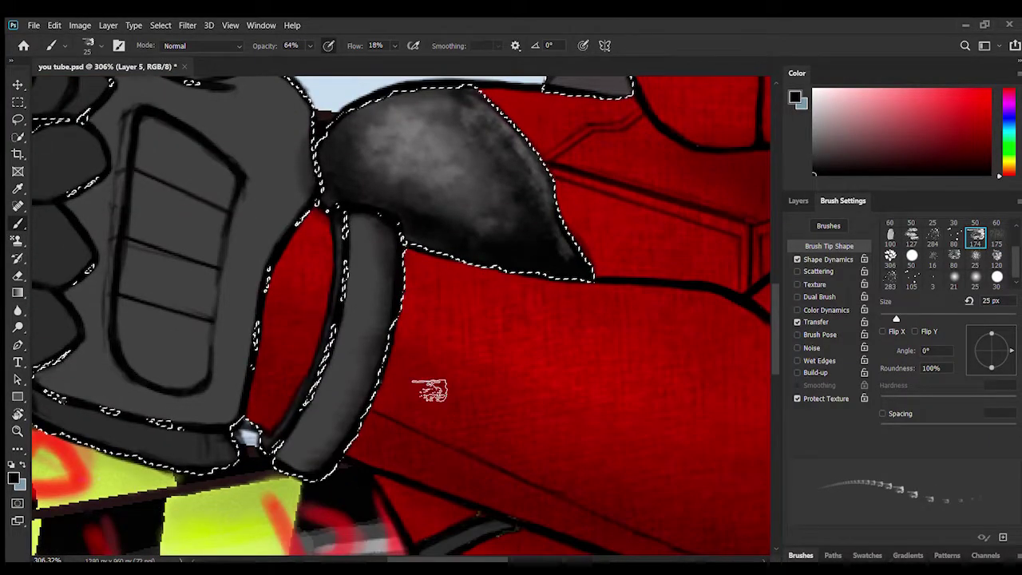
pyautogui.moveTo(993, 354); pyautogui.dragTo(970, 348)
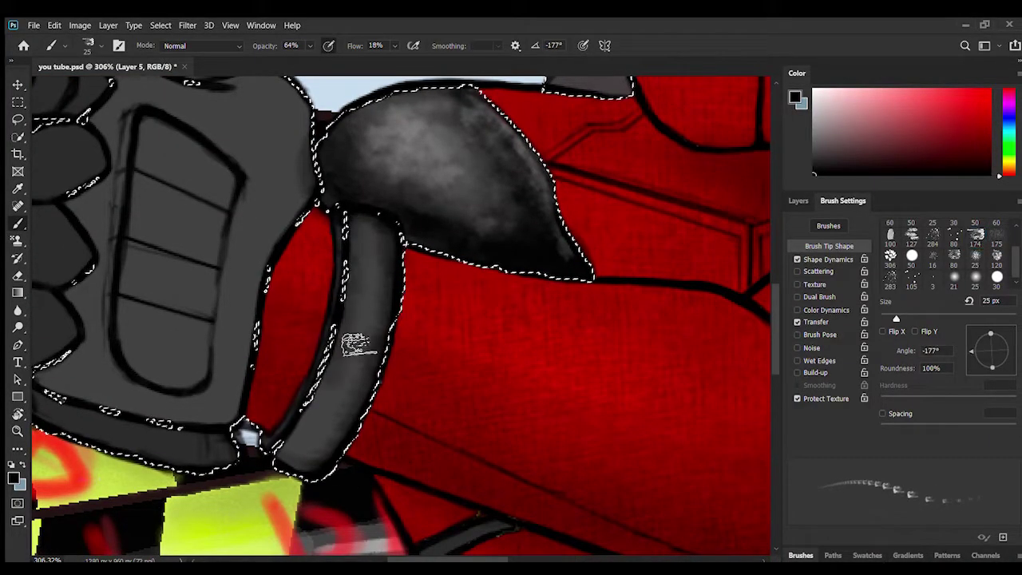
pyautogui.moveTo(359, 345); pyautogui.dragTo(274, 465)
# Add a light grey highlight to the gun-arm cuff with the hard round 50 tip at 17 px.
pyautogui.click(912, 258)
pyautogui.click(813, 102)
pyautogui.moveTo(371, 228); pyautogui.dragTo(373, 236)
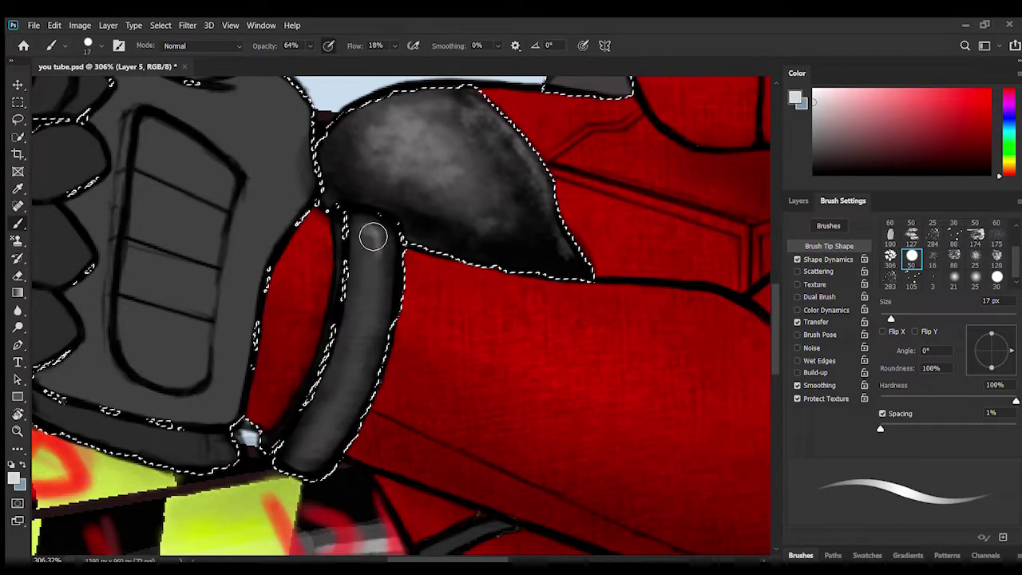
# Shade the back of the gun-hand glove and its padded panel with black, using the spattered 25 tip at 74 px with spacing off.
pyautogui.moveTo(155, 415); pyautogui.dragTo(429, 546)
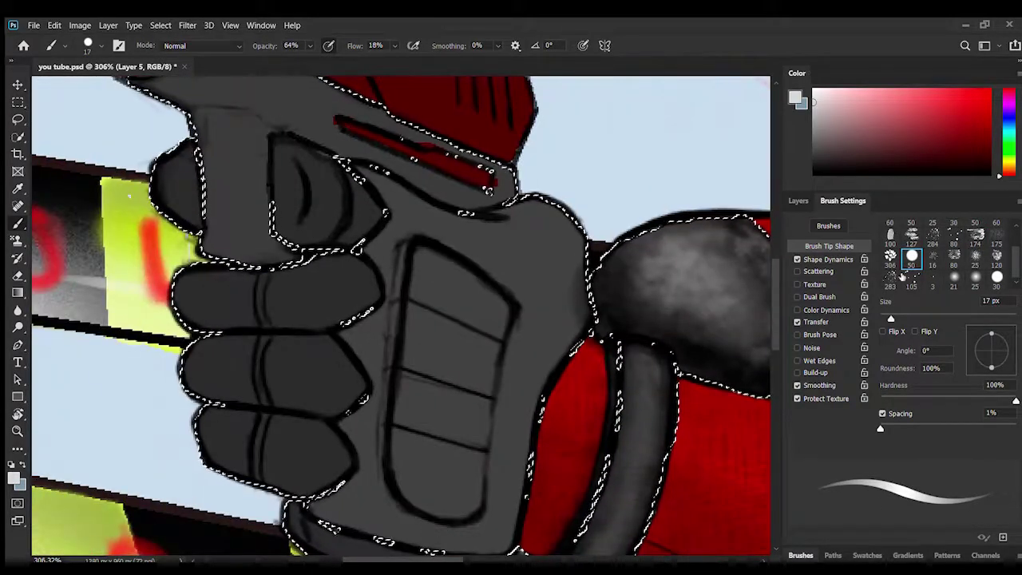
pyautogui.click(975, 256)
pyautogui.scroll(-2, 506, 422)
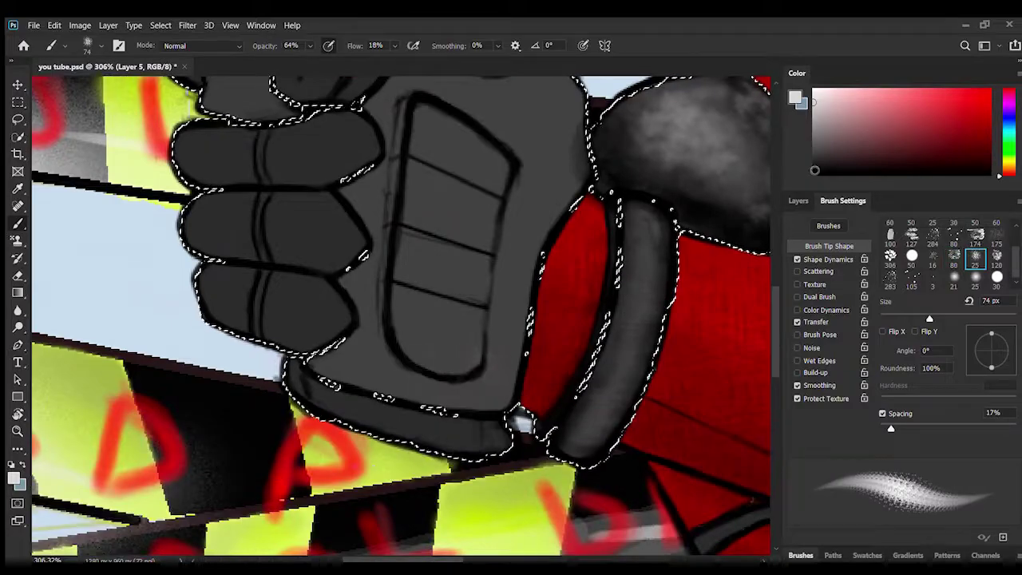
pyautogui.click(814, 170)
pyautogui.moveTo(511, 396)
pyautogui.mouseDown()
pyautogui.moveTo(399, 376)
pyautogui.moveTo(530, 424)
pyautogui.moveTo(392, 407)
pyautogui.moveTo(543, 240)
pyautogui.mouseUp()
pyautogui.scroll(2, 567, 471)
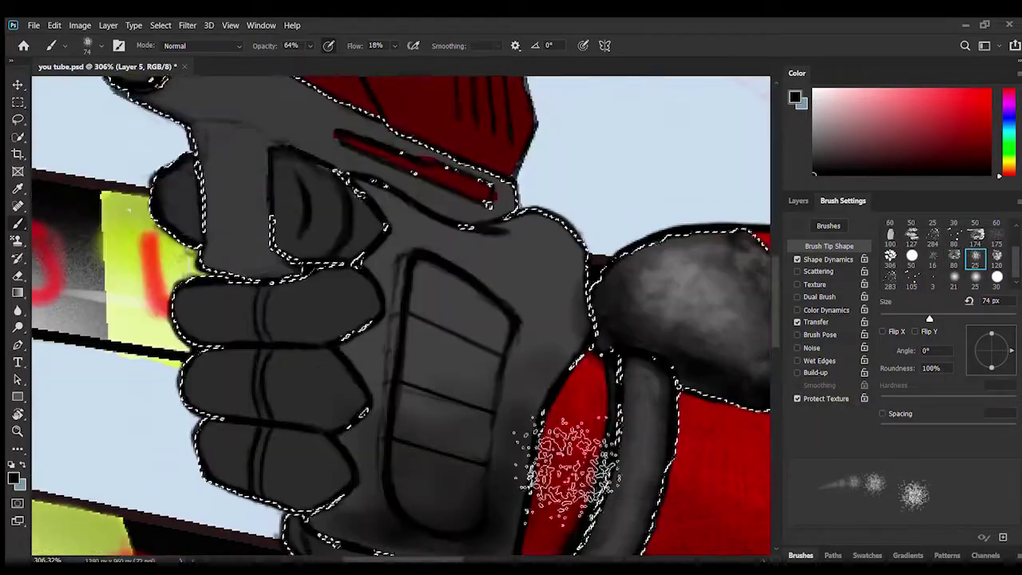
pyautogui.moveTo(551, 465)
pyautogui.mouseDown()
pyautogui.moveTo(555, 492)
pyautogui.moveTo(472, 333)
pyautogui.moveTo(543, 323)
pyautogui.mouseUp()
pyautogui.moveTo(774, 309); pyautogui.dragTo(774, 329)
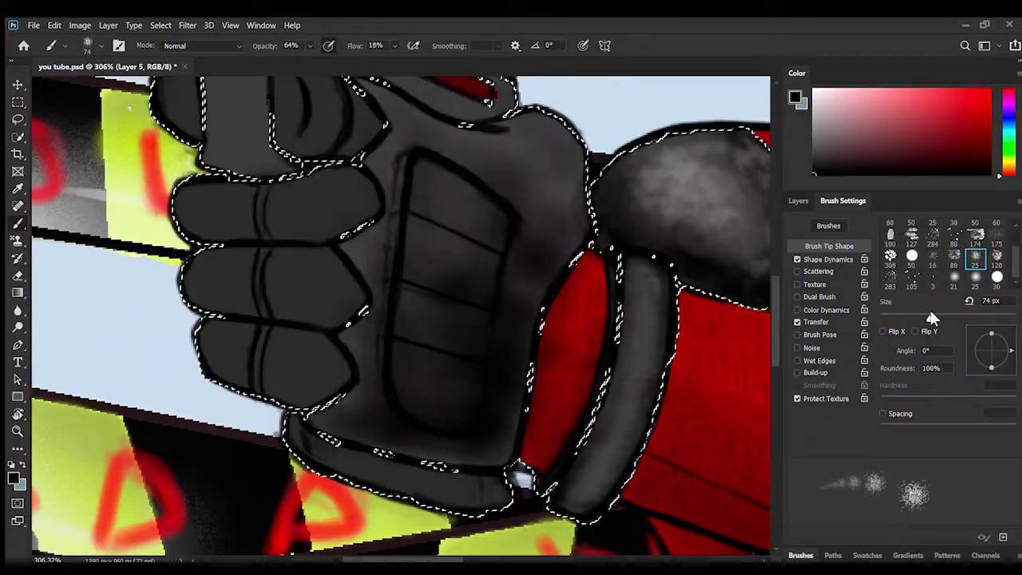
# Highlight the glove's panel segments and outer edge in mid-grey with the spattered 25 tip at 29 px.
pyautogui.moveTo(930, 314); pyautogui.dragTo(899, 316)
pyautogui.click(814, 129)
pyautogui.moveTo(494, 199)
pyautogui.mouseDown()
pyautogui.moveTo(493, 271)
pyautogui.moveTo(469, 262)
pyautogui.moveTo(499, 301)
pyautogui.moveTo(450, 305)
pyautogui.moveTo(496, 276)
pyautogui.moveTo(432, 276)
pyautogui.moveTo(492, 379)
pyautogui.moveTo(487, 333)
pyautogui.moveTo(466, 322)
pyautogui.moveTo(470, 403)
pyautogui.moveTo(459, 375)
pyautogui.moveTo(412, 372)
pyautogui.moveTo(408, 393)
pyautogui.moveTo(496, 406)
pyautogui.moveTo(466, 203)
pyautogui.moveTo(485, 237)
pyautogui.moveTo(428, 467)
pyautogui.moveTo(580, 182)
pyautogui.moveTo(579, 218)
pyautogui.moveTo(534, 164)
pyautogui.moveTo(591, 253)
pyautogui.moveTo(549, 300)
pyautogui.moveTo(582, 207)
pyautogui.moveTo(572, 301)
pyautogui.moveTo(586, 211)
pyautogui.moveTo(590, 240)
pyautogui.moveTo(544, 280)
pyautogui.moveTo(520, 456)
pyautogui.moveTo(465, 139)
pyautogui.moveTo(530, 218)
pyautogui.moveTo(551, 296)
pyautogui.moveTo(524, 320)
pyautogui.mouseUp()
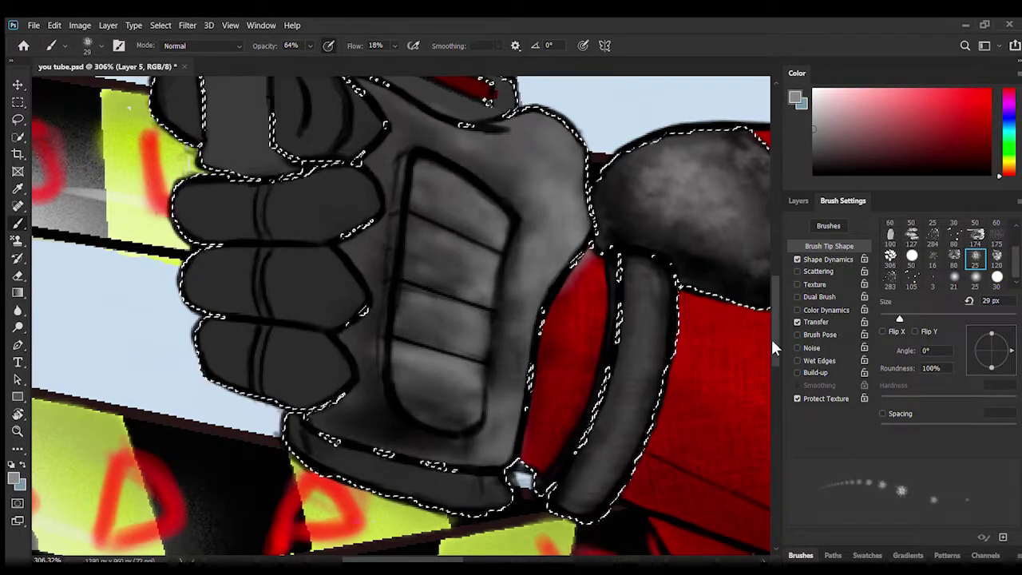
# Shade the lower edges of the gun-hand fingers with black, using the 127 tip at 10 px, -89° angle and 56% flow.
pyautogui.scroll(3, 773, 348)
pyautogui.click(911, 237)
pyautogui.click(904, 316)
pyautogui.press('d')
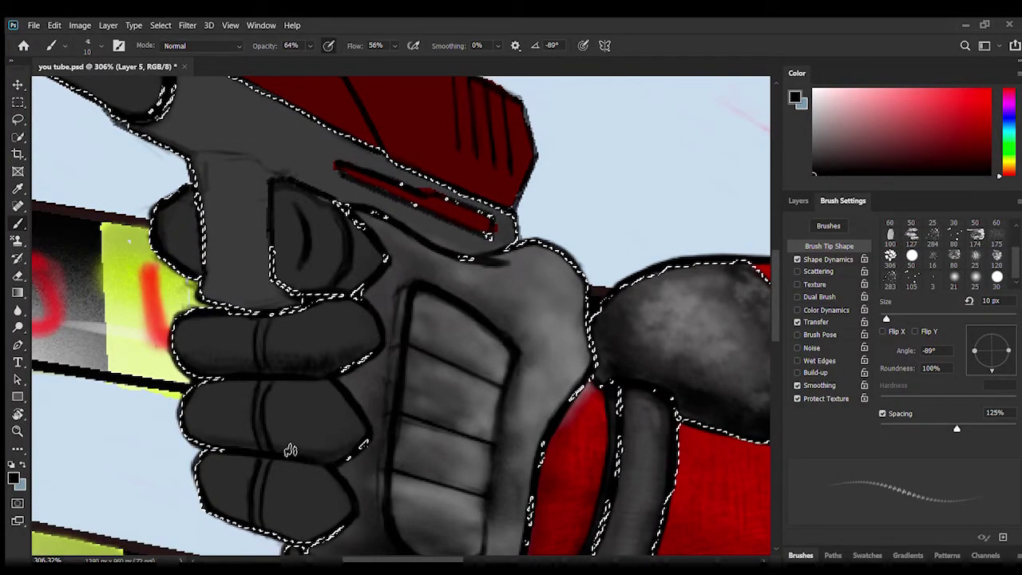
# Highlight the gun-hand fingers in sampled grey with the 174 tip at 21 px, 90° angle, and spacing off.
pyautogui.click(975, 237)
pyautogui.click(882, 414)
pyautogui.click(925, 317)
pyautogui.moveTo(1012, 351)
pyautogui.mouseDown()
pyautogui.moveTo(987, 369)
pyautogui.moveTo(981, 350)
pyautogui.mouseUp()
pyautogui.click(921, 316)
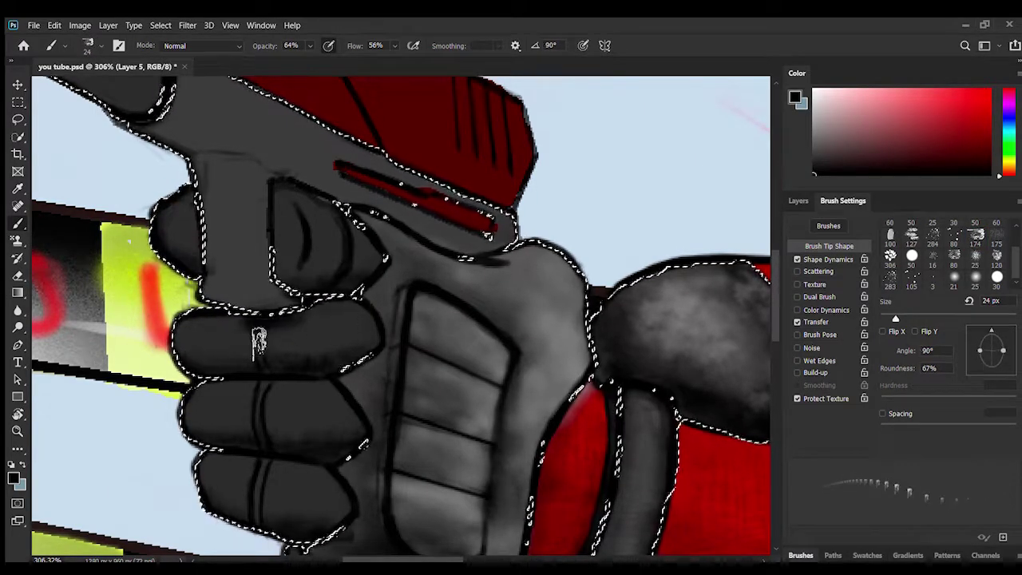
pyautogui.moveTo(901, 300); pyautogui.dragTo(894, 300)
pyautogui.keyDown('alt'); pyautogui.click(439, 351); pyautogui.keyUp('alt')
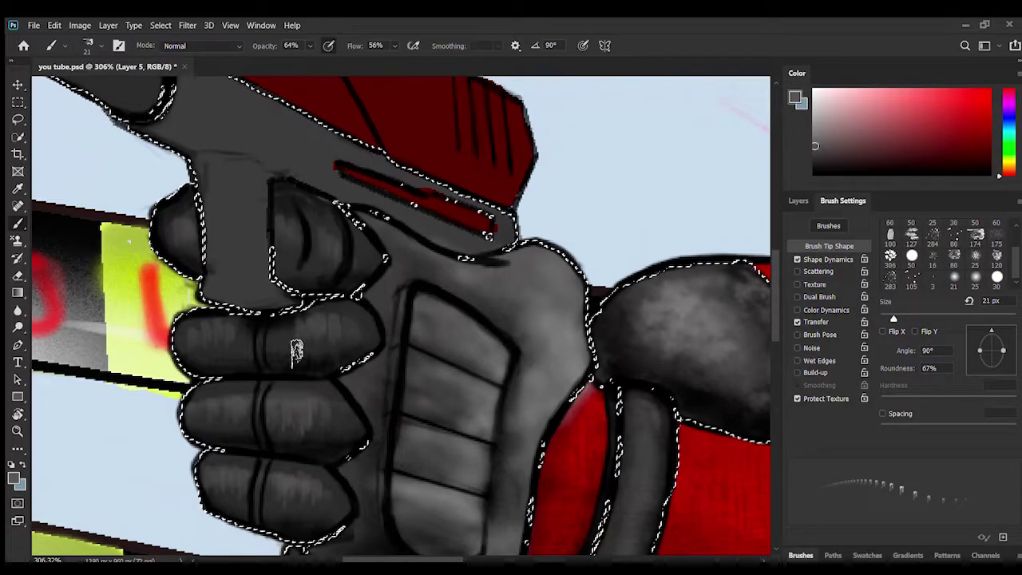
pyautogui.scroll(2, 965, 276)
pyautogui.click(955, 229)
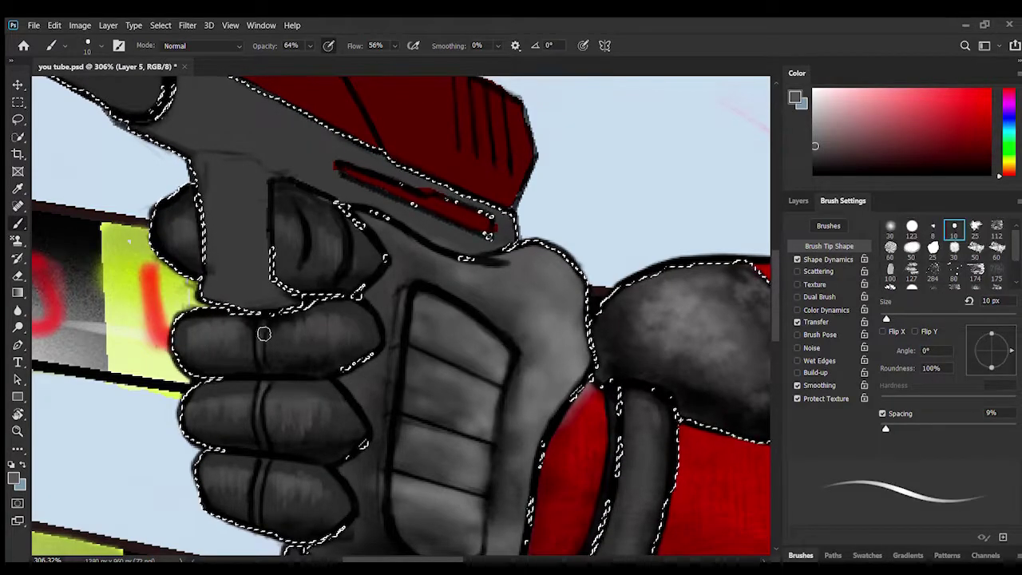
# Shade the edges of the sword-arm cuff with black, using the 174 tip at 20 px and turning its angle to -178°.
pyautogui.moveTo(355, 560)
pyautogui.mouseDown()
pyautogui.moveTo(345, 558)
pyautogui.moveTo(534, 560)
pyautogui.mouseUp()
pyautogui.moveTo(776, 295); pyautogui.dragTo(776, 386)
pyautogui.moveTo(543, 560); pyautogui.dragTo(503, 560)
pyautogui.click(975, 272)
pyautogui.moveTo(927, 318); pyautogui.dragTo(893, 318)
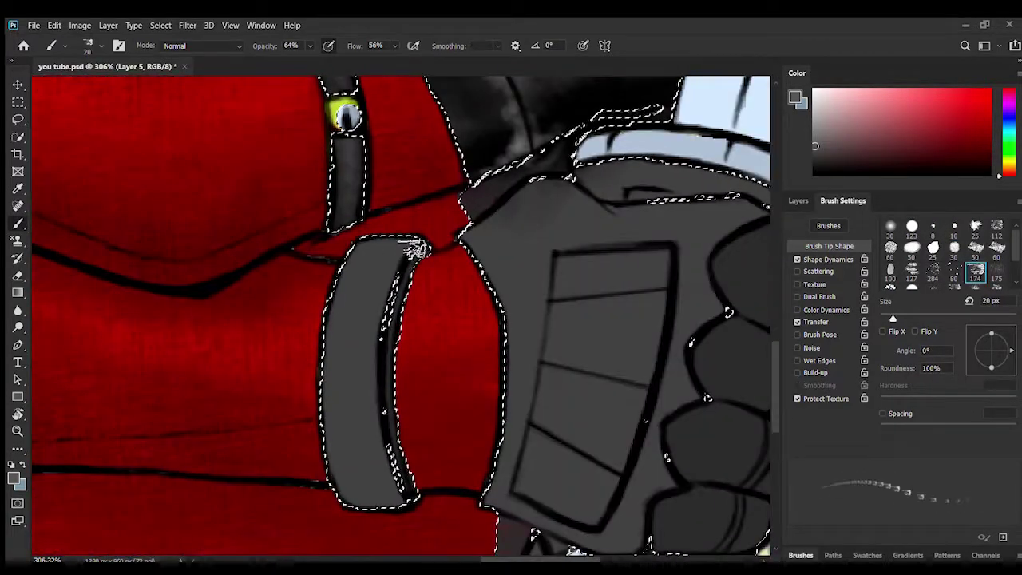
pyautogui.keyDown('alt'); pyautogui.click(404, 267); pyautogui.keyUp('alt')
pyautogui.moveTo(400, 277)
pyautogui.mouseDown()
pyautogui.moveTo(402, 482)
pyautogui.moveTo(383, 401)
pyautogui.moveTo(385, 295)
pyautogui.mouseUp()
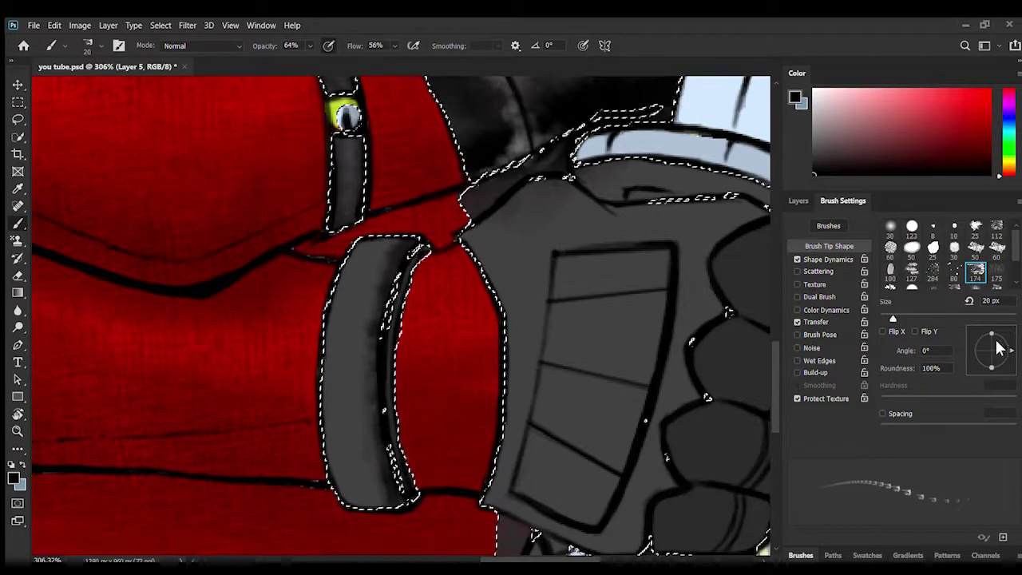
pyautogui.moveTo(999, 347); pyautogui.dragTo(971, 351)
pyautogui.moveTo(327, 358)
pyautogui.mouseDown()
pyautogui.moveTo(339, 482)
pyautogui.moveTo(337, 307)
pyautogui.moveTo(345, 499)
pyautogui.moveTo(363, 511)
pyautogui.moveTo(341, 476)
pyautogui.moveTo(411, 463)
pyautogui.moveTo(383, 347)
pyautogui.moveTo(351, 392)
pyautogui.mouseUp()
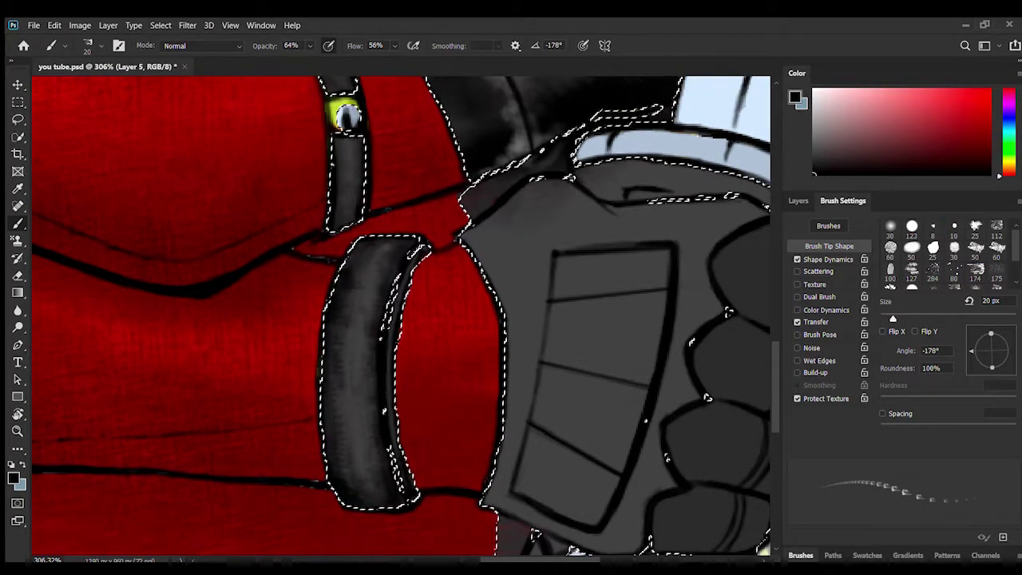
# Shade the lower part of the sword-hand glove with black, using the spattered 60 tip at 40% opacity, 22% flow and spacing off.
pyautogui.moveTo(543, 560); pyautogui.dragTo(565, 560)
pyautogui.moveTo(775, 398)
pyautogui.mouseDown()
pyautogui.moveTo(771, 388)
pyautogui.moveTo(775, 413)
pyautogui.mouseUp()
pyautogui.click(891, 248)
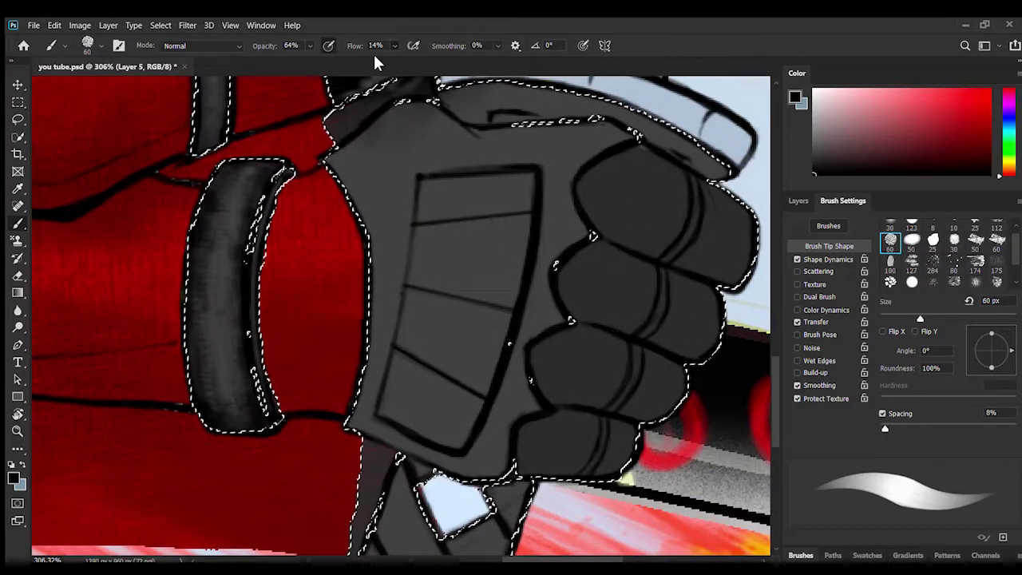
pyautogui.moveTo(309, 45); pyautogui.dragTo(312, 48)
pyautogui.click(883, 414)
pyautogui.moveTo(407, 399); pyautogui.dragTo(471, 426)
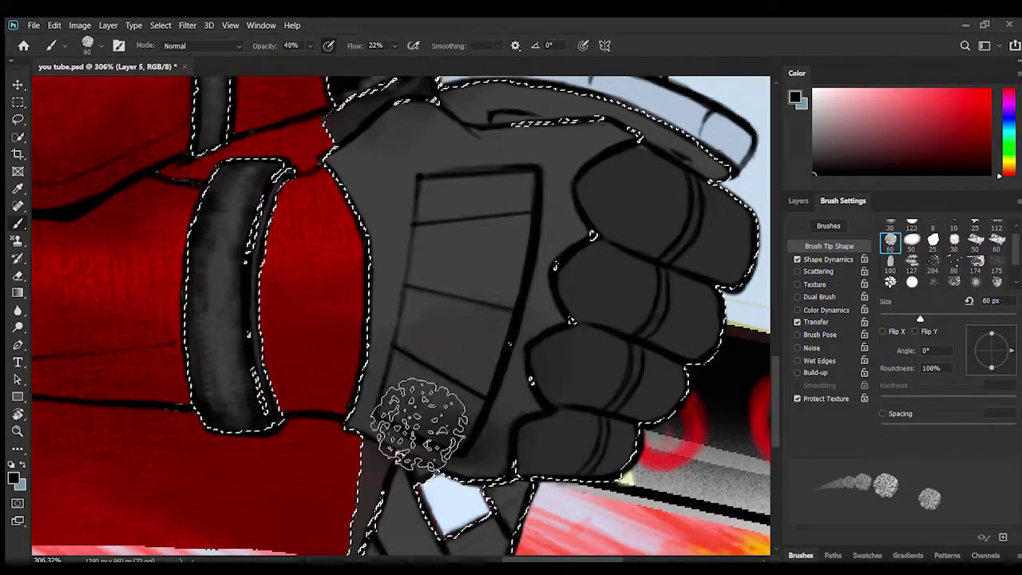
# Highlight the back of the sword-hand glove and its padded panel in mid-grey with the 30 tip.
pyautogui.click(955, 242)
pyautogui.click(814, 135)
pyautogui.moveTo(898, 319)
pyautogui.mouseDown()
pyautogui.moveTo(889, 318)
pyautogui.moveTo(909, 319)
pyautogui.mouseUp()
pyautogui.moveTo(466, 416); pyautogui.dragTo(416, 392)
# Brighten the sword-hand glove near the wrist with a lighter grey, using the 120 tip at 30 px.
pyautogui.moveTo(1016, 249); pyautogui.dragTo(1012, 256)
pyautogui.click(996, 233)
pyautogui.moveTo(952, 319); pyautogui.dragTo(901, 319)
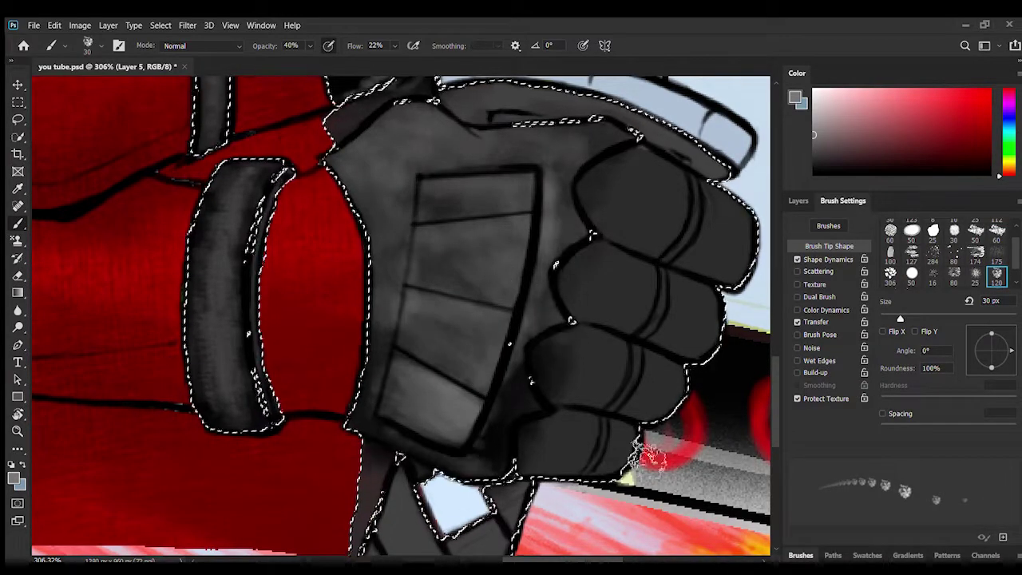
pyautogui.moveTo(457, 356); pyautogui.dragTo(351, 356)
pyautogui.moveTo(531, 387); pyautogui.dragTo(639, 383)
pyautogui.click(813, 124)
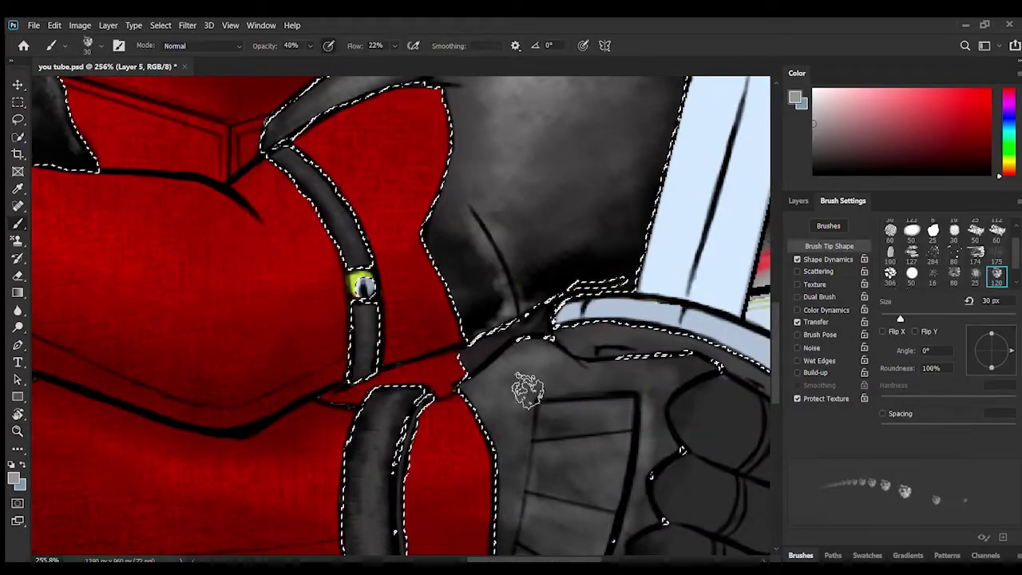
pyautogui.scroll(-5, 506, 474)
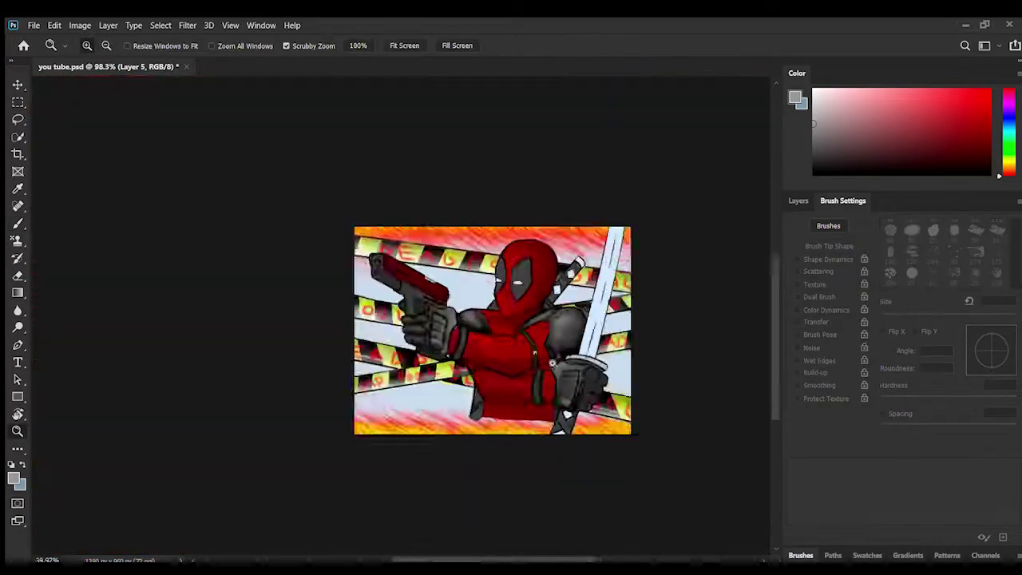
pyautogui.scroll(5, 590, 390)
# Highlight the sword-hand fingers in mid-grey with a textured tip at 20 px and a 77° angle.
pyautogui.moveTo(901, 319); pyautogui.dragTo(908, 318)
pyautogui.moveTo(1011, 350)
pyautogui.mouseDown()
pyautogui.moveTo(985, 372)
pyautogui.moveTo(977, 351)
pyautogui.mouseUp()
pyautogui.press('[')
pyautogui.press('[')
pyautogui.press('[')
pyautogui.press('[')
pyautogui.press('[')
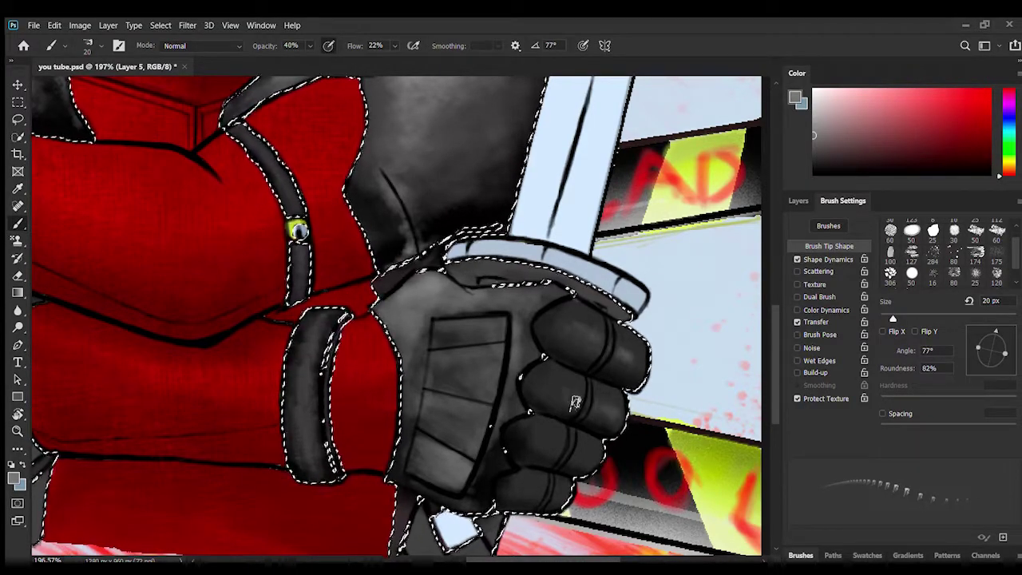
# Shade the upper edge of the grey piece beside the waist with black, using the 127 tip at 16 px.
pyautogui.moveTo(773, 378); pyautogui.dragTo(772, 351)
pyautogui.hotkey('ctrl', 'space')
pyautogui.moveTo(508, 189); pyautogui.dragTo(432, 192)
pyautogui.moveTo(774, 363); pyautogui.dragTo(771, 395)
pyautogui.moveTo(475, 560); pyautogui.dragTo(449, 560)
pyautogui.moveTo(465, 393); pyautogui.dragTo(543, 393)
pyautogui.click(913, 254)
pyautogui.moveTo(906, 318); pyautogui.dragTo(891, 318)
pyautogui.click(813, 175)
pyautogui.moveTo(434, 155); pyautogui.dragTo(477, 244)
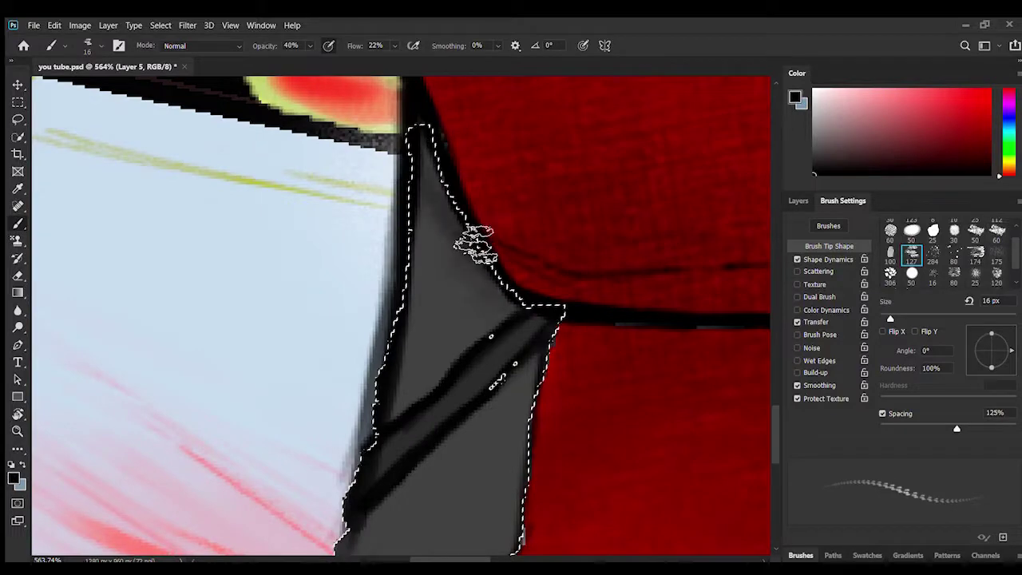
# Deepen the black shading on the waist piece at 66% opacity, enlarging the brush to 42 px for its lower section.
pyautogui.click(310, 46)
pyautogui.moveTo(289, 62); pyautogui.dragTo(304, 62)
pyautogui.moveTo(437, 379)
pyautogui.mouseDown()
pyautogui.moveTo(497, 325)
pyautogui.moveTo(477, 275)
pyautogui.mouseUp()
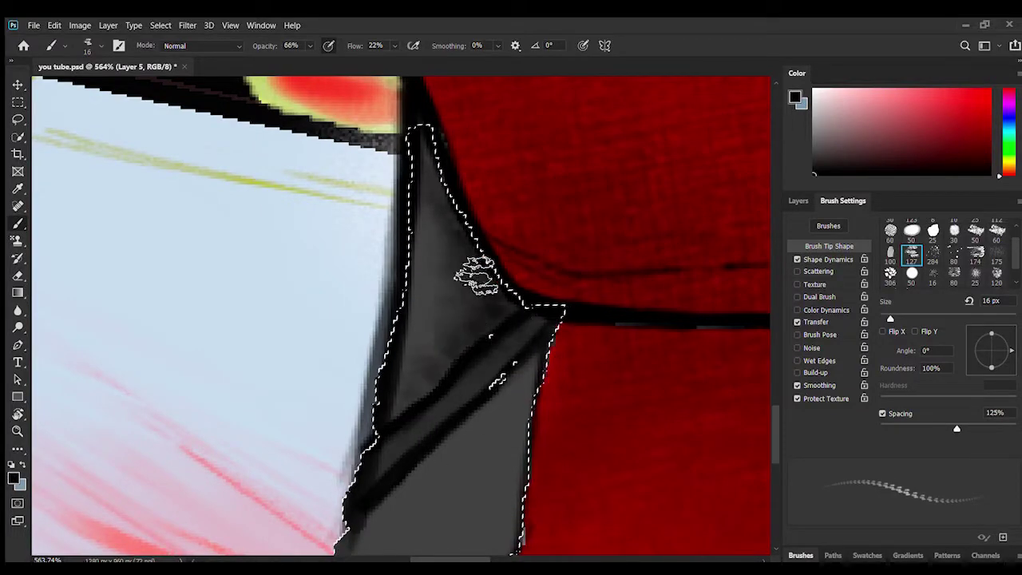
pyautogui.moveTo(776, 434); pyautogui.dragTo(776, 454)
pyautogui.moveTo(538, 232)
pyautogui.mouseDown()
pyautogui.moveTo(530, 315)
pyautogui.moveTo(527, 293)
pyautogui.mouseUp()
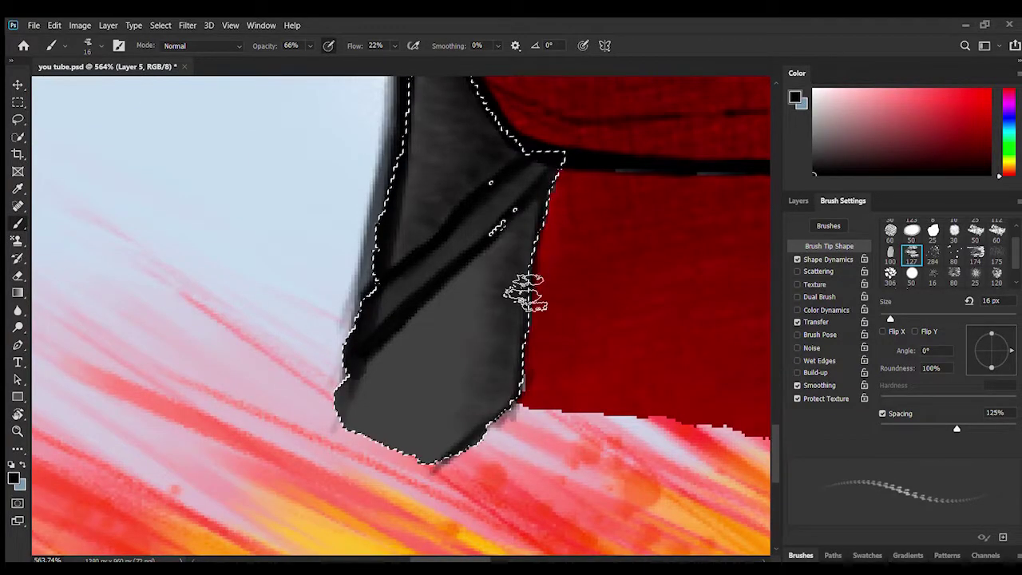
pyautogui.moveTo(891, 319); pyautogui.dragTo(908, 319)
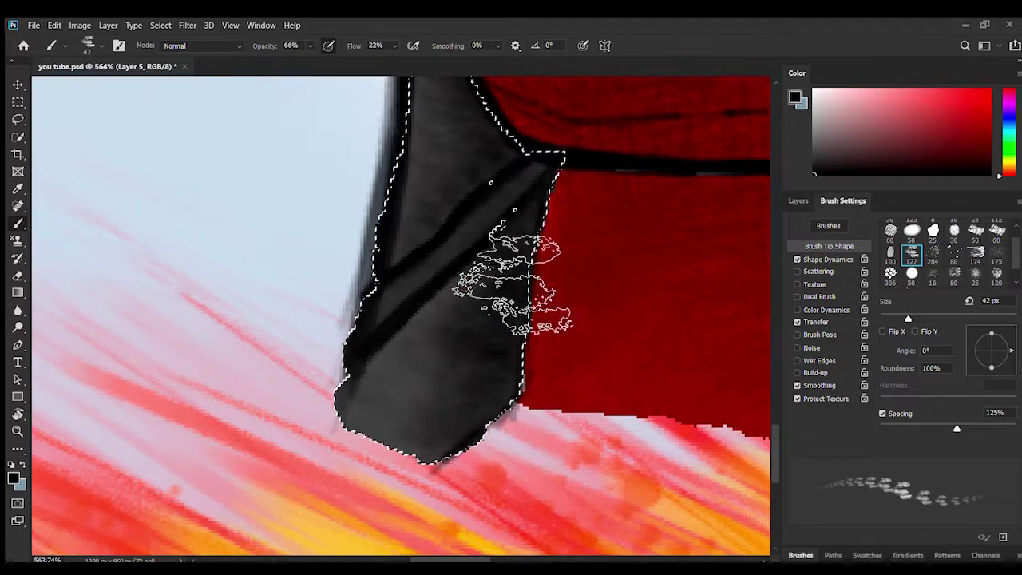
pyautogui.moveTo(513, 285)
pyautogui.mouseDown()
pyautogui.moveTo(497, 308)
pyautogui.moveTo(491, 426)
pyautogui.mouseUp()
# Darken the sword-hand glove around its padded panel with black, using the 127 tip at 42 px.
pyautogui.moveTo(445, 560); pyautogui.dragTo(543, 560)
pyautogui.moveTo(776, 453); pyautogui.dragTo(776, 371)
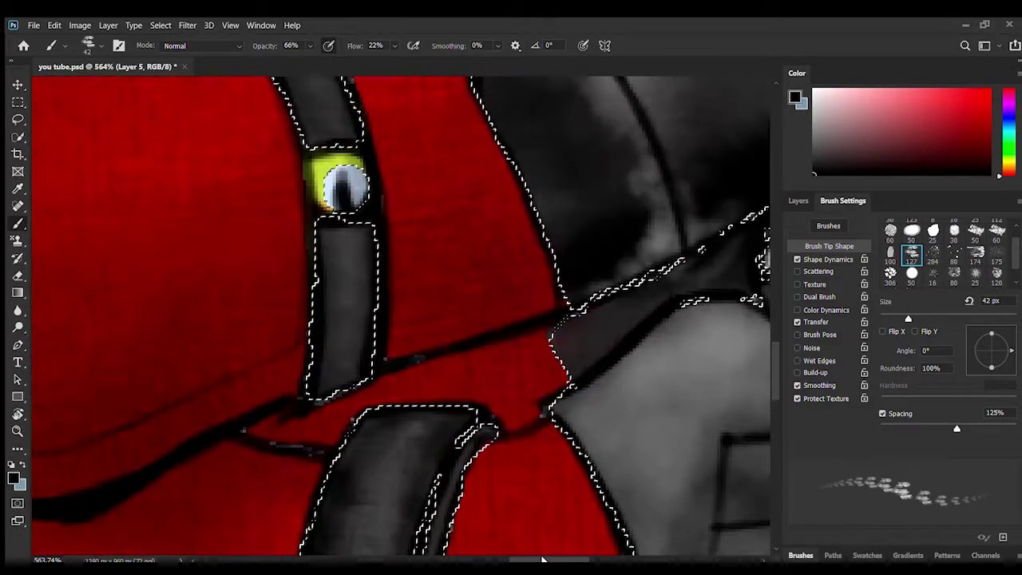
pyautogui.moveTo(542, 559); pyautogui.dragTo(568, 559)
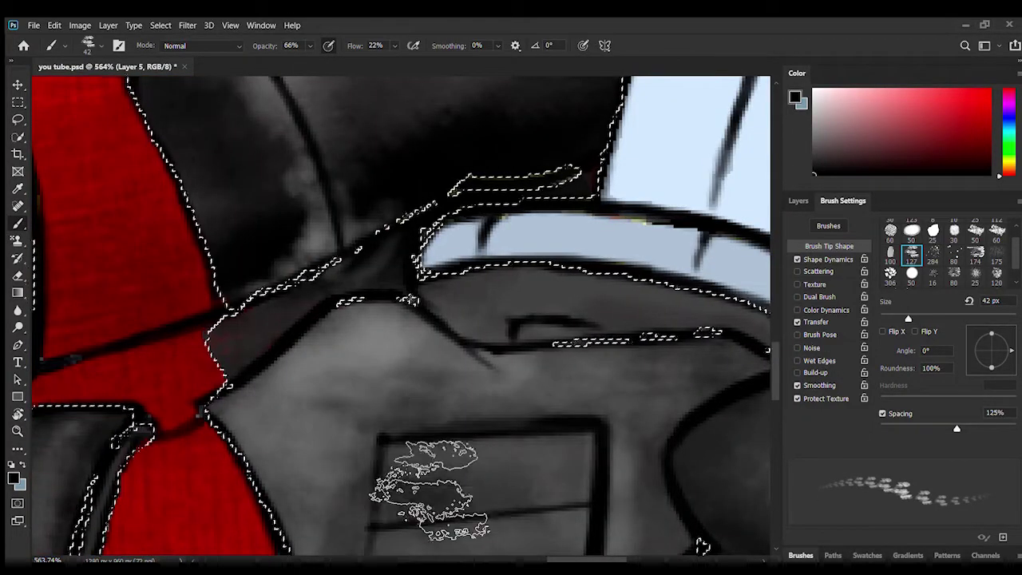
pyautogui.moveTo(776, 371)
pyautogui.mouseDown()
pyautogui.moveTo(775, 407)
pyautogui.moveTo(775, 376)
pyautogui.mouseUp()
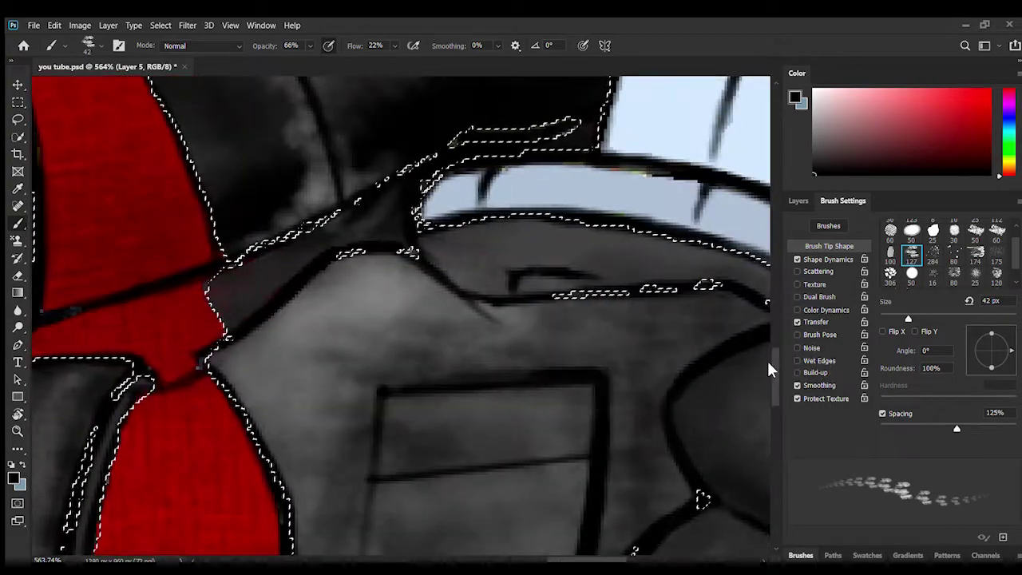
pyautogui.scroll(-5, 375, 360)
# Darken the gun-hand glove between its padded panel and the wrist with the black 127 tip at 42 px.
pyautogui.moveTo(566, 559); pyautogui.dragTo(376, 552)
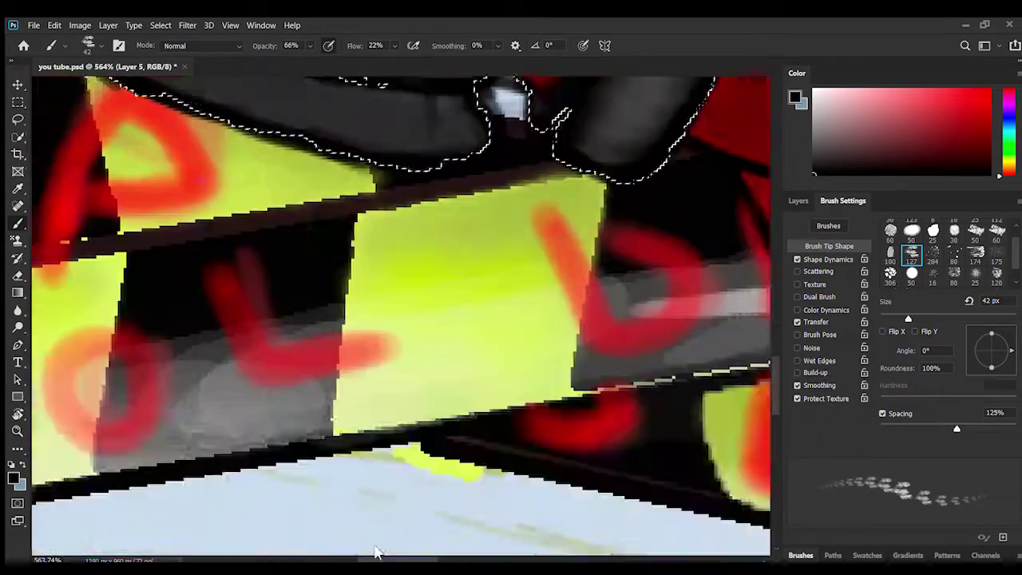
pyautogui.moveTo(776, 414); pyautogui.dragTo(775, 348)
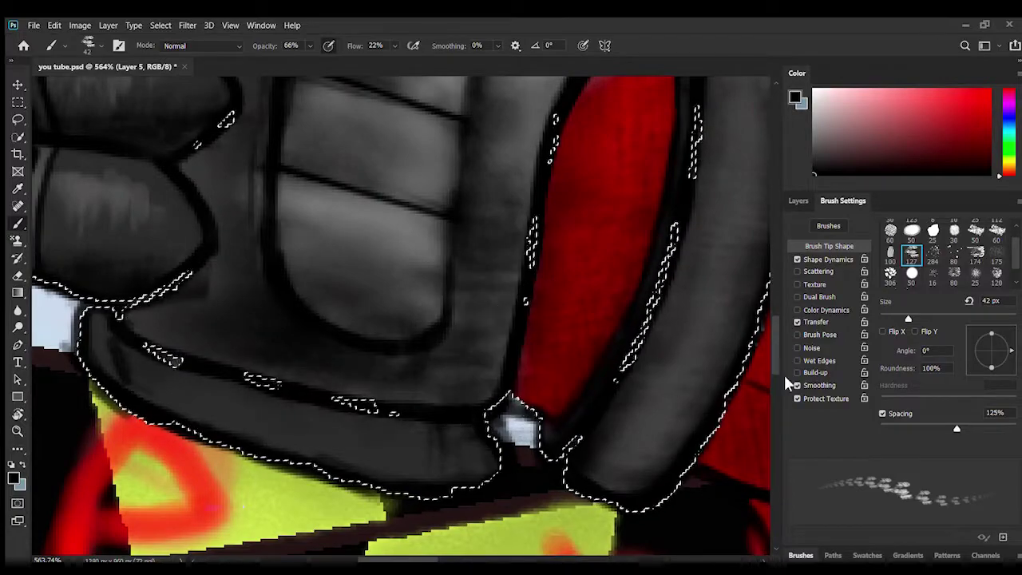
pyautogui.scroll(5, 570, 342)
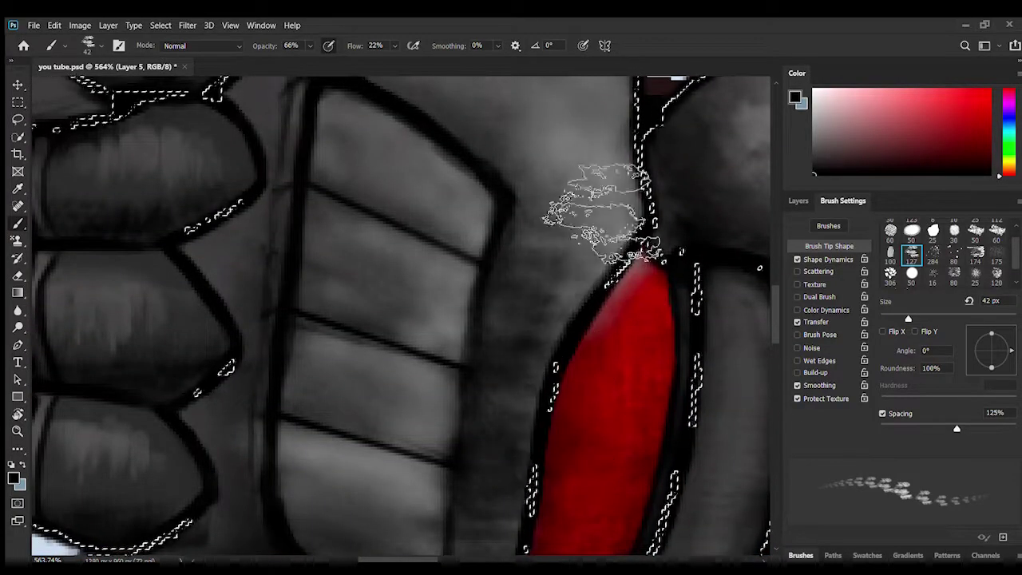
pyautogui.scroll(5, 607, 272)
pyautogui.press('z')
pyautogui.hotkey('ctrl', '0')
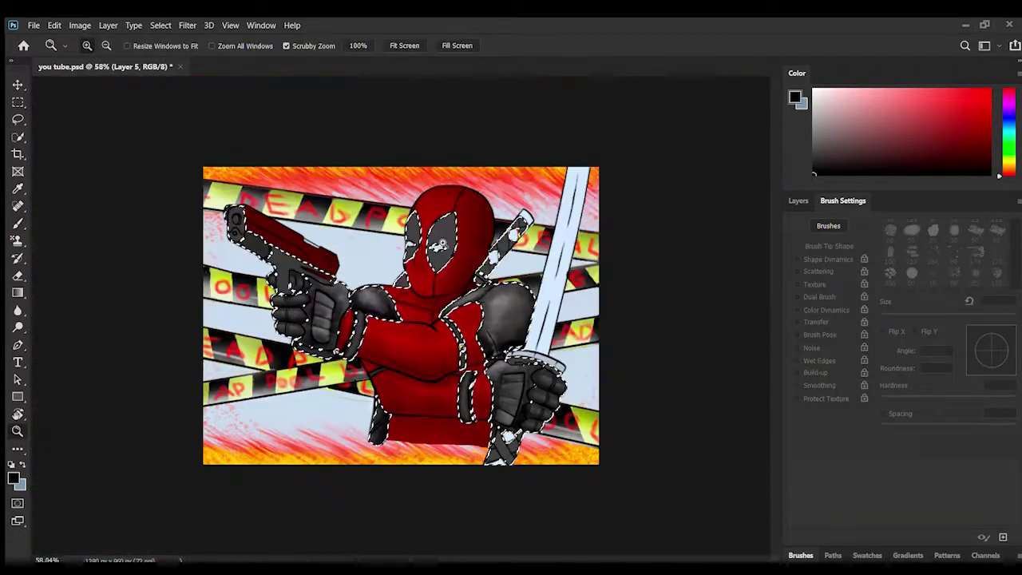